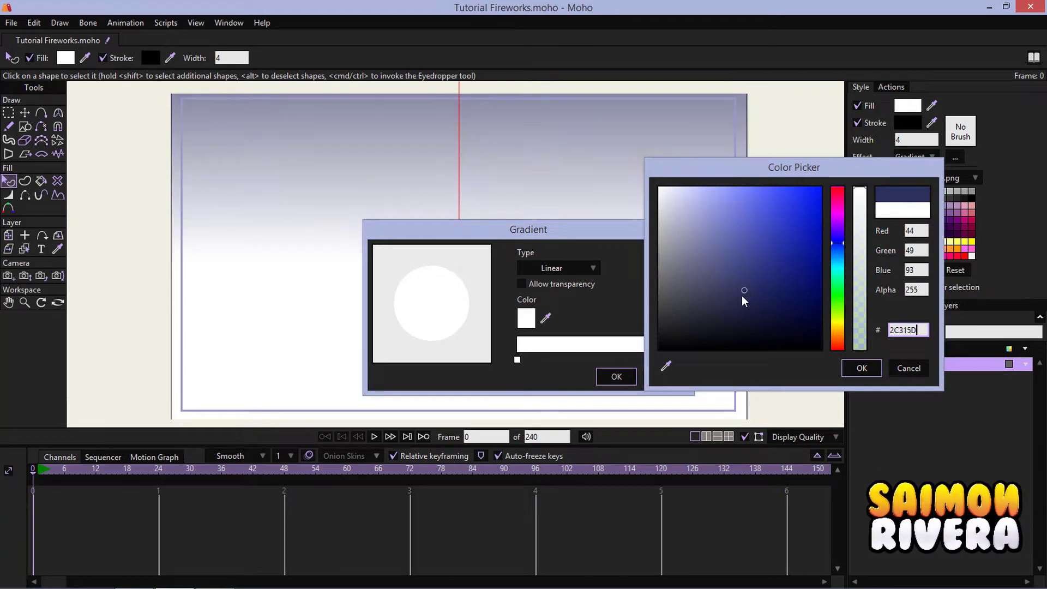
Set the background's linear gradient to a dark blue end stop and a near-black 0C0E1A start stop
click(862, 368)
click(518, 359)
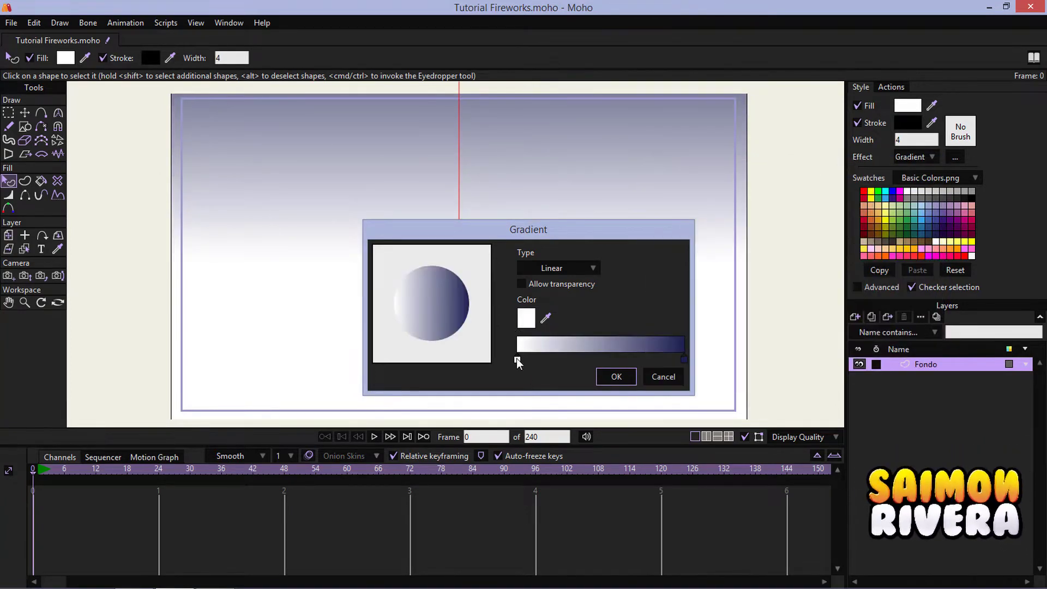
click(527, 318)
click(839, 254)
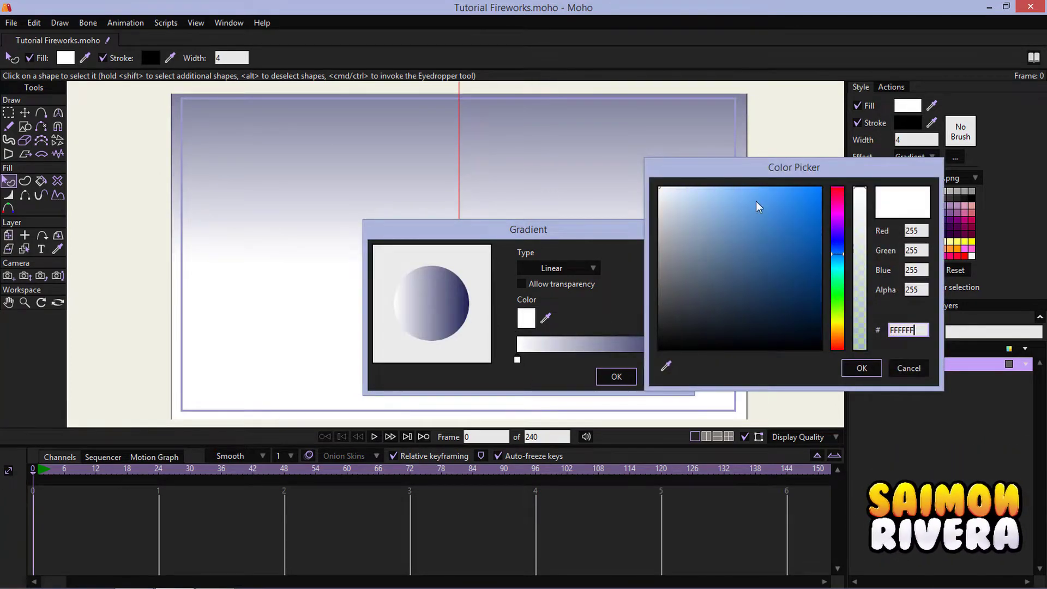
drag(764, 167, 817, 84)
click(721, 282)
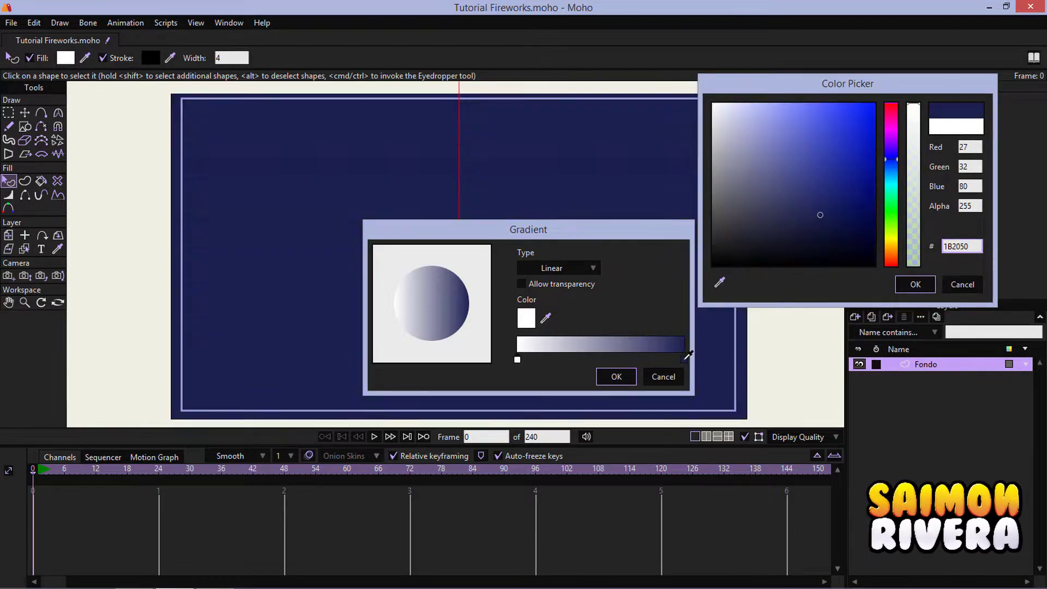
click(687, 355)
click(797, 249)
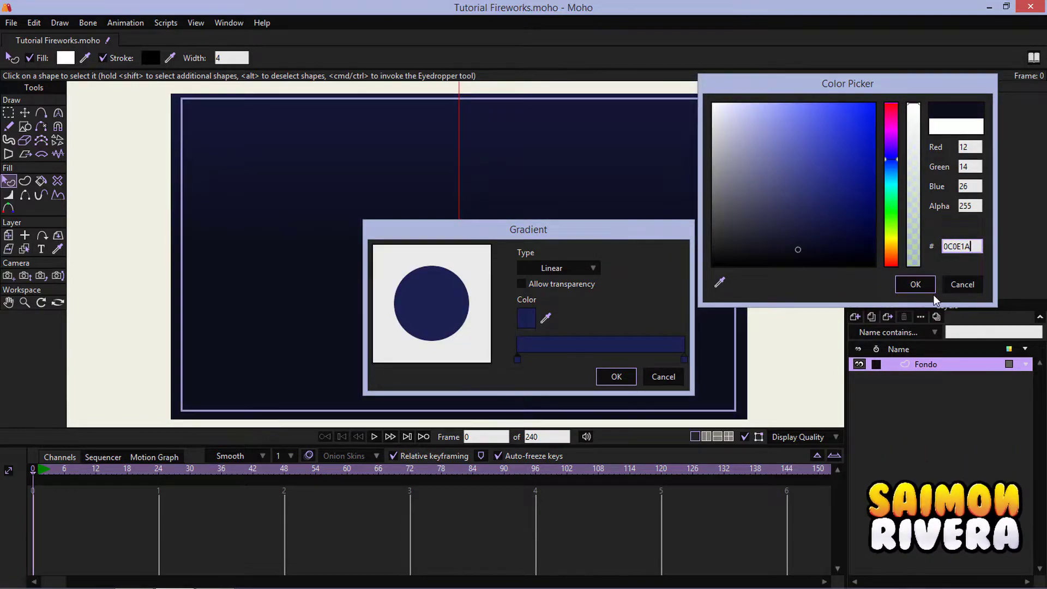
click(915, 284)
click(617, 376)
Reposition the background gradient's handles vertically, with the start just below the canvas and the end above its upper edge
scroll(549, 264, down, 2)
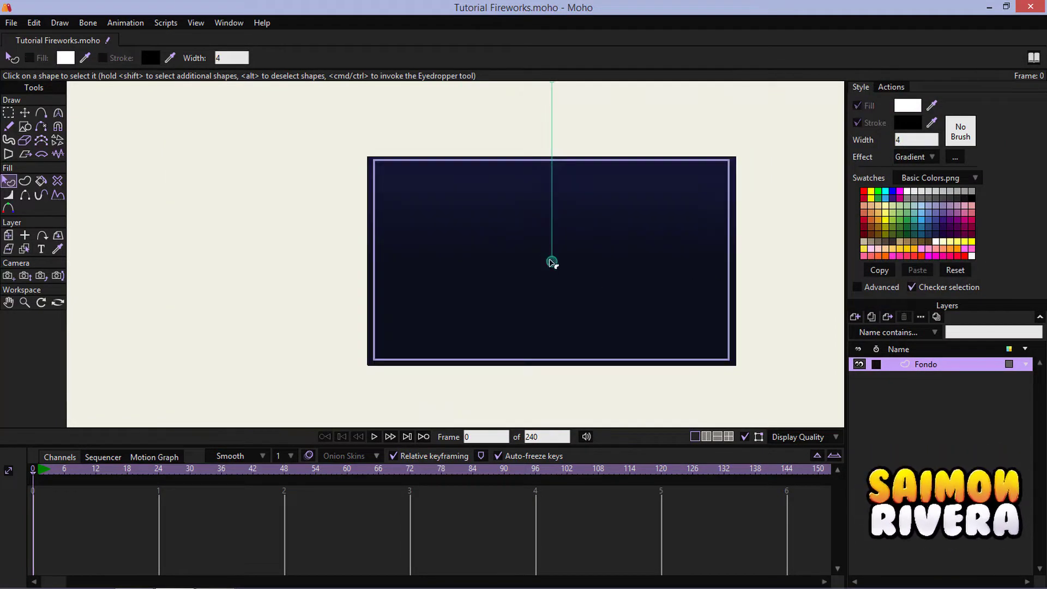
drag(552, 262, 542, 375)
drag(540, 192, 544, 113)
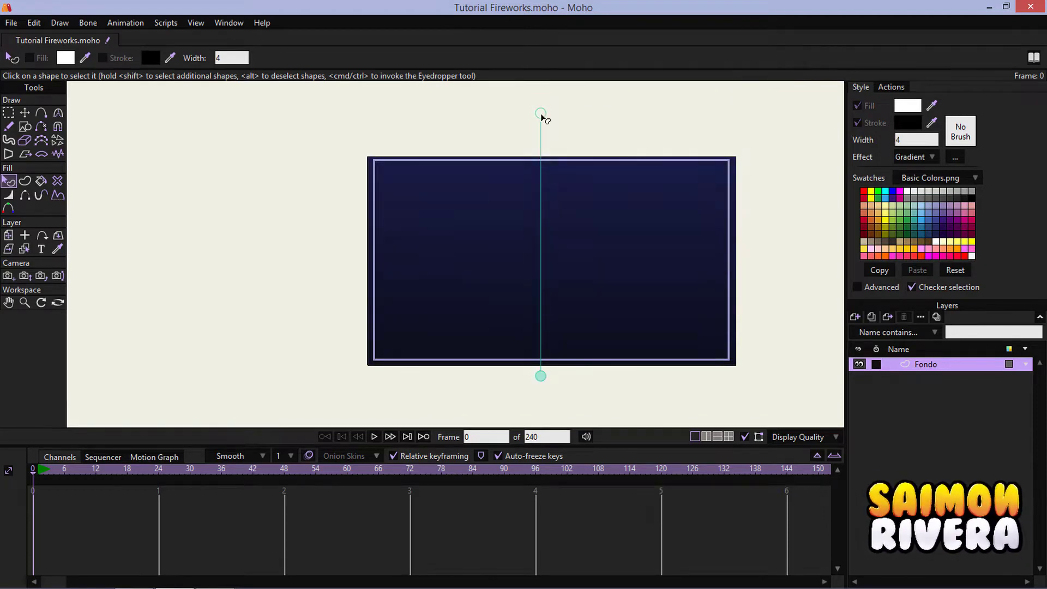
scroll(649, 256, up, 1)
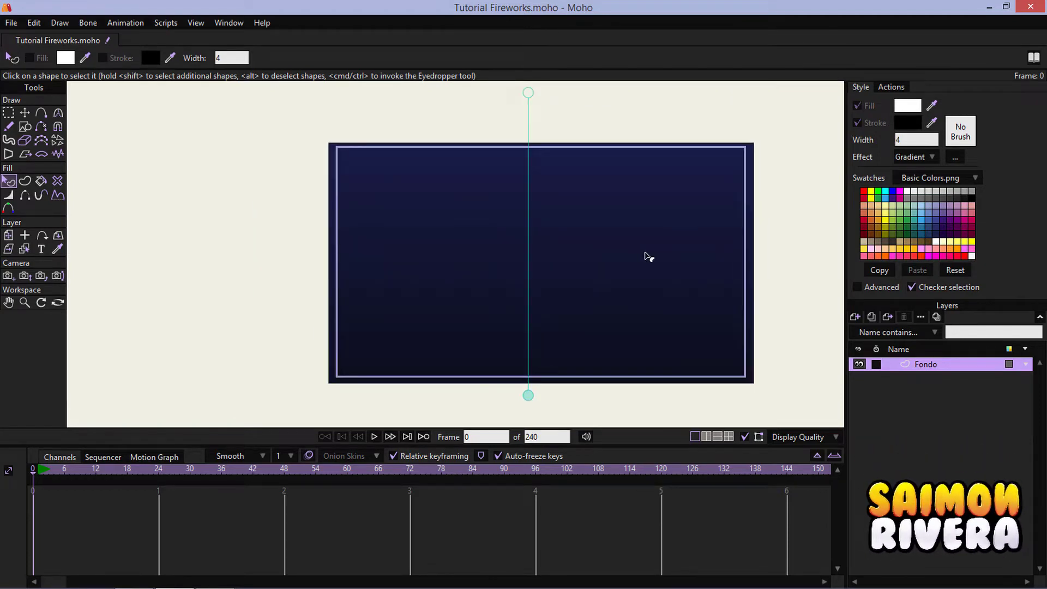
Add a vector layer above Fondo and name it Trayectoria 1
click(855, 318)
click(870, 331)
double_click(1017, 366)
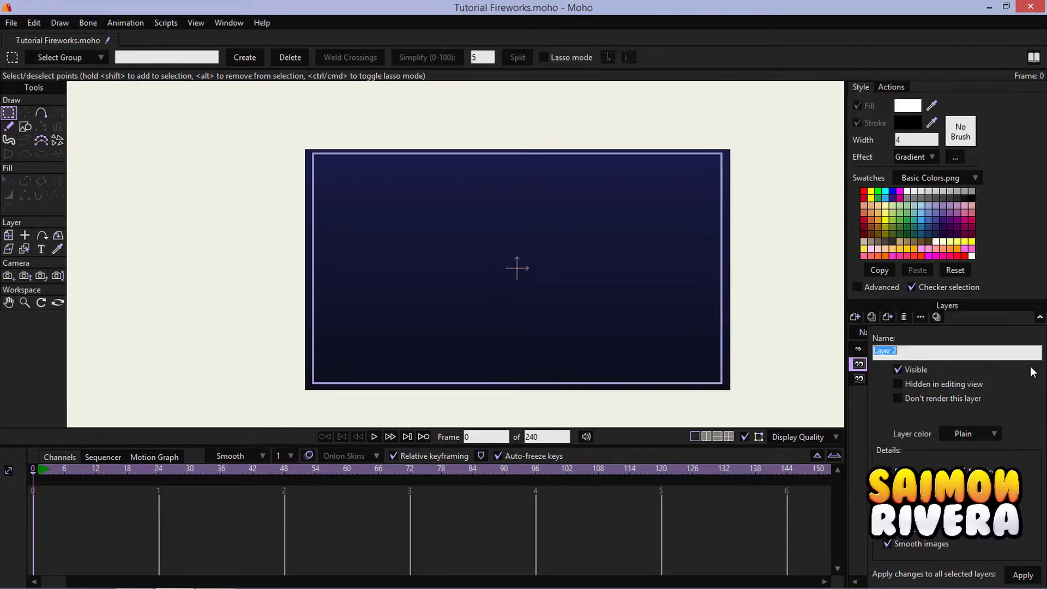
text(Trayectoria 1)
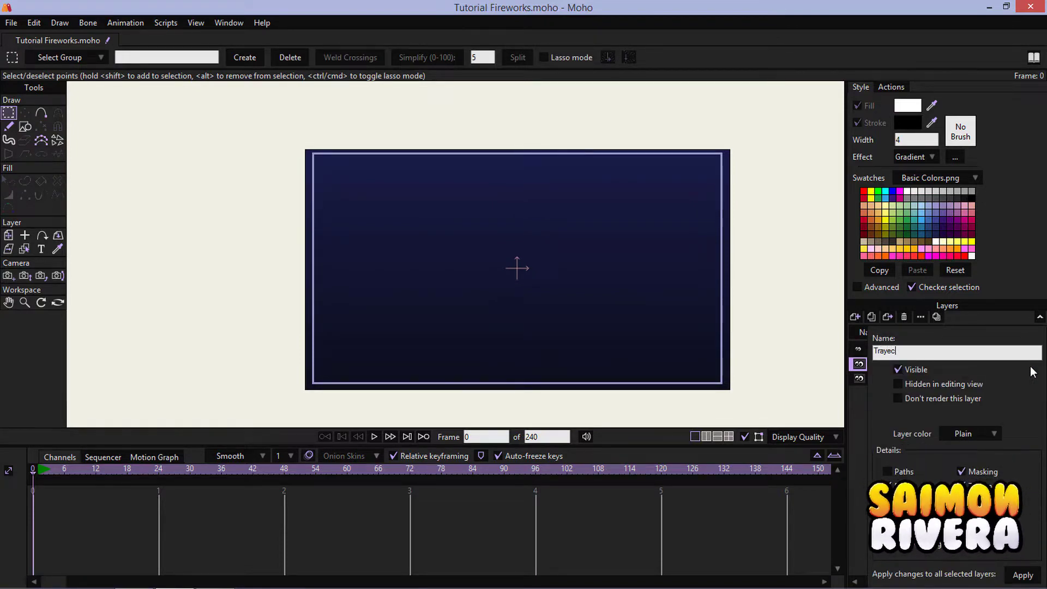
key(Return)
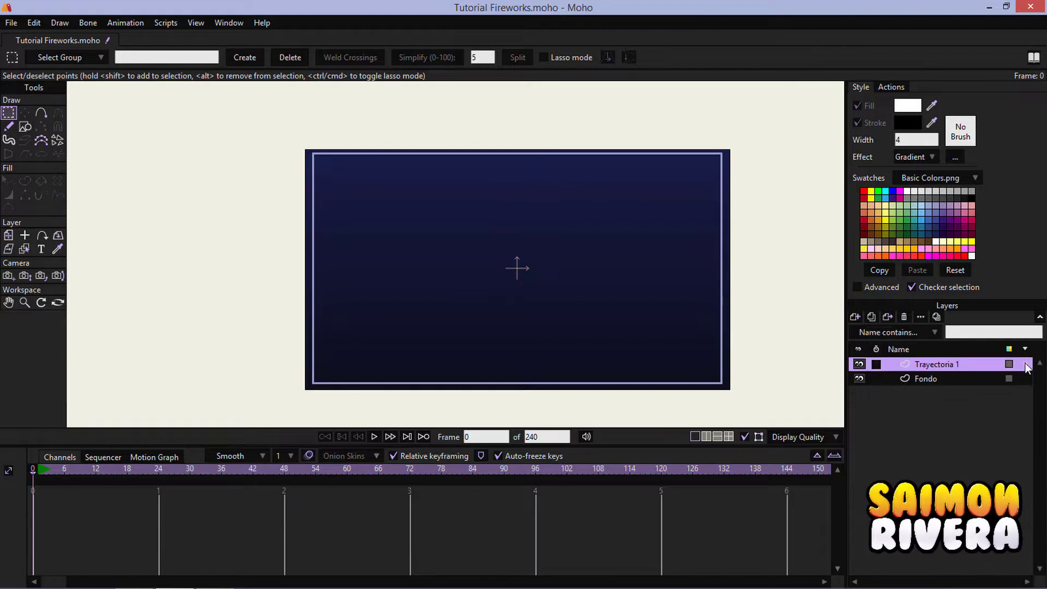
double_click(1031, 370)
click(856, 418)
Pick the Add Point tool and enable GPU acceleration in the display quality settings
click(41, 113)
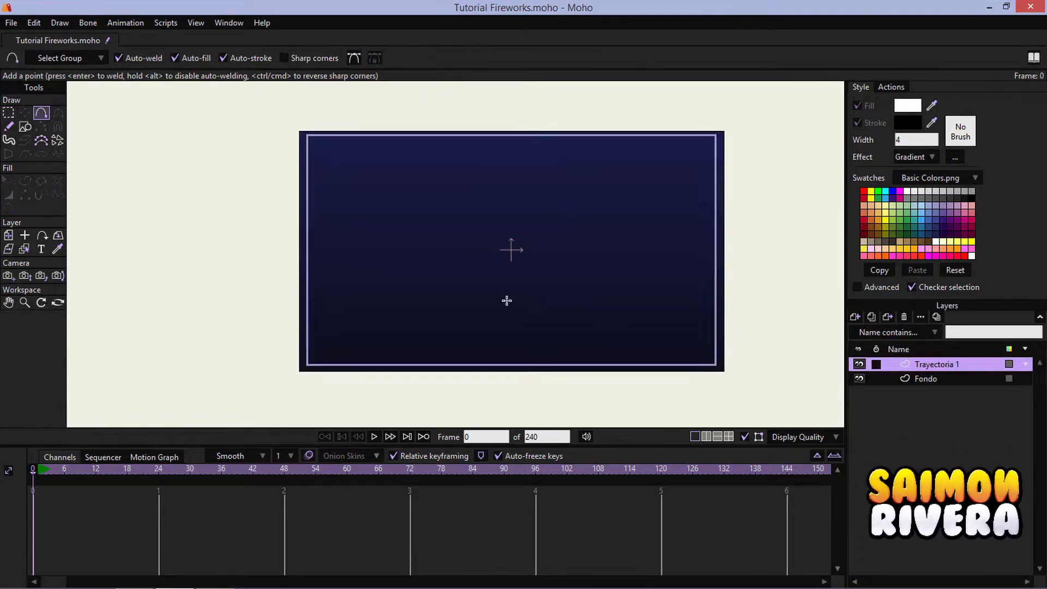
scroll(505, 299, up, 4)
click(791, 437)
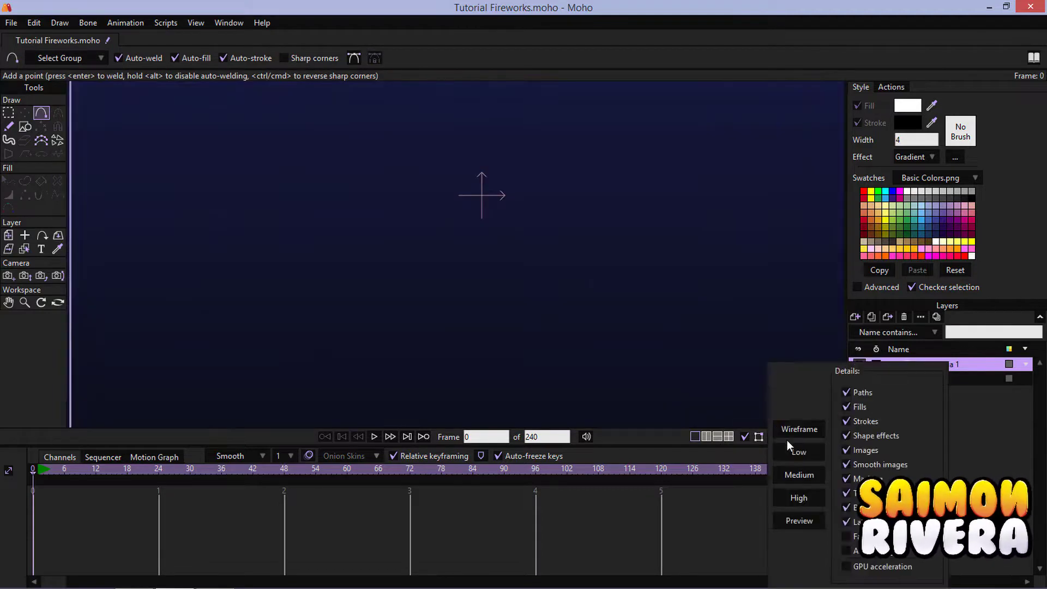
click(848, 565)
scroll(513, 277, down, 4)
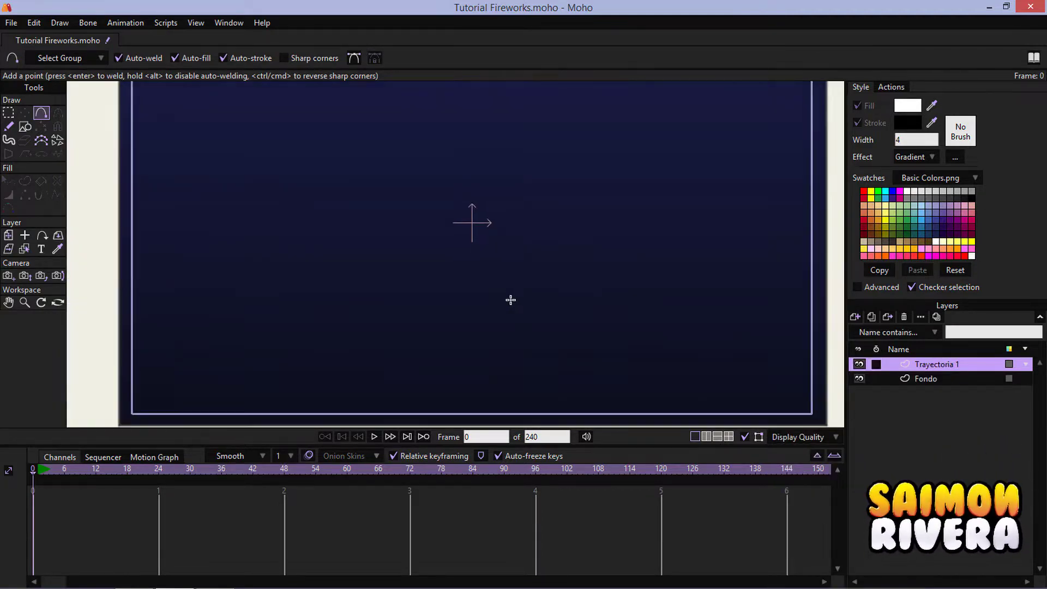
scroll(521, 296, down, 3)
scroll(519, 299, up, 2)
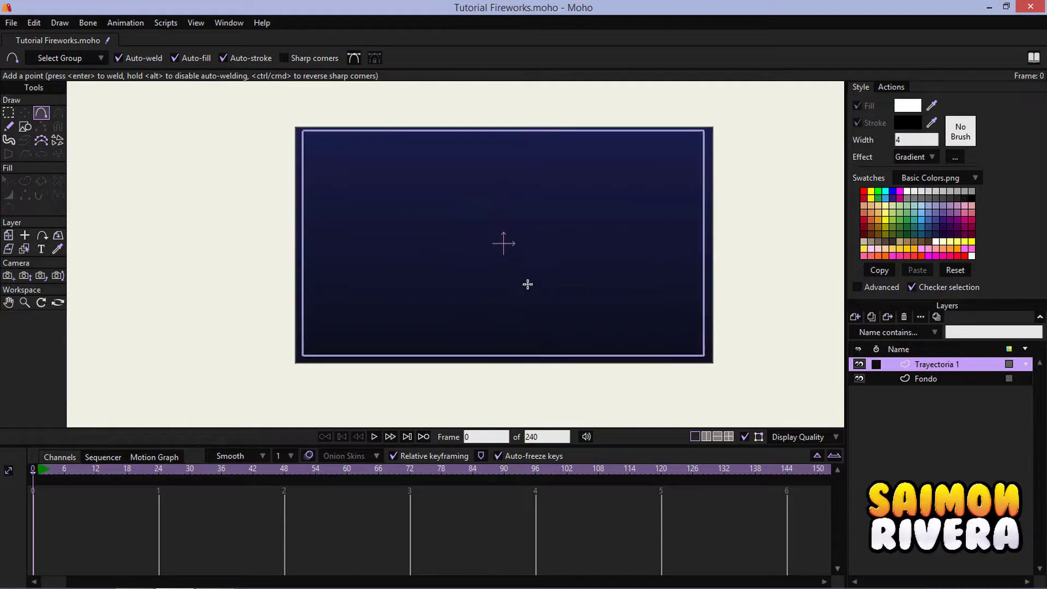
drag(528, 284, 518, 289)
drag(495, 364, 505, 336)
scroll(505, 371, up, 3)
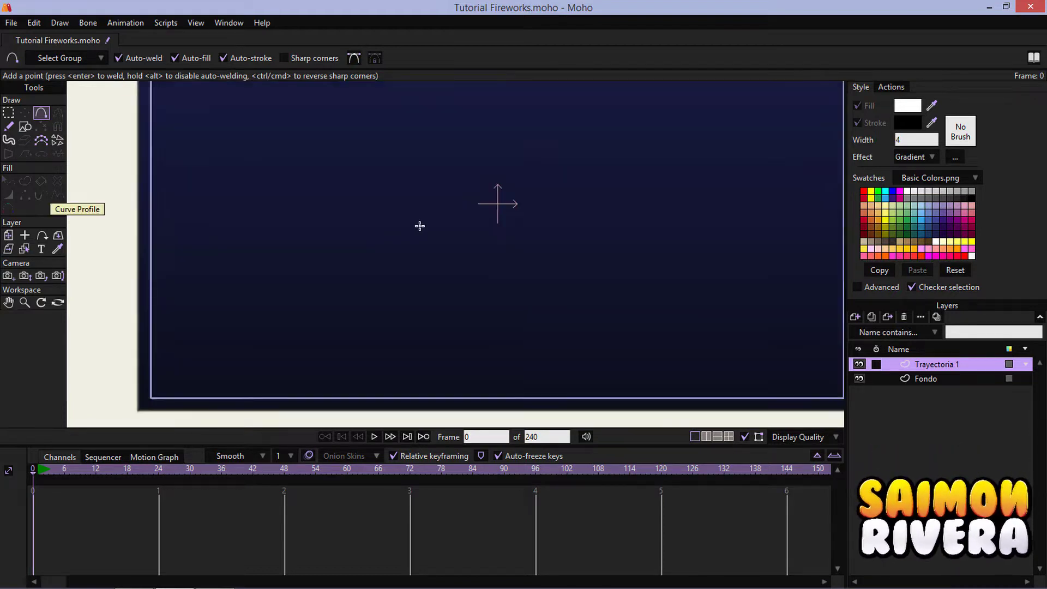
drag(419, 226, 388, 224)
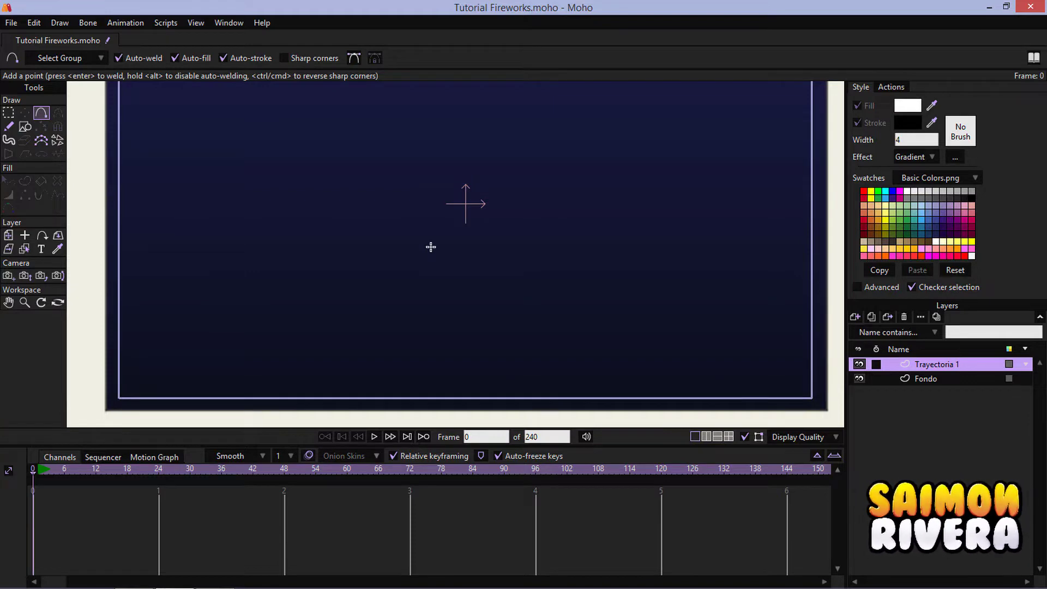
drag(530, 187, 530, 198)
scroll(531, 200, up, 1)
scroll(530, 202, down, 1)
Draw a slightly wavy vertical path from below the canvas up to the layer origin at its centre
drag(529, 278, 568, 245)
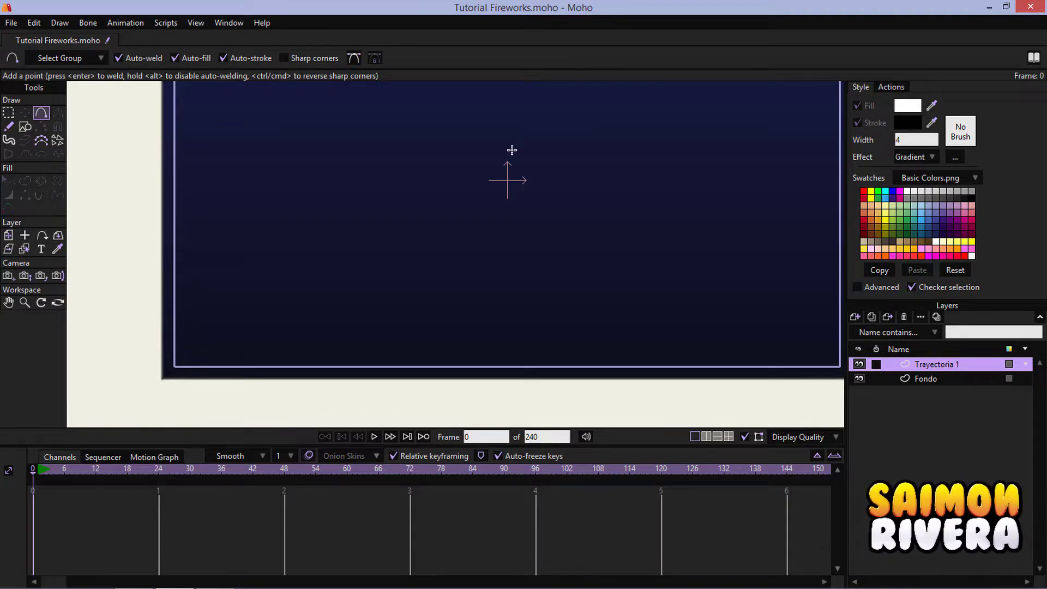
scroll(518, 336, down, 2)
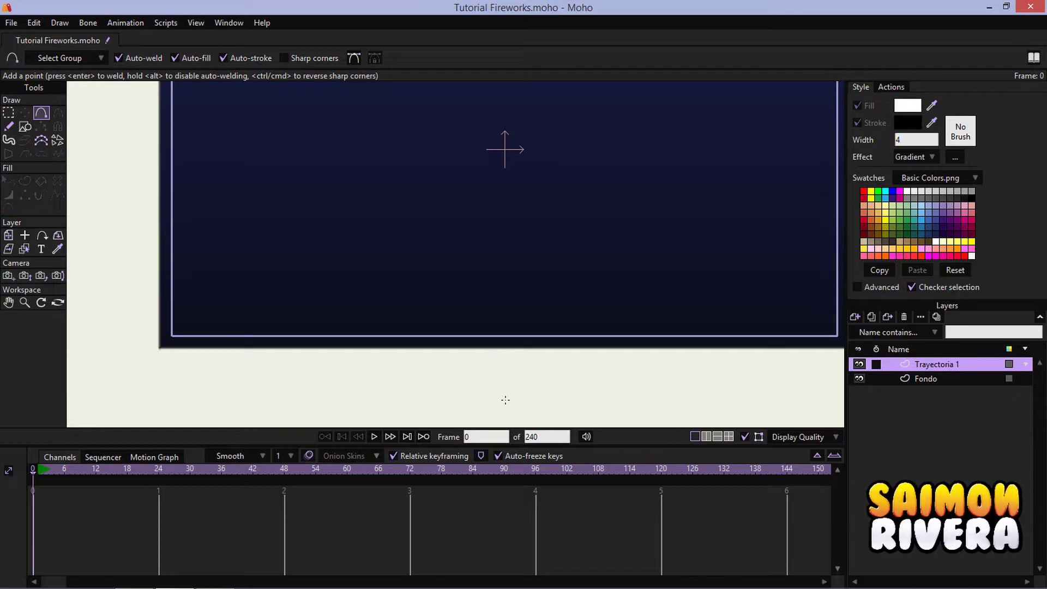
scroll(512, 367, down, 4)
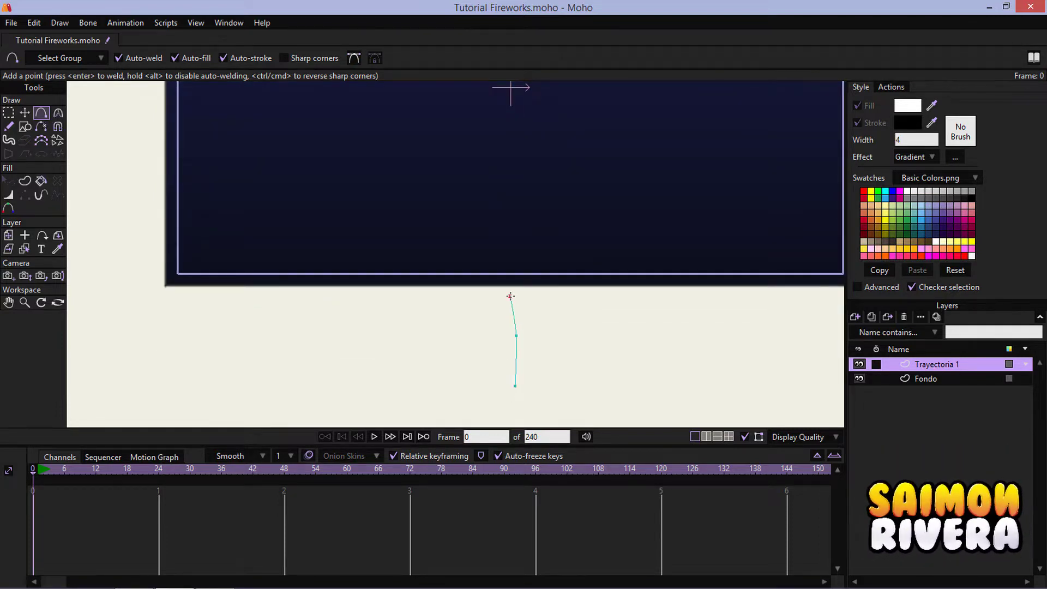
drag(510, 210, 501, 319)
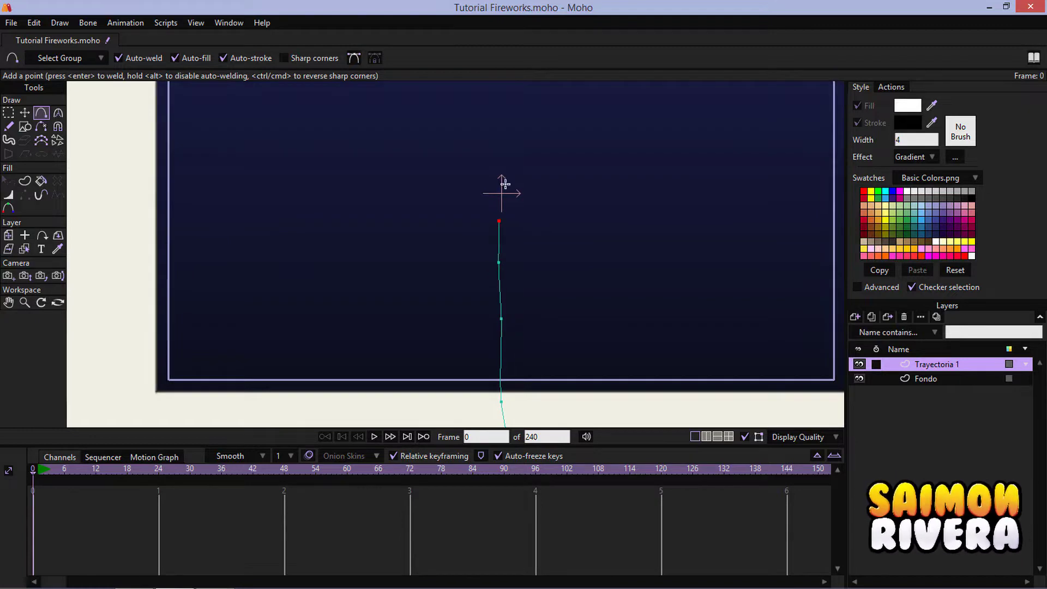
drag(502, 188, 494, 302)
drag(508, 252, 515, 142)
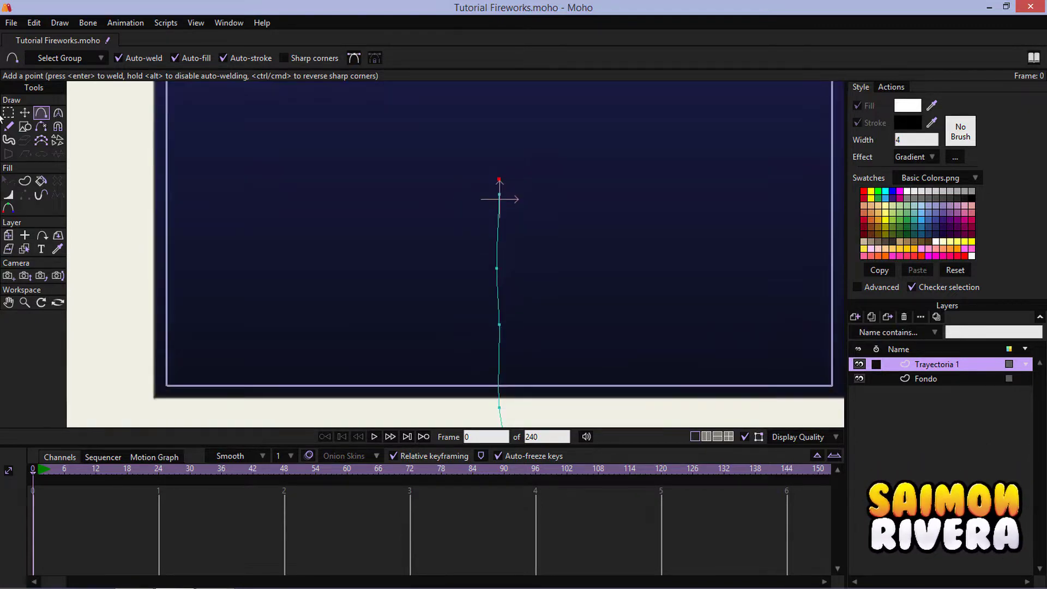
Select all points of the path and move them down until the upper end reaches the layer origin
click(24, 113)
scroll(475, 232, up, 3)
key(ctrl+a)
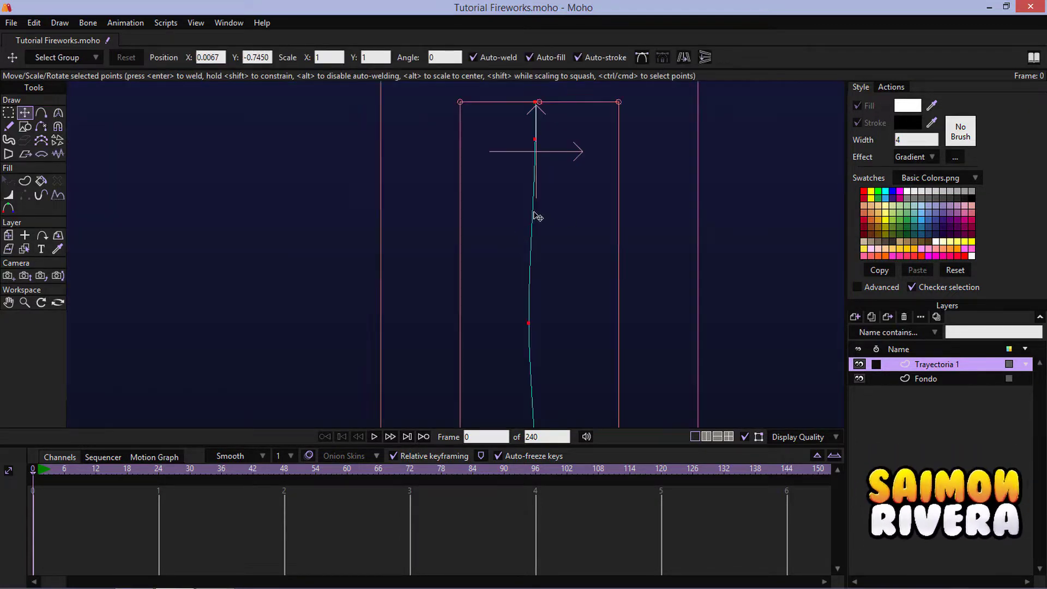
drag(539, 216, 537, 255)
drag(536, 176, 533, 264)
Raise the path's uppermost point slightly and shift the whole path down to align that point with the origin
scroll(528, 237, up, 3)
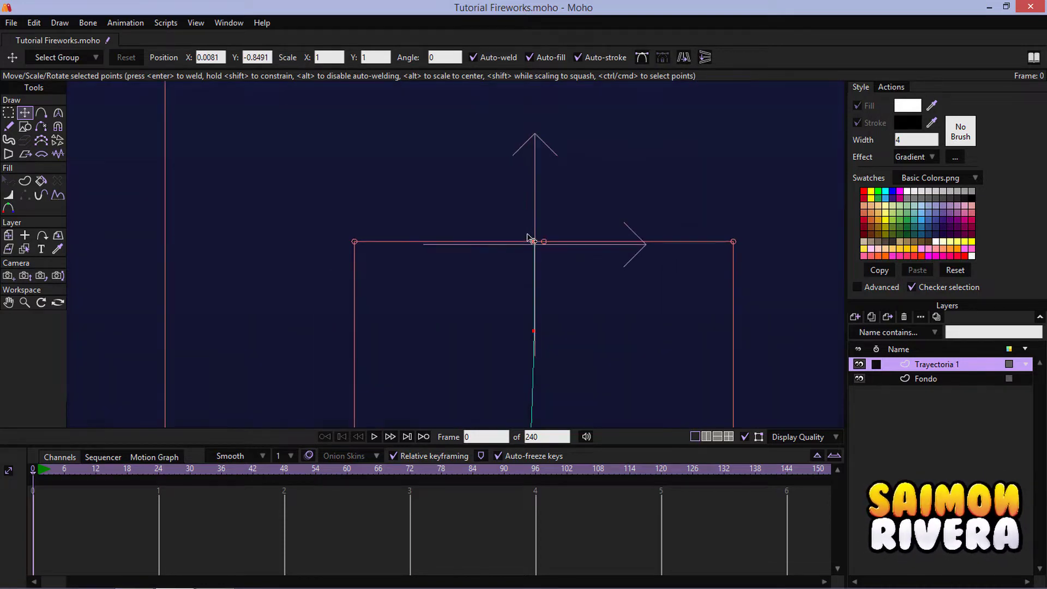
ctrl+click(534, 241)
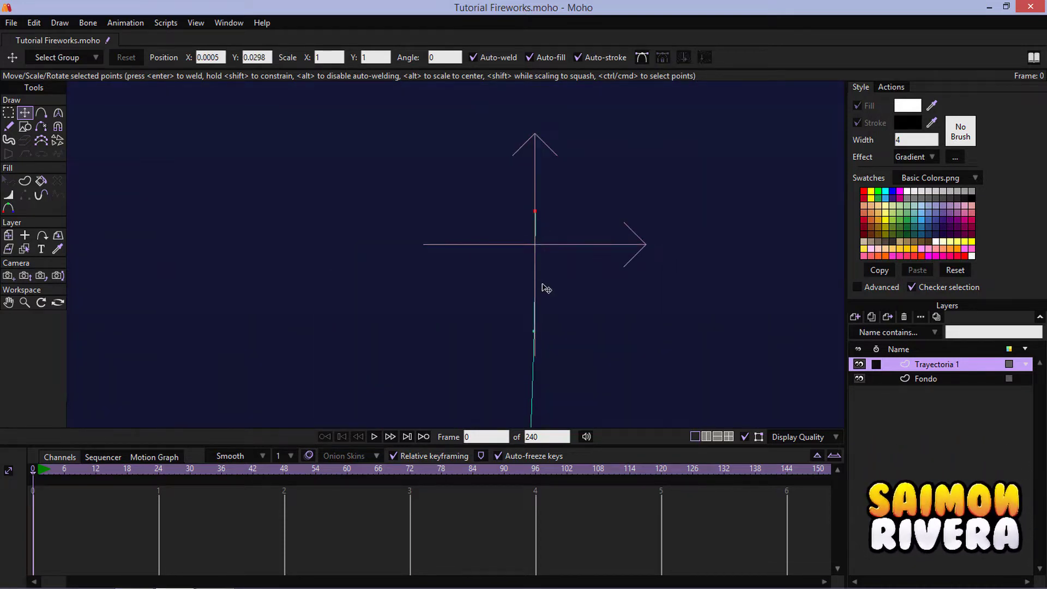
key(ctrl+a)
drag(536, 290, 539, 179)
Create a shape from all edges of the path so that it has a stroke
scroll(538, 319, down, 3)
click(24, 180)
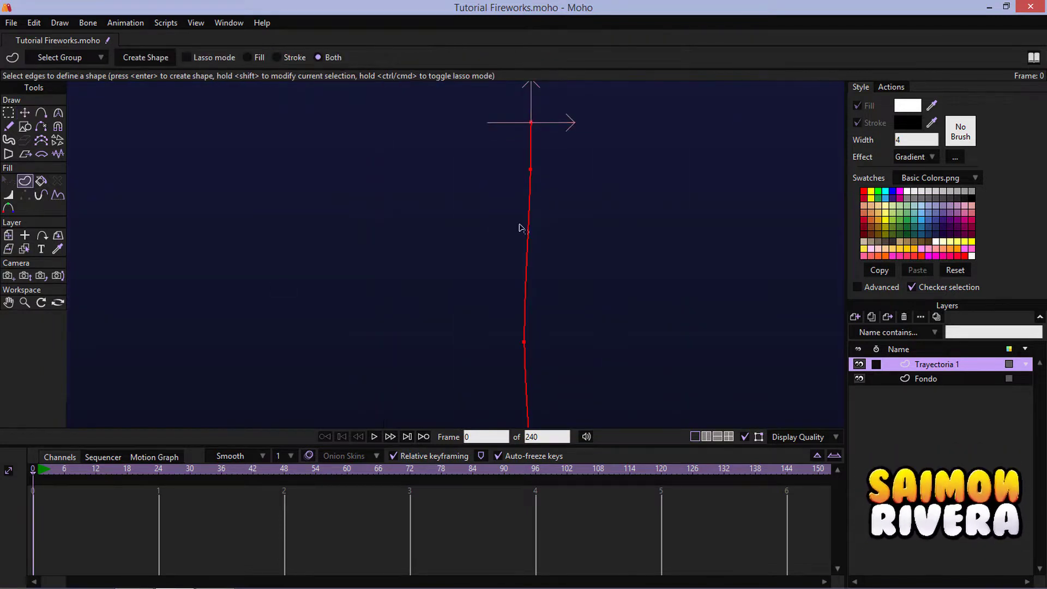
scroll(567, 196, down, 4)
drag(518, 168, 487, 240)
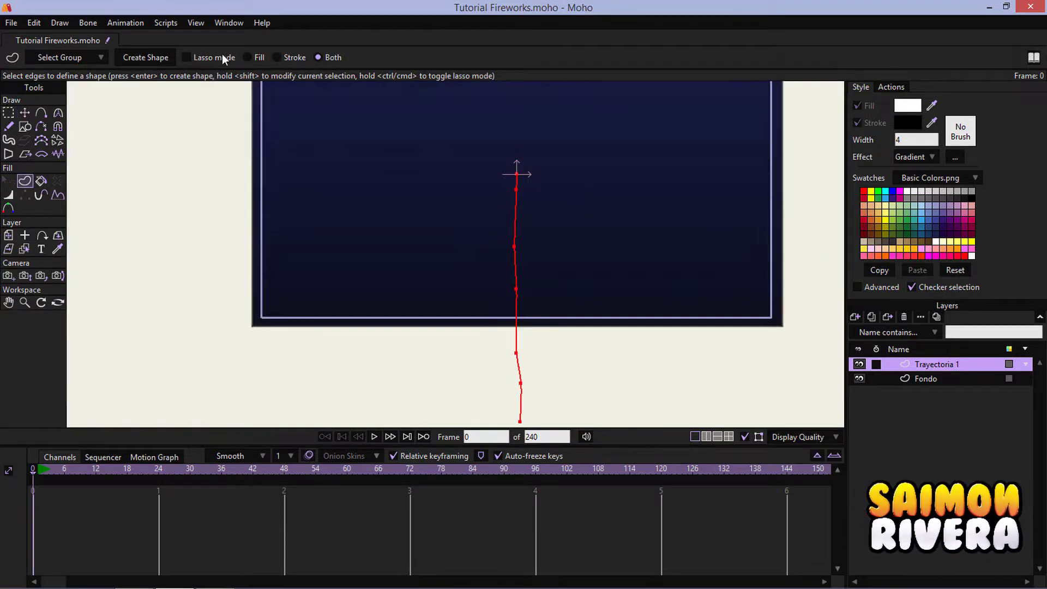
click(159, 51)
drag(533, 322, 527, 249)
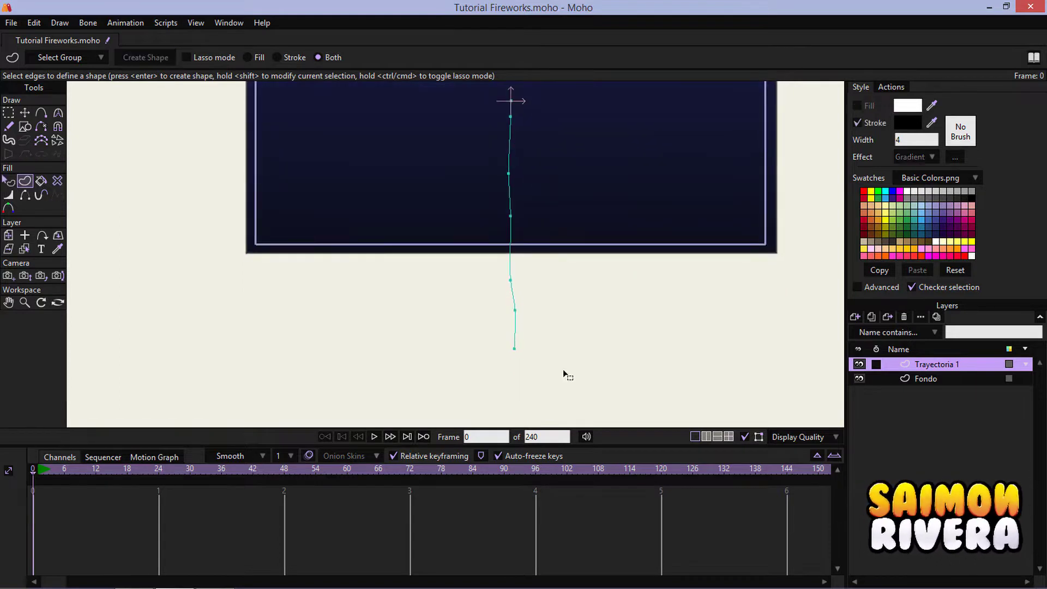
Widen the line through all path points to 352 percent and preview the frame with a render
drag(564, 372, 402, 90)
click(8, 195)
scroll(537, 204, up, 5)
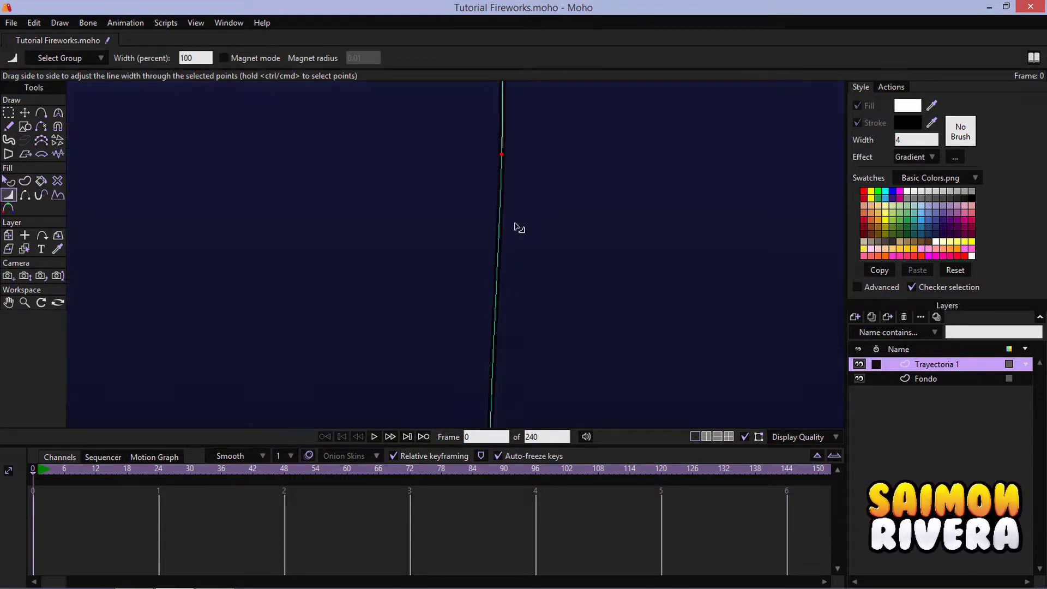
drag(518, 225, 599, 227)
scroll(602, 232, down, 5)
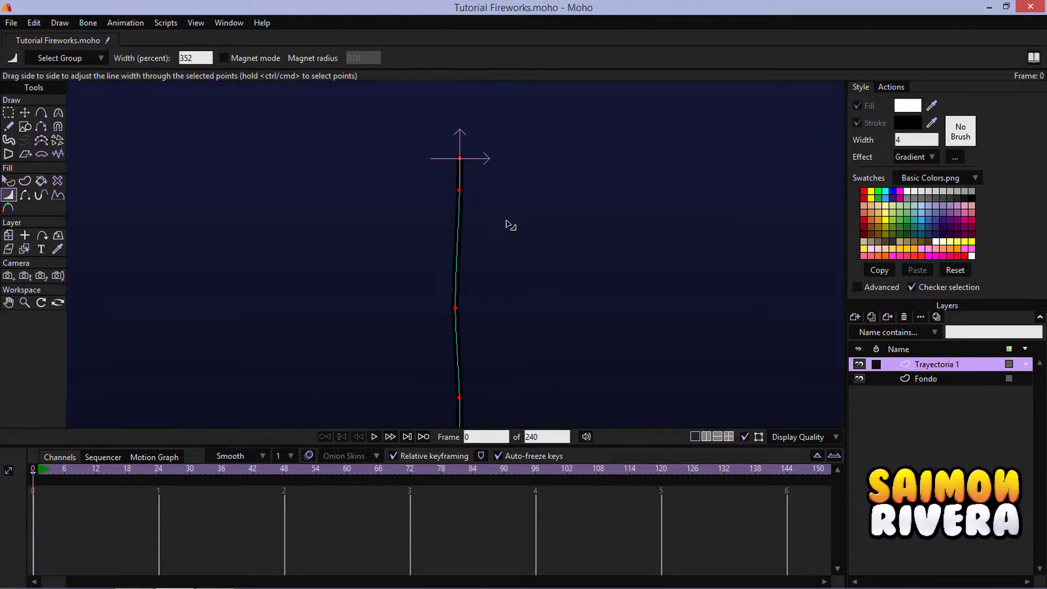
key(ctrl+r)
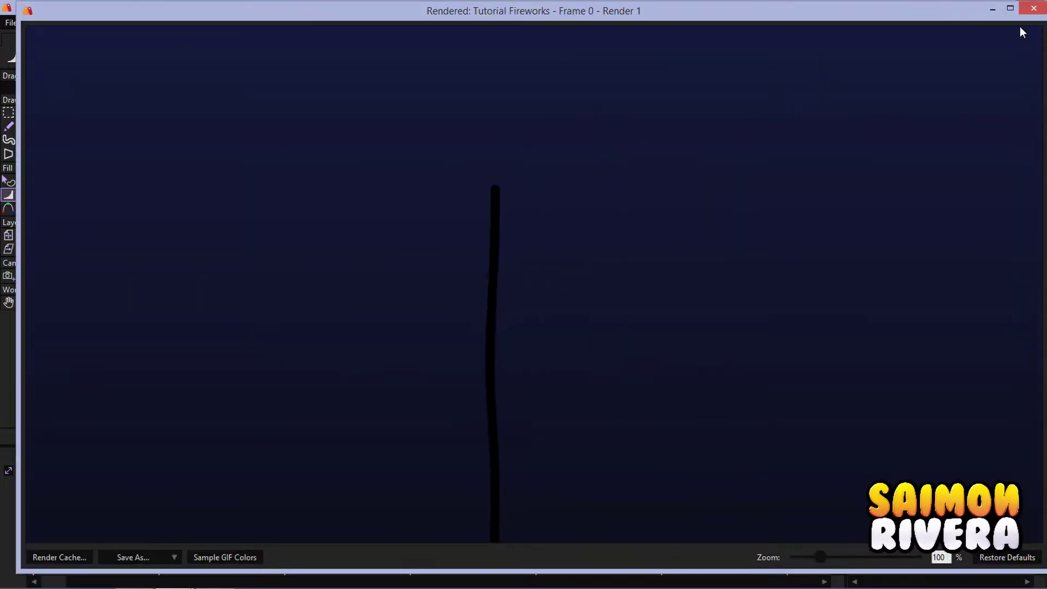
click(1026, 12)
Select the trajectory line's shape and set its stroke color to red FF0000
click(9, 181)
scroll(480, 231, up, 3)
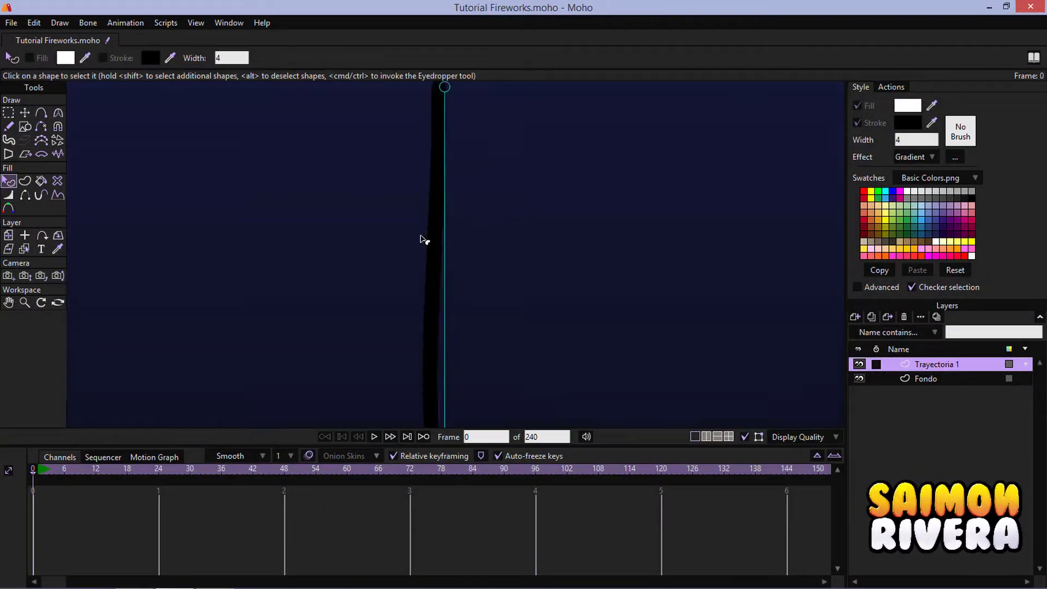
click(424, 239)
click(915, 125)
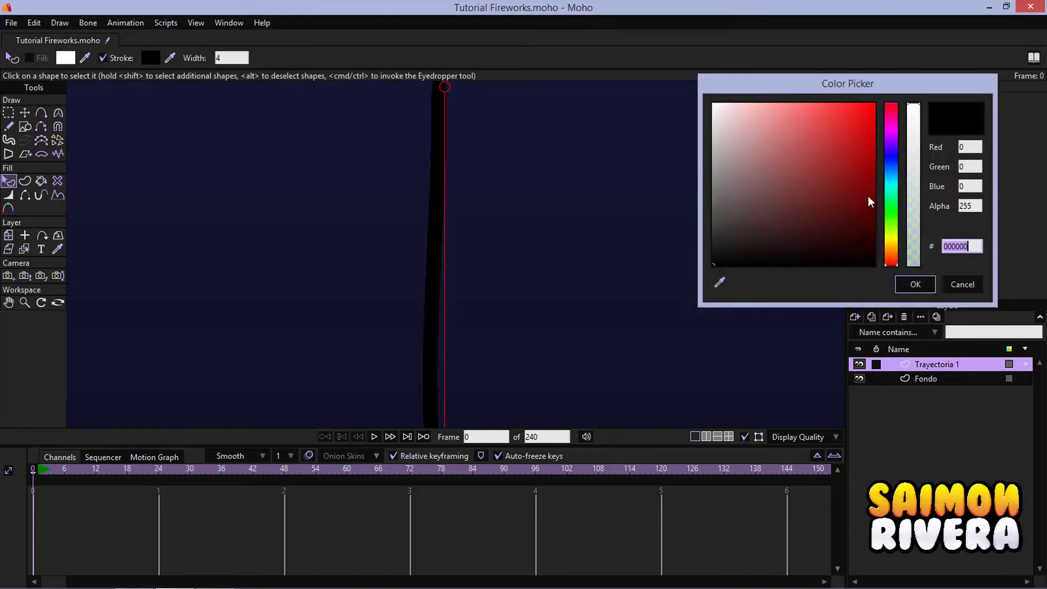
drag(870, 131, 878, 99)
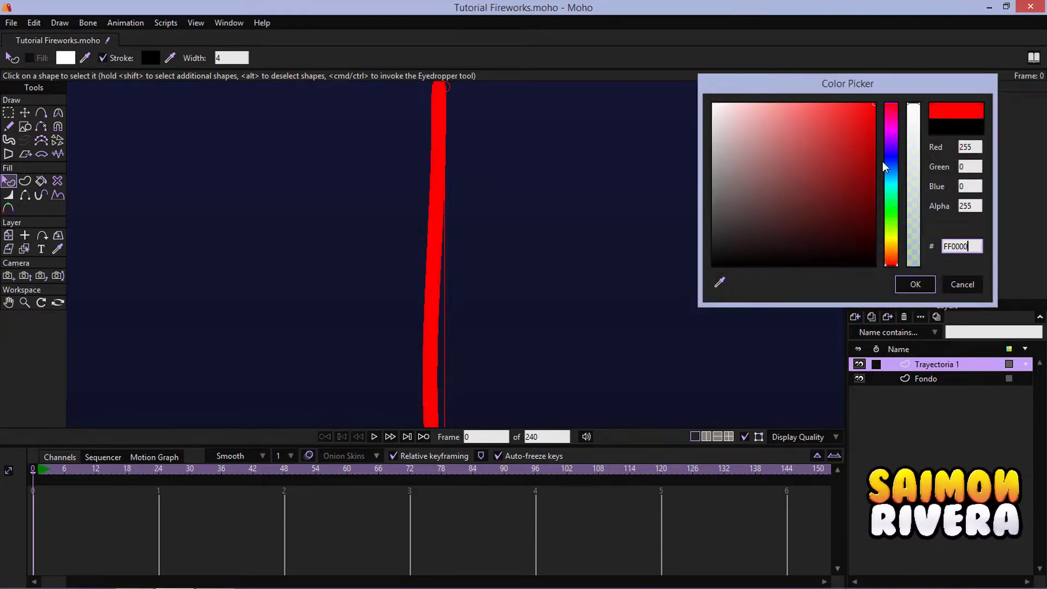
click(915, 282)
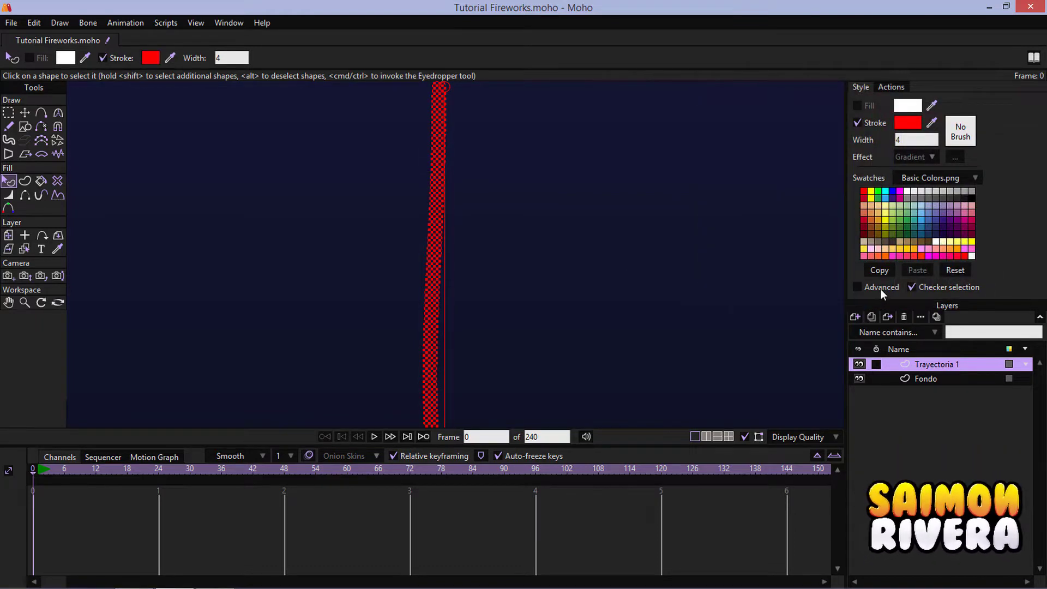
Apply a Soft Edge effect with a blur radius of 6 to the trajectory's stroke and preview it with a render
click(880, 288)
click(939, 251)
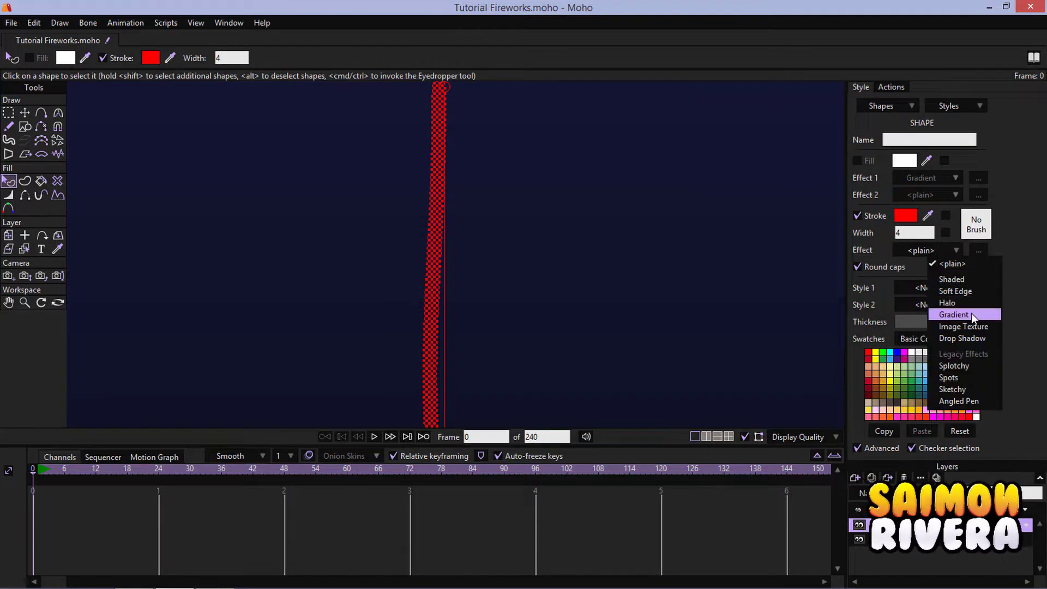
key(Return)
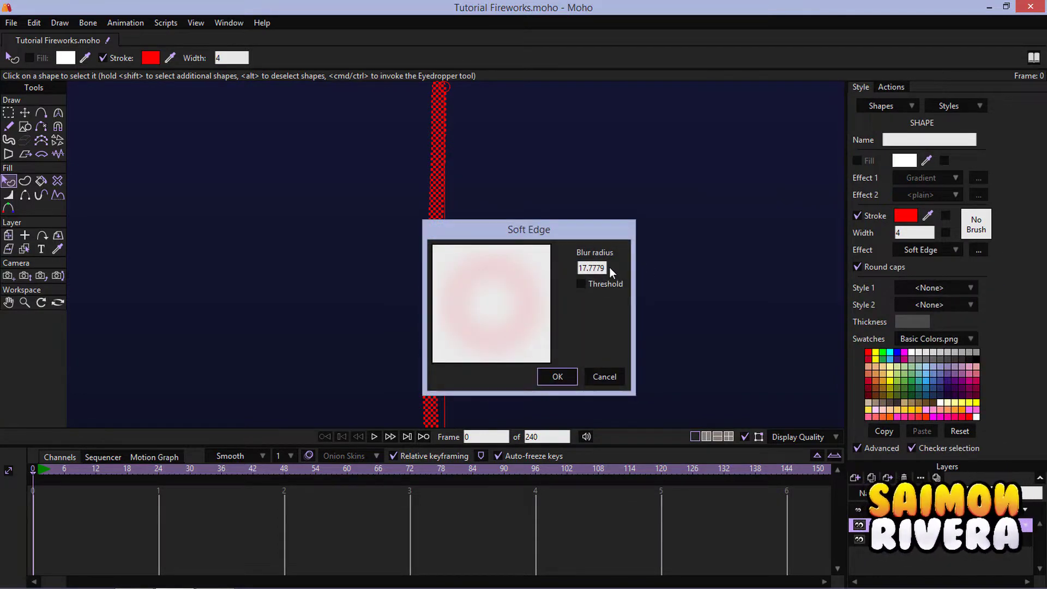
text(6)
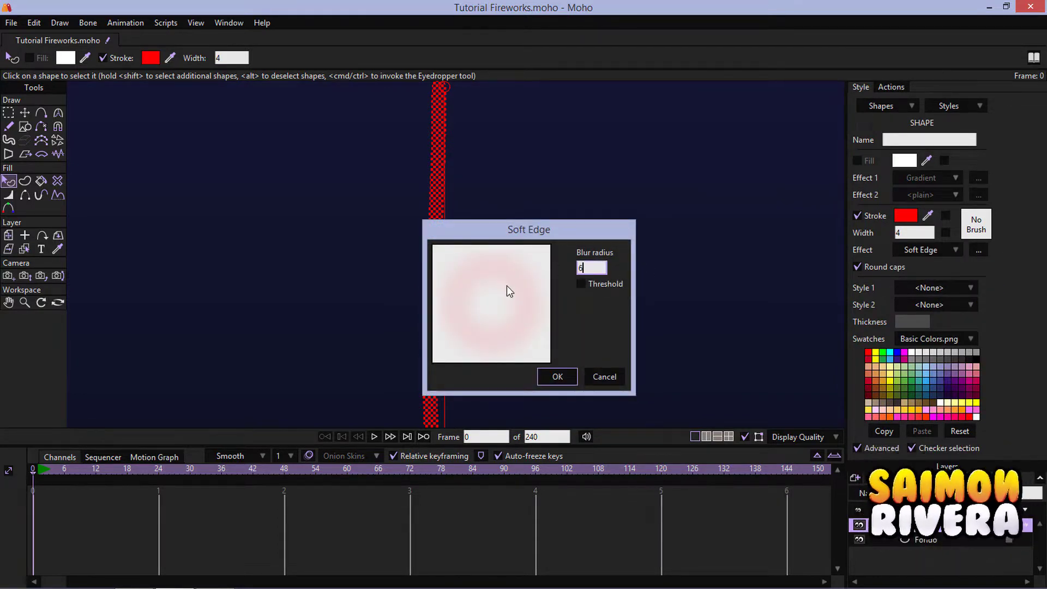
click(557, 378)
key(ctrl+r)
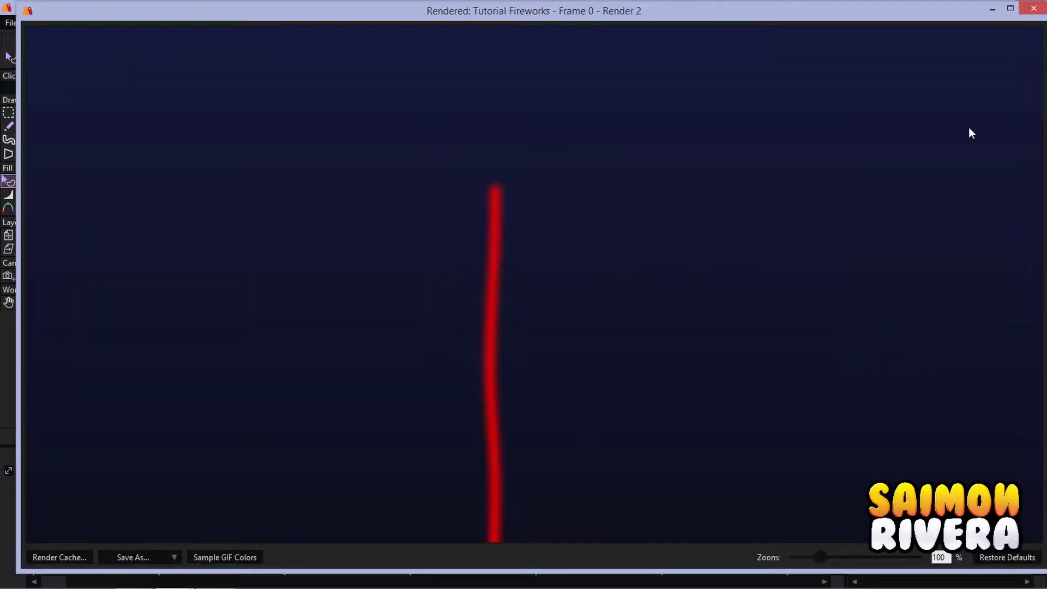
click(1034, 10)
Increase the stroke's Soft Edge blur radius for a wider glow and preview the frame with a render
click(977, 251)
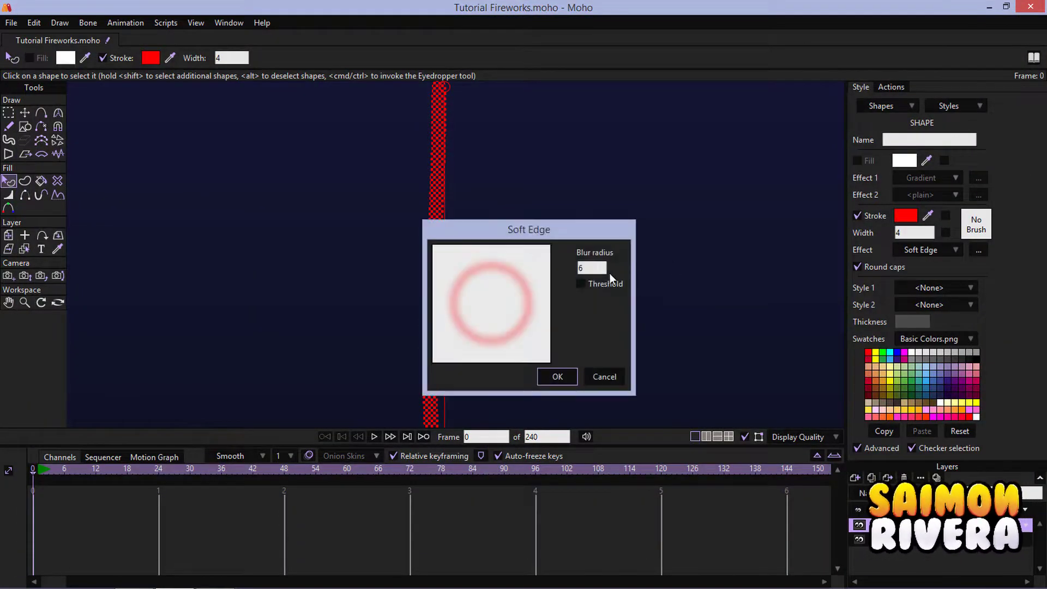
click(555, 376)
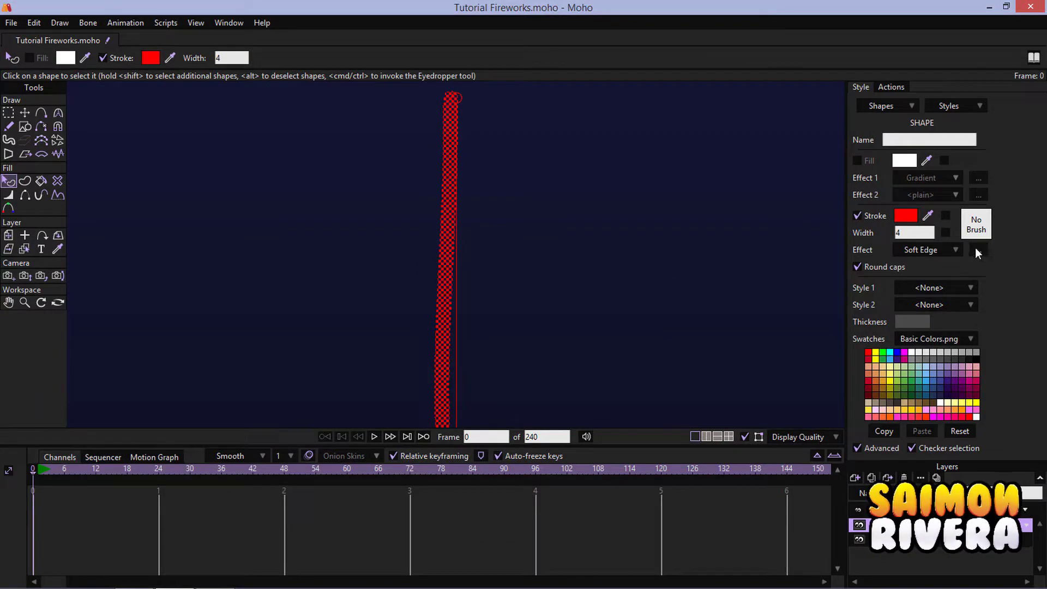
click(978, 250)
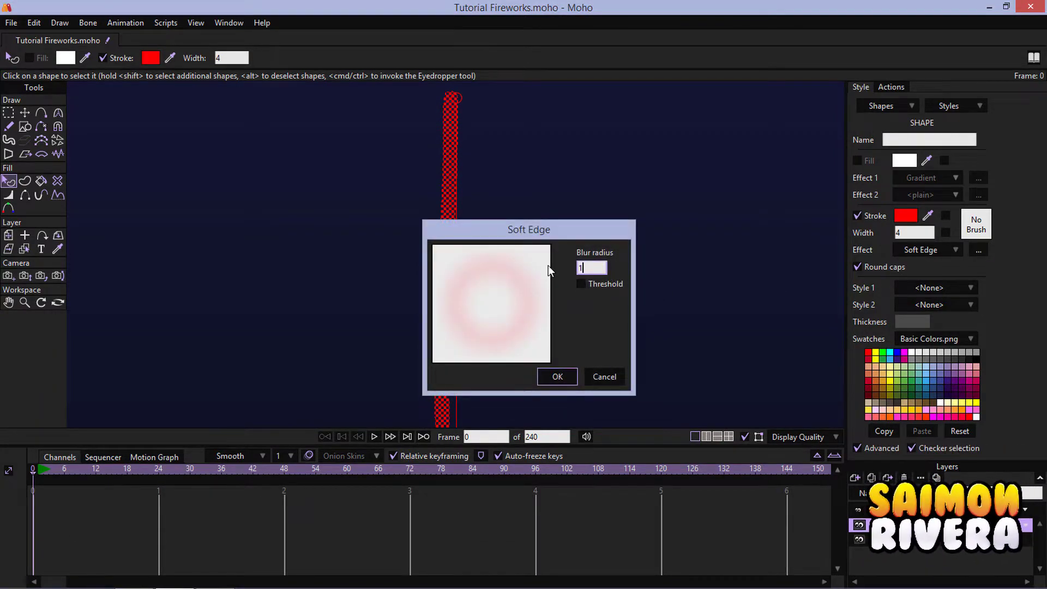
key(Return)
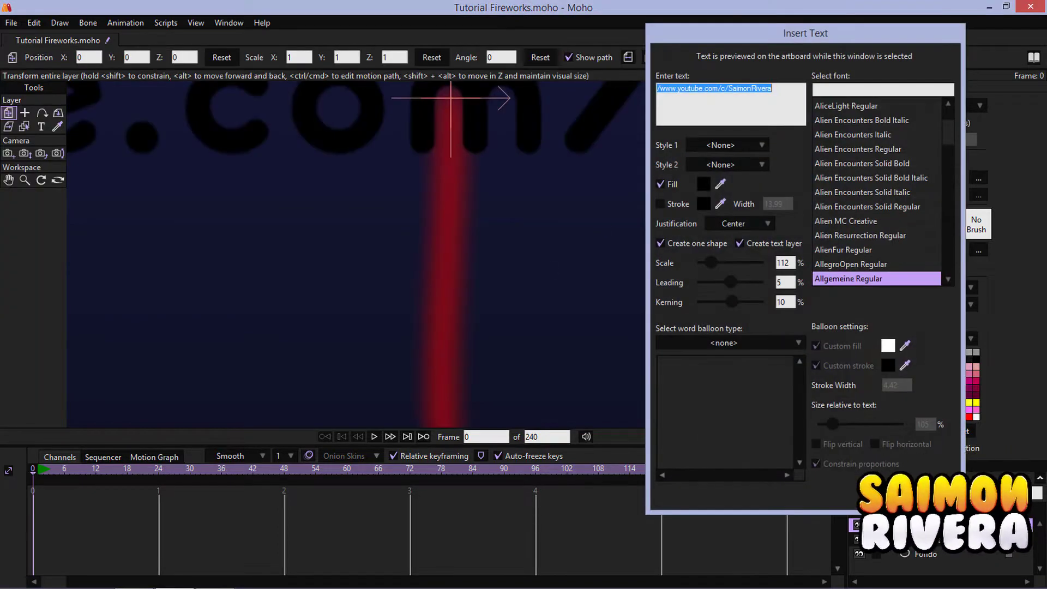
key(Escape)
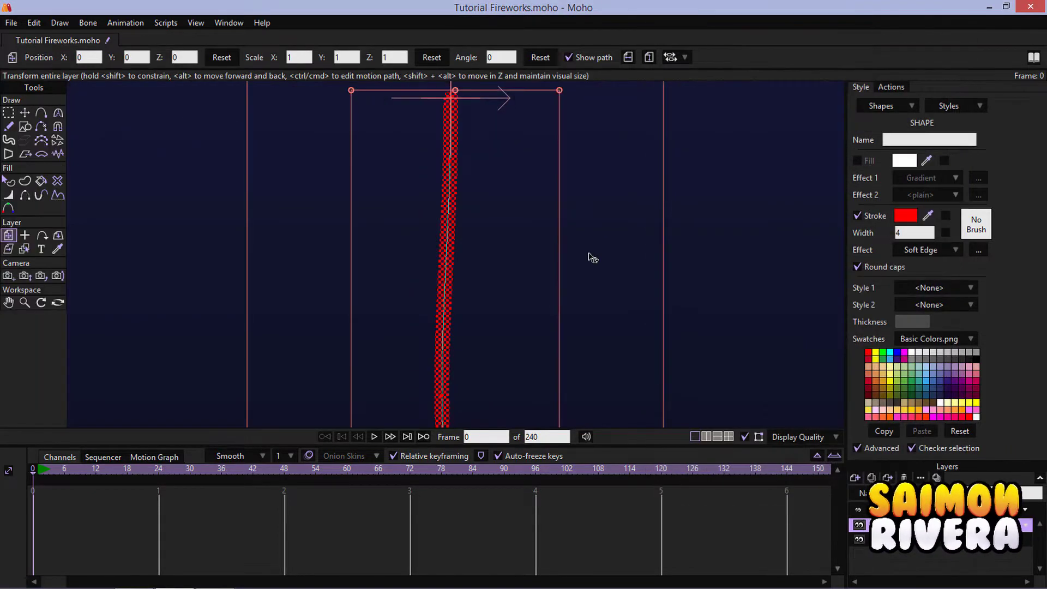
key(ctrl+r)
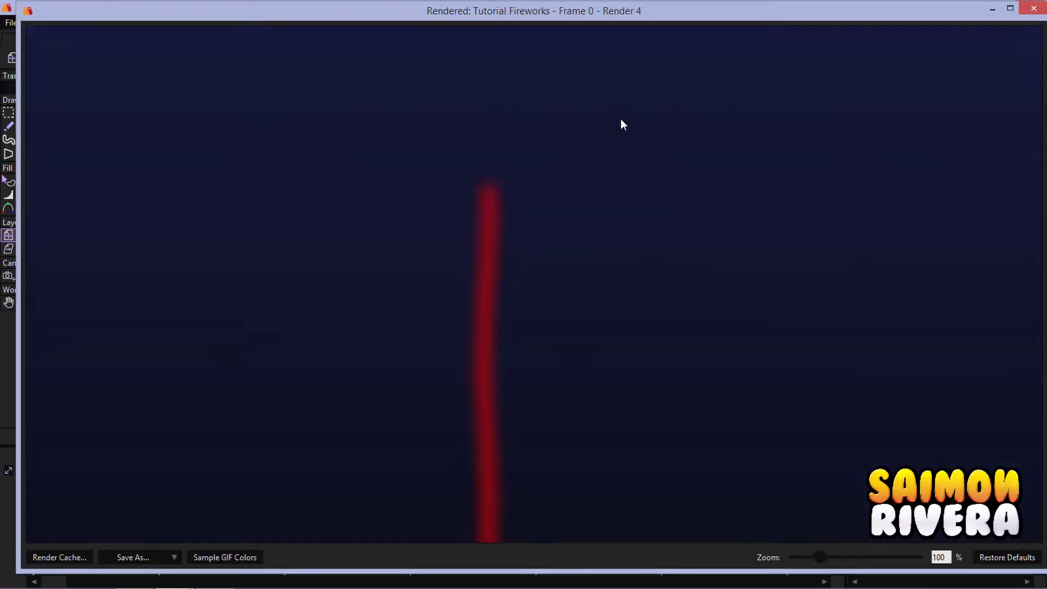
click(1033, 8)
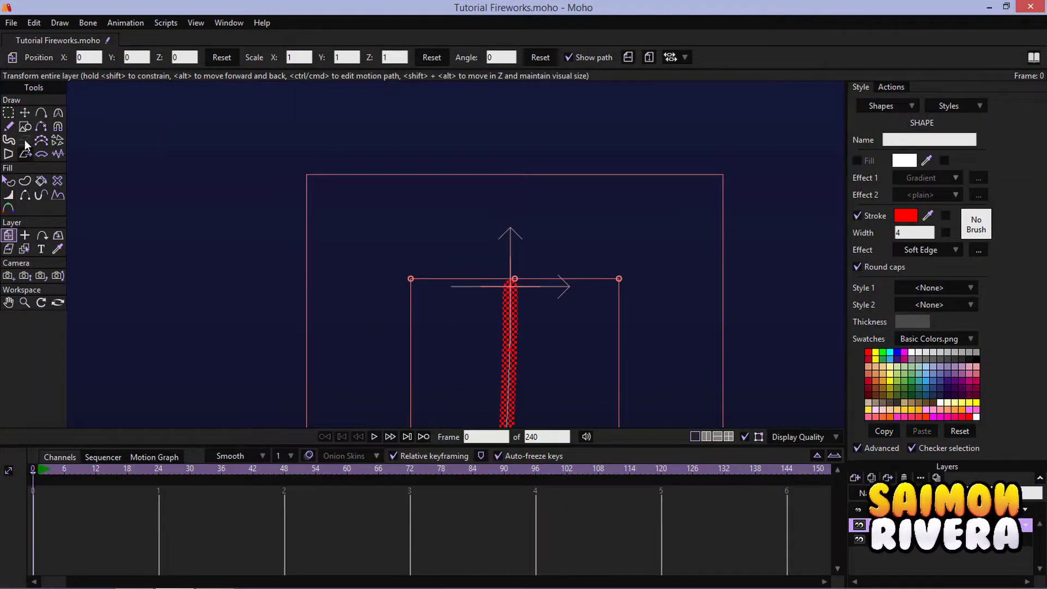
Vary the line width at individual points along the upper part of the trajectory, using values such as 304 and 174 percent
click(24, 112)
click(286, 212)
click(8, 195)
scroll(444, 222, down, 8)
drag(487, 327, 507, 200)
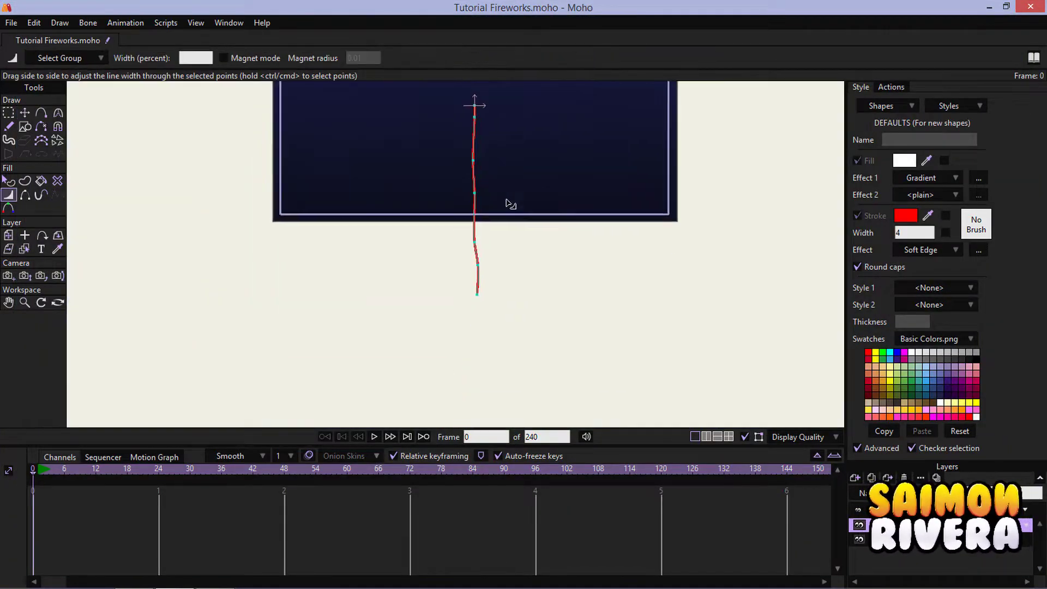
scroll(469, 168, up, 8)
drag(557, 300, 530, 433)
scroll(573, 224, down, 1)
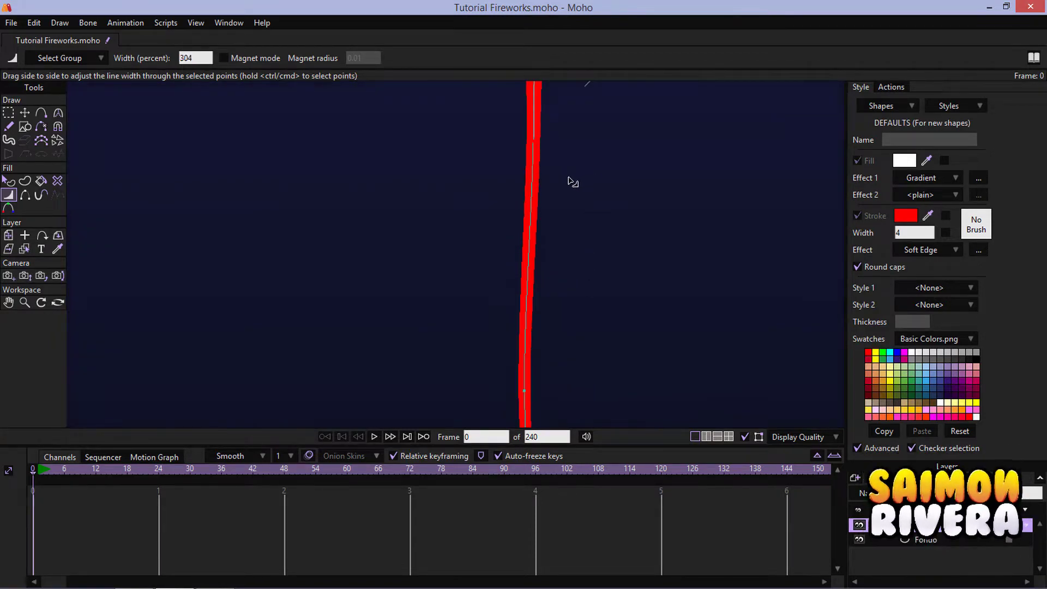
scroll(578, 290, down, 4)
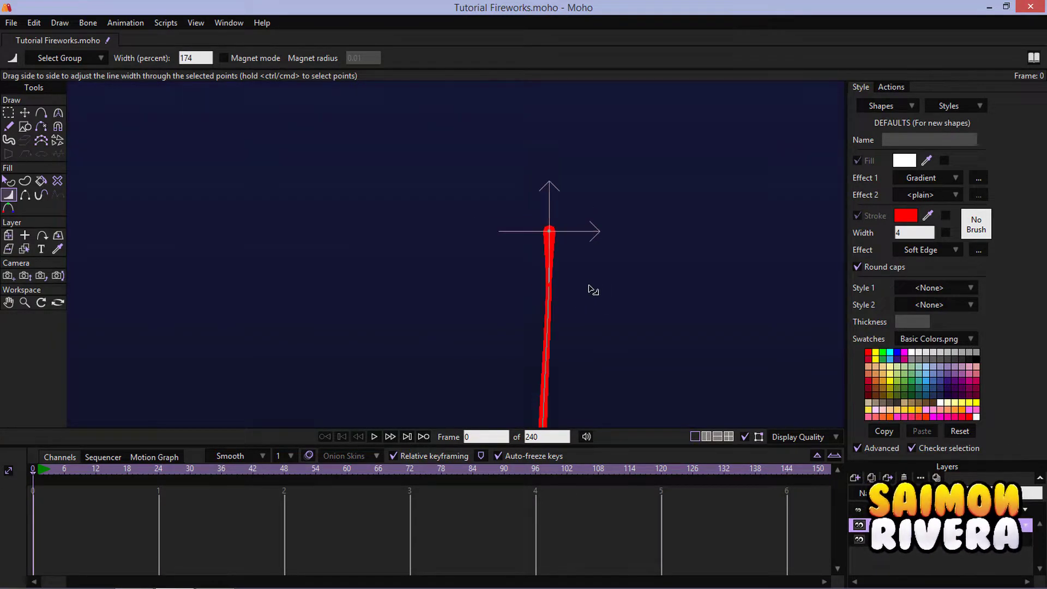
Vary the line width at the trajectory's lower points, using values such as 190 percent and 288 percent
scroll(542, 270, up, 4)
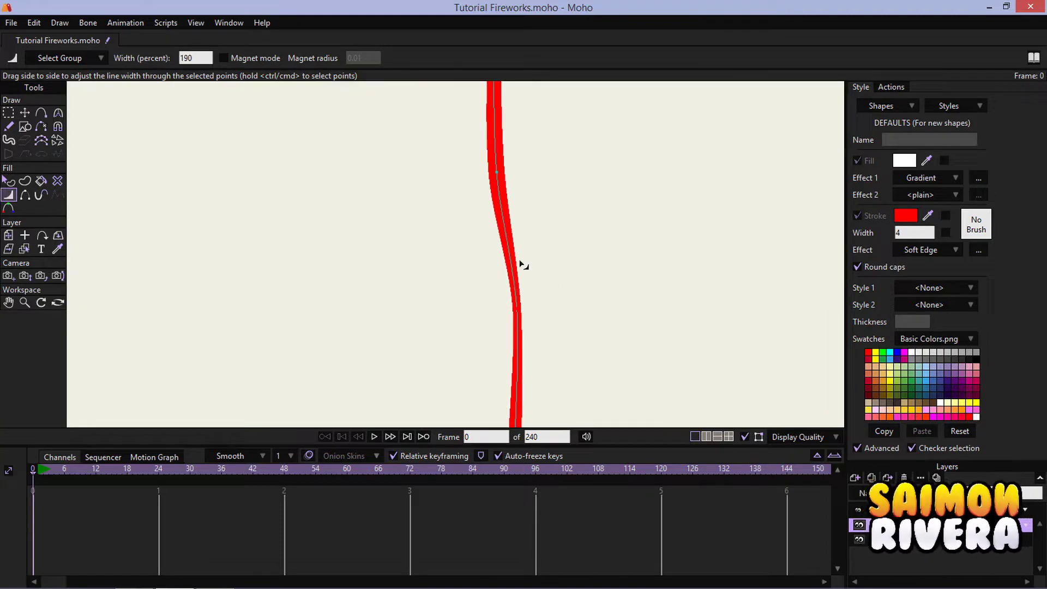
scroll(523, 265, down, 2)
drag(532, 252, 541, 105)
drag(556, 206, 565, 239)
drag(550, 382, 540, 239)
drag(537, 320, 525, 319)
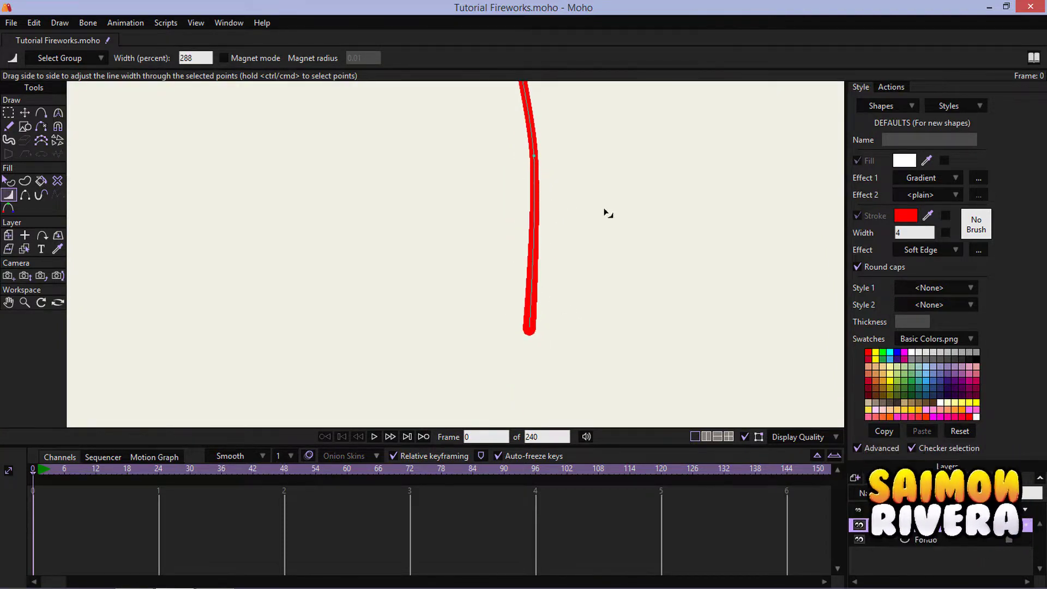
scroll(606, 213, down, 5)
mouse_move(646, 85)
mouse_down()
mouse_move(616, 338)
mouse_move(597, 312)
mouse_up()
scroll(592, 331, up, 5)
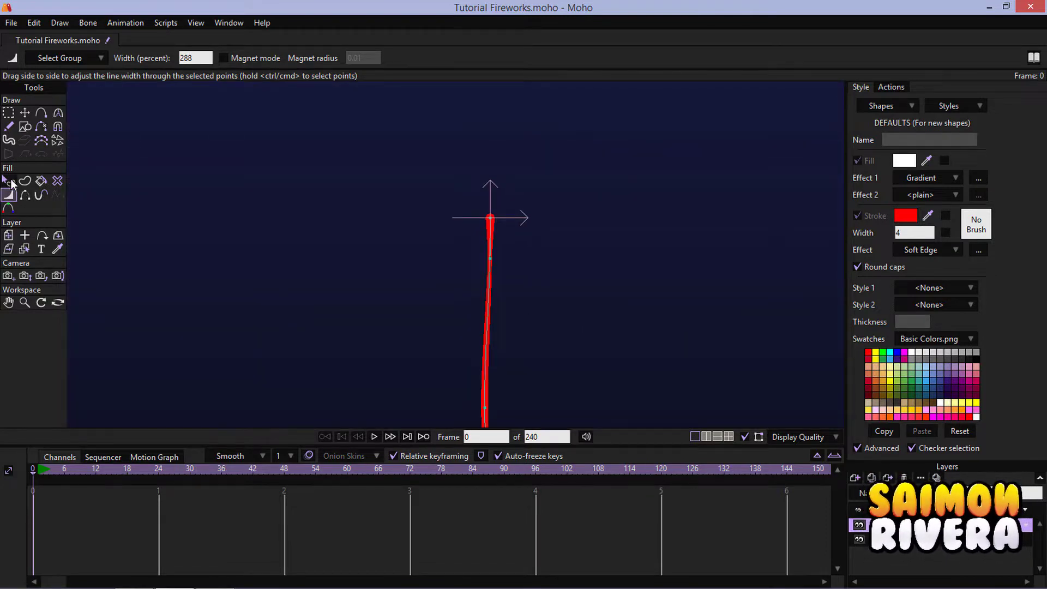
Enable noisy outlines, noisy fills, animated noise and extra sketchy in the Trayectoria 1 layer's vector settings
click(9, 181)
click(491, 234)
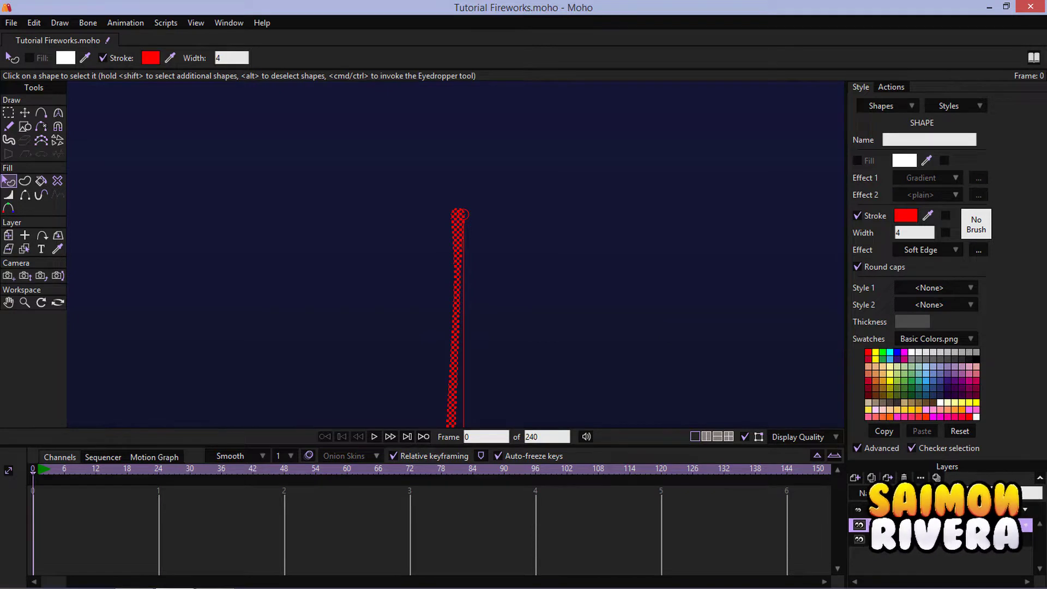
double_click(944, 524)
click(460, 98)
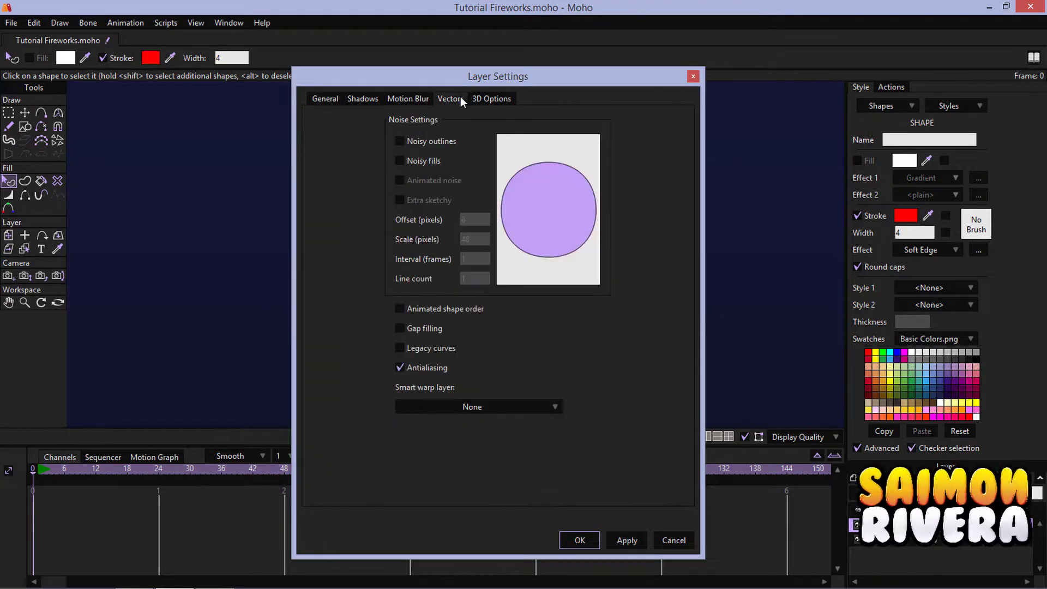
click(431, 140)
click(423, 159)
click(410, 180)
click(410, 195)
Set the layer's noise offset to 3 pixels and its noise scale to 100 pixels, and apply the settings
click(471, 219)
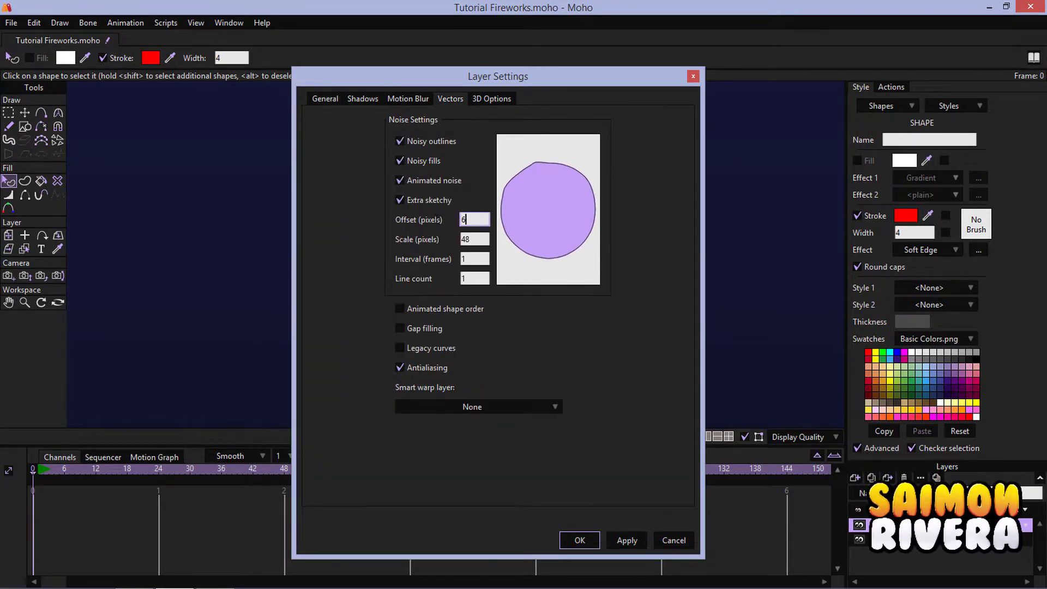
key(BackSpace)
text(3)
double_click(464, 239)
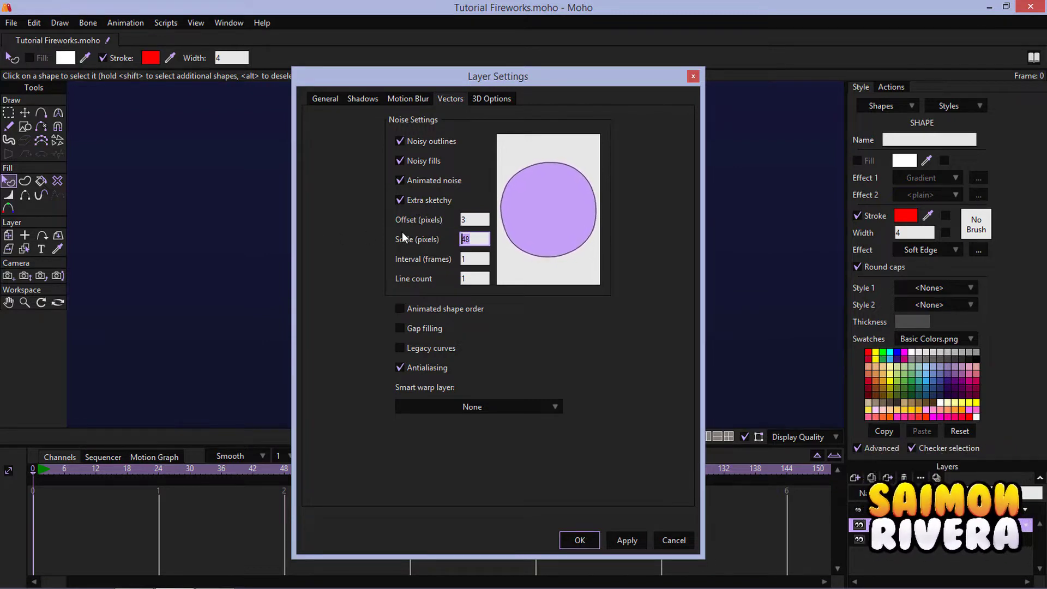
text(80)
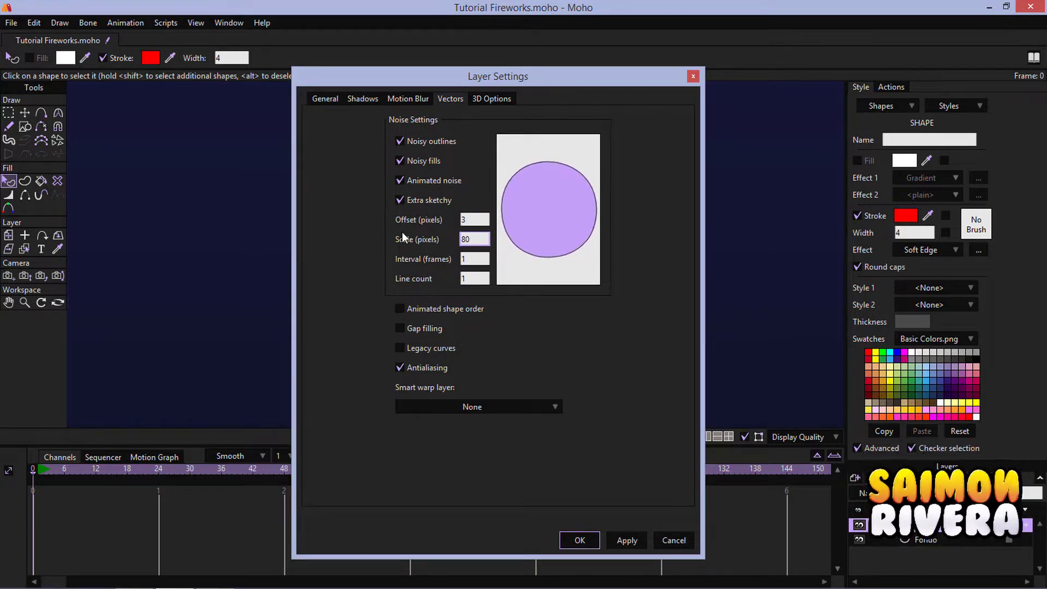
drag(475, 238, 454, 234)
text(100)
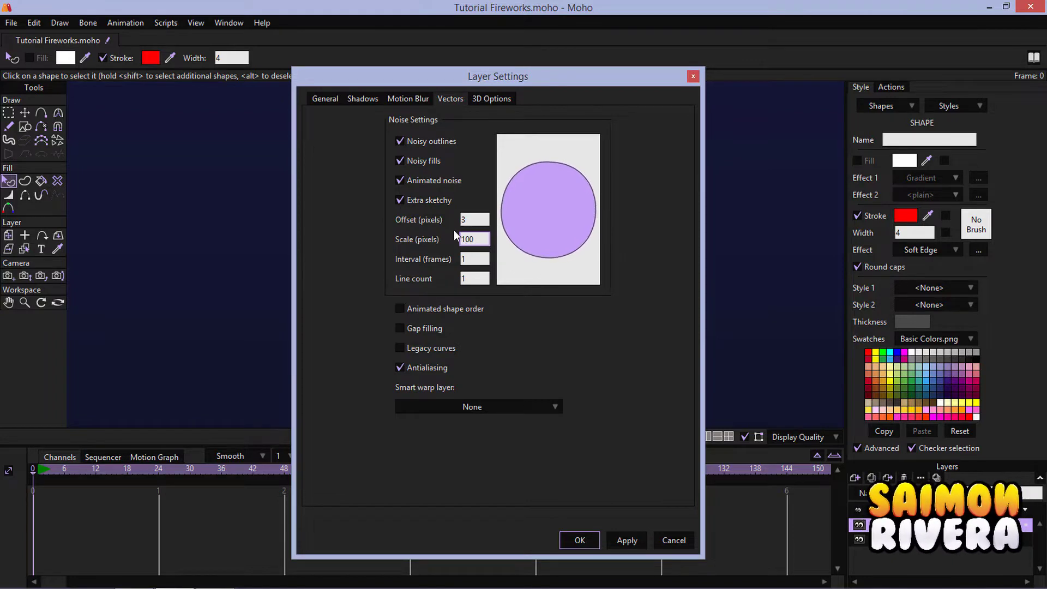
click(590, 540)
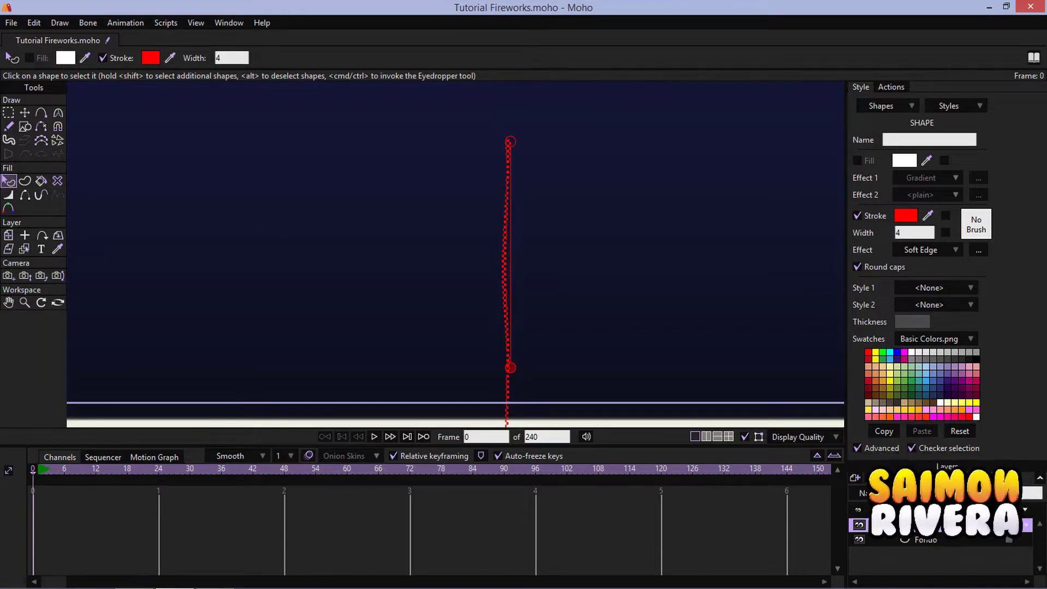
Turn off the advanced style options to bring the layer list back into full view
click(872, 448)
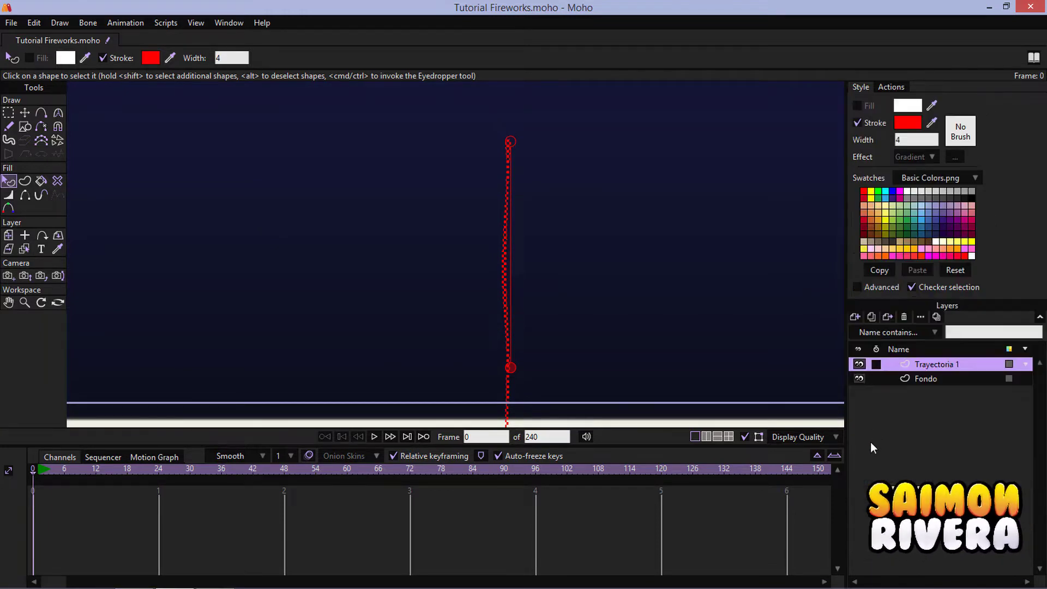
drag(430, 232, 468, 250)
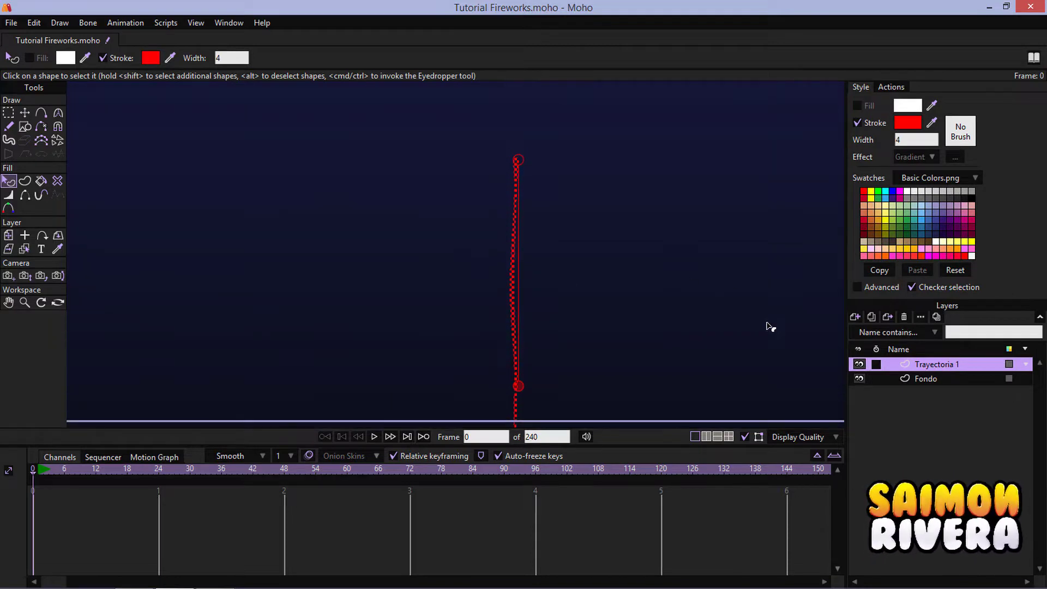
scroll(465, 215, up, 3)
scroll(339, 215, down, 2)
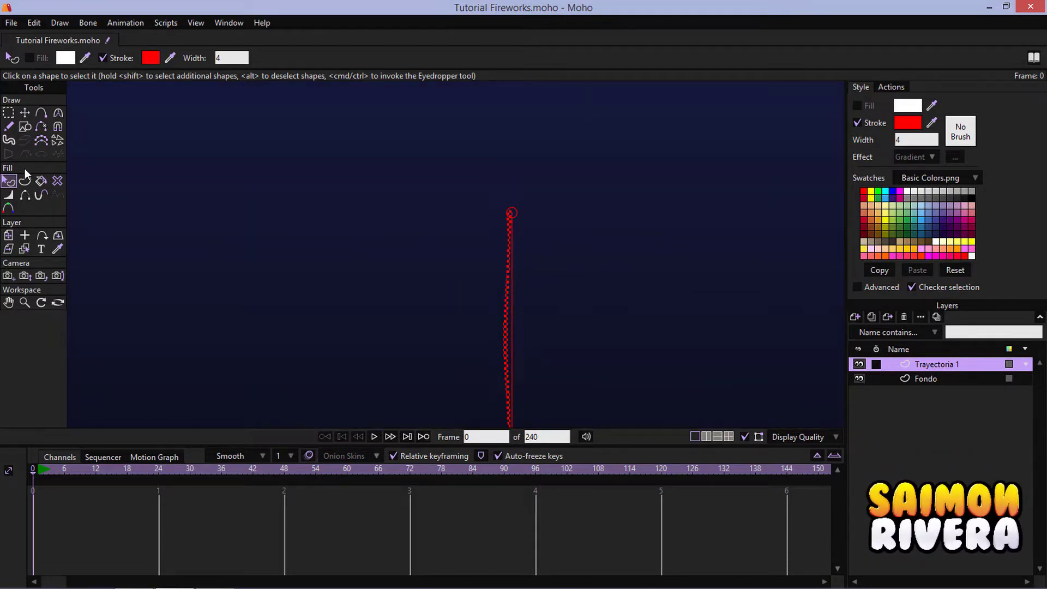
Select all points of the trajectory line, including those below the frame
click(41, 194)
click(8, 126)
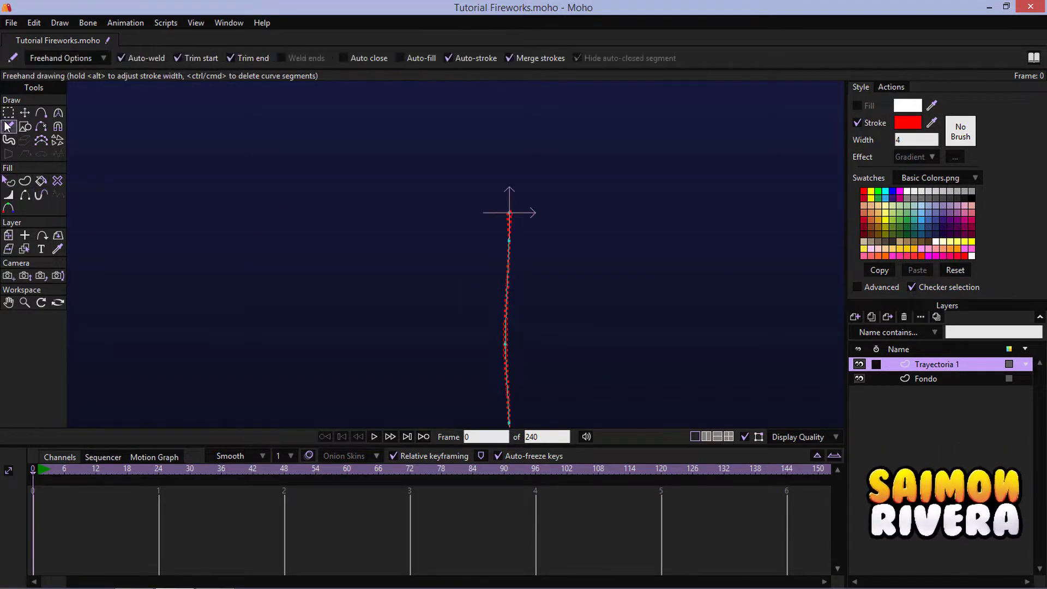
click(8, 112)
scroll(453, 218, down, 4)
drag(565, 402, 382, 163)
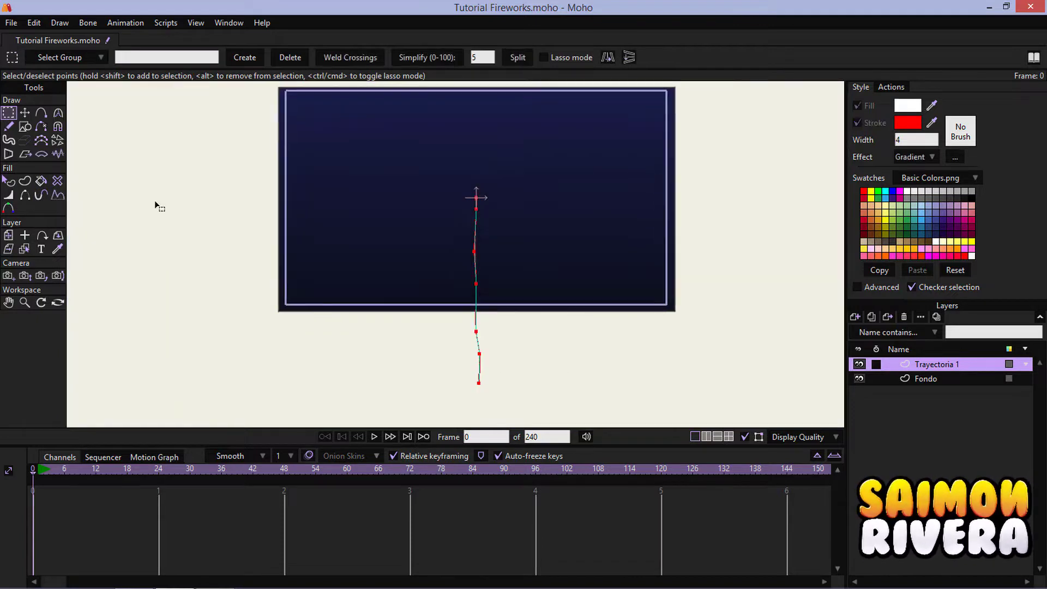
Set the trajectory stroke's end percentage to 0 with Stroke Exposure so that the whole line is hidden
click(41, 195)
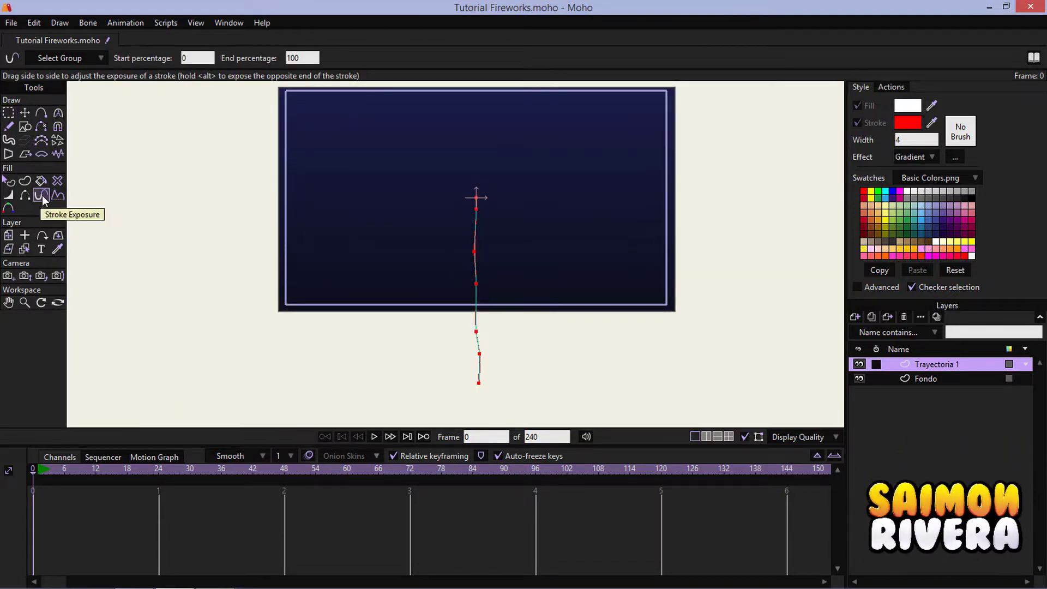
scroll(465, 285, up, 4)
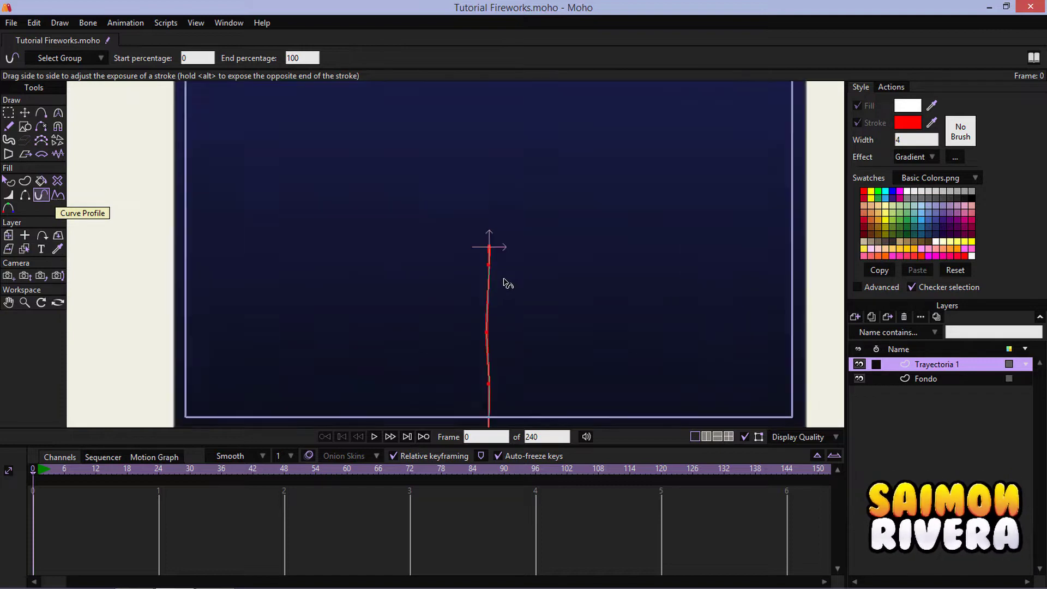
scroll(507, 282, up, 2)
scroll(572, 339, down, 5)
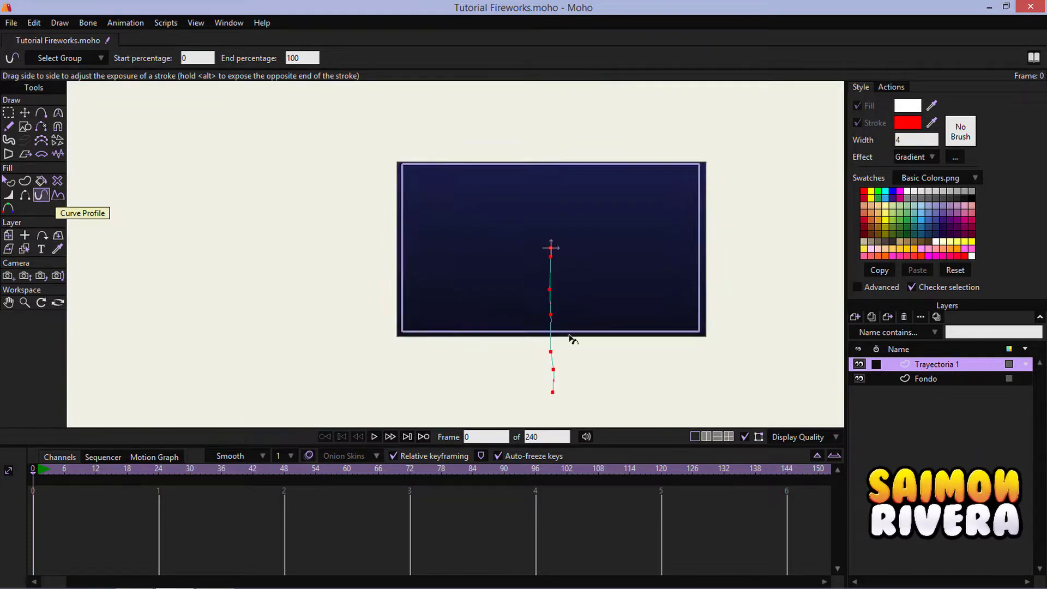
scroll(571, 339, up, 6)
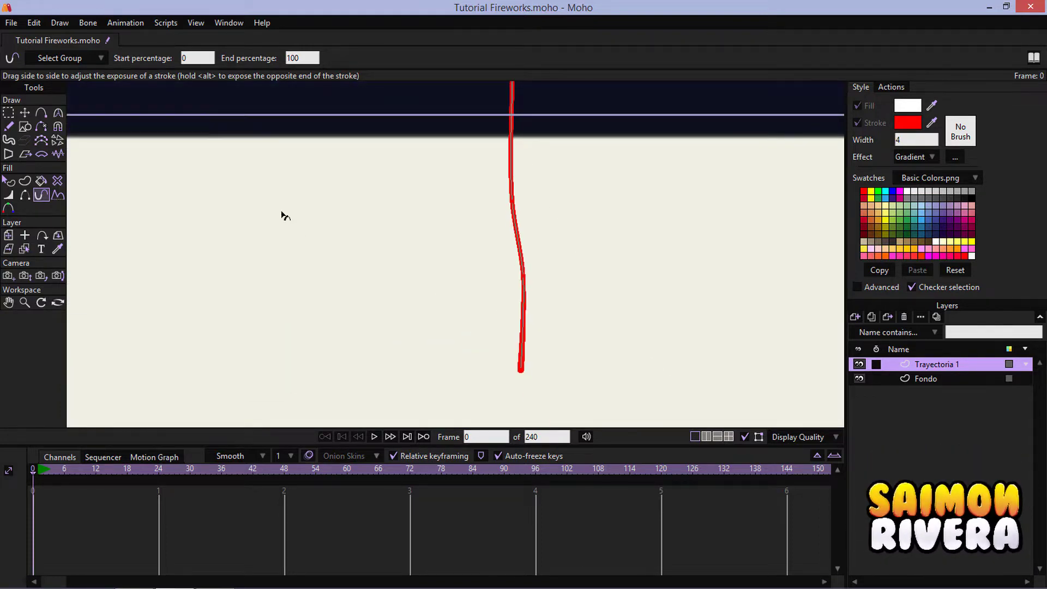
drag(282, 215, 311, 179)
Test the trajectory's stroke exposure at frame 0 and return its end percentage to 0
scroll(545, 253, down, 4)
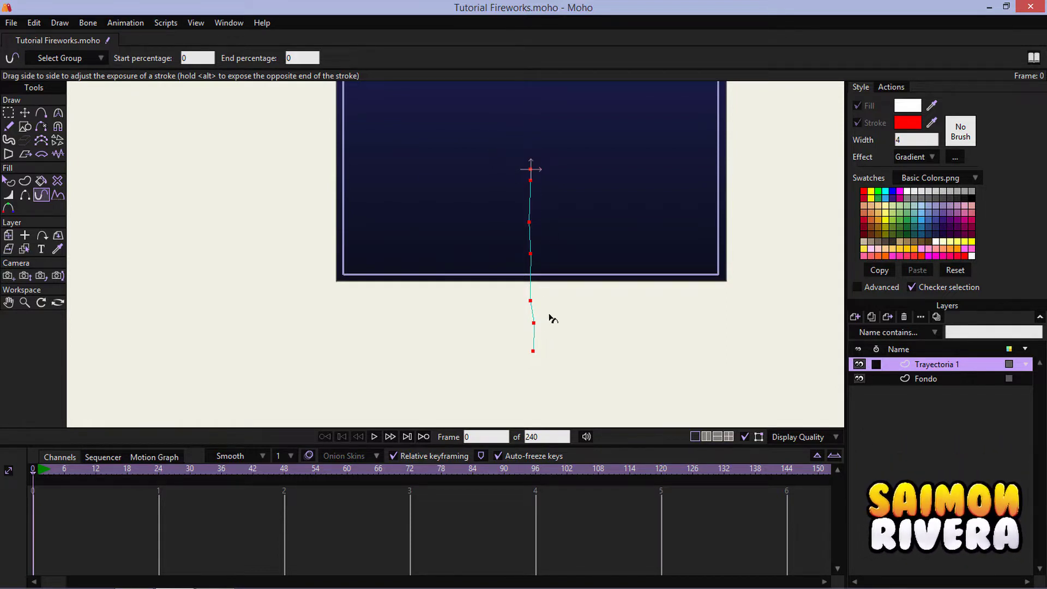
scroll(542, 301, up, 5)
drag(500, 218, 619, 373)
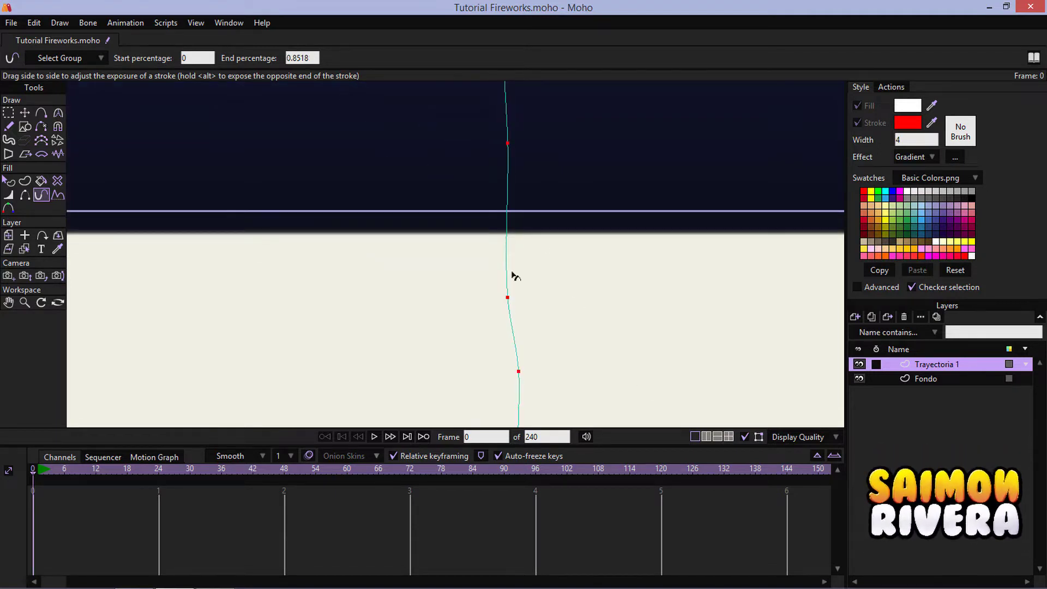
scroll(551, 187, down, 3)
scroll(528, 245, up, 4)
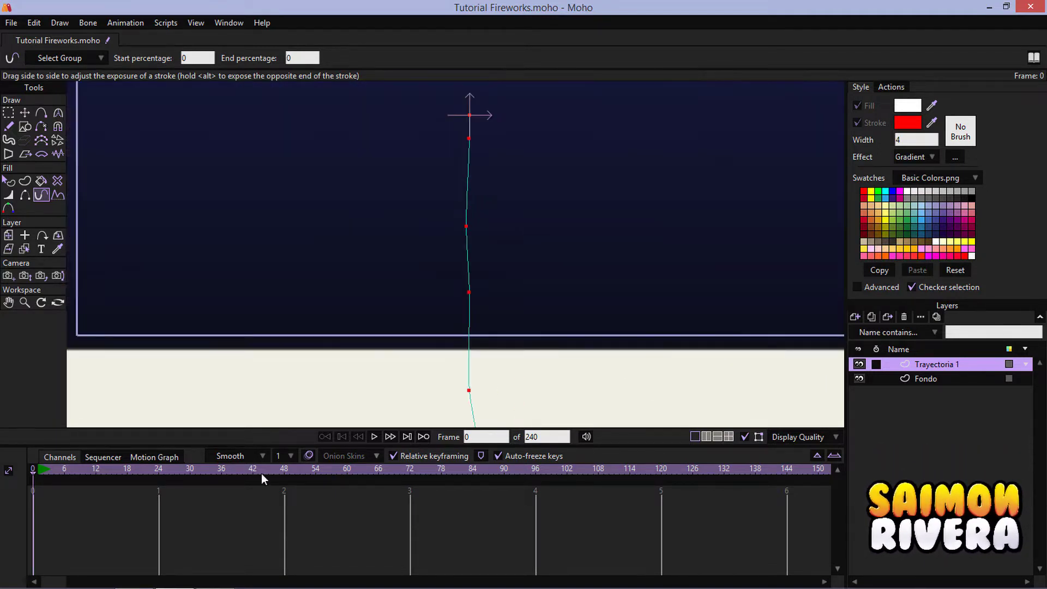
Key the trajectory's stroke exposure at frame 42 with the start and end percentages at 0
click(53, 473)
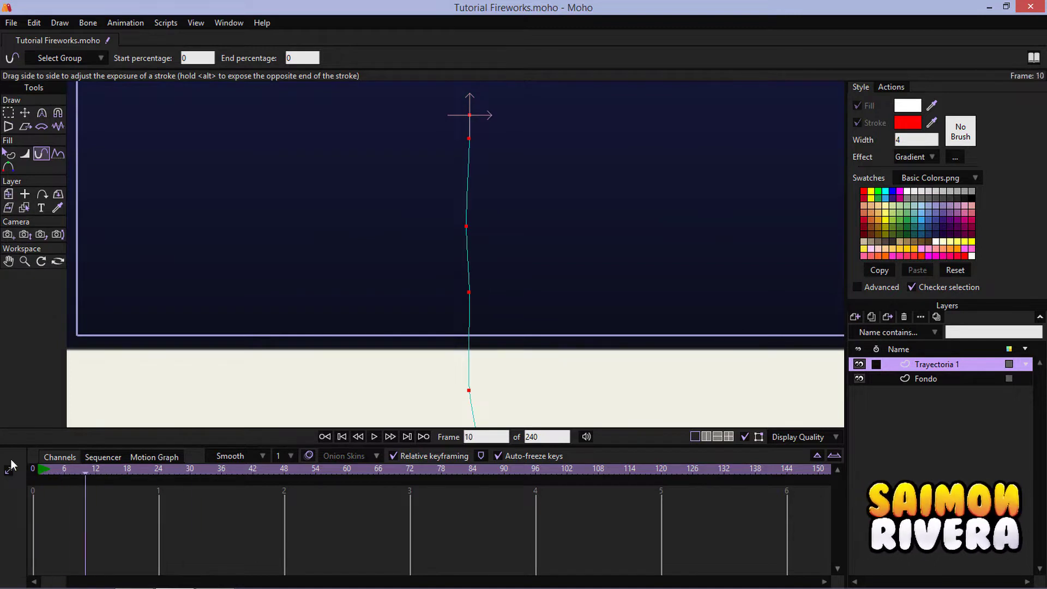
click(33, 470)
drag(465, 446, 465, 433)
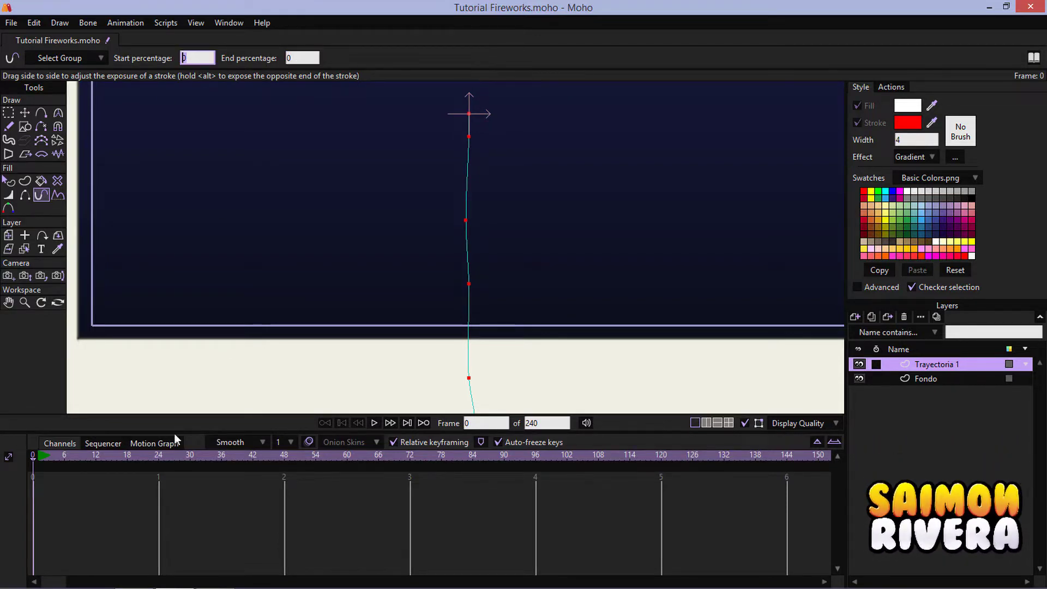
click(64, 458)
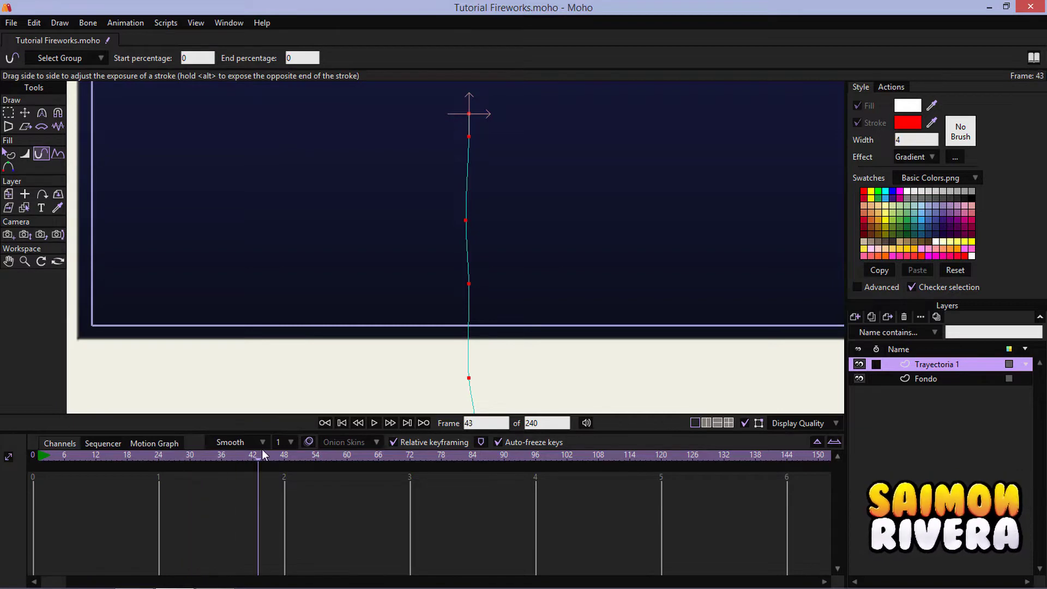
mouse_move(263, 450)
mouse_down()
mouse_move(222, 451)
mouse_move(250, 451)
mouse_up()
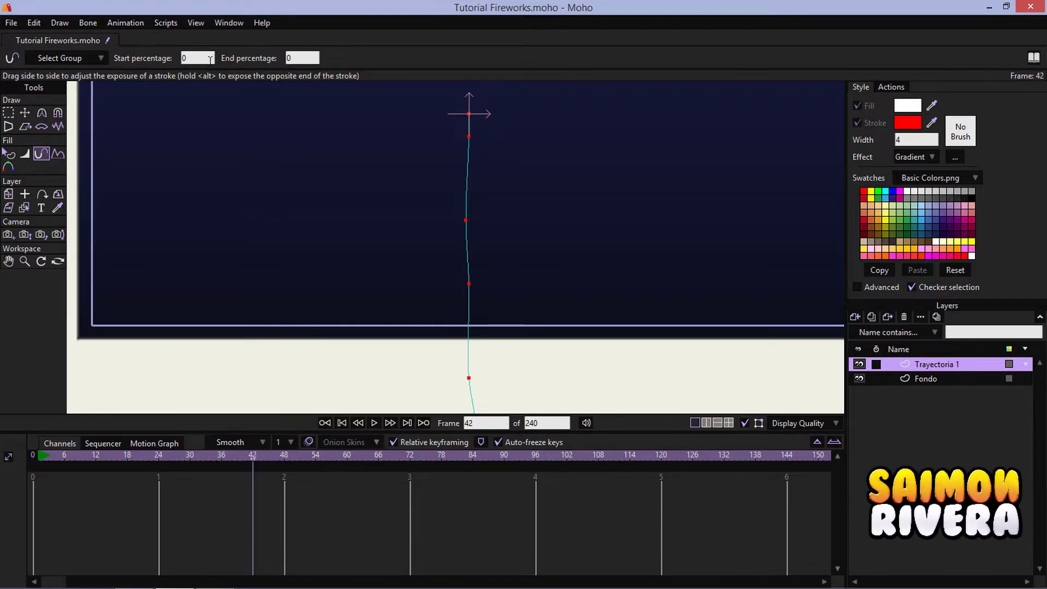
key(Tab)
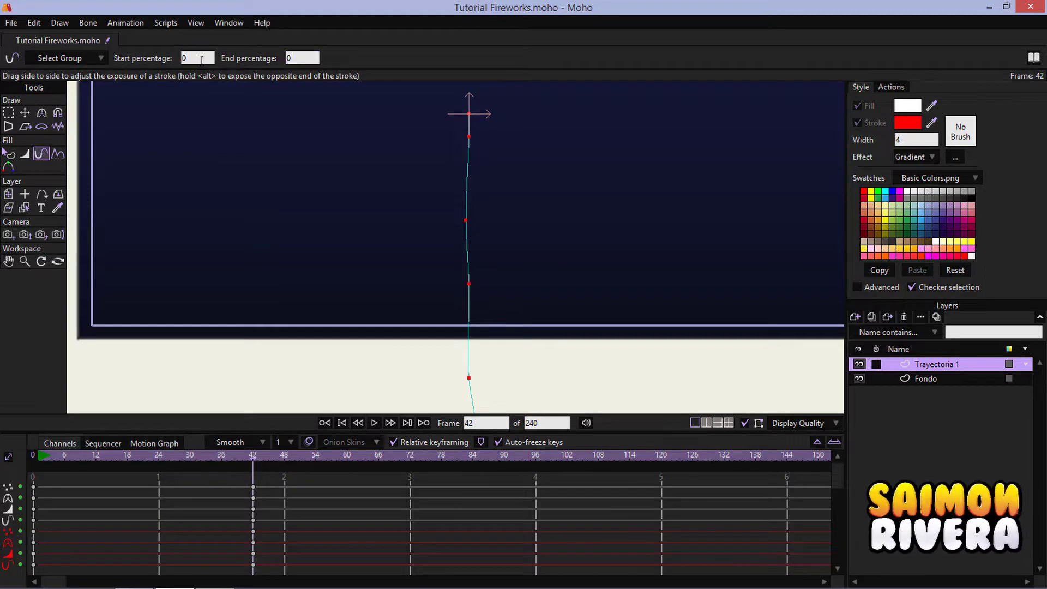
Reveal the whole trajectory at frame 90 by setting the stroke's end percentage to 100
scroll(533, 309, down, 3)
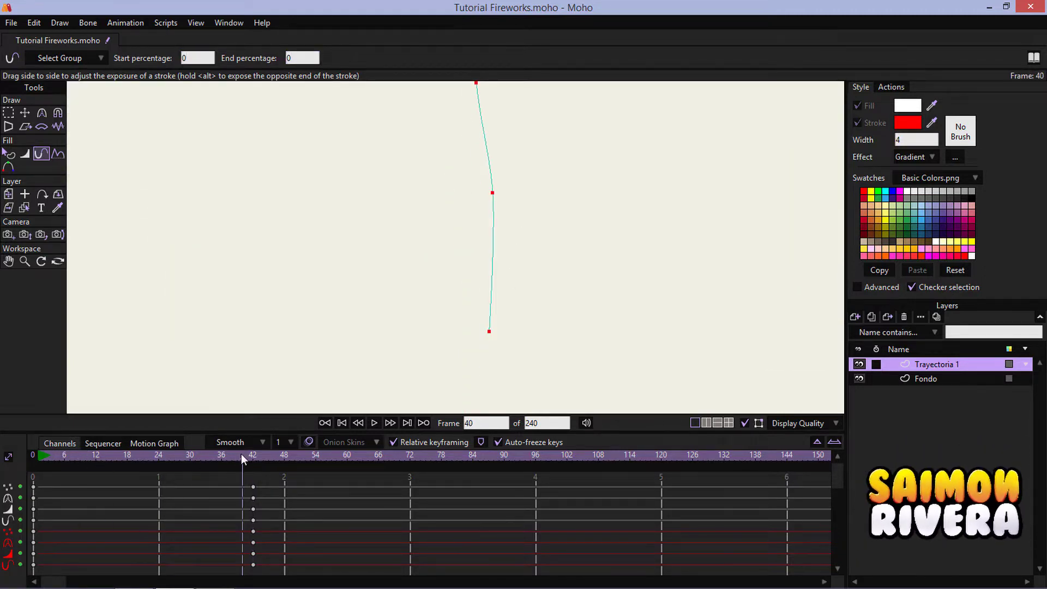
scroll(418, 310, down, 12)
drag(478, 146, 468, 277)
scroll(463, 273, up, 2)
drag(375, 461, 502, 456)
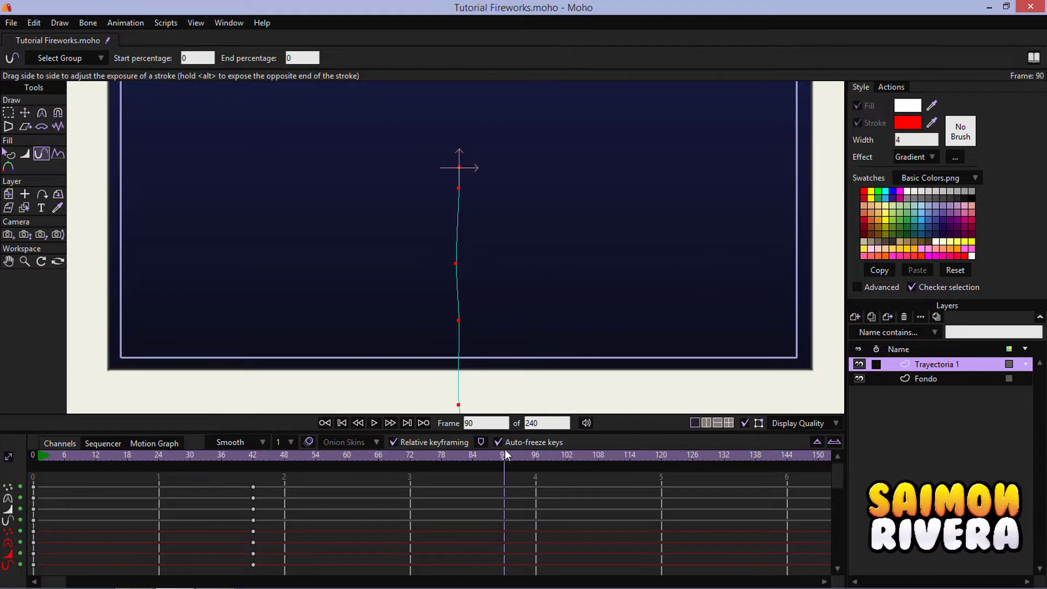
drag(473, 313, 473, 217)
drag(439, 142, 449, 252)
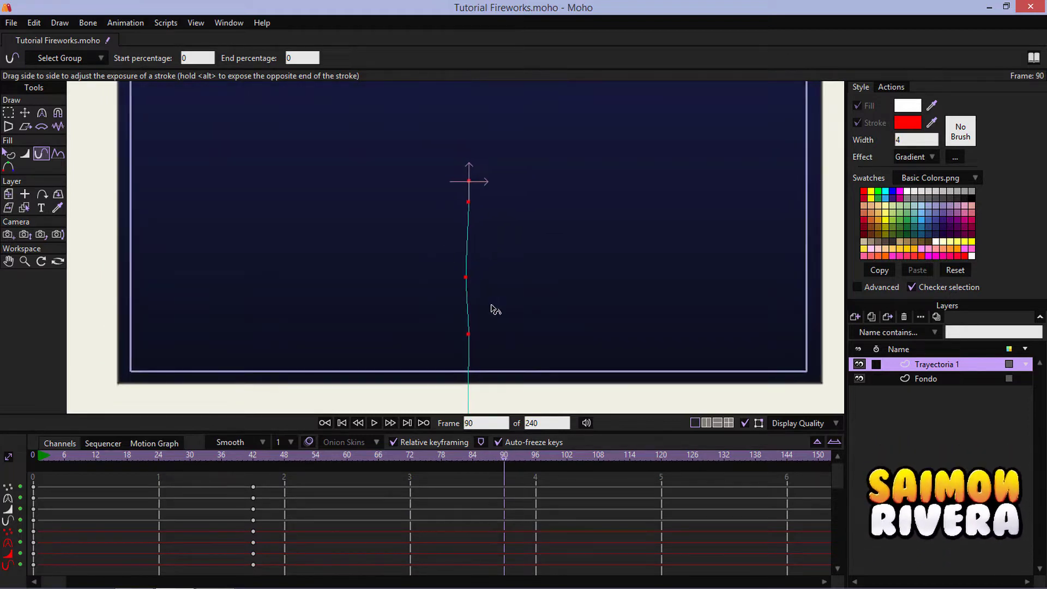
drag(495, 309, 402, 229)
drag(533, 400, 583, 471)
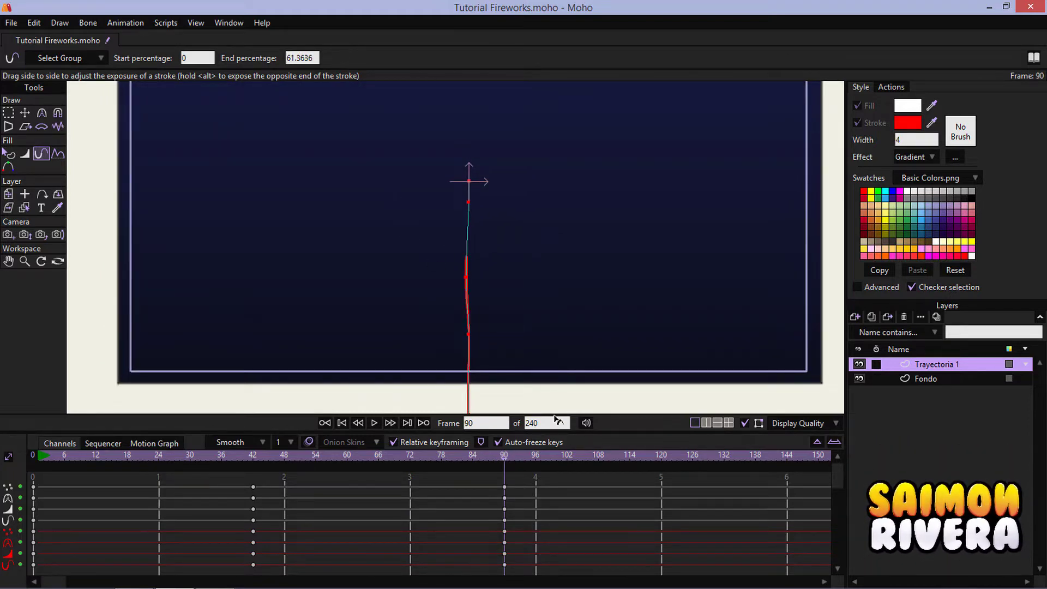
drag(556, 419, 534, 355)
click(315, 56)
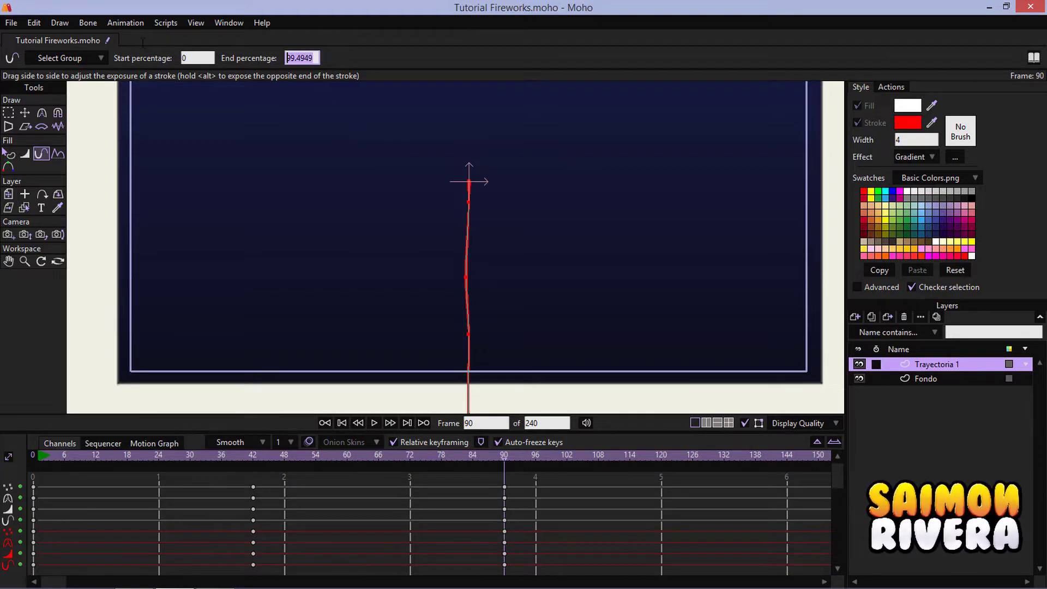
text(100)
key(Return)
Set the trajectory stroke's start percentage to 1 at frame 72, after previewing the rise from frame 42
drag(555, 206, 554, 173)
drag(265, 457, 505, 471)
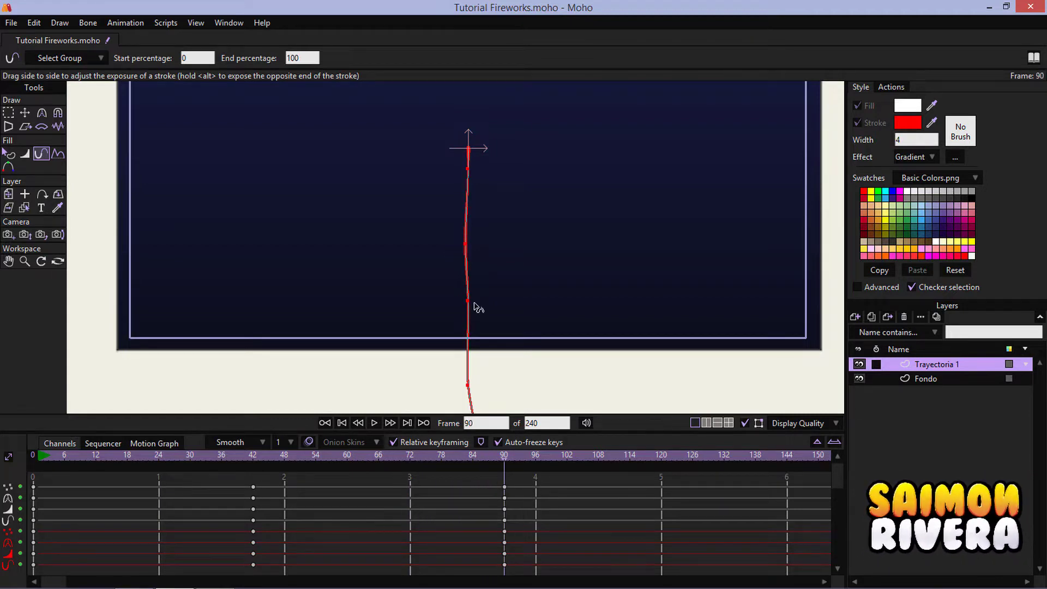
scroll(460, 364, down, 5)
scroll(468, 218, up, 5)
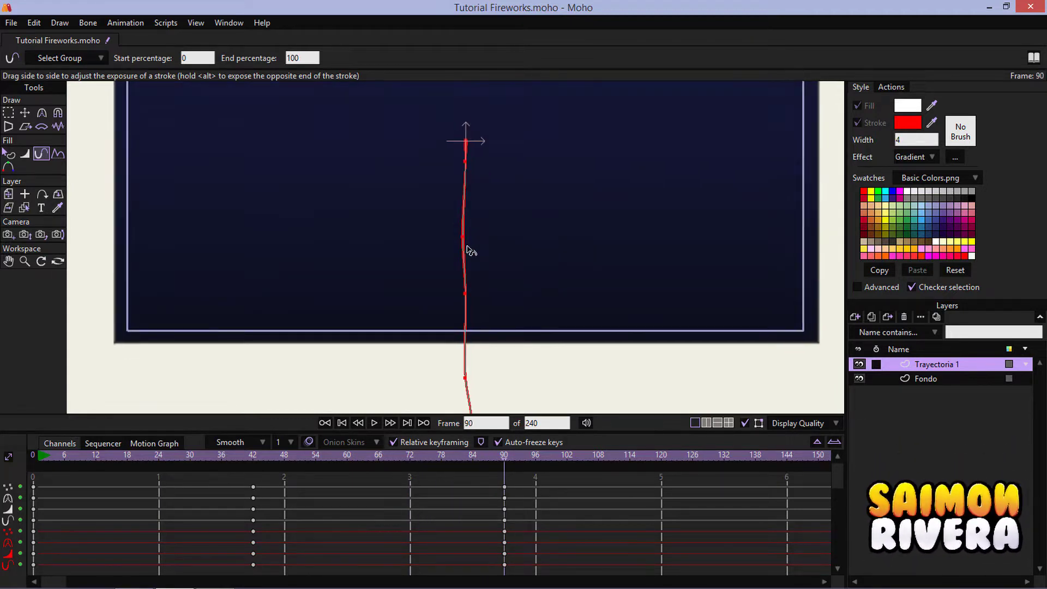
click(253, 457)
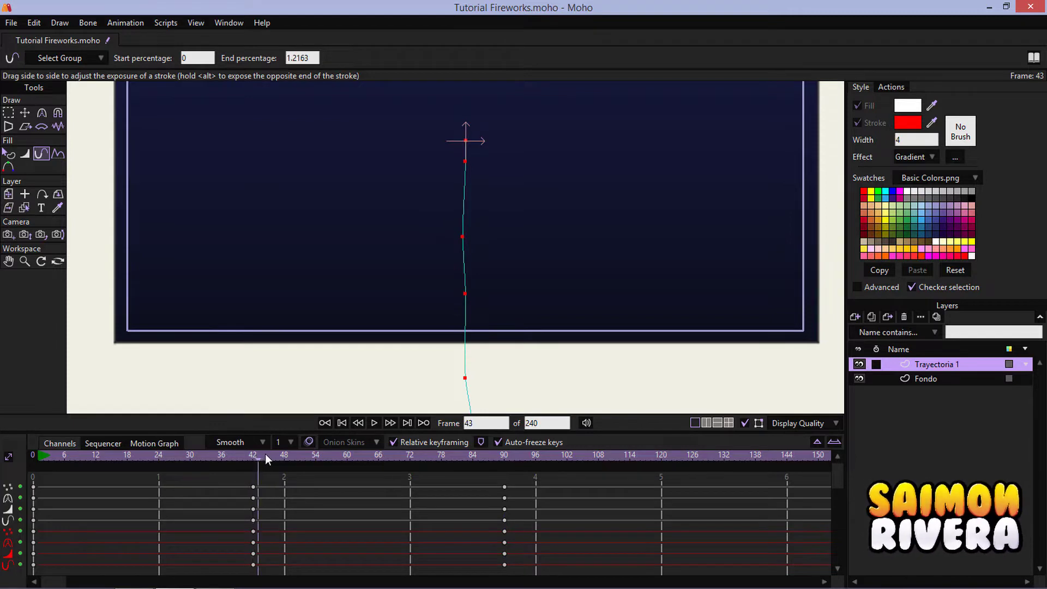
mouse_move(265, 454)
mouse_down()
mouse_move(440, 457)
mouse_move(410, 458)
mouse_up()
click(185, 58)
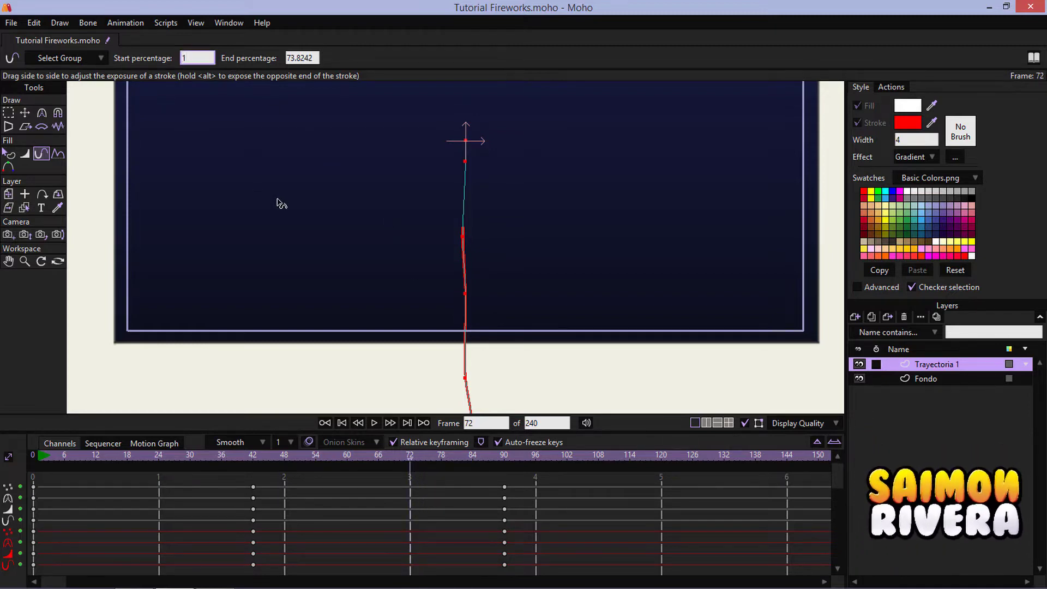
key(Return)
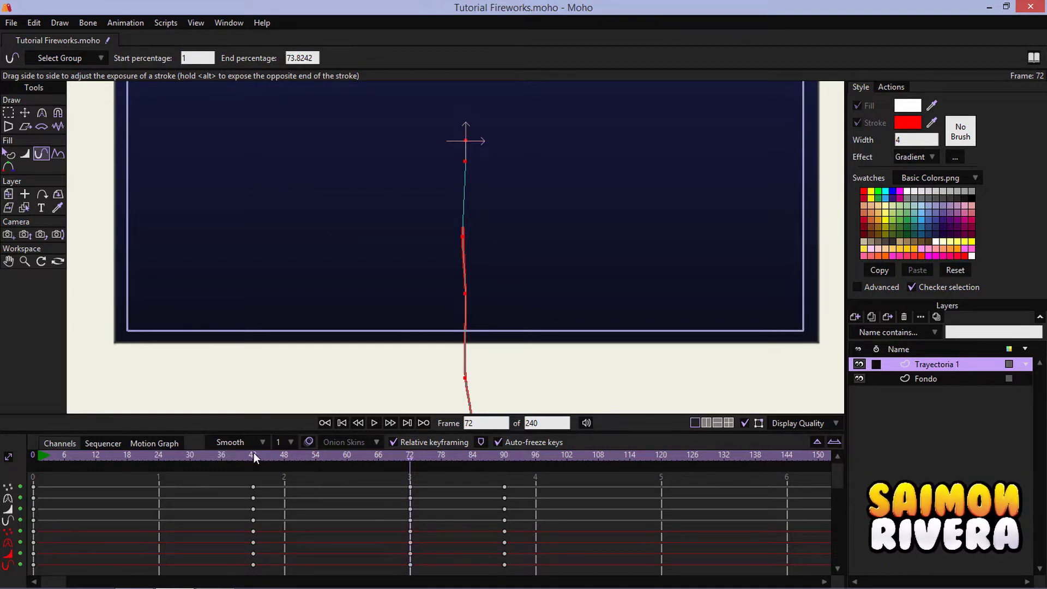
Set the trajectory stroke's start percentage to 100 at frame 94 and inspect the tail at frame 82
drag(254, 453, 525, 457)
click(201, 58)
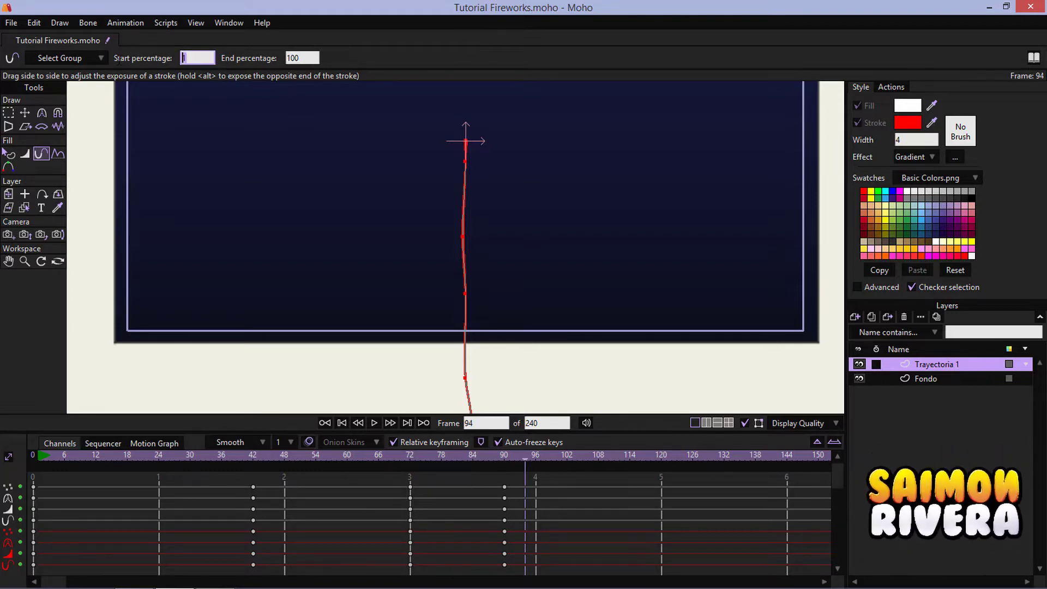
text(100)
key(Return)
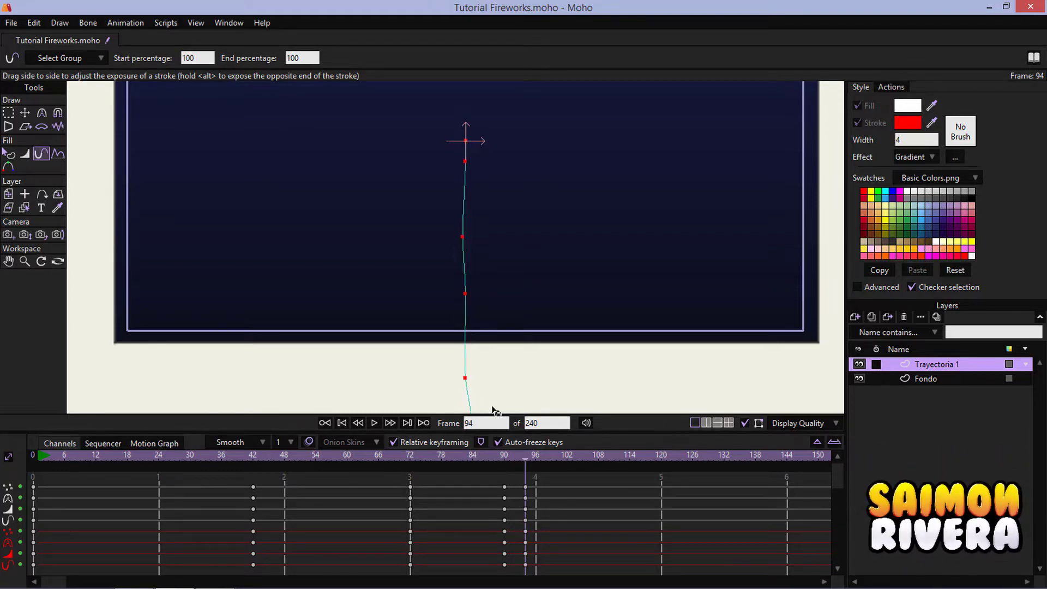
drag(265, 453, 462, 455)
scroll(469, 305, up, 4)
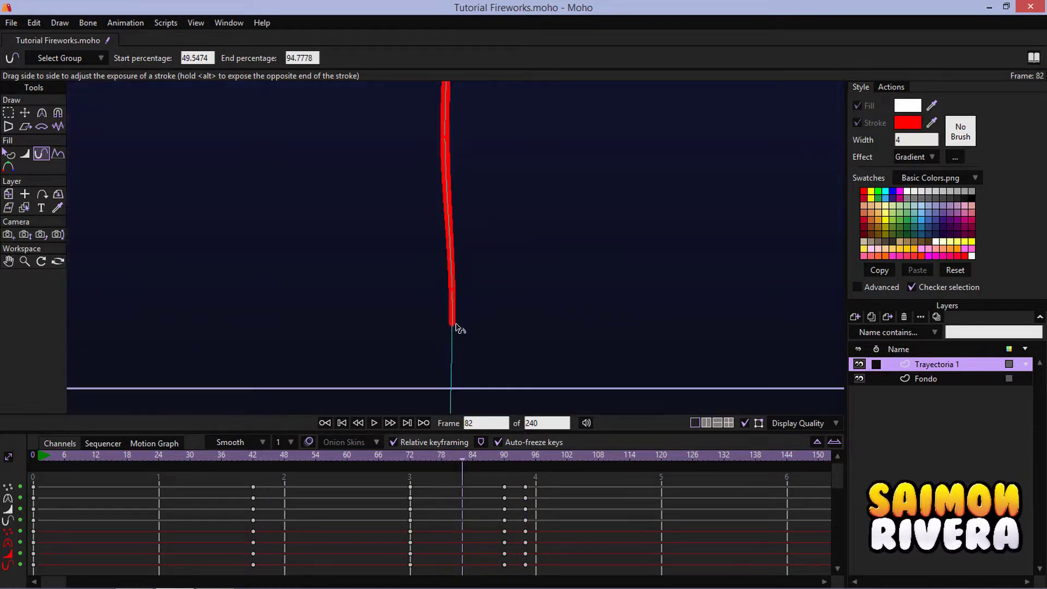
scroll(453, 295, down, 2)
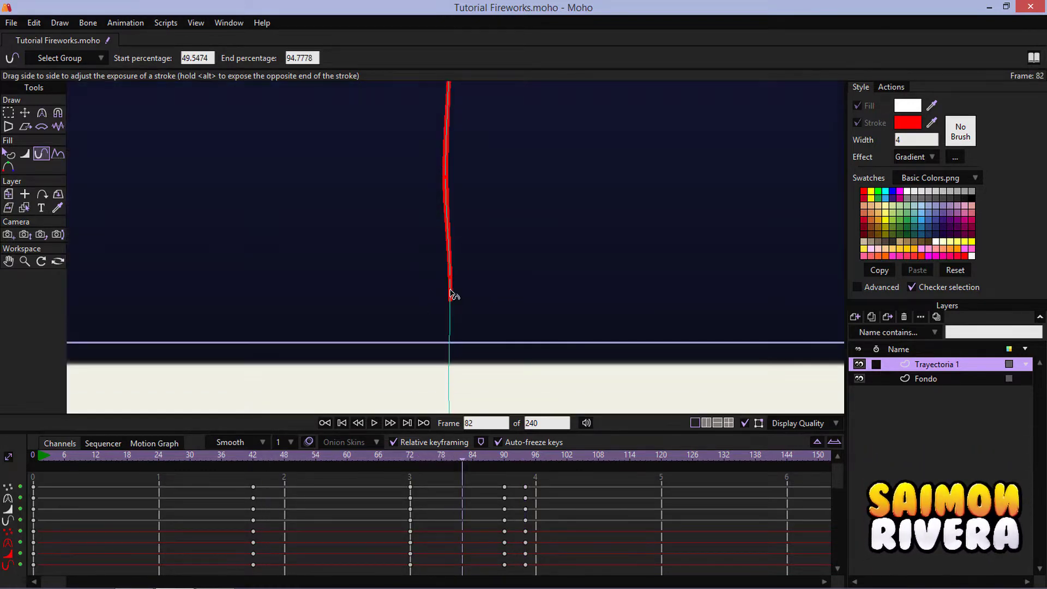
click(412, 457)
click(25, 112)
click(8, 112)
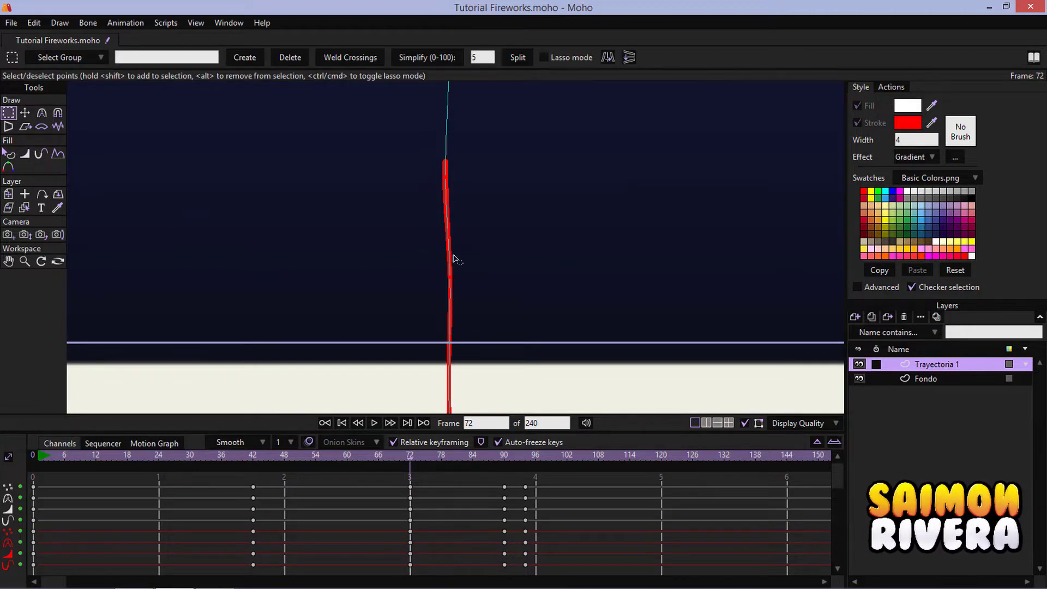
scroll(456, 261, down, 3)
drag(507, 363, 413, 191)
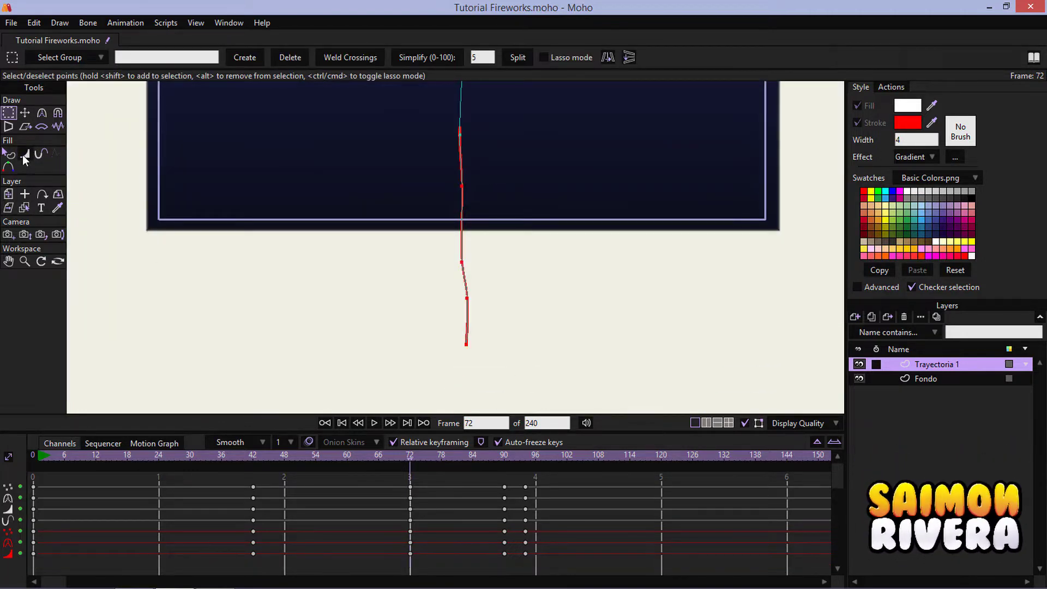
click(25, 154)
click(8, 113)
scroll(545, 287, down, 3)
drag(557, 340, 408, 118)
click(26, 153)
scroll(461, 218, up, 3)
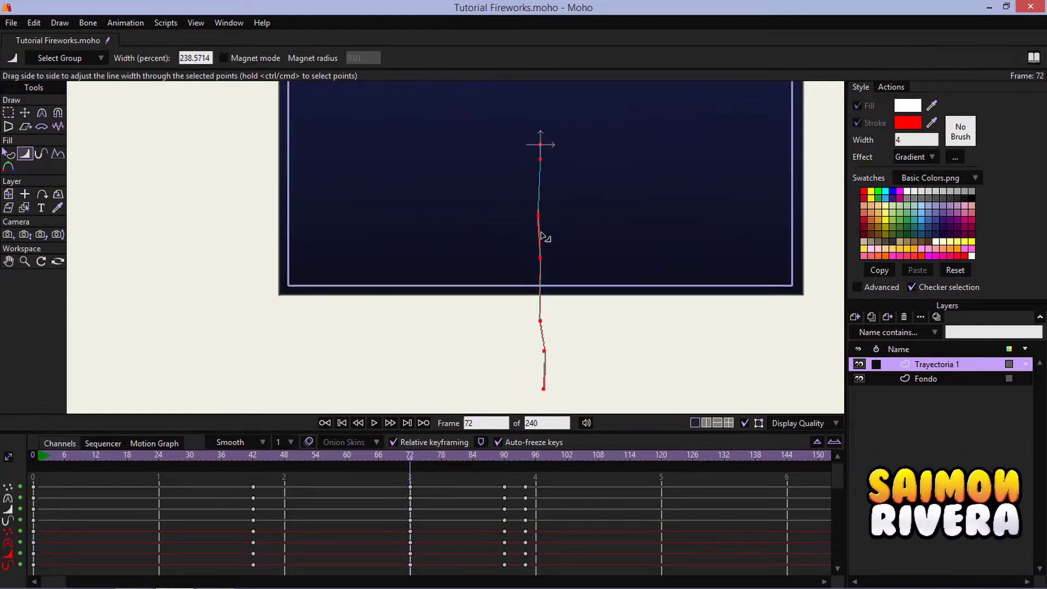
scroll(579, 398, up, 2)
Examine the shape of the stroke's lower end as it rises between frames 72 and 94
drag(431, 457, 461, 450)
scroll(533, 240, up, 12)
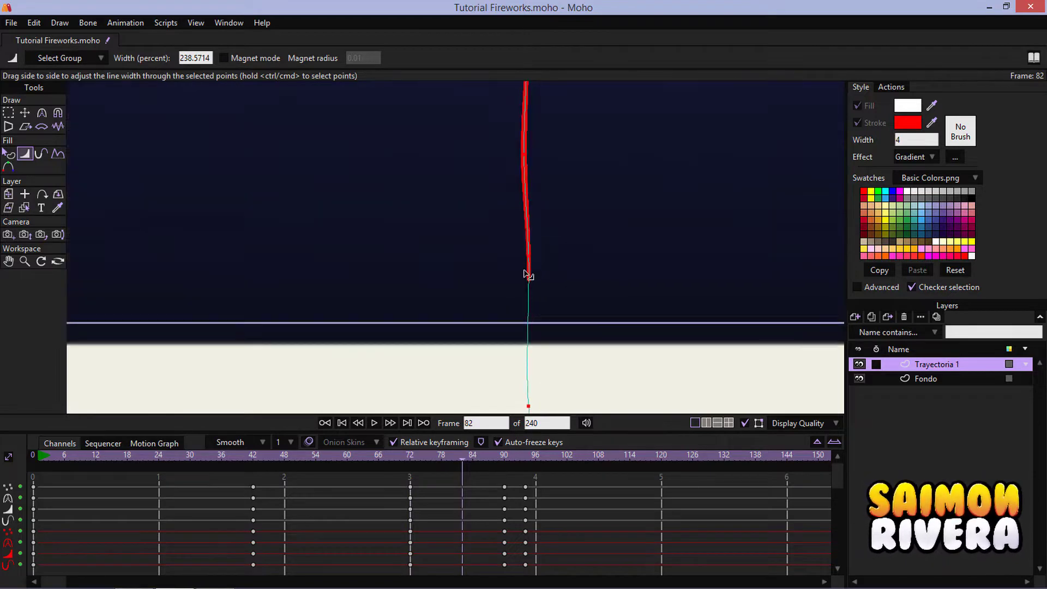
scroll(562, 295, down, 5)
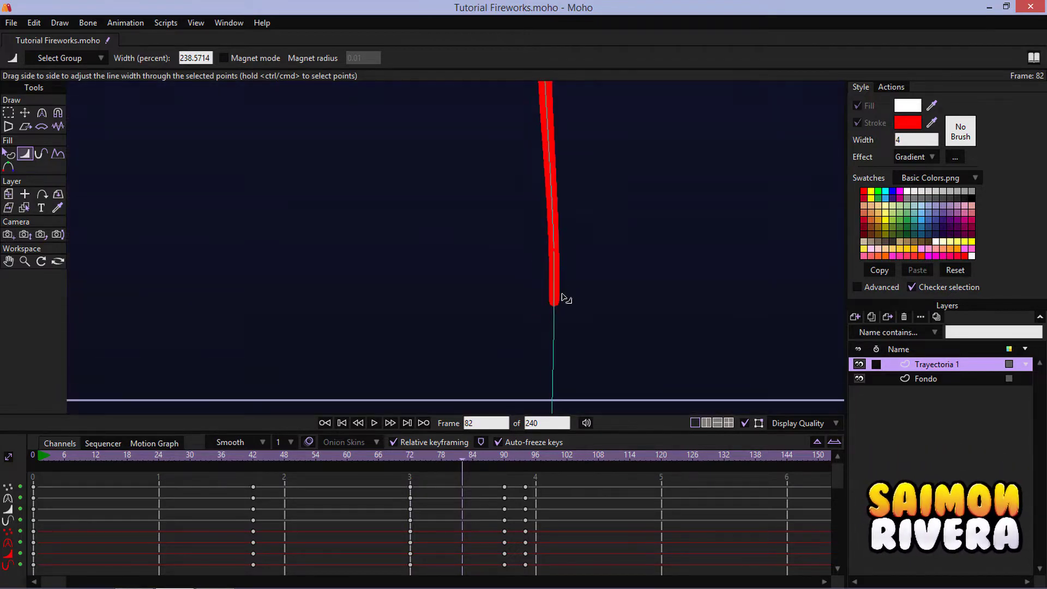
click(527, 456)
click(426, 457)
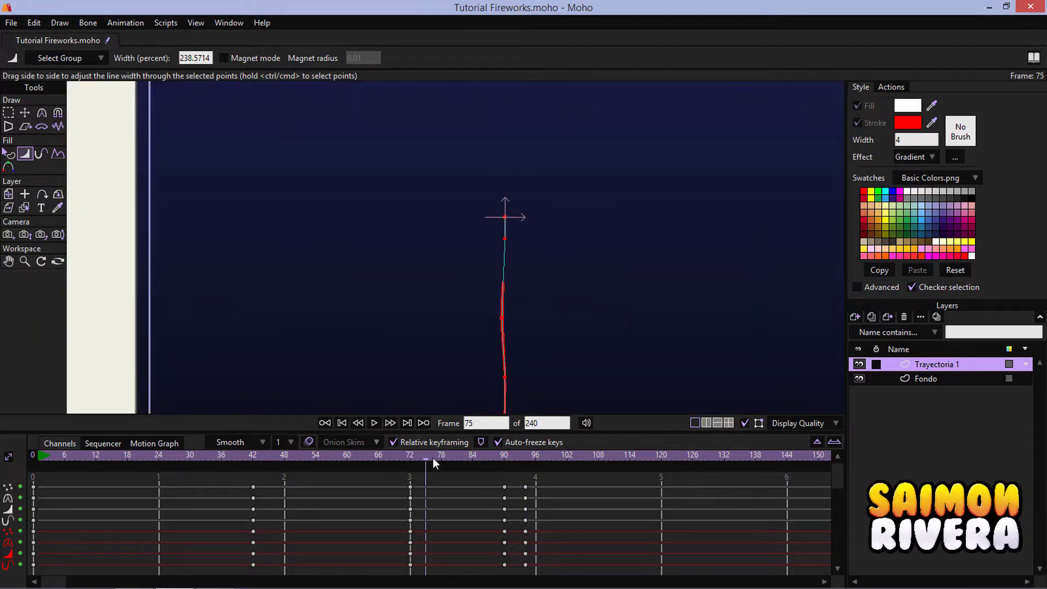
drag(475, 457, 462, 458)
drag(542, 318, 538, 236)
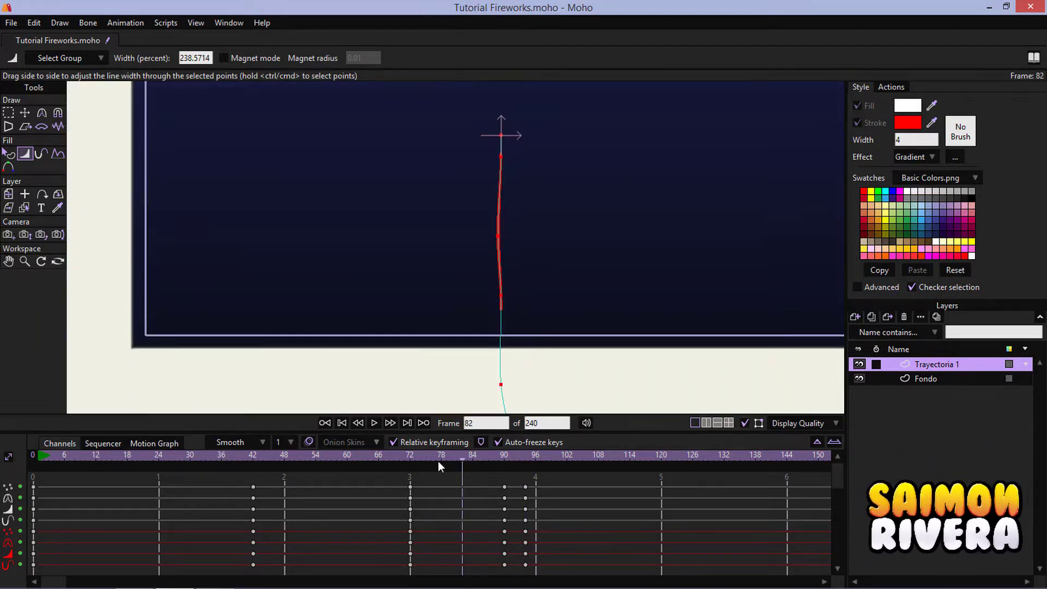
Taper the tail at frame 77 by setting the line width of the point just below the stroke's end to 0 percent
click(437, 458)
click(9, 112)
click(170, 191)
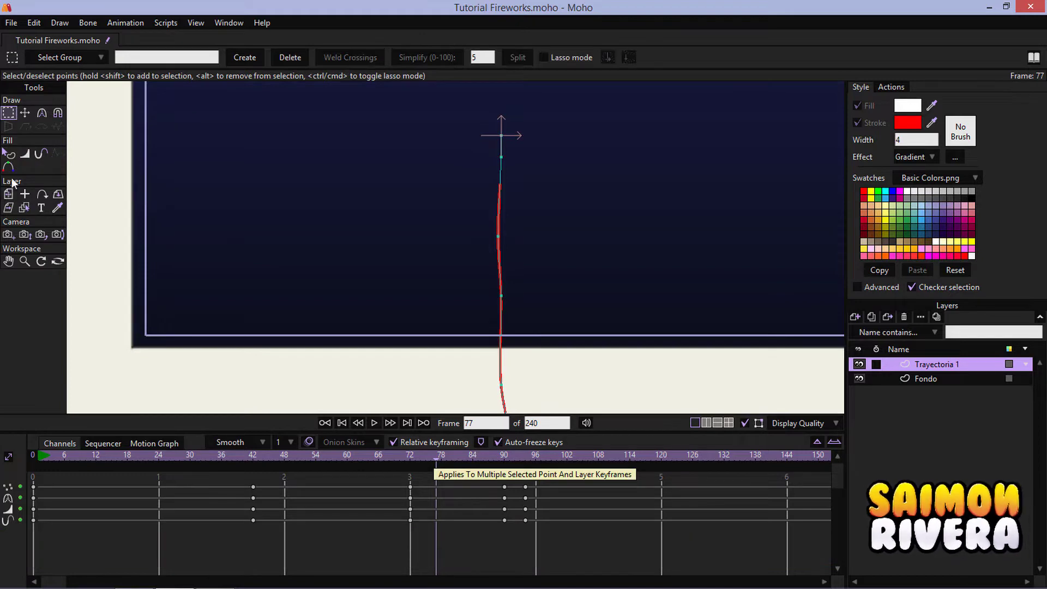
click(41, 154)
click(25, 154)
scroll(497, 276, up, 5)
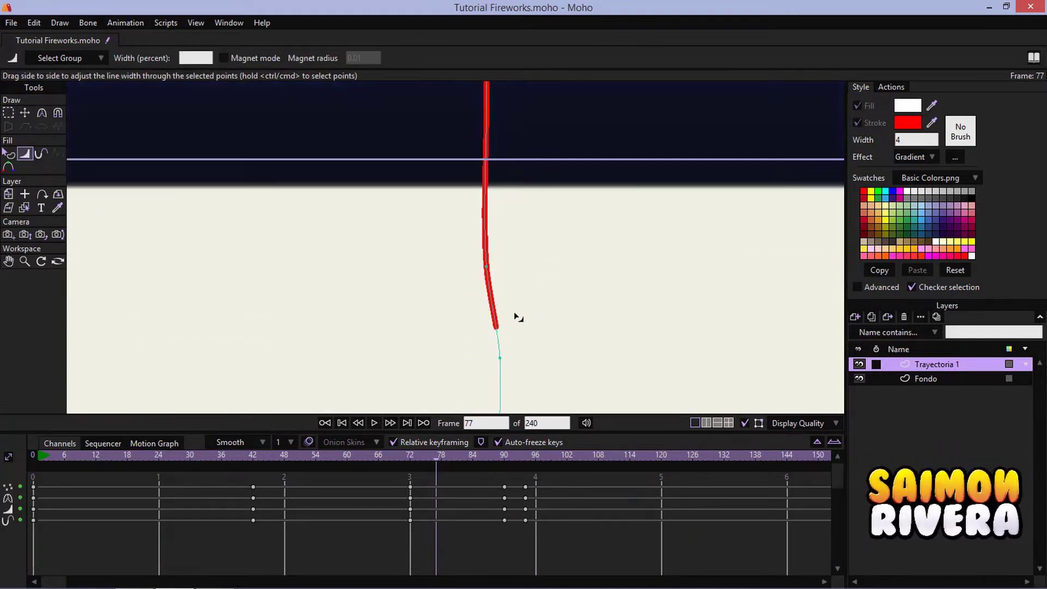
drag(523, 316, 432, 326)
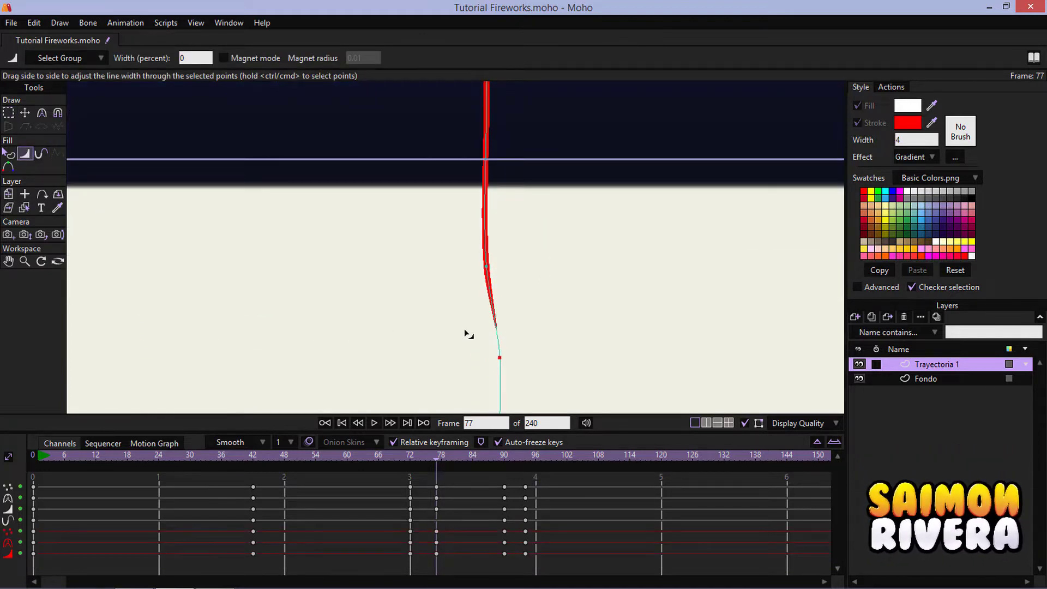
Set the line width of the point near the stroke's tail to 150 percent at frame 81
click(458, 455)
mouse_move(511, 133)
mouse_down()
mouse_move(523, 252)
mouse_move(503, 231)
mouse_move(542, 367)
mouse_move(523, 378)
mouse_move(276, 361)
mouse_up()
drag(488, 271, 503, 270)
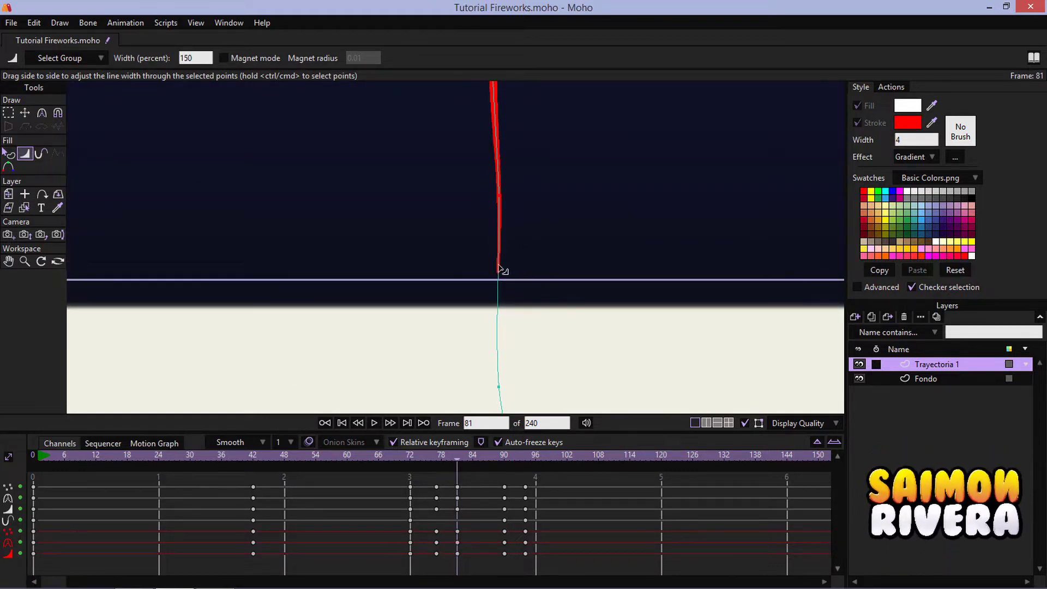
Taper the tail at frame 86 by setting the line width of the point just below the stroke's end to 0 percent
click(483, 455)
drag(543, 167, 564, 397)
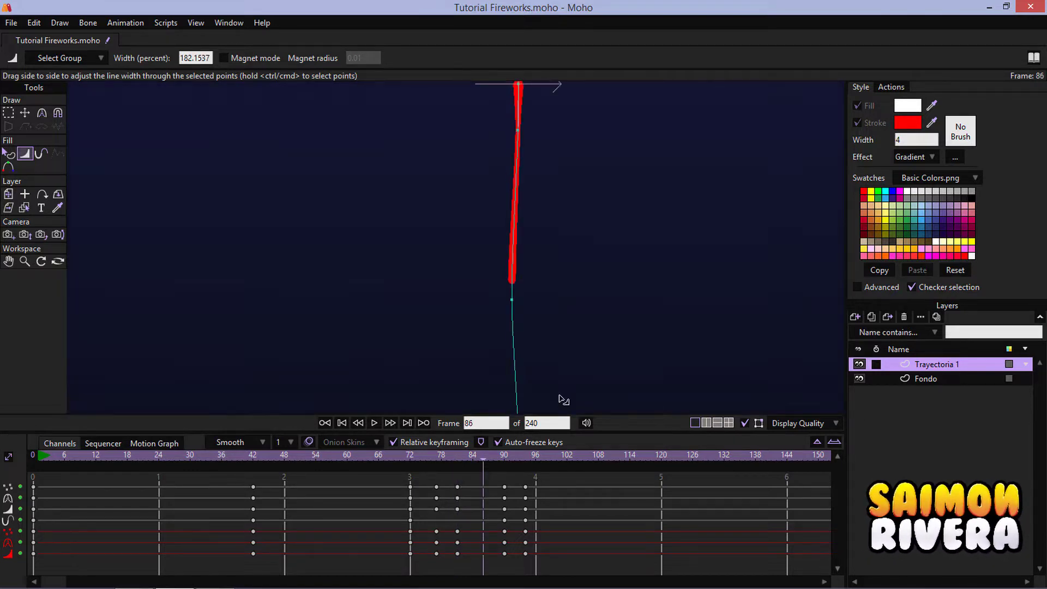
drag(553, 305, 445, 302)
scroll(548, 360, up, 3)
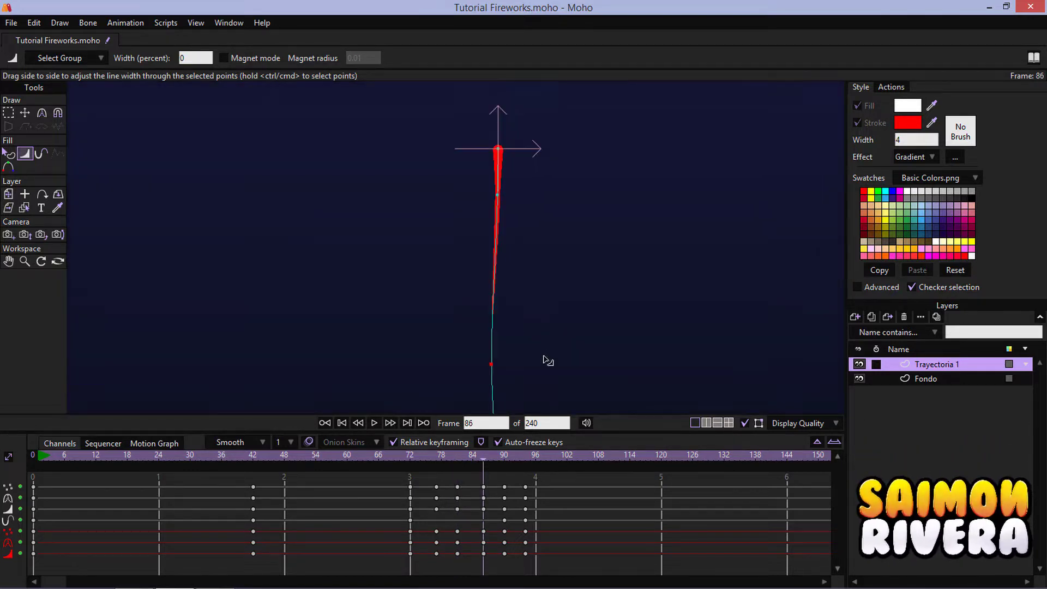
Taper the tail at frame 89 by reducing the line width of the point just below the stroke's end
click(499, 457)
drag(527, 244, 515, 247)
key(ctrl+z)
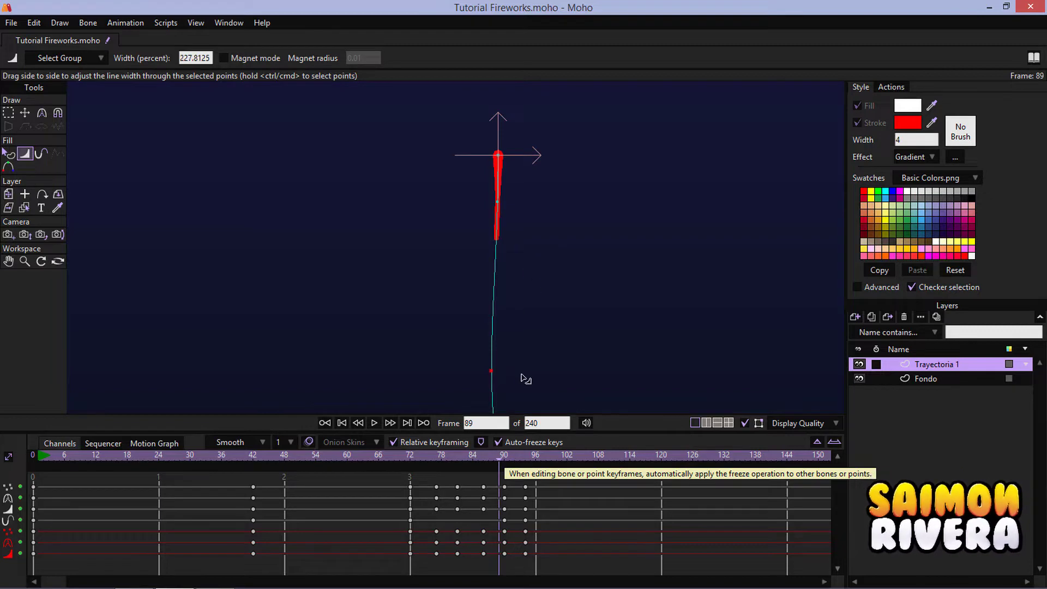
drag(519, 372, 306, 367)
Set the line width of the point just below the stroke's end to 70 percent at frame 91
click(508, 458)
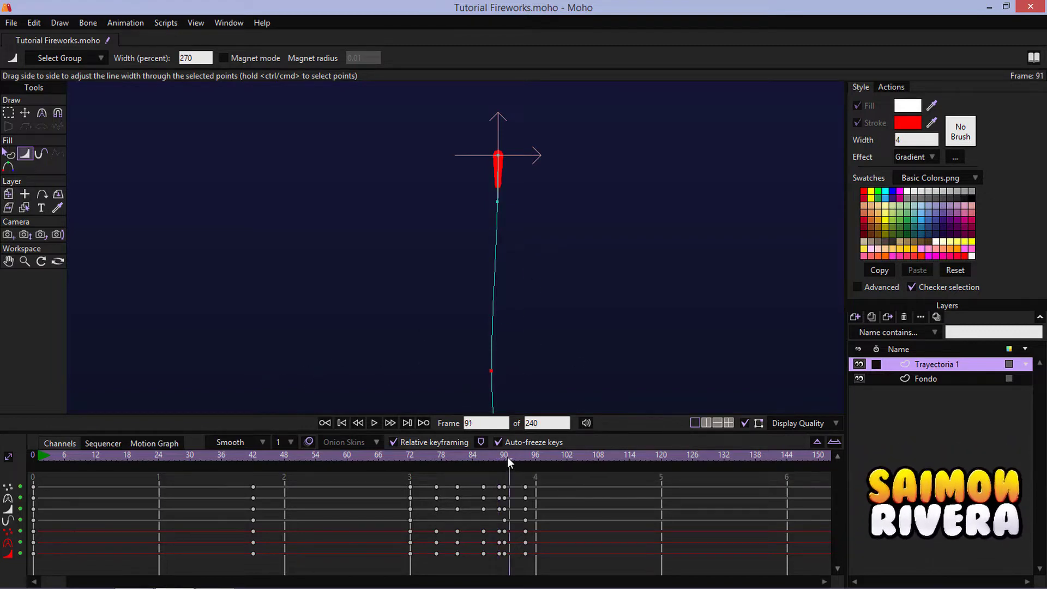
drag(557, 239, 466, 217)
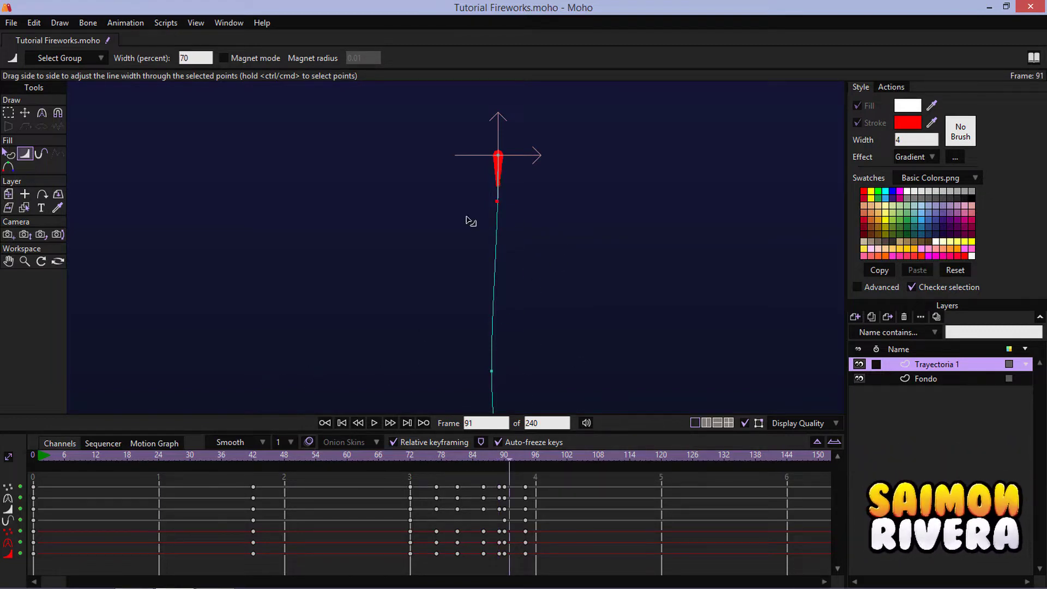
Scrub through the rocket's rise and render frame 88 to check the tapered tail
click(531, 459)
scroll(584, 315, down, 3)
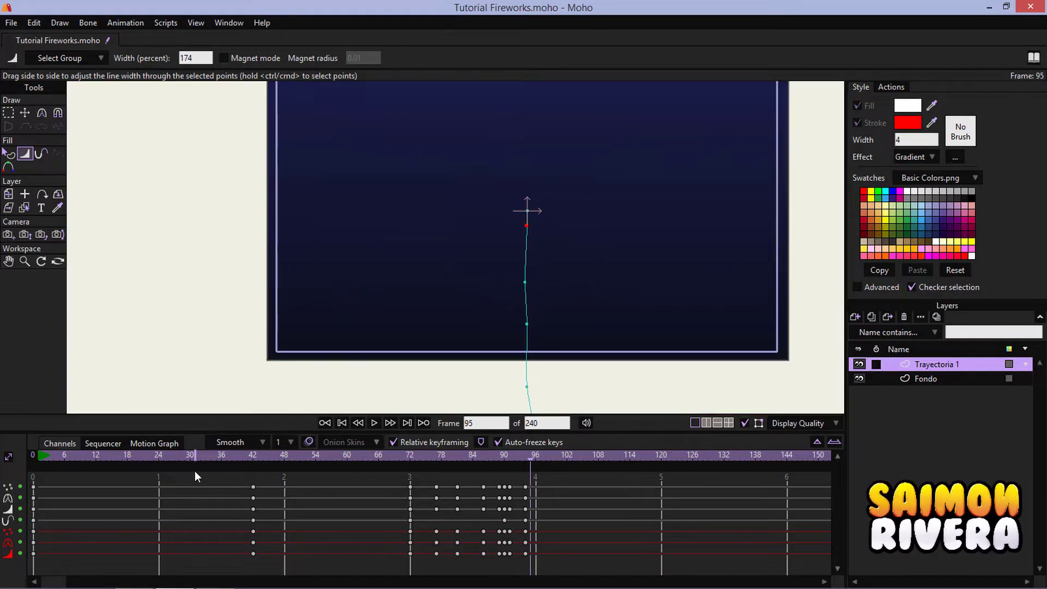
click(263, 471)
mouse_move(371, 480)
mouse_down()
mouse_move(495, 477)
mouse_move(390, 486)
mouse_move(434, 456)
mouse_move(525, 442)
mouse_move(494, 456)
mouse_up()
scroll(556, 377, up, 2)
click(356, 455)
key(ctrl+r)
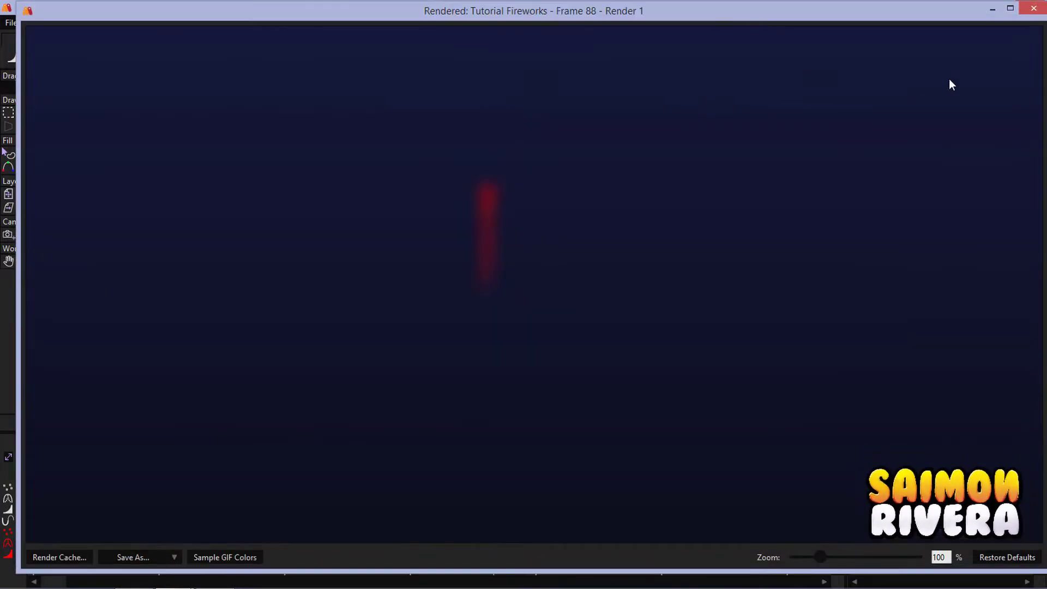
click(1032, 13)
Duplicate the Trayectoria 1 layer at frame 0
click(38, 453)
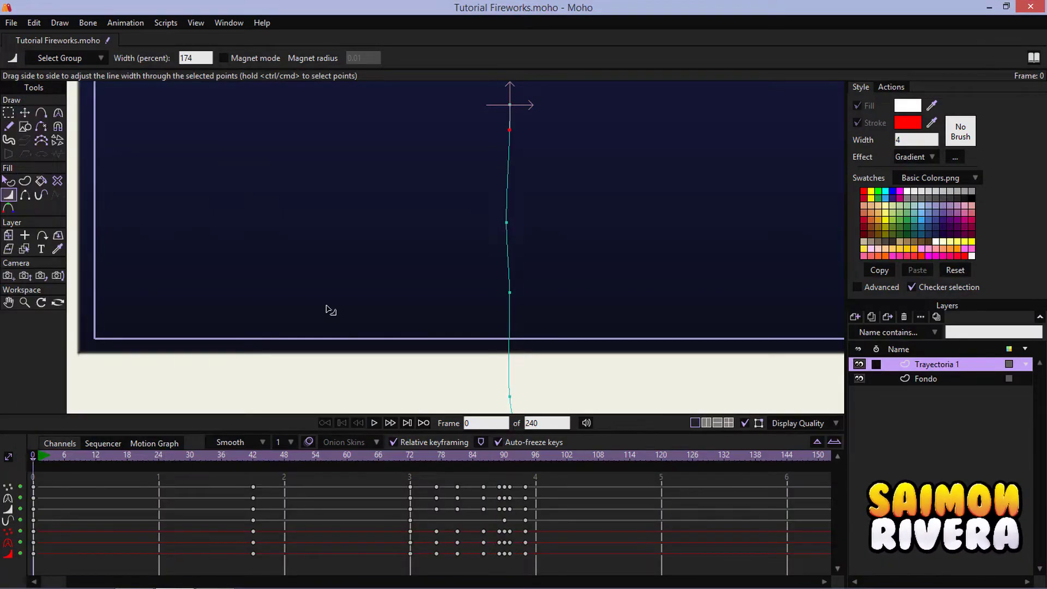
click(870, 317)
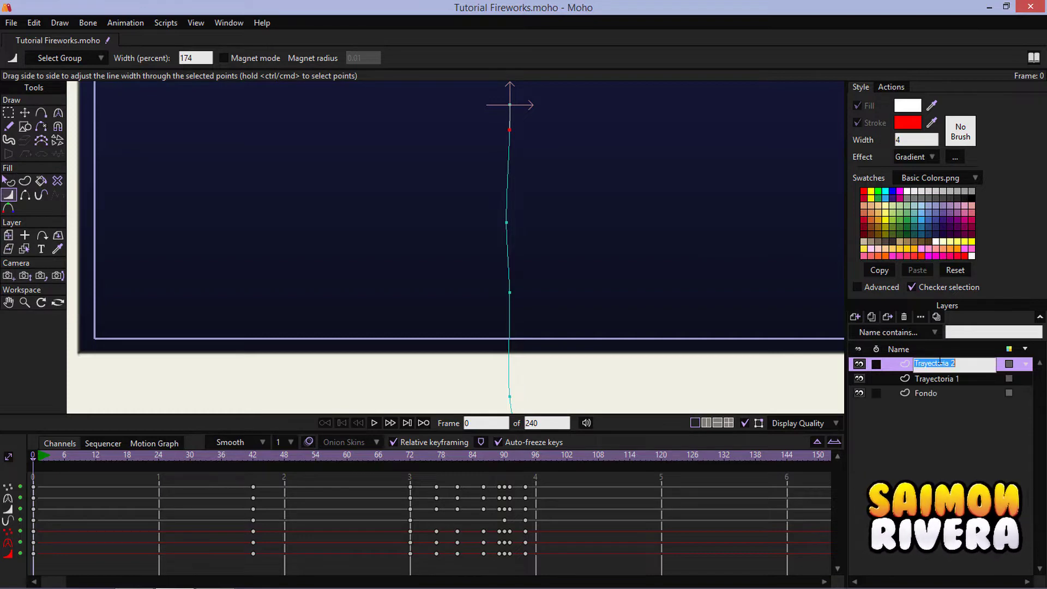
Select the stroke shape of Trayectoria 2 at frame 73 and hide the Trayectoria 1 layer
click(8, 181)
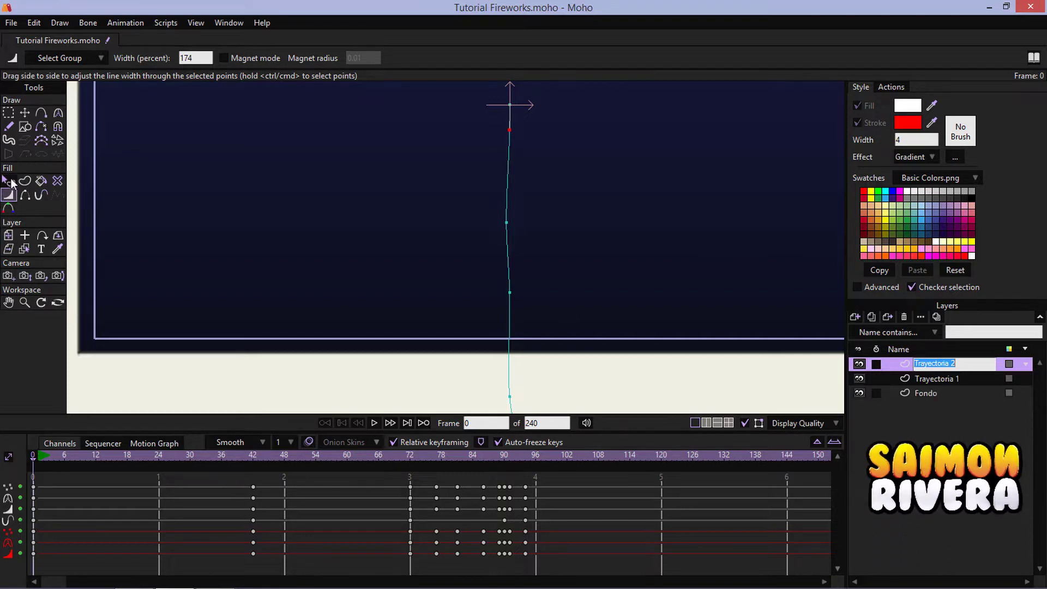
click(417, 457)
scroll(534, 236, down, 2)
scroll(495, 300, up, 6)
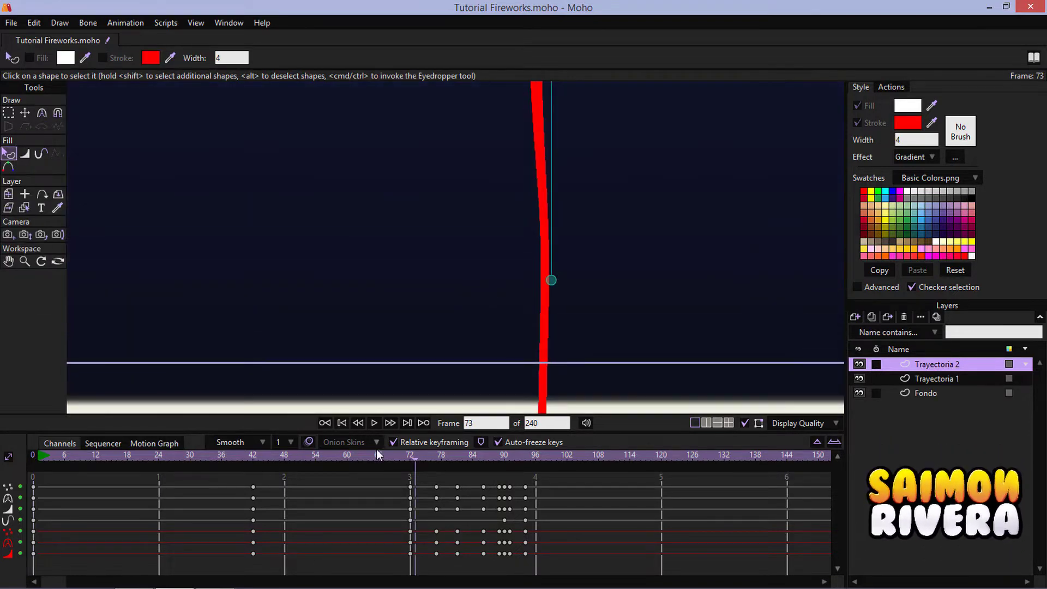
click(545, 217)
scroll(562, 338, up, 2)
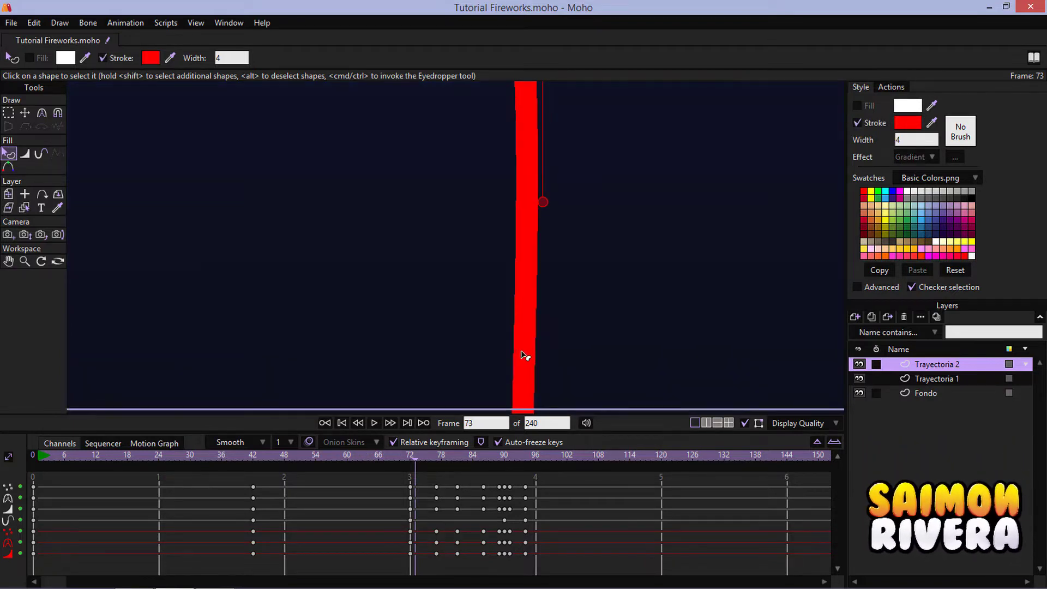
click(859, 379)
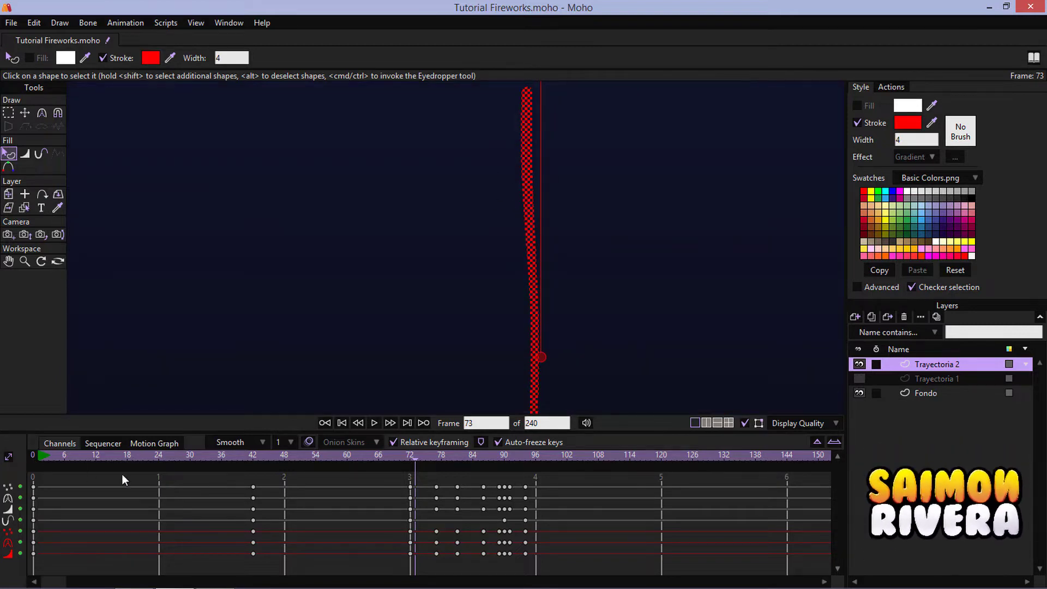
Check the Soft Edge blur radius of the Trayectoria 2 stroke in its effect settings at frame 0
click(32, 457)
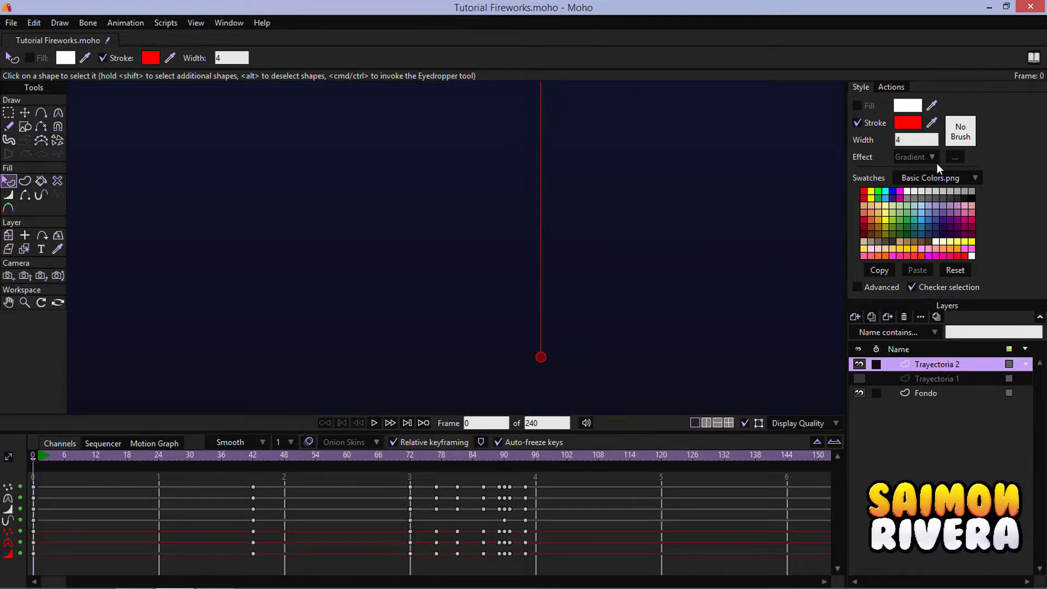
click(869, 289)
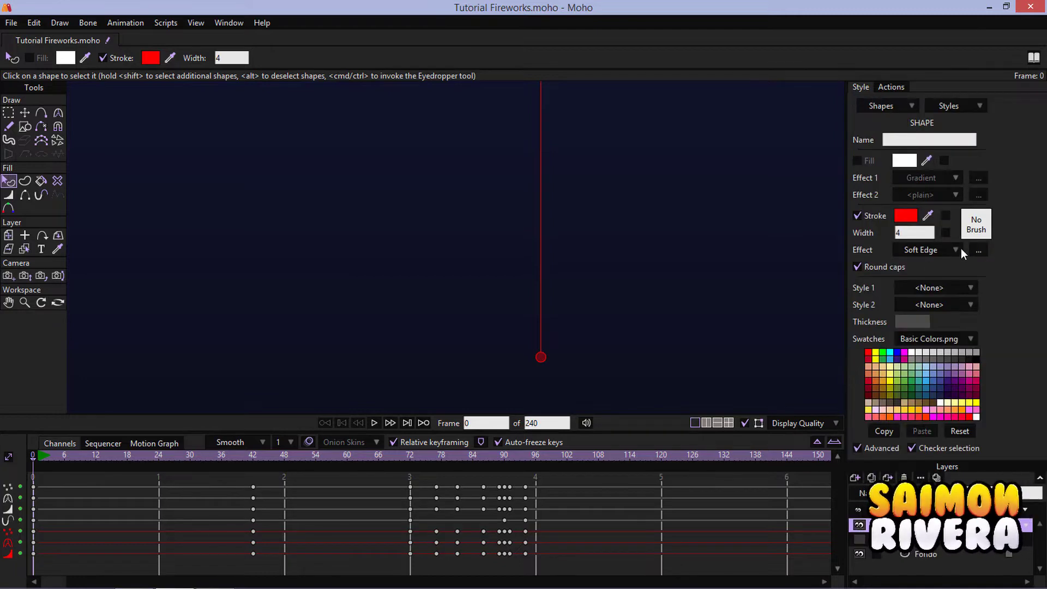
click(977, 250)
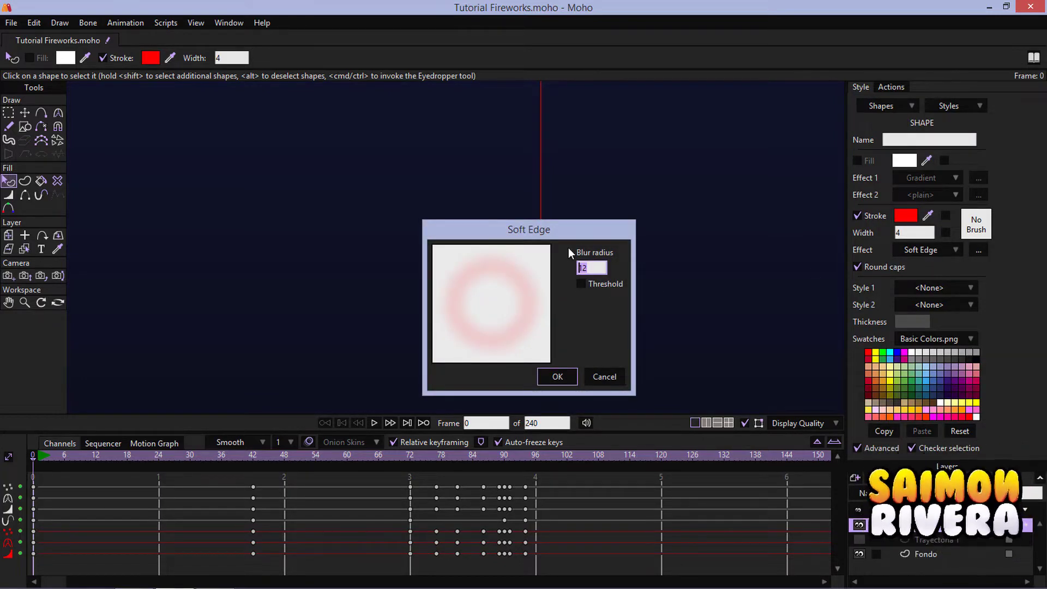
click(557, 376)
Change the stroke color of Trayectoria 2 from red to a fully saturated orange
click(906, 216)
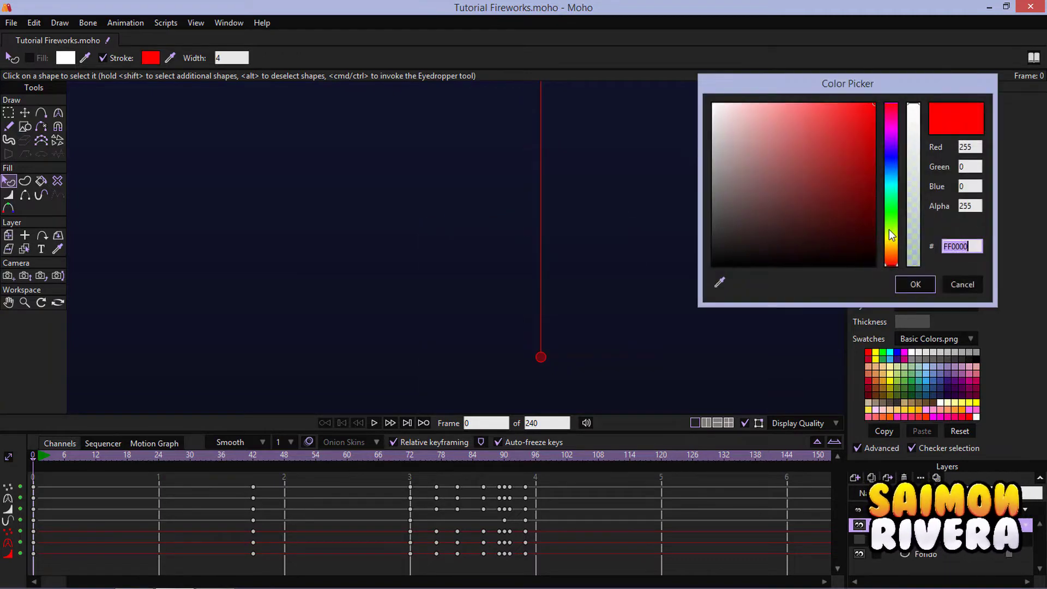
drag(891, 265, 898, 247)
drag(823, 174, 875, 103)
click(891, 246)
click(914, 284)
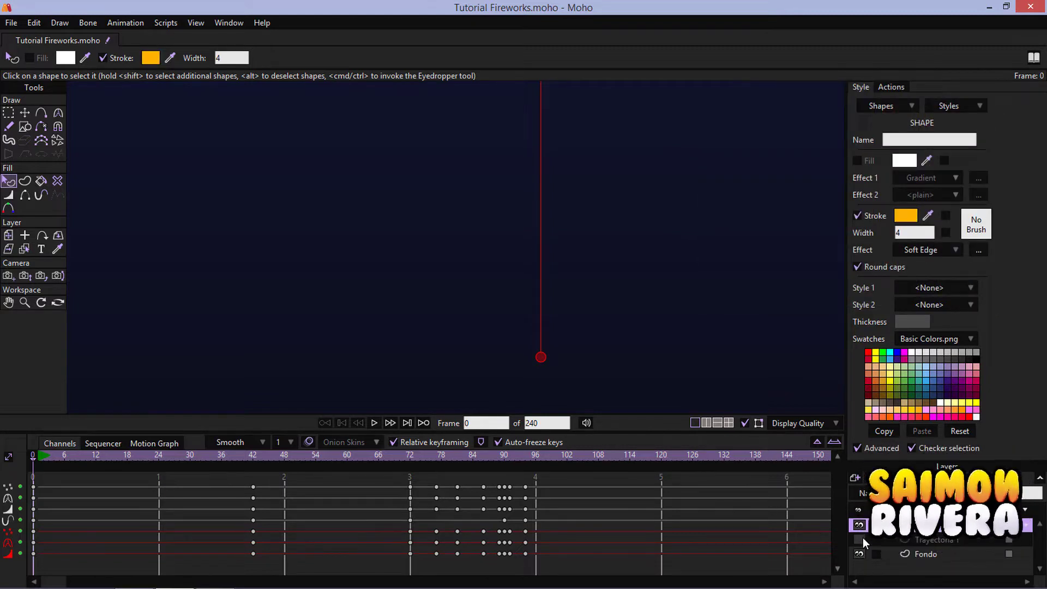
Render frame 72 to check how the orange stroke looks over the red glow
drag(380, 455, 412, 458)
key(ctrl+r)
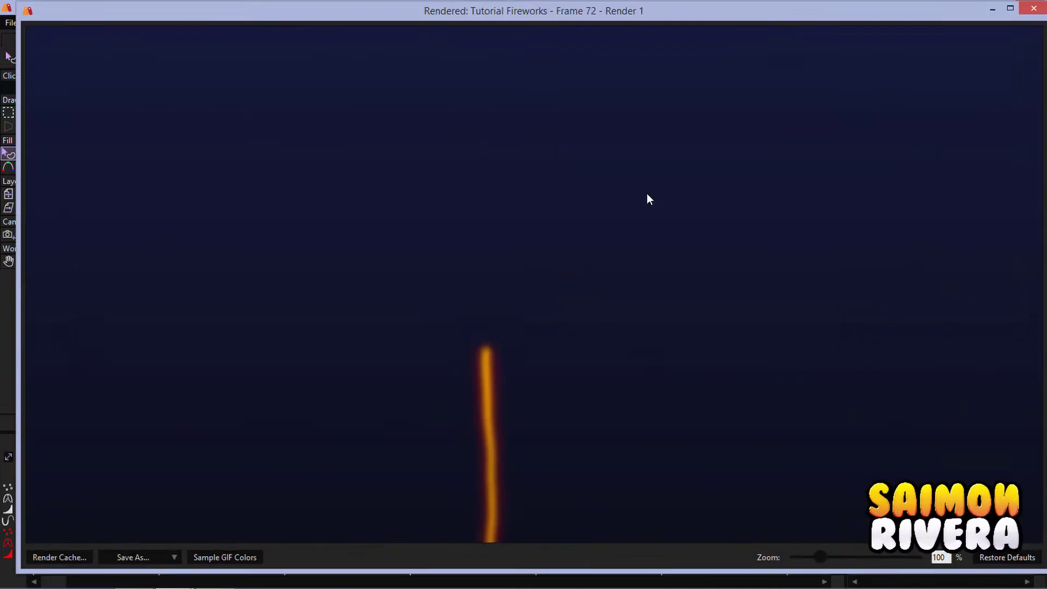
click(1009, 8)
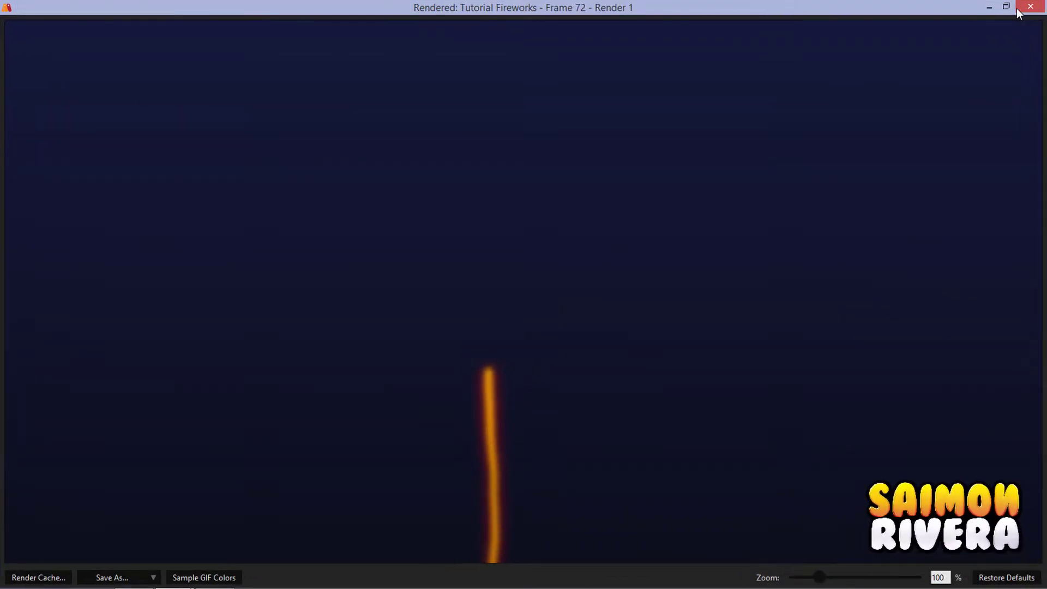
click(1021, 8)
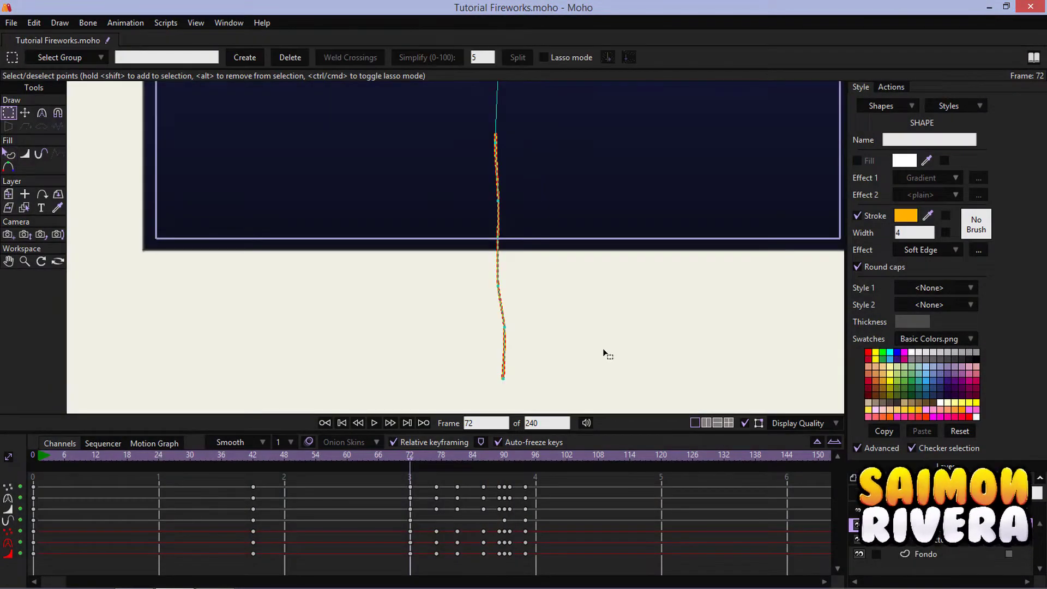
Select all points of Trayectoria 2 and narrow their line width at frame 0 to about 150 percent on average
mouse_move(604, 349)
mouse_down()
mouse_move(608, 361)
mouse_move(488, 196)
mouse_move(460, 90)
mouse_up()
scroll(609, 361, down, 1)
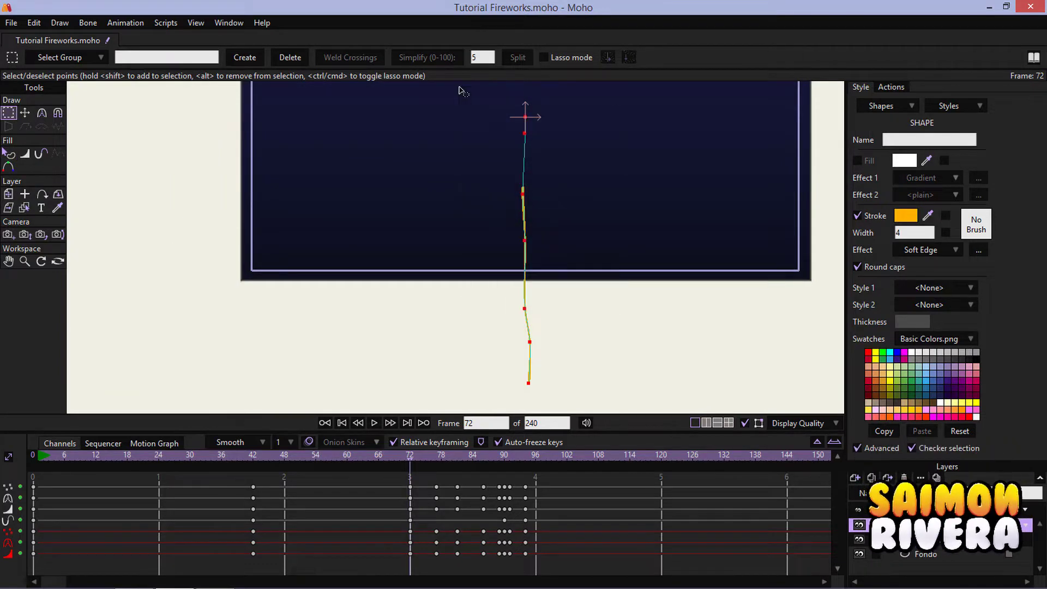
click(34, 455)
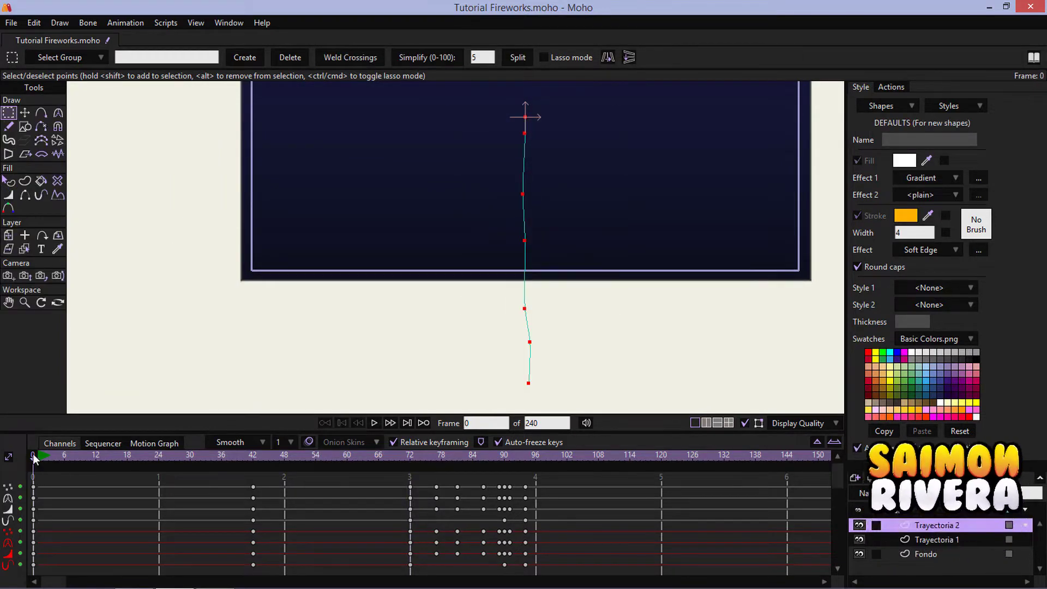
click(8, 195)
scroll(577, 325, up, 3)
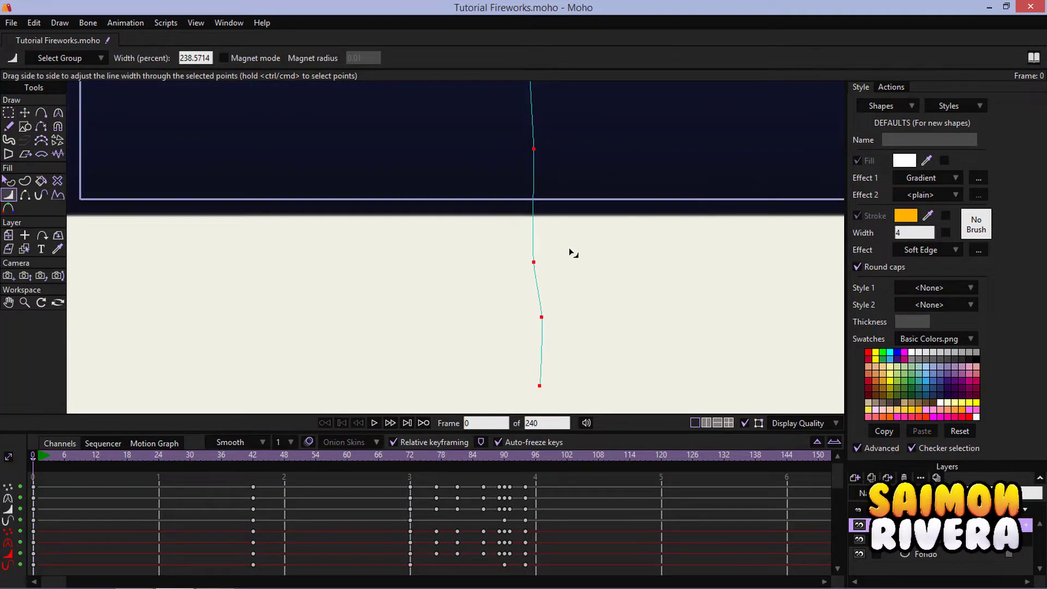
scroll(568, 253, up, 4)
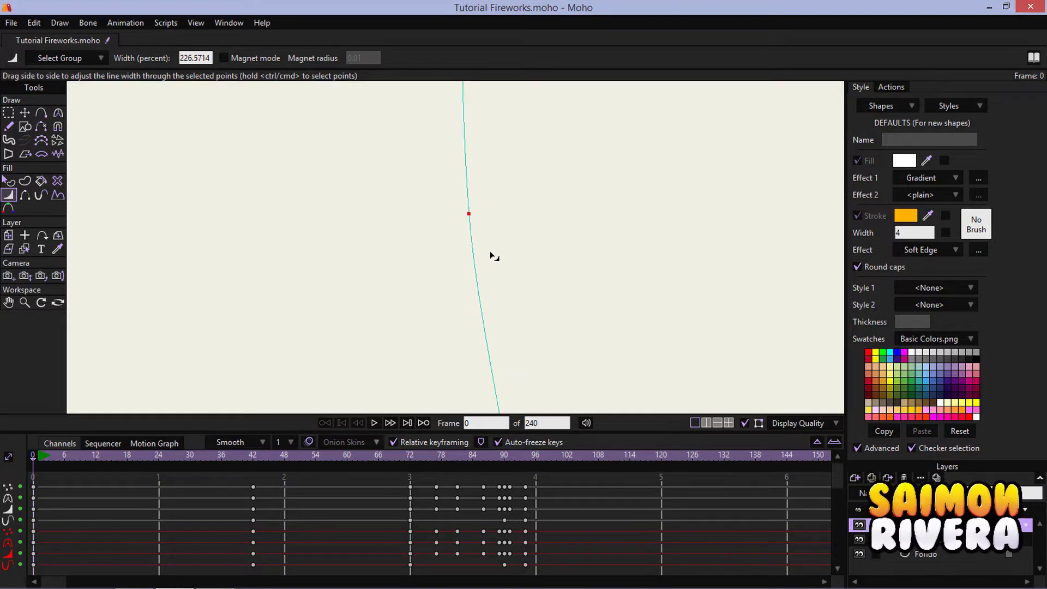
drag(494, 256, 468, 261)
scroll(540, 227, down, 4)
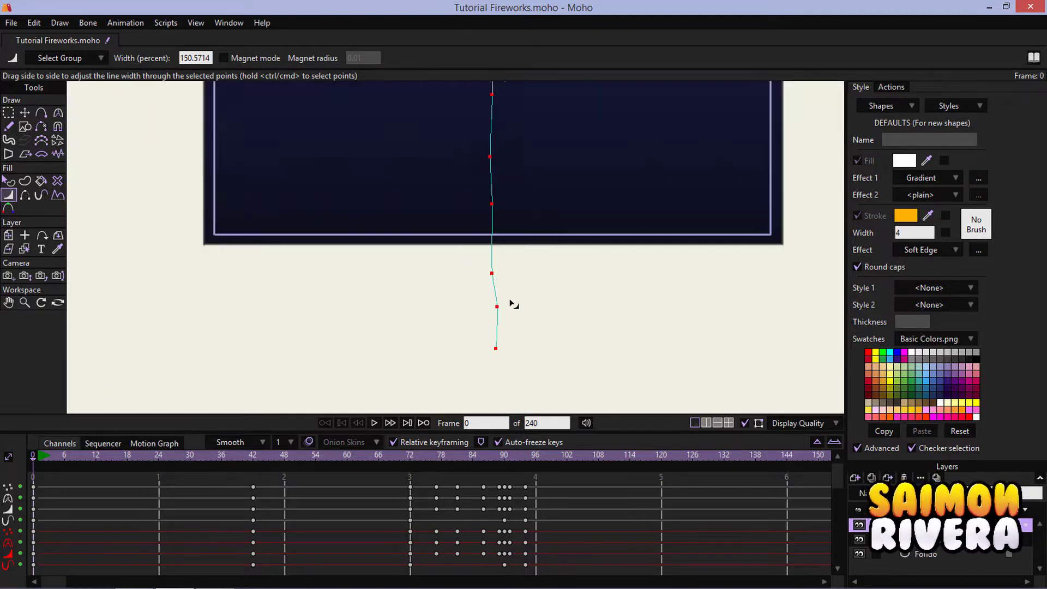
Render frame 74 to check the narrowed orange stroke against the red glow
mouse_move(251, 455)
mouse_down()
mouse_move(224, 456)
mouse_move(419, 448)
mouse_up()
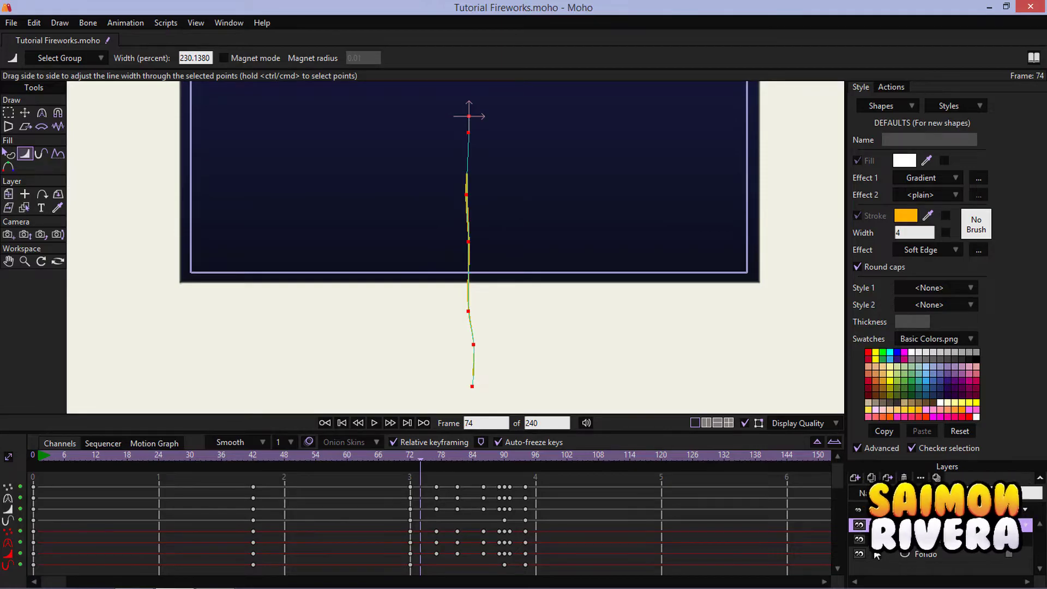
key(ctrl+r)
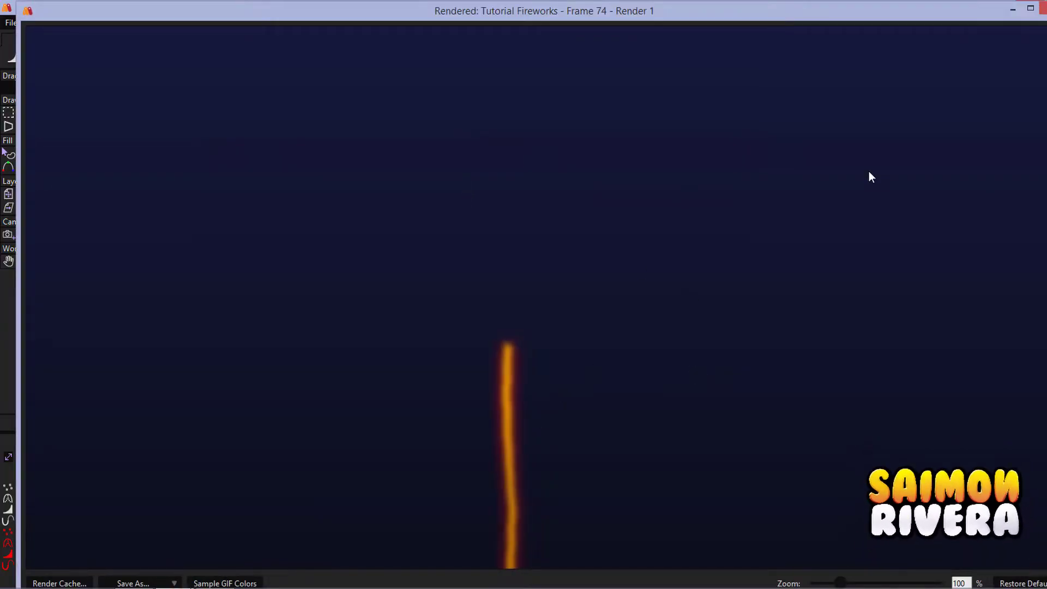
click(1040, 9)
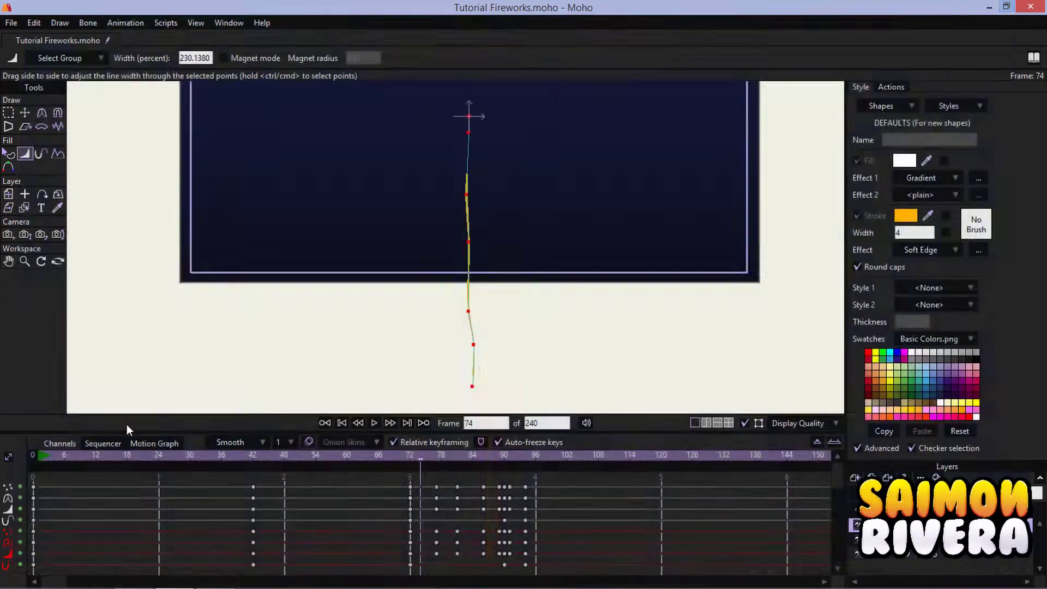
Create a group layer at frame 0 and name it Trayectoria
click(32, 463)
click(866, 448)
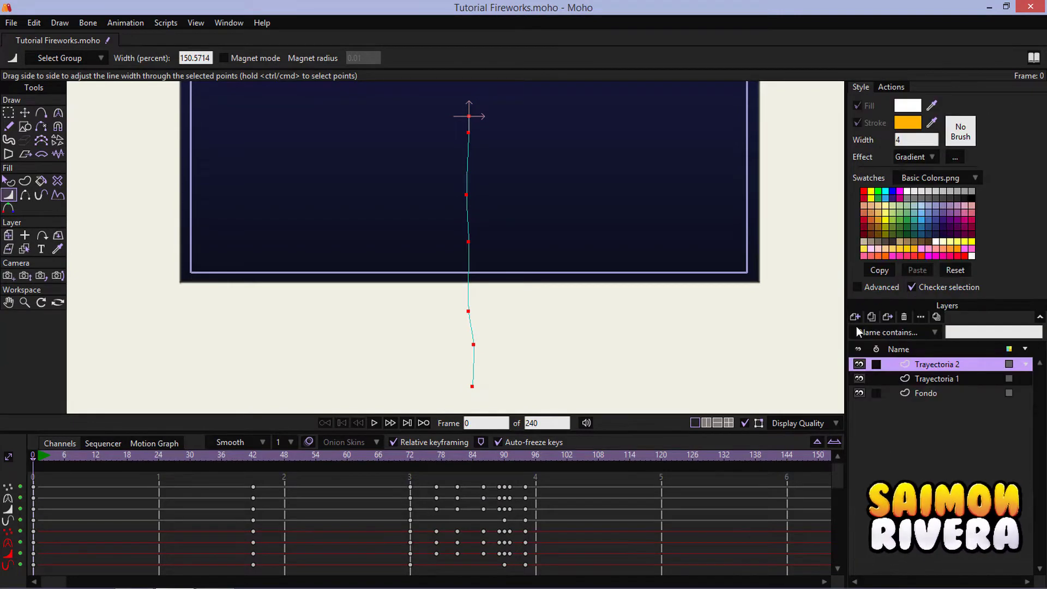
click(855, 317)
click(881, 365)
click(1028, 365)
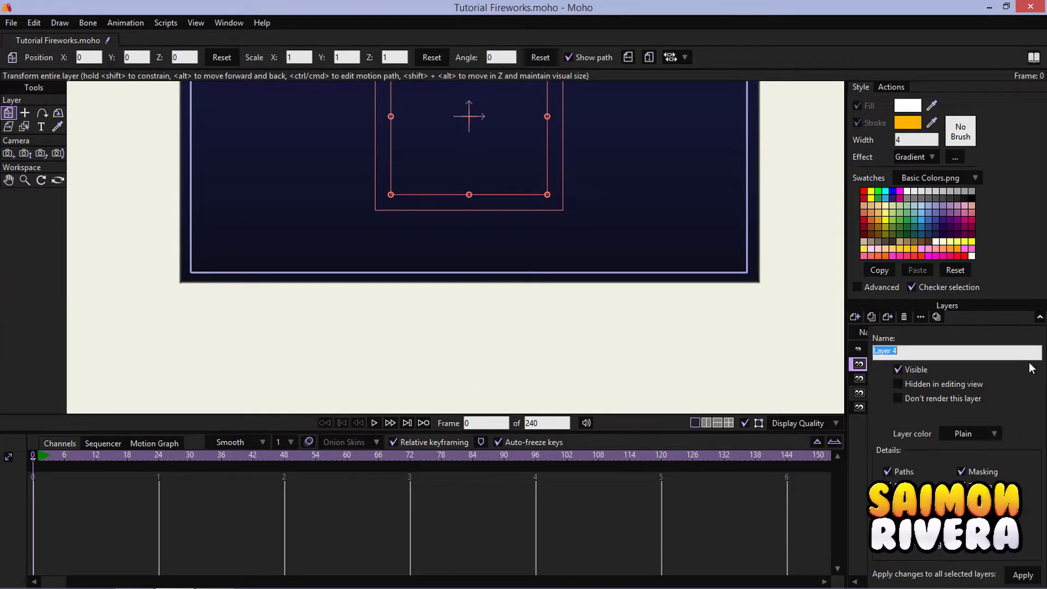
text(Taryectoria)
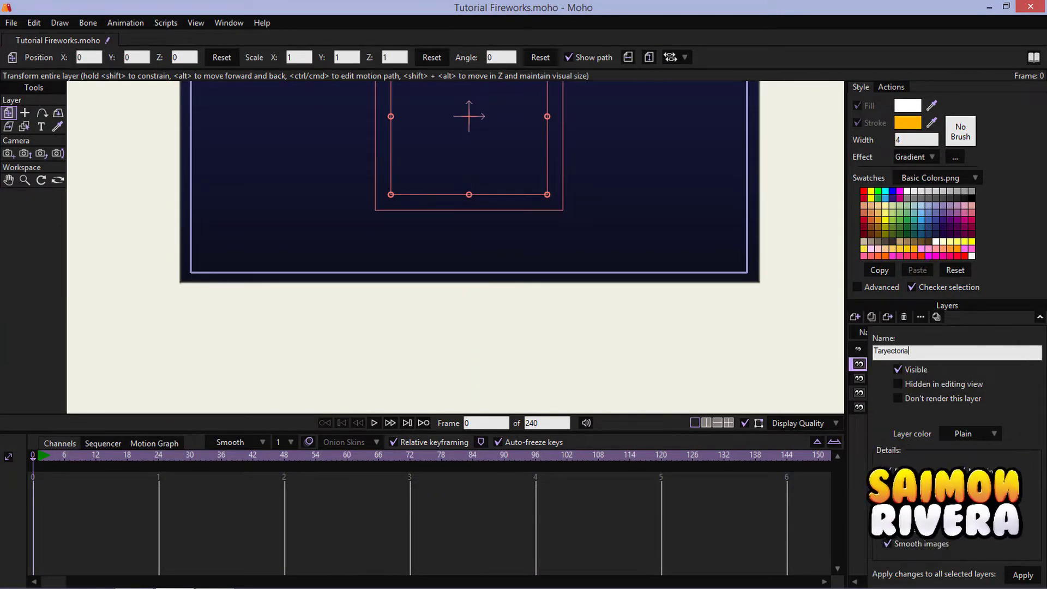
key(Return)
double_click(1030, 362)
text(T)
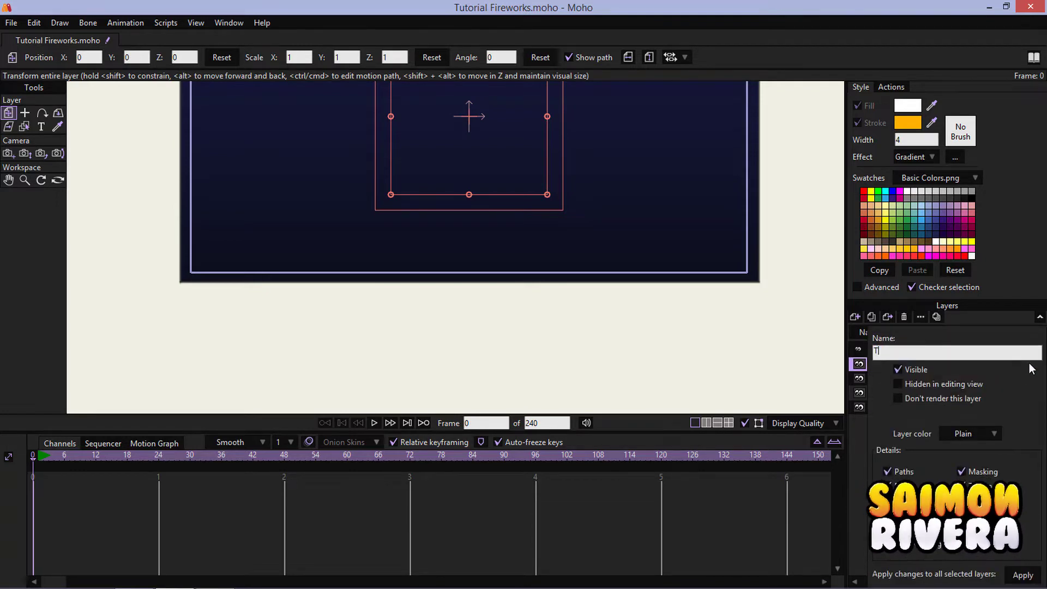
text(rayectoria)
key(Return)
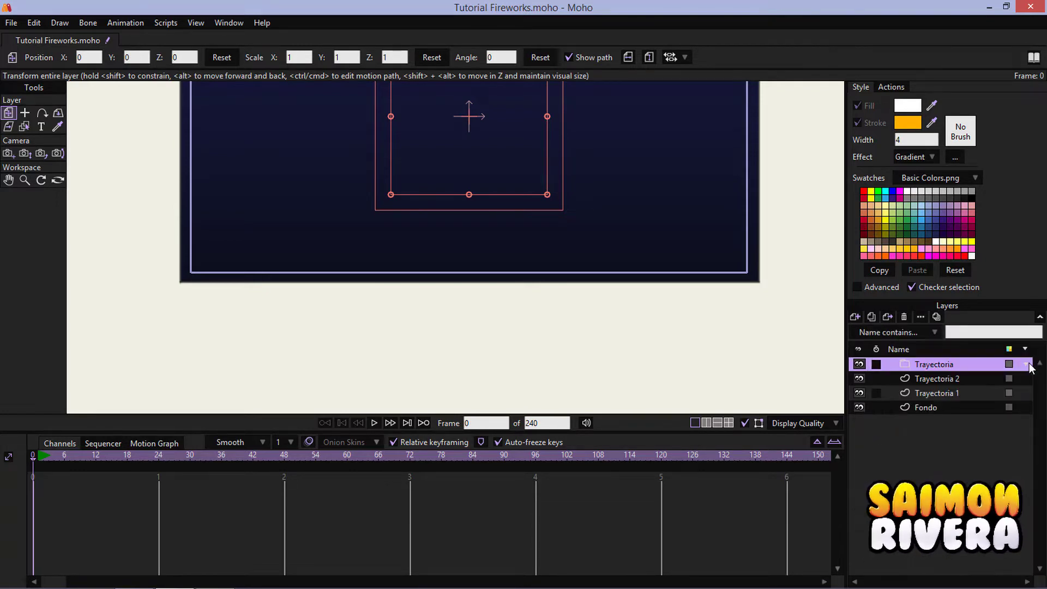
Move the Trayectoria 1 and Trayectoria 2 layers into the Trayectoria group and collapse the group
click(974, 381)
shift+click(968, 389)
drag(969, 388, 966, 367)
click(893, 365)
Create a new vector layer at frame 0 above the Trayectoria group and name it p 1
key(Home)
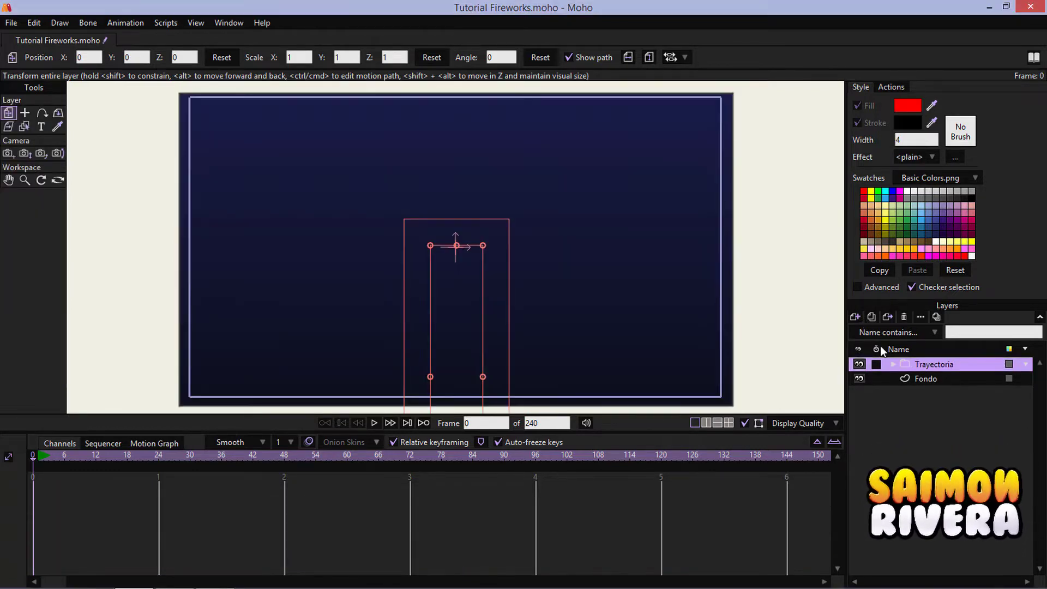
drag(573, 313, 601, 325)
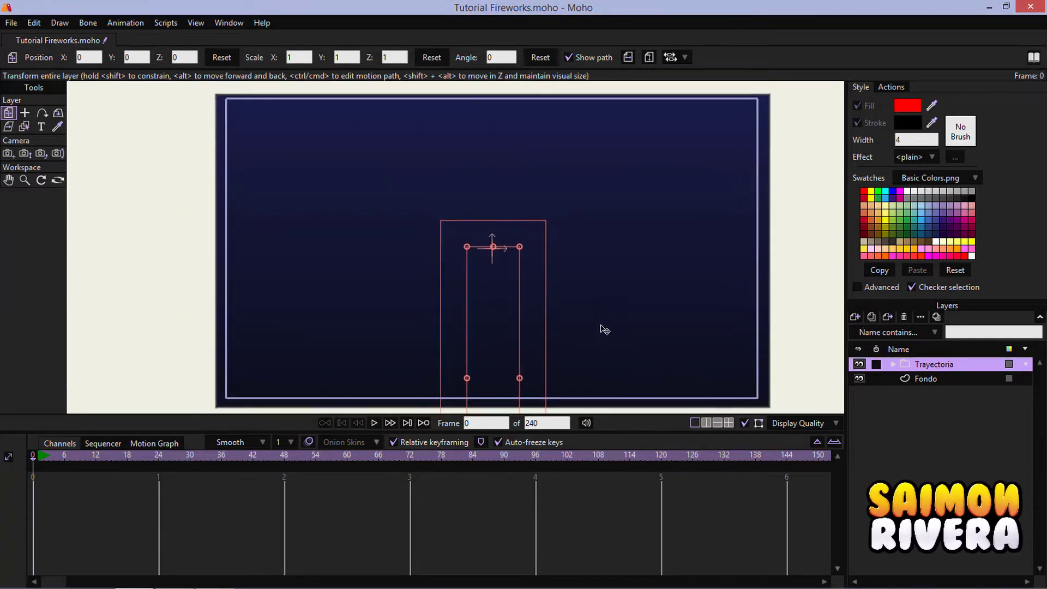
drag(61, 460, 31, 463)
click(860, 319)
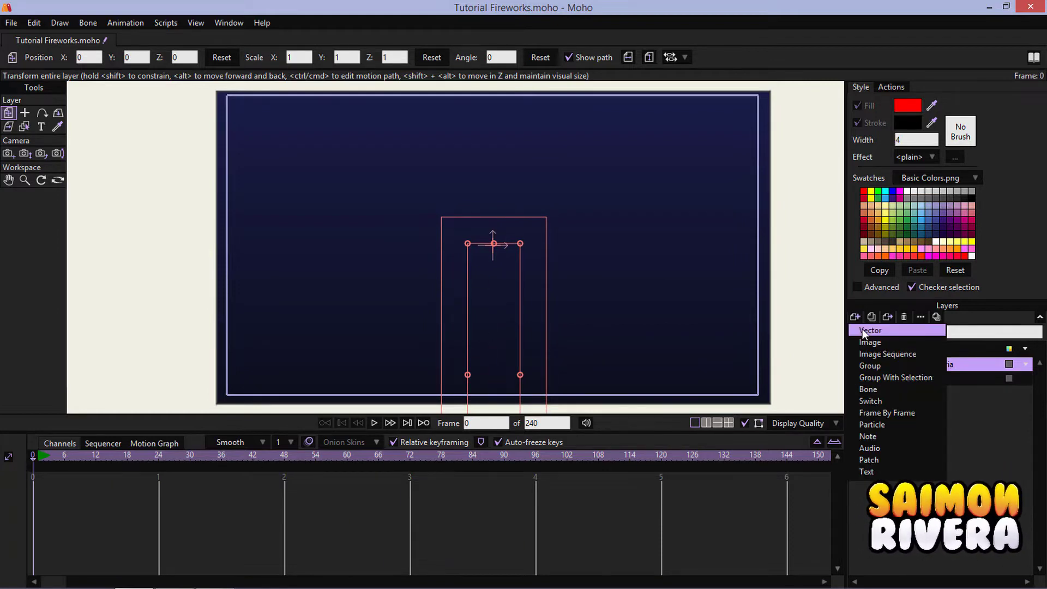
click(867, 330)
double_click(1023, 364)
text(p)
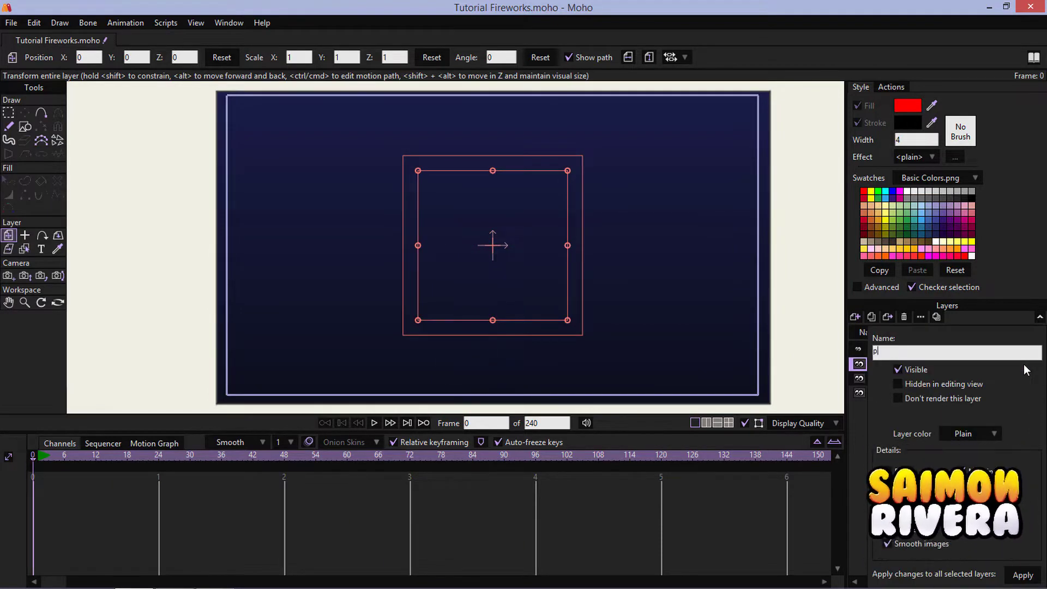
text( 1)
key(Return)
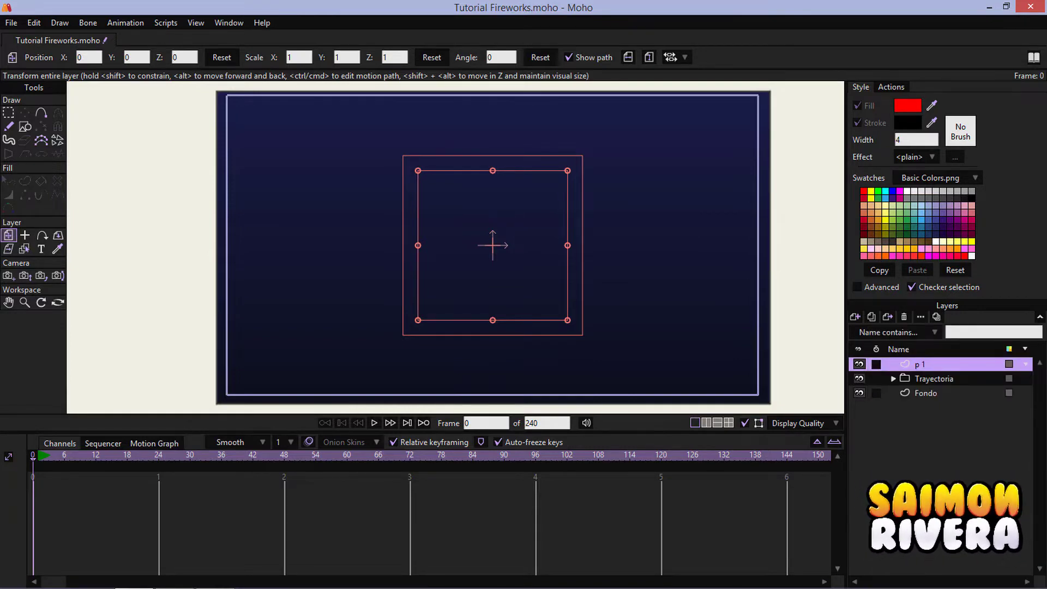
Draw a five-pointed star around the origin of the p 1 layer with the star shape
click(27, 124)
scroll(507, 250, up, 4)
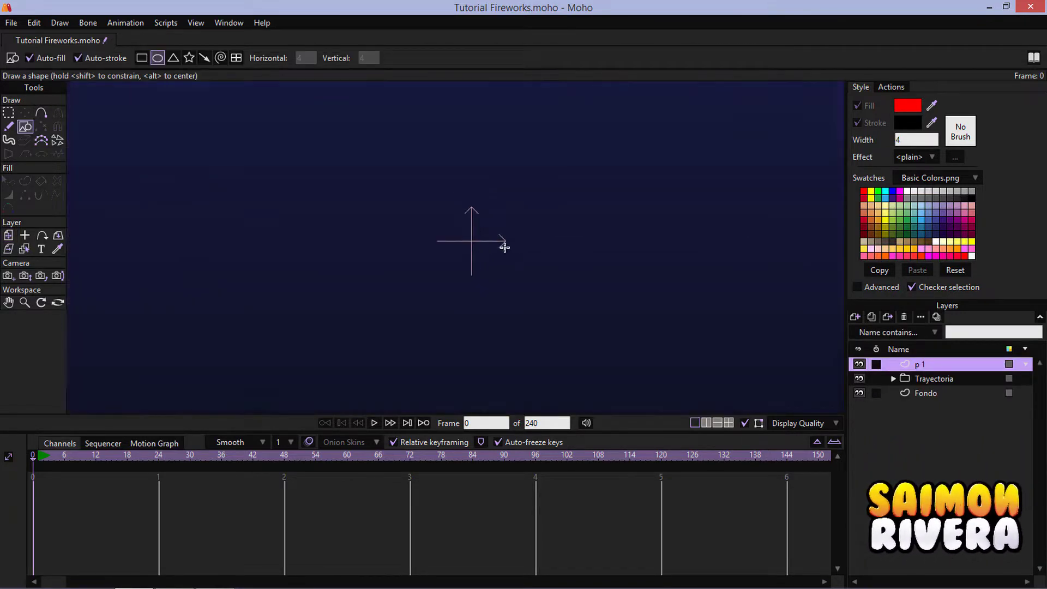
drag(472, 247, 486, 276)
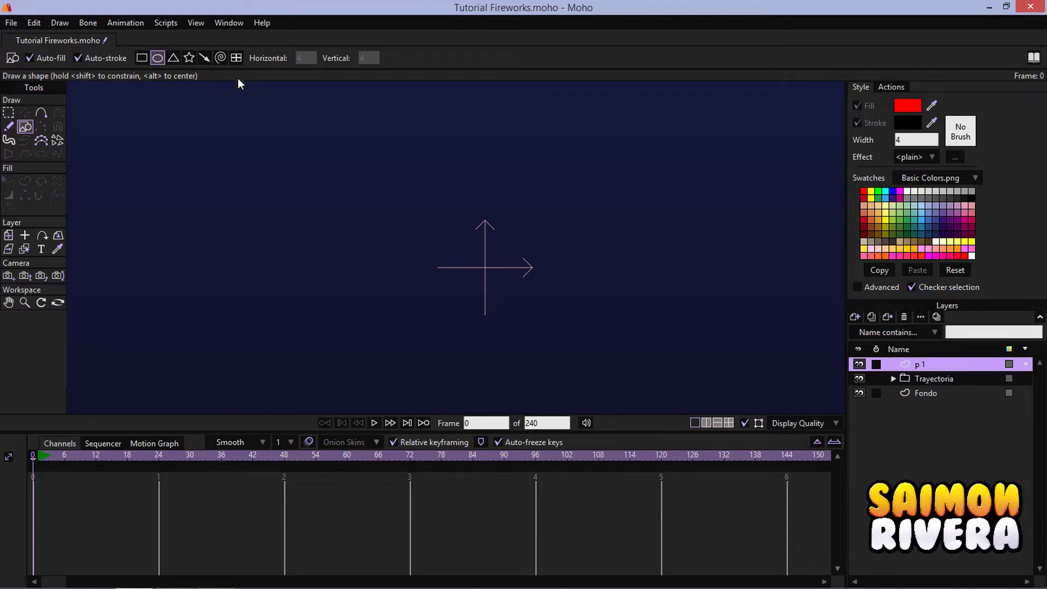
click(188, 58)
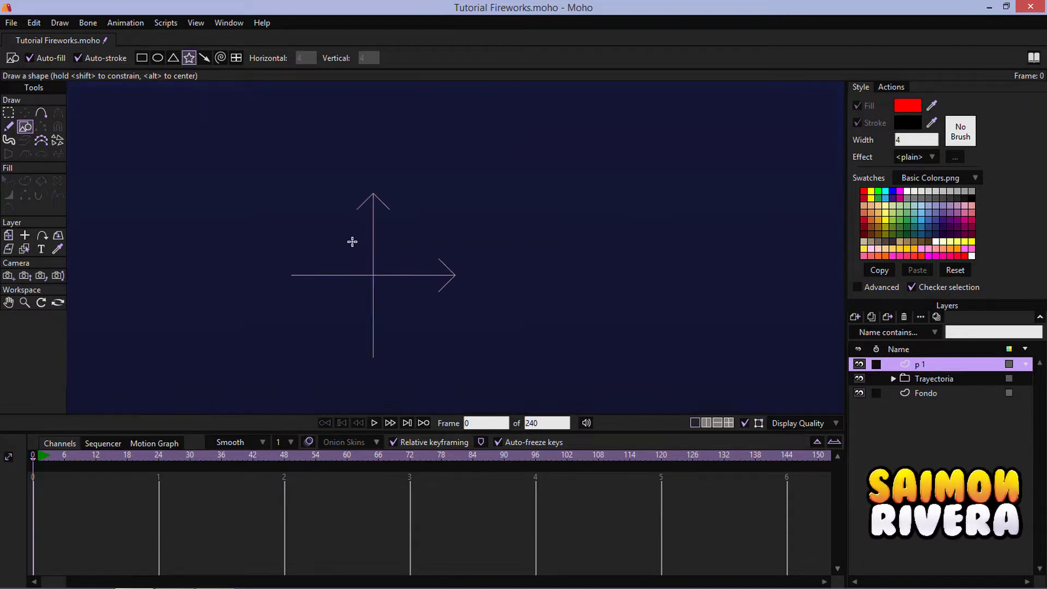
mouse_move(352, 241)
mouse_down()
mouse_move(402, 280)
mouse_move(395, 292)
mouse_move(415, 280)
mouse_up()
Center the star's points on the layer origin at position X 0, Y 0
click(25, 113)
mouse_move(377, 242)
mouse_down()
mouse_move(409, 269)
mouse_move(377, 257)
mouse_move(386, 255)
mouse_up()
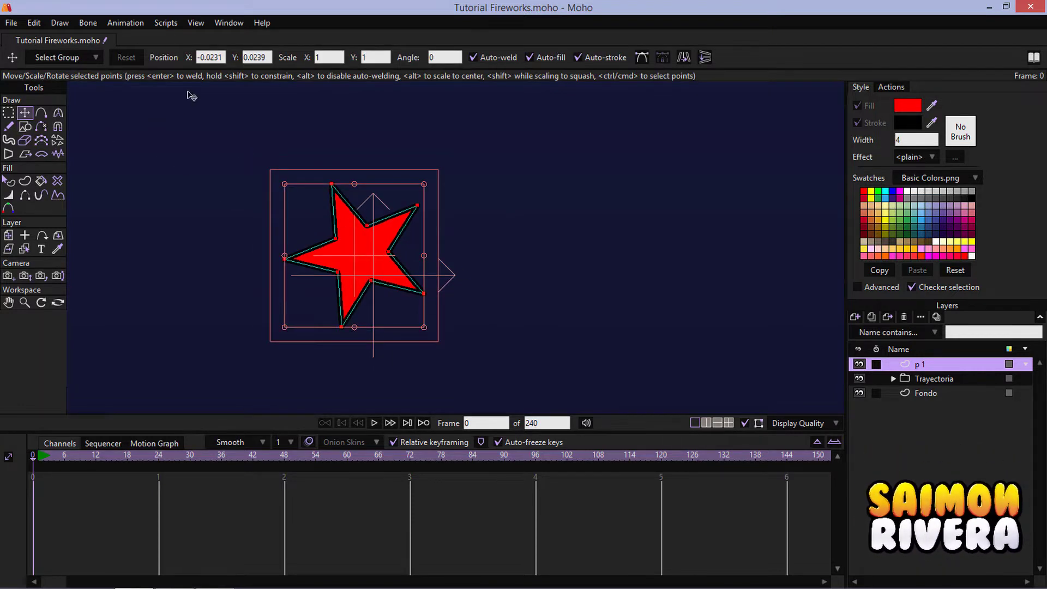
drag(265, 58, 244, 57)
click(215, 57)
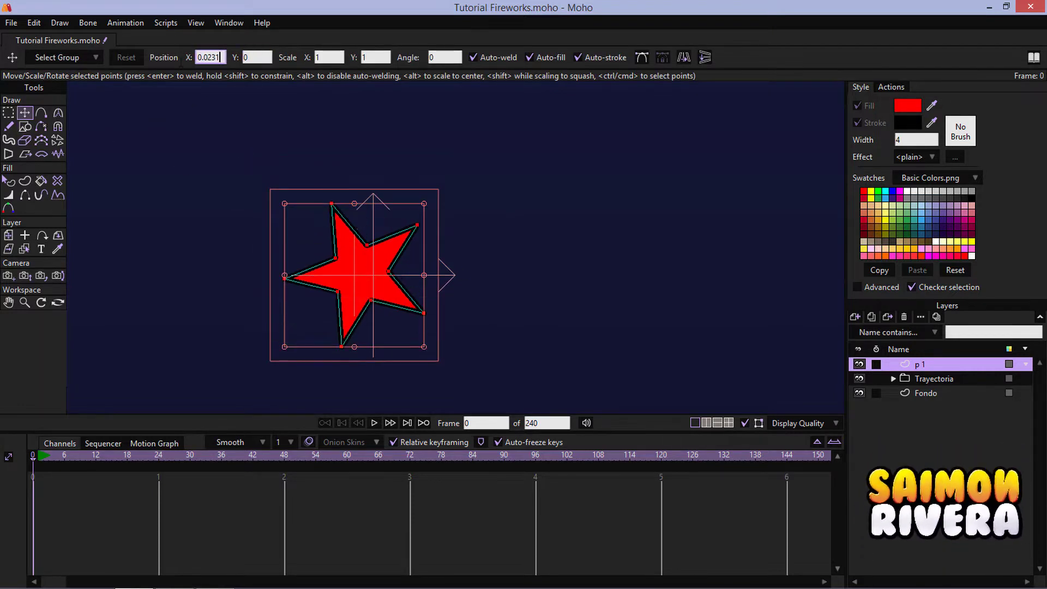
key(Return)
Remove the star's stroke and set its fill to the red-orange FF3000
click(8, 181)
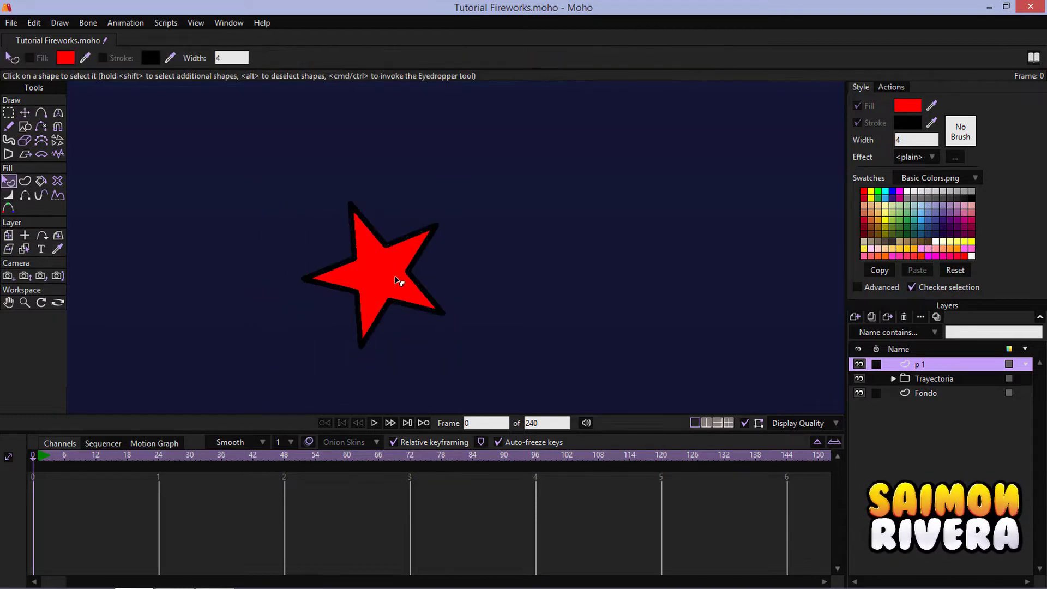
click(401, 281)
click(876, 123)
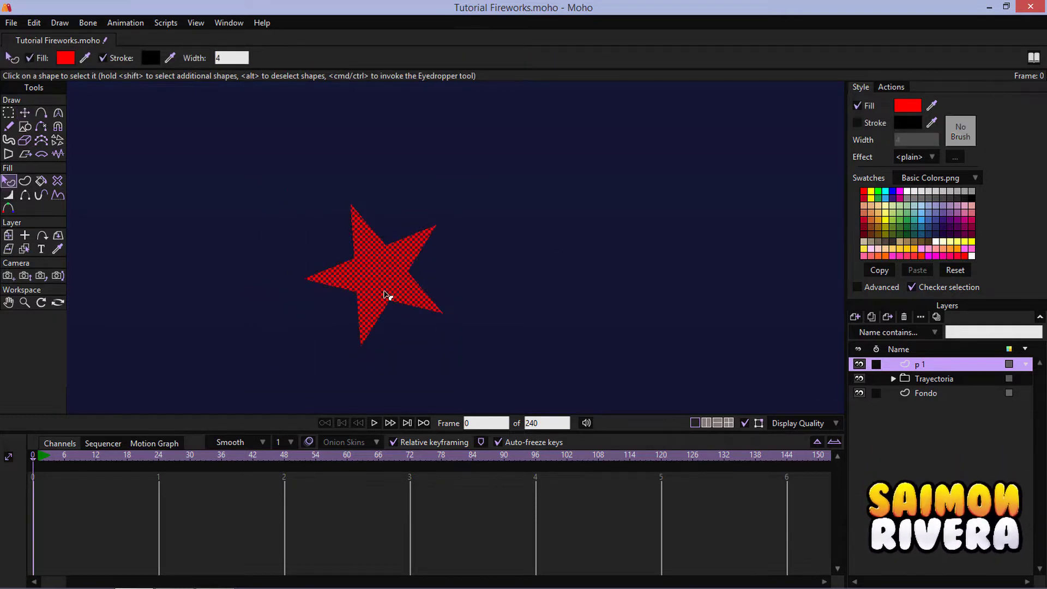
click(911, 107)
drag(902, 228, 904, 261)
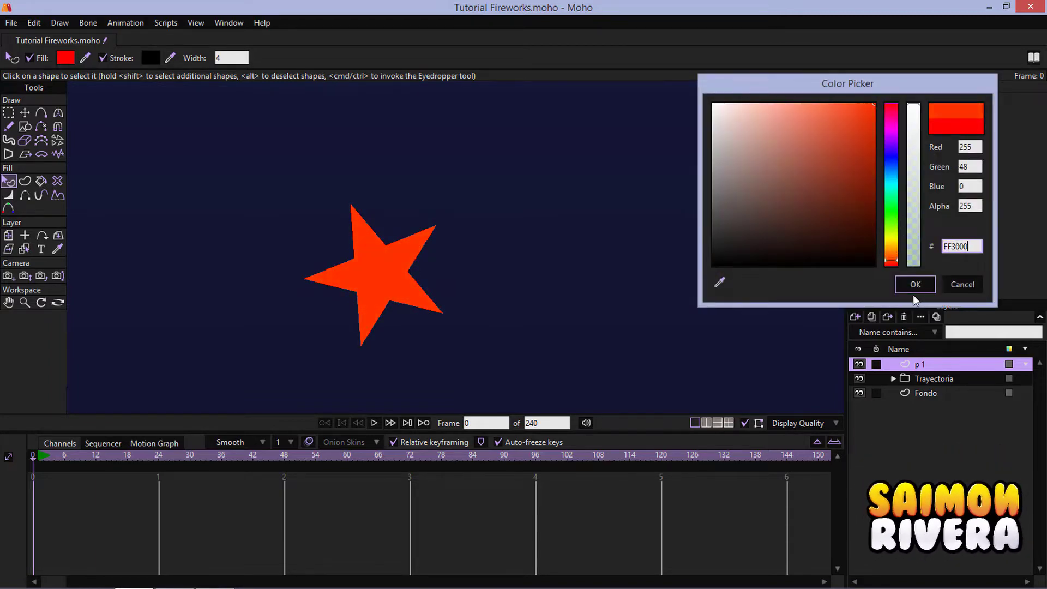
click(915, 288)
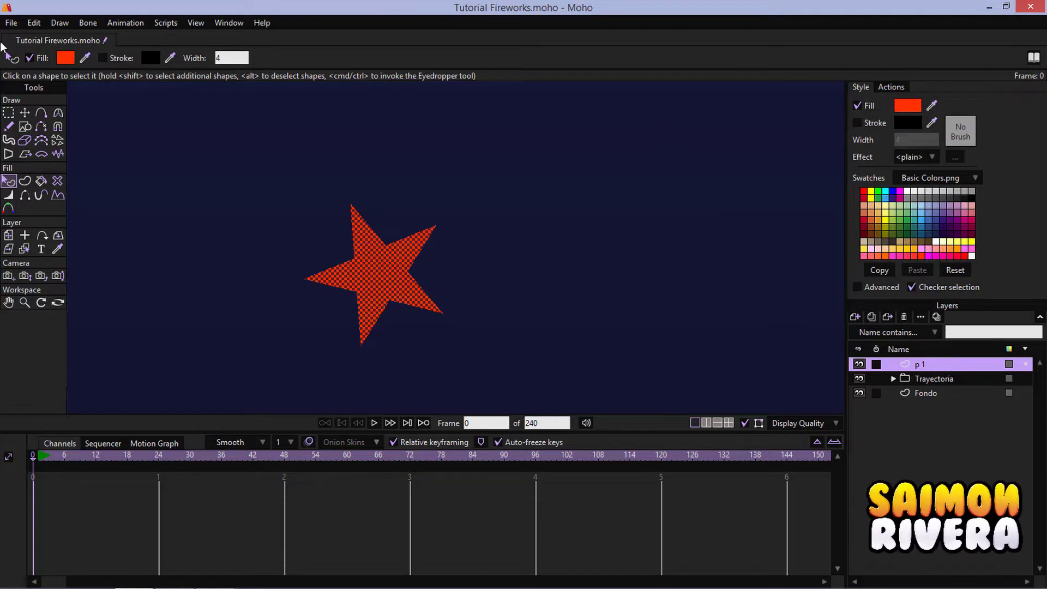
Apply a Soft Edge effect with a blur radius of 10 to the star and render frame 0 to check it
click(25, 112)
drag(470, 278, 600, 260)
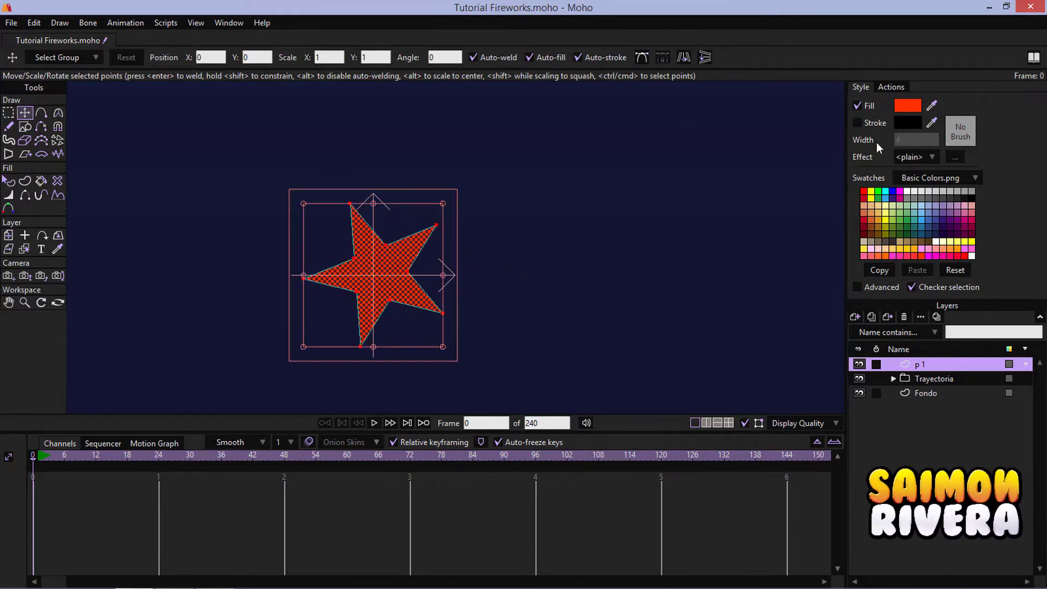
click(915, 156)
click(963, 198)
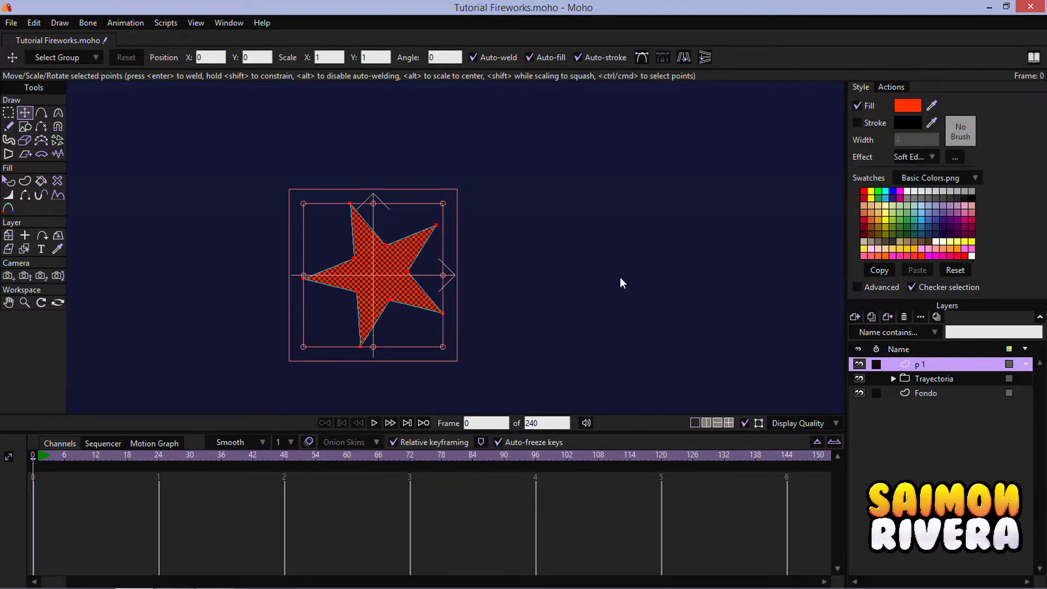
drag(605, 267, 502, 269)
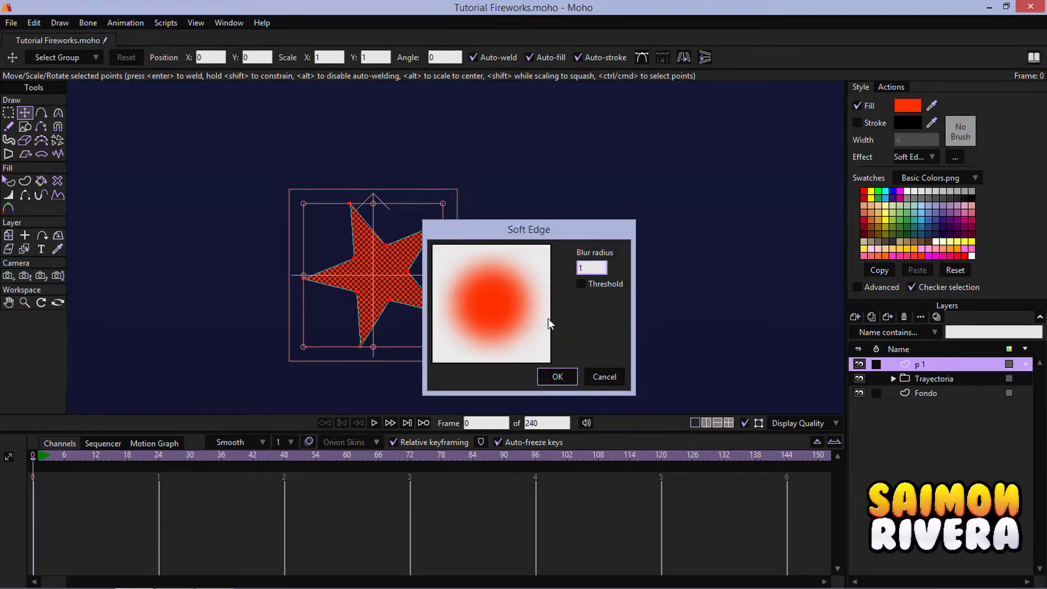
text(10)
click(568, 381)
key(ctrl+r)
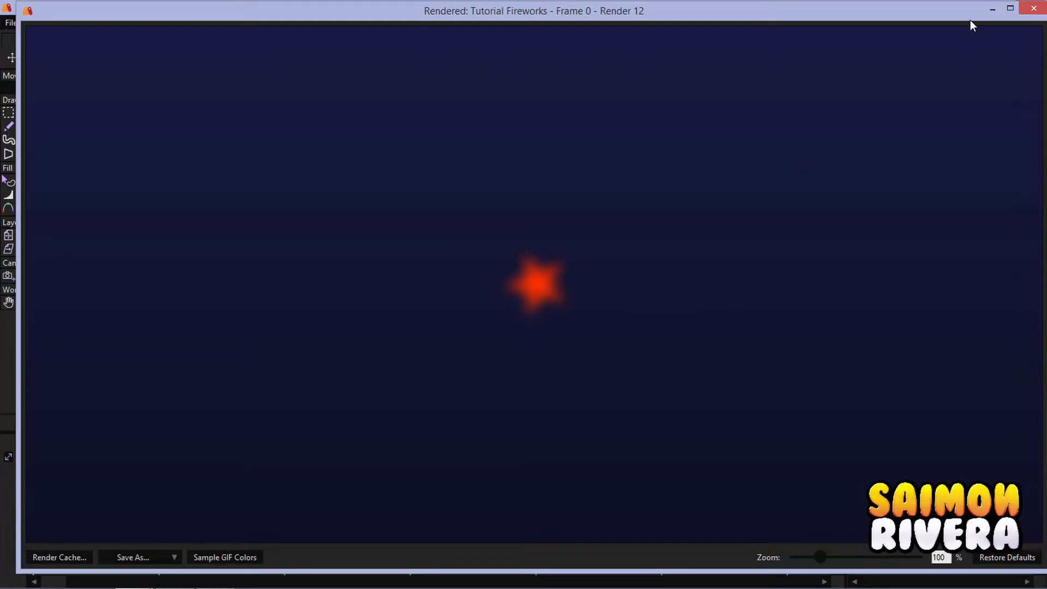
click(1039, 5)
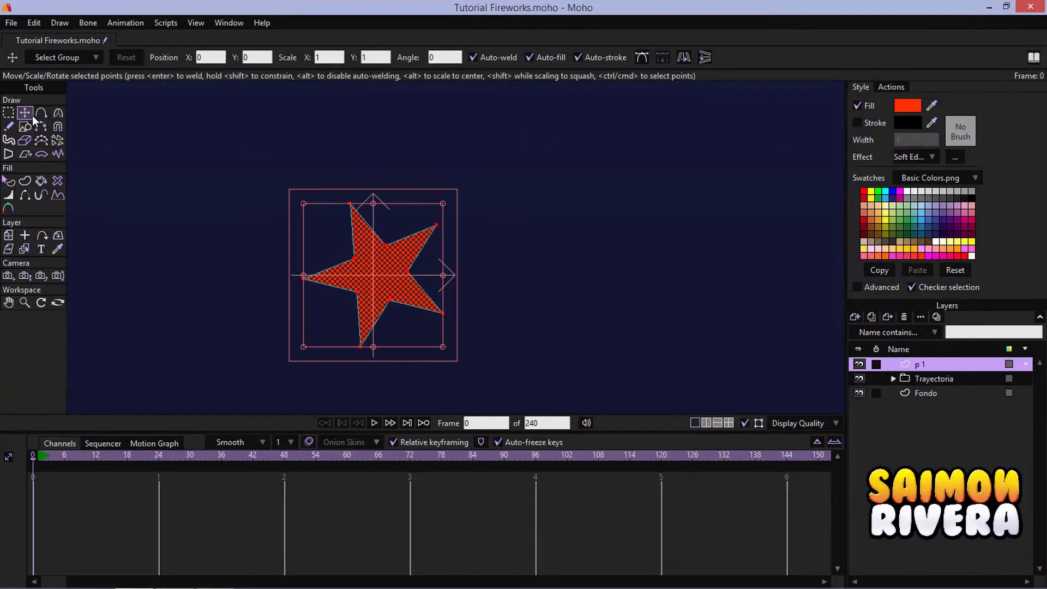
Shrink a pasted copy of the star slightly and center it on the original at position X 0, Y 0
drag(443, 205, 425, 224)
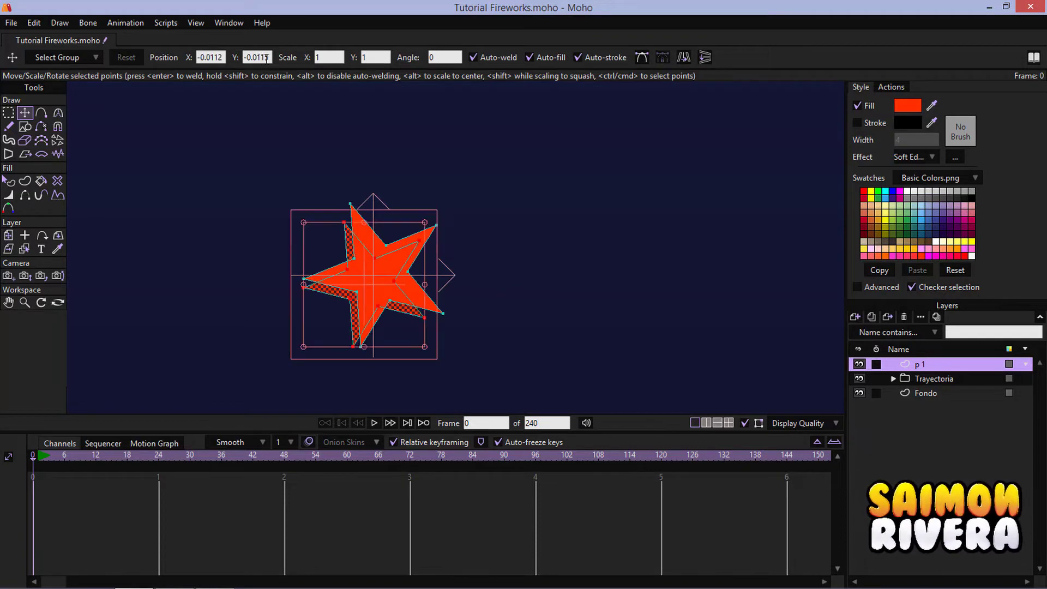
text(0)
drag(266, 59, 117, 63)
text(0)
key(Return)
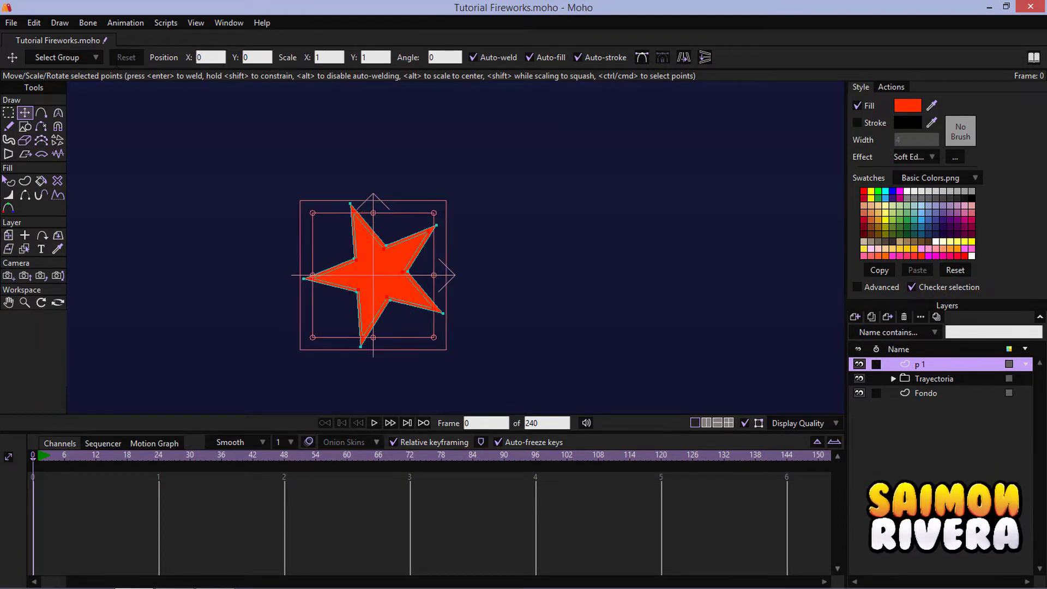
Change the fill of the smaller inner star to orange
click(8, 182)
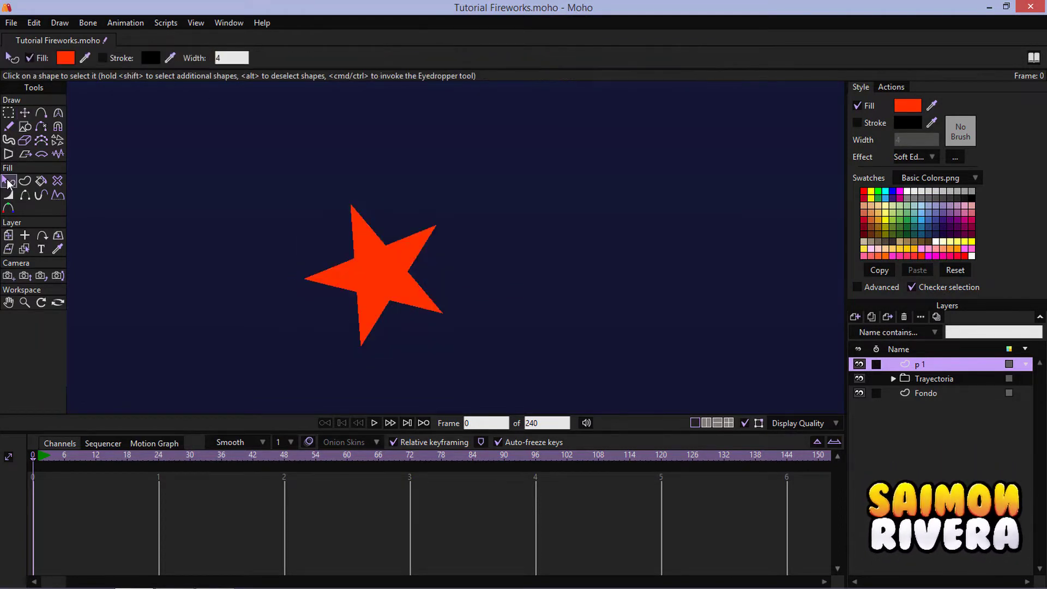
click(915, 109)
drag(892, 267, 898, 250)
click(911, 282)
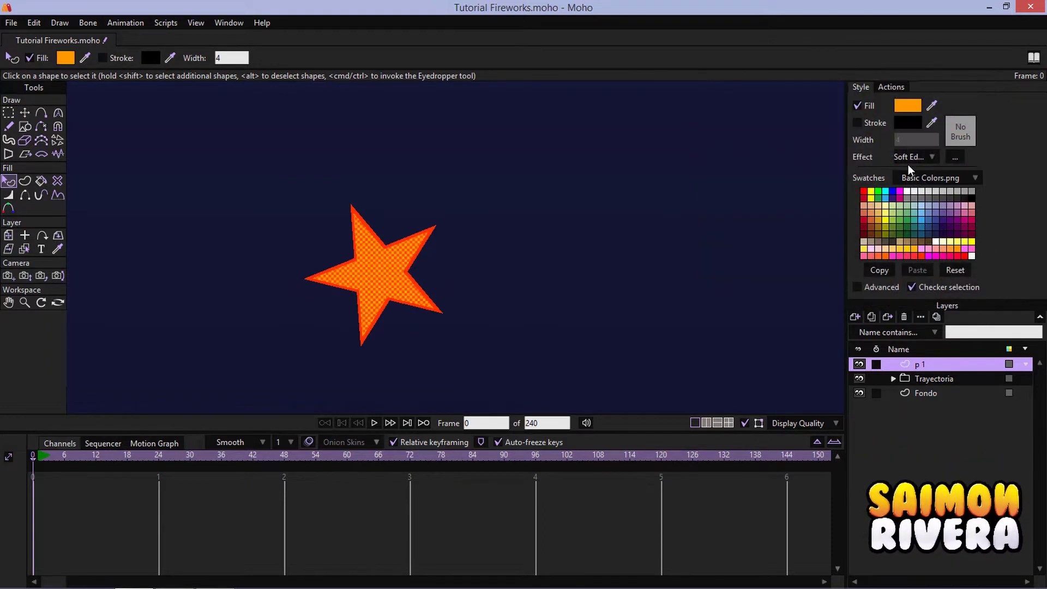
Set the inner star's effect to plain and render frame 0 to check it against the red glow
click(908, 163)
click(831, 148)
key(ctrl+r)
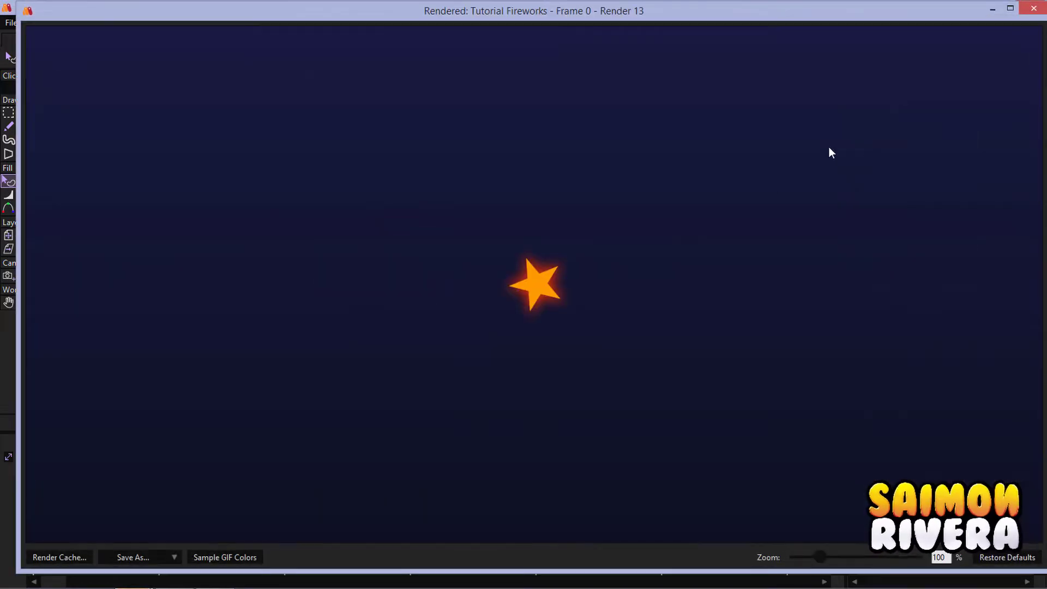
click(1034, 8)
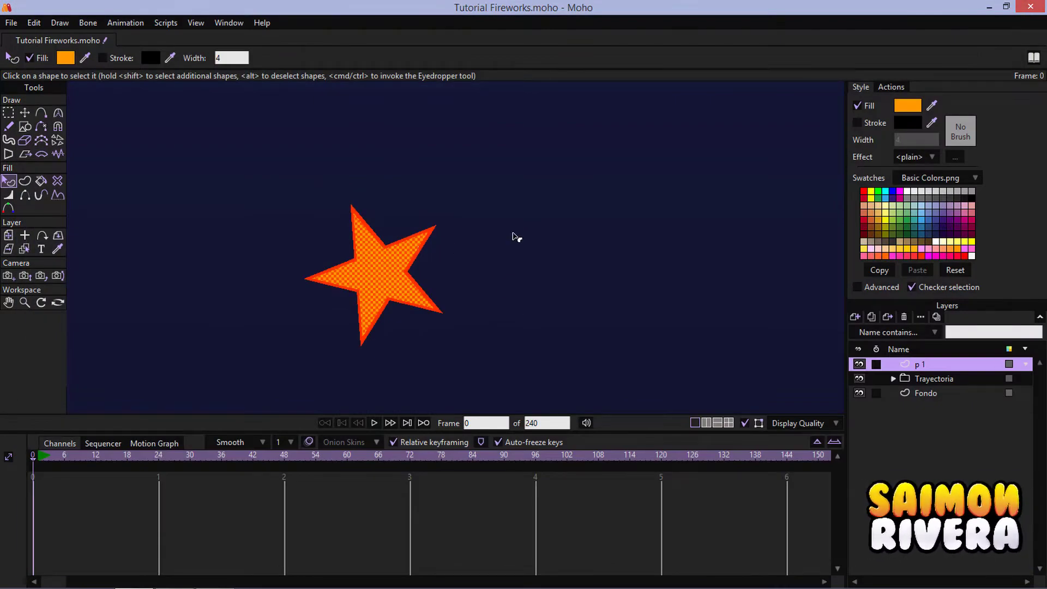
Select all points of both stars on the p 1 layer
click(8, 113)
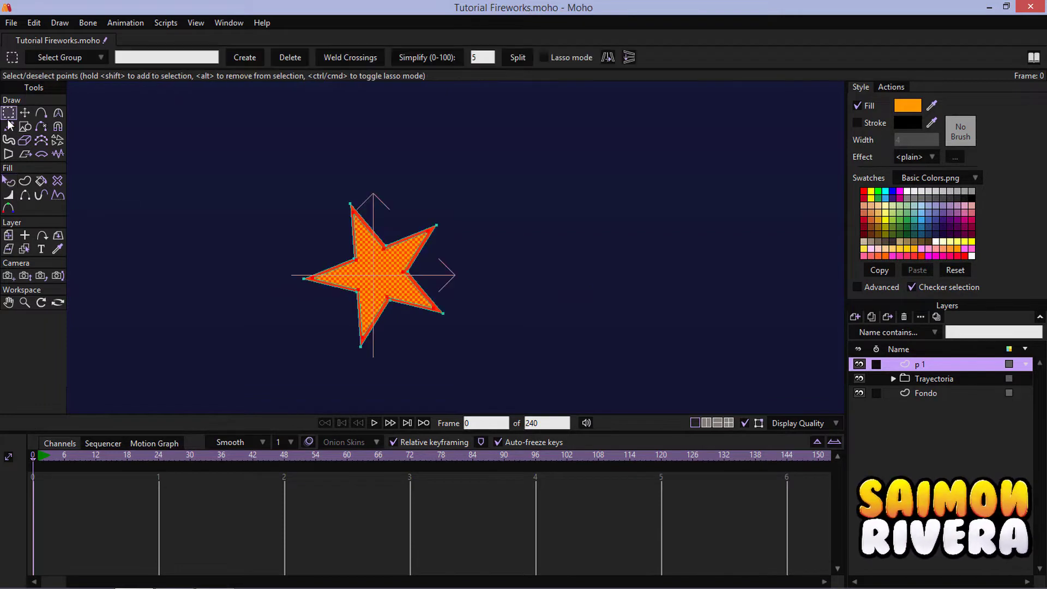
click(507, 349)
drag(540, 350, 165, 98)
drag(223, 126, 131, 119)
drag(538, 369, 212, 158)
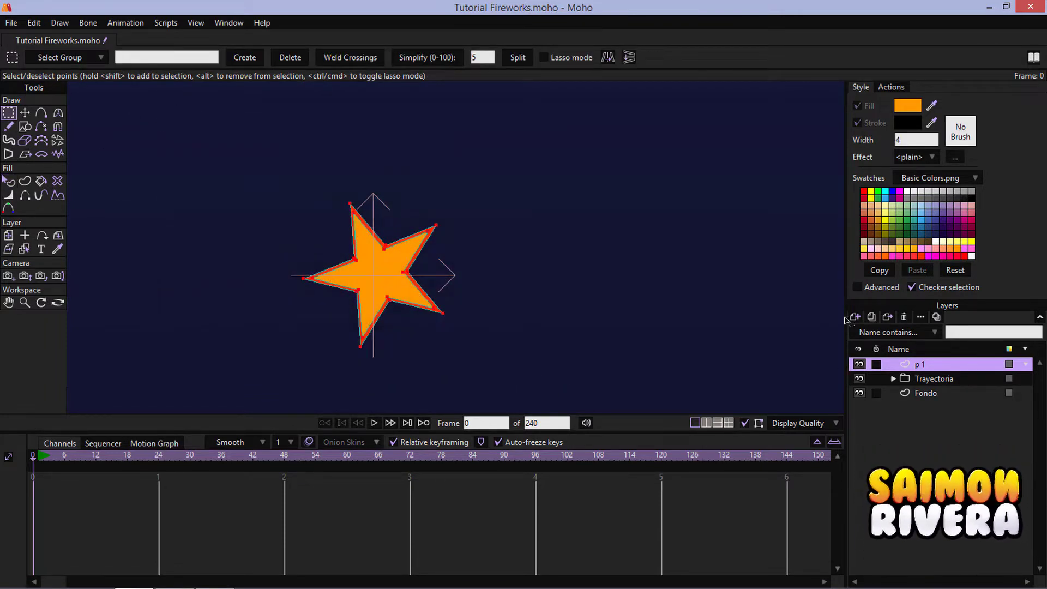
Duplicate the p 1 layer and scale the copy down to about 0.53
click(871, 317)
click(8, 235)
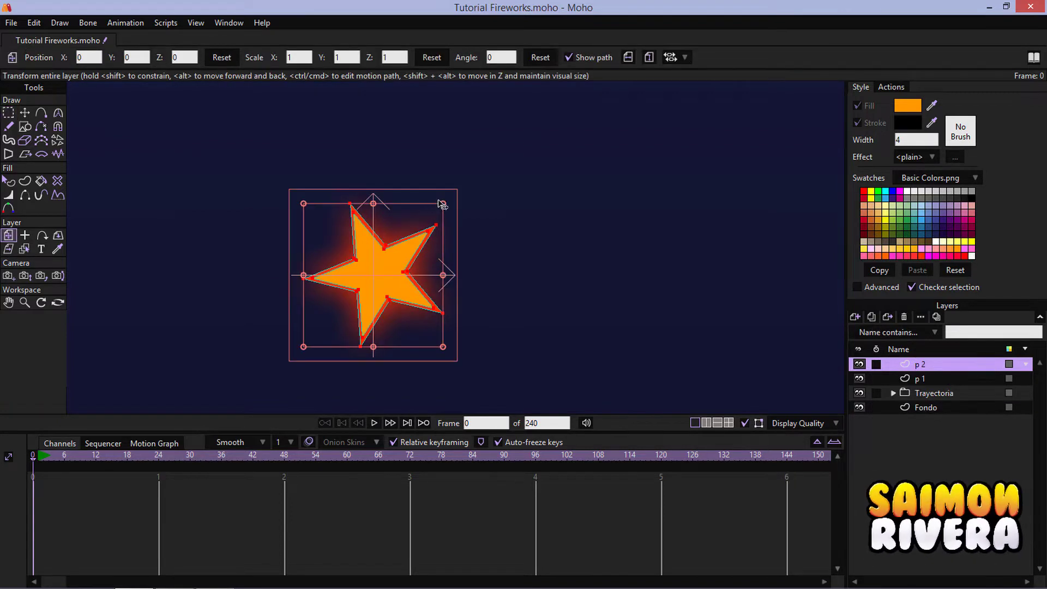
drag(441, 204, 413, 240)
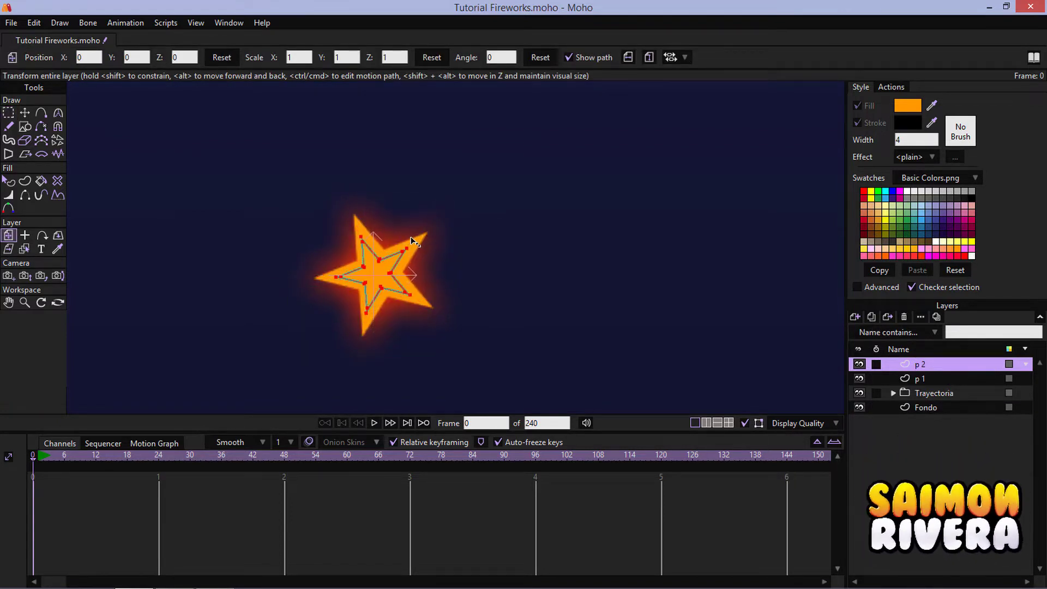
Duplicate the p 2 layer, shrink the copy, and duplicate it again to get a fourth star at a scale of about 0.18
click(873, 317)
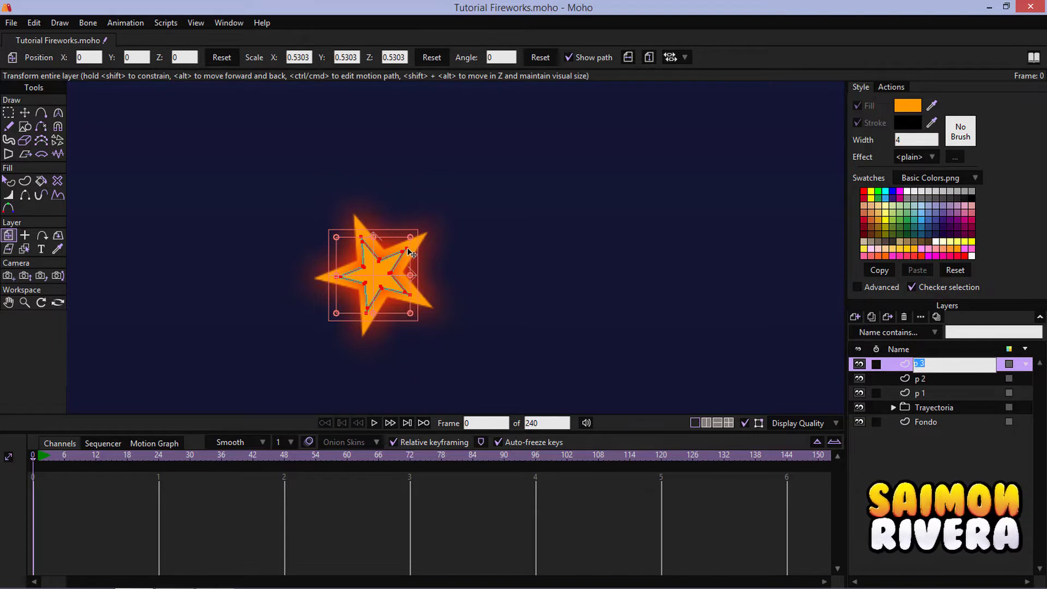
drag(409, 237, 392, 268)
click(873, 318)
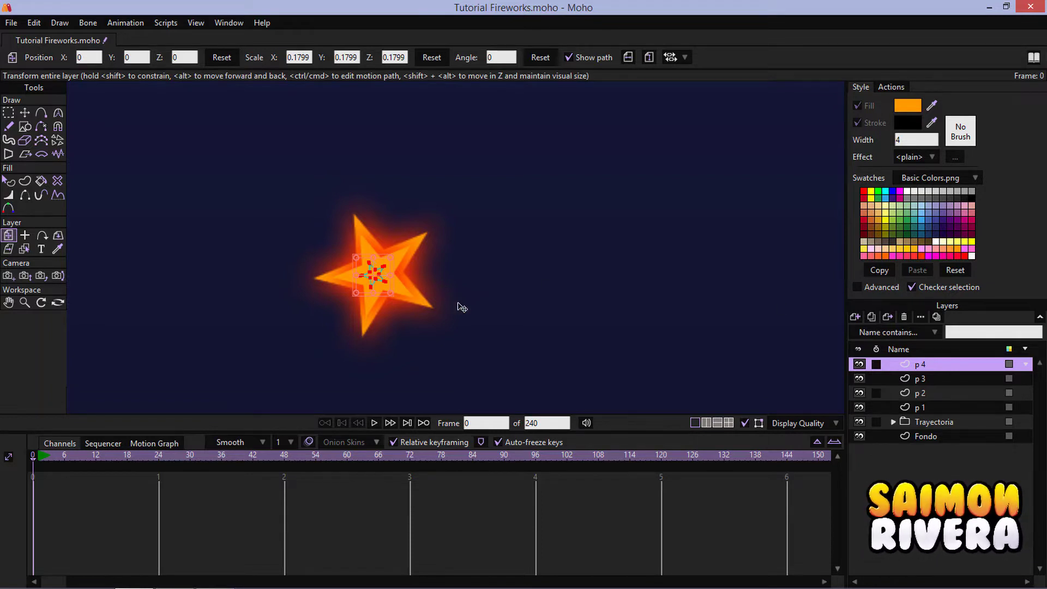
drag(328, 249, 358, 251)
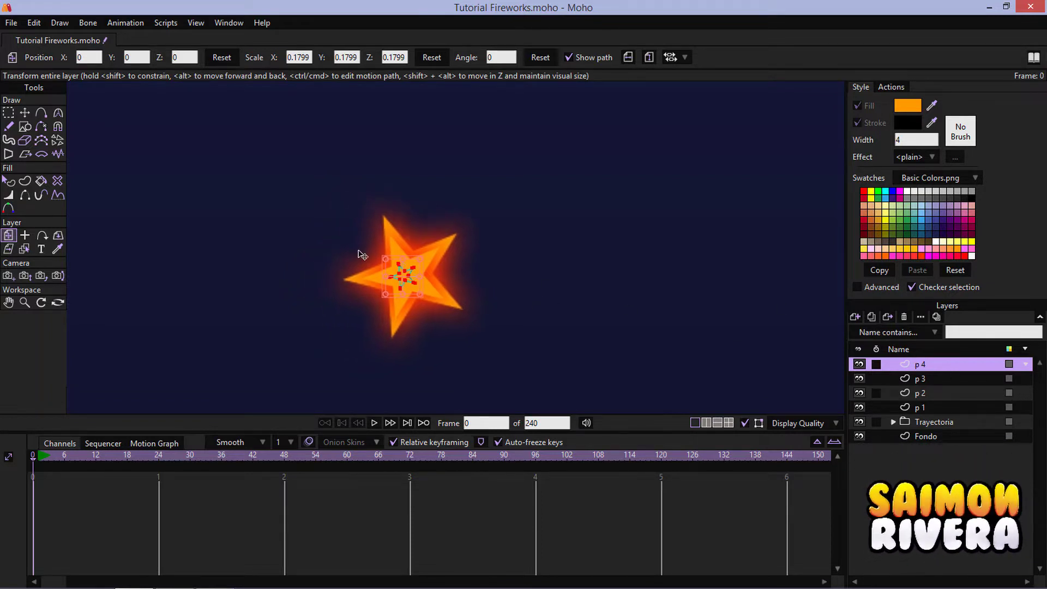
Create a particle layer above the star layers and name it Fuegos Artificiales
click(860, 318)
click(1028, 364)
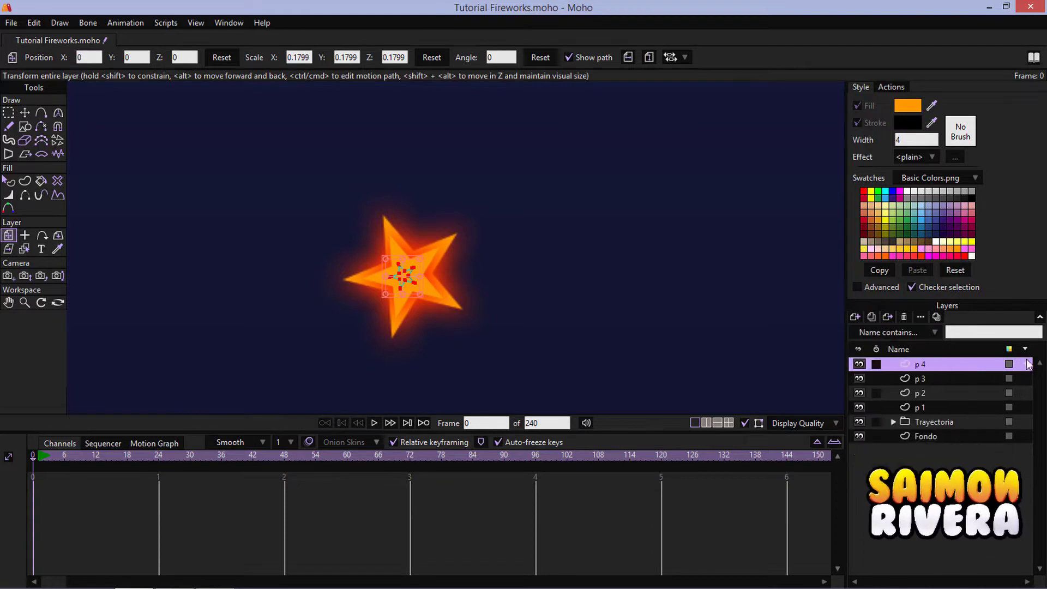
double_click(1030, 365)
text(F)
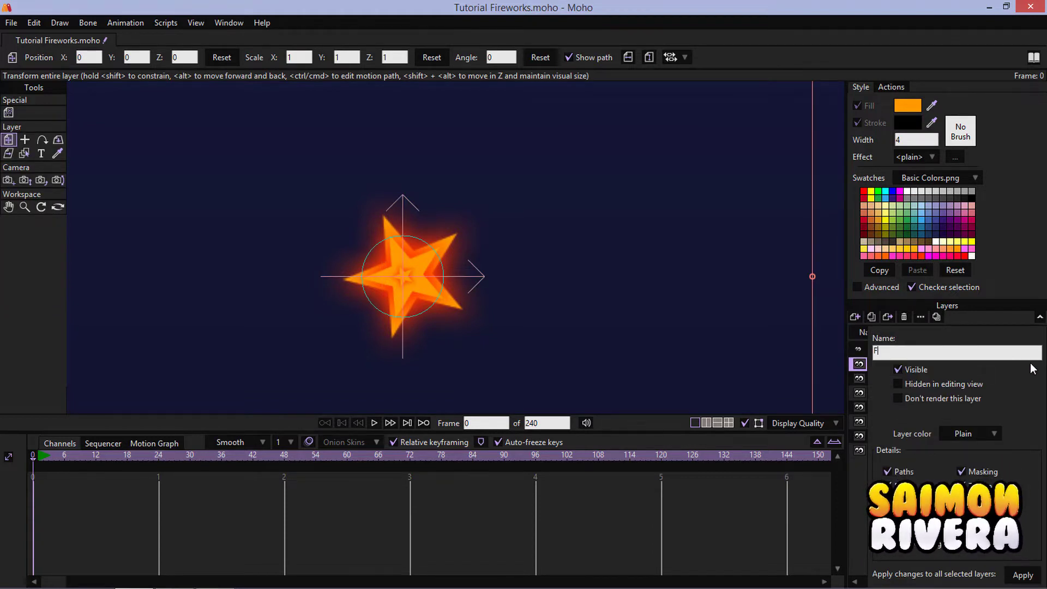
text(uegos Artificiales)
key(Return)
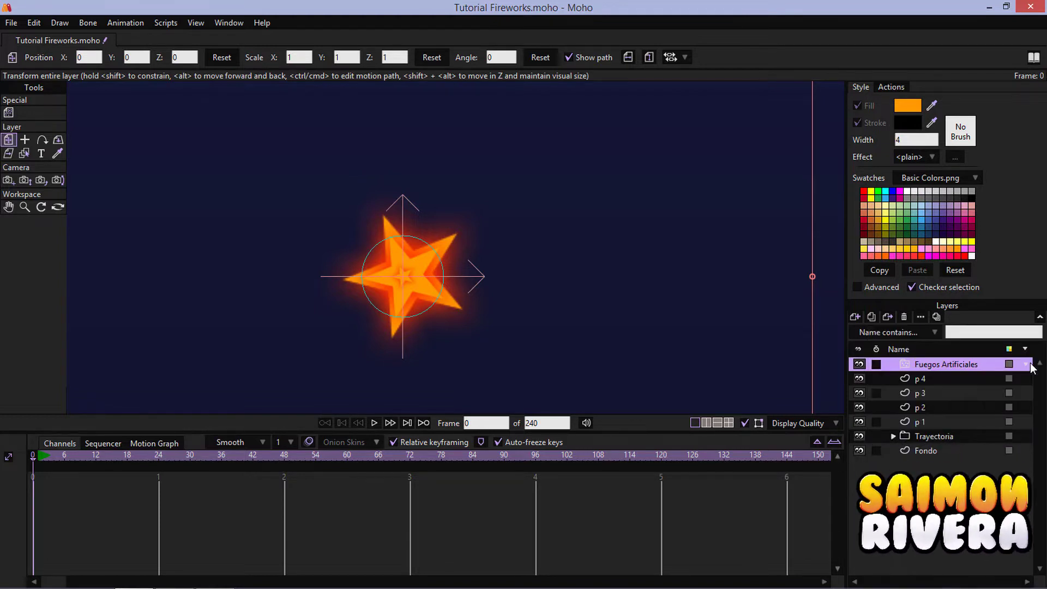
Move the p 1, p 2, p 3 and p 4 star layers into the Fuegos Artificiales particle layer and collapse it
click(947, 382)
shift+click(939, 423)
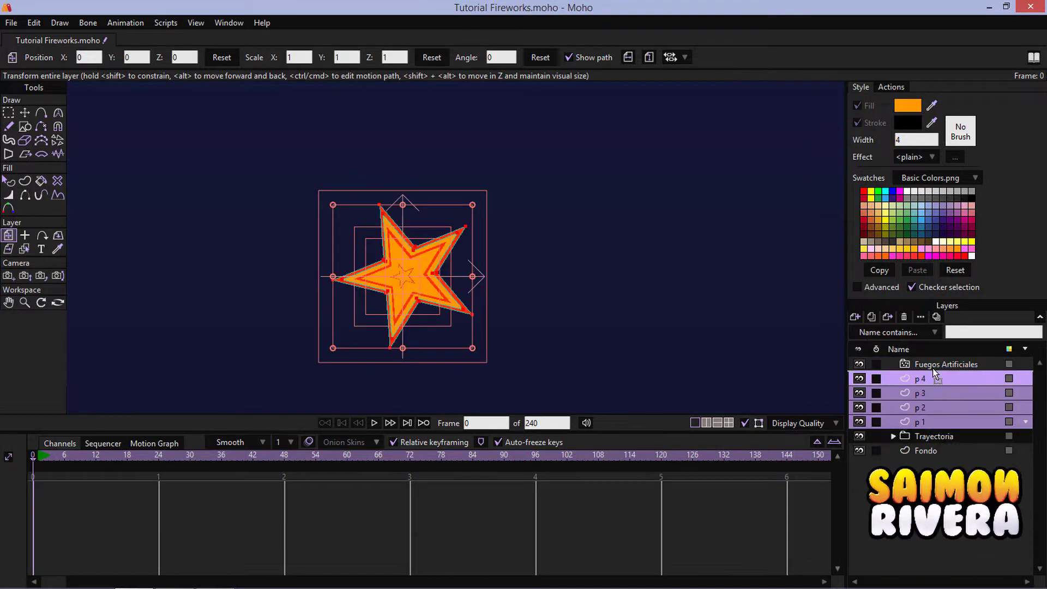
drag(933, 371, 932, 365)
click(893, 364)
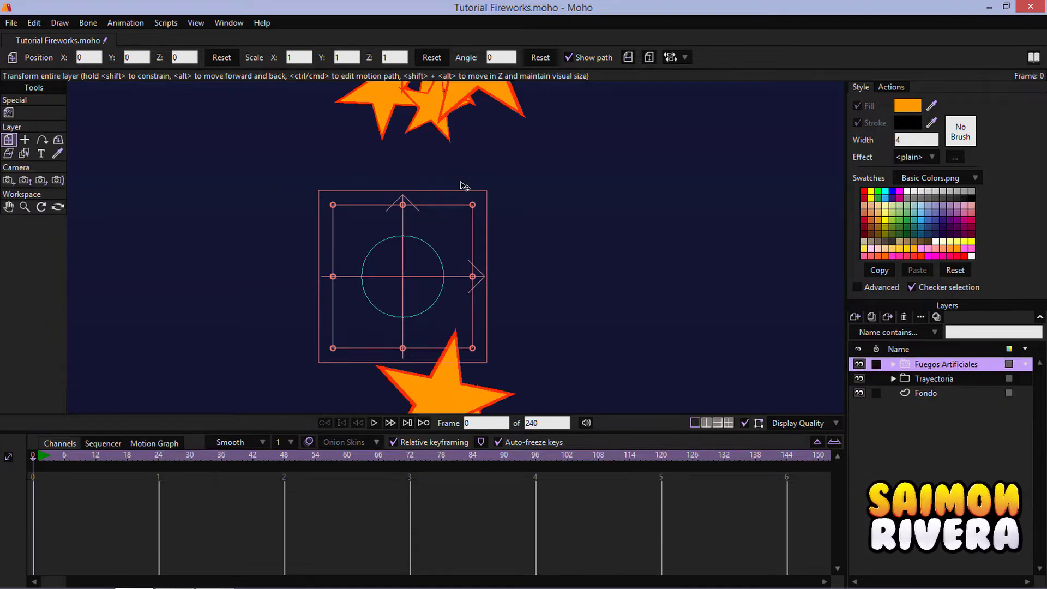
Render frame 0 to examine the default particle emission, and close the render
scroll(460, 183, down, 4)
scroll(466, 183, up, 1)
drag(467, 182, 493, 287)
scroll(493, 284, down, 1)
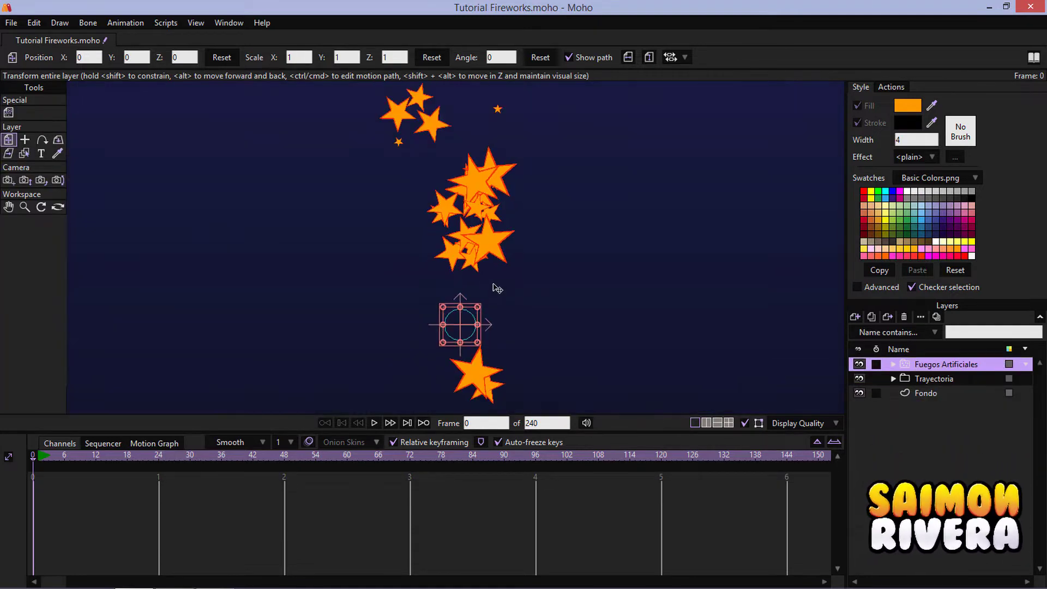
key(ctrl+r)
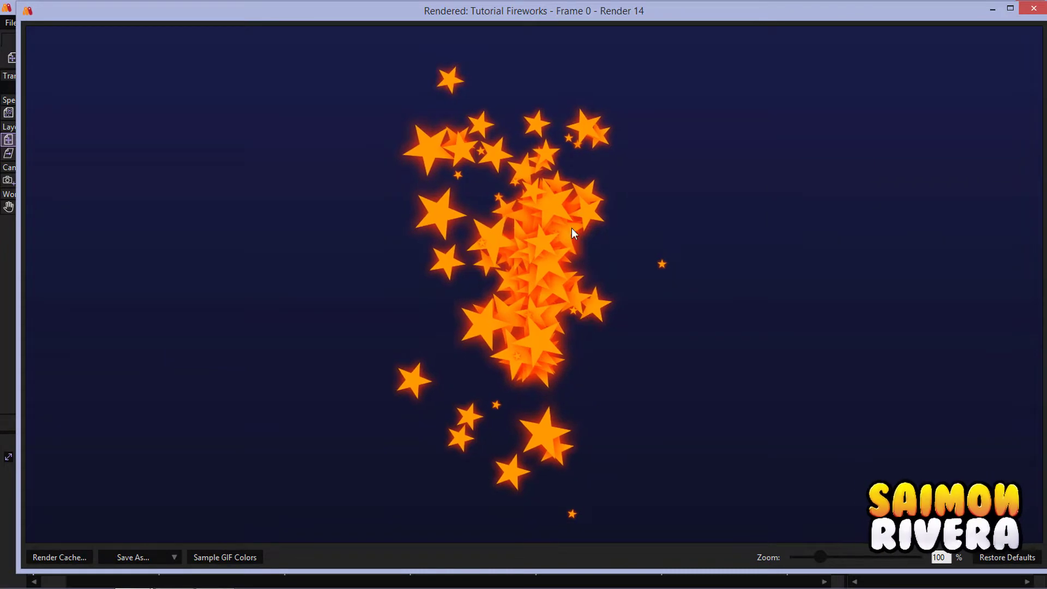
click(1033, 8)
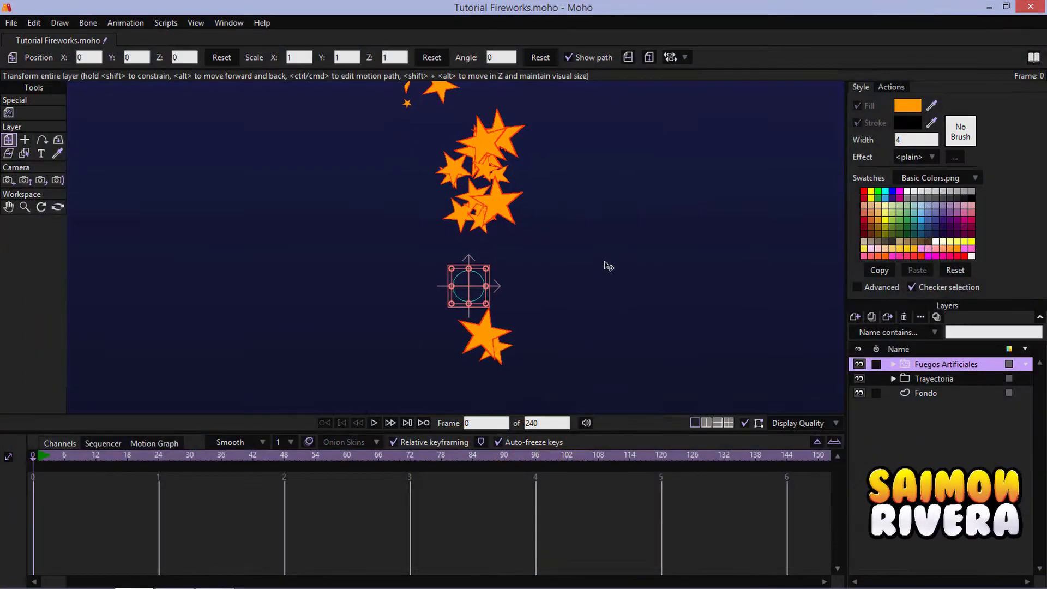
In the Fuegos Artificiales particle settings, set particle count and preview particles to 150 and lifetime to 17 frames
double_click(932, 363)
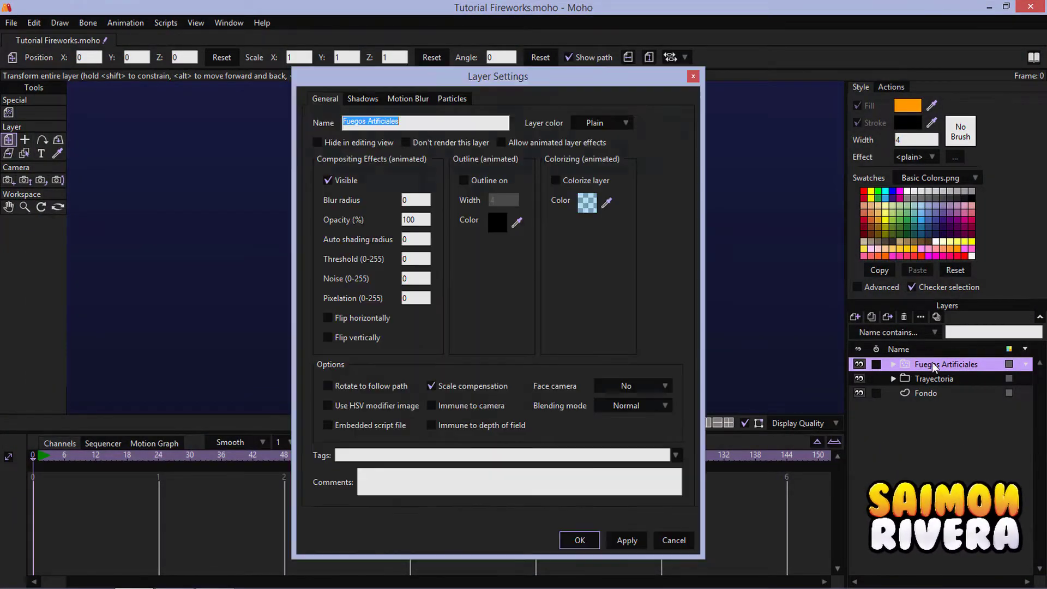
click(452, 98)
drag(485, 89, 590, 92)
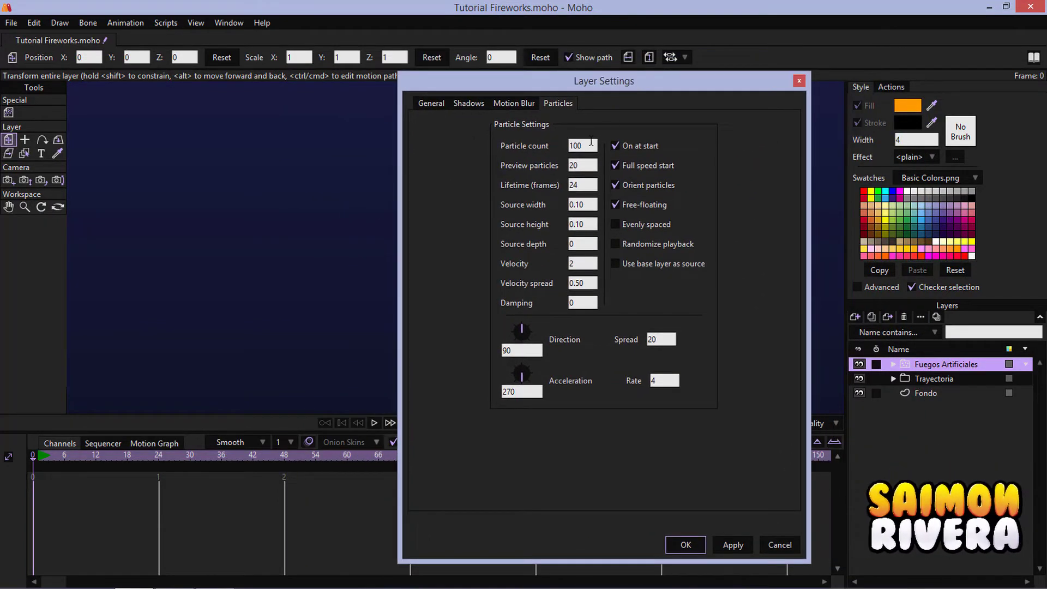
double_click(591, 144)
text(150)
click(580, 162)
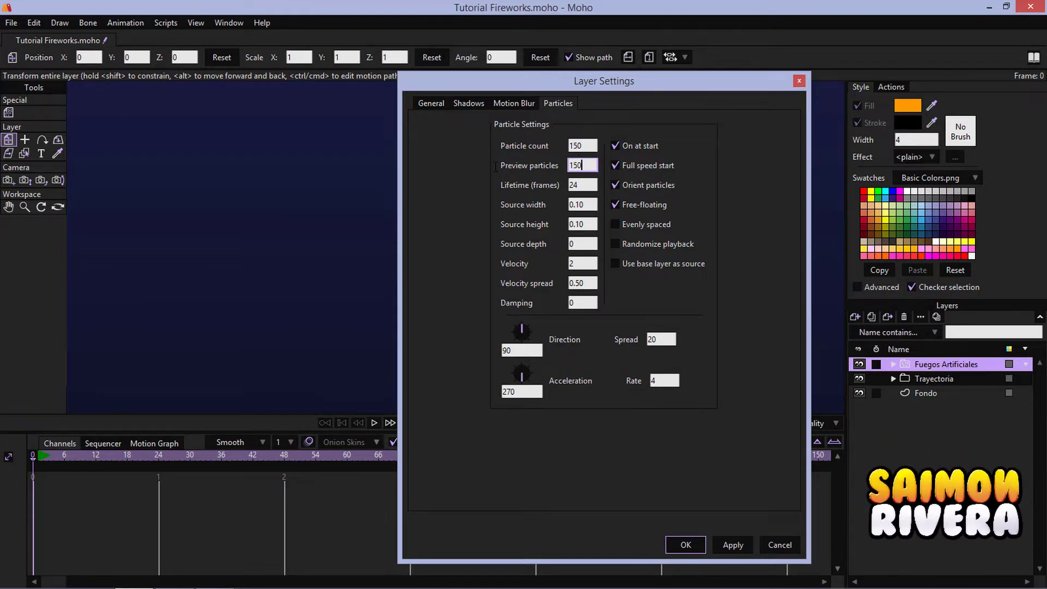
double_click(589, 185)
text(1)
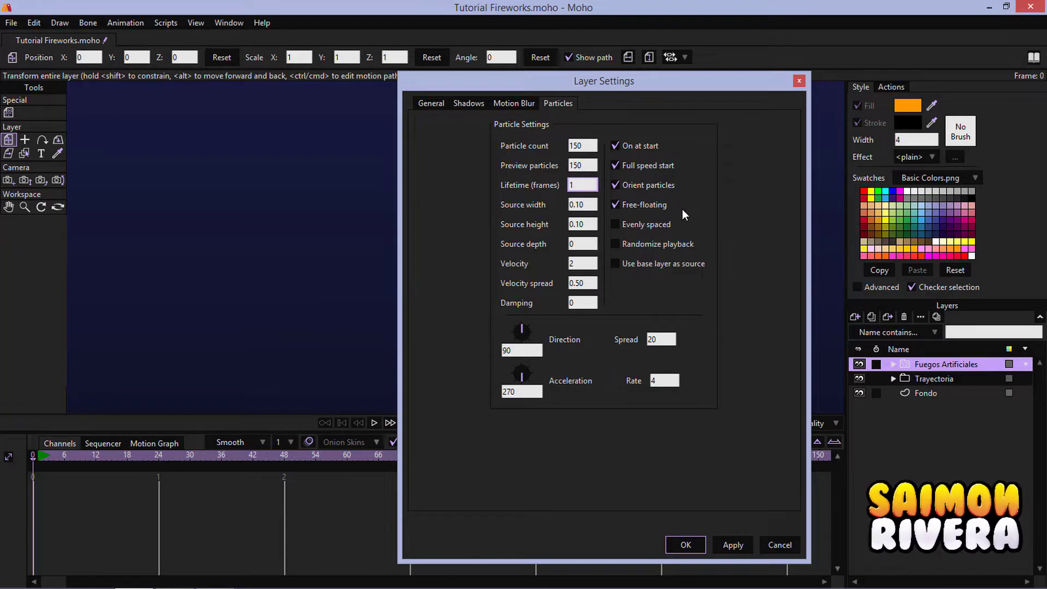
text(7)
Set the particles' velocity to 1, velocity spread to 0.75 and damping to 3
double_click(590, 204)
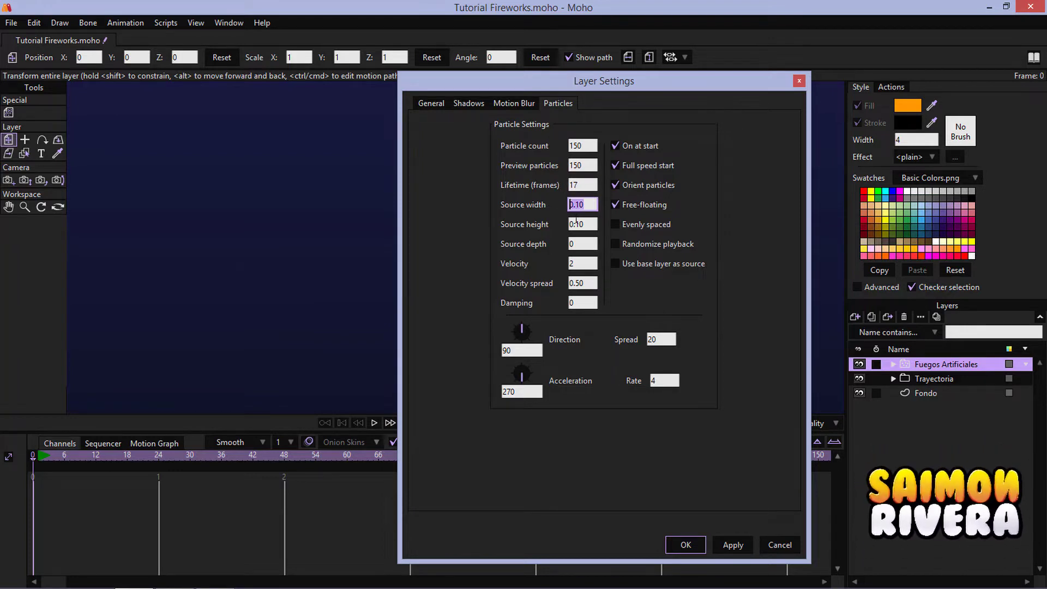
double_click(588, 223)
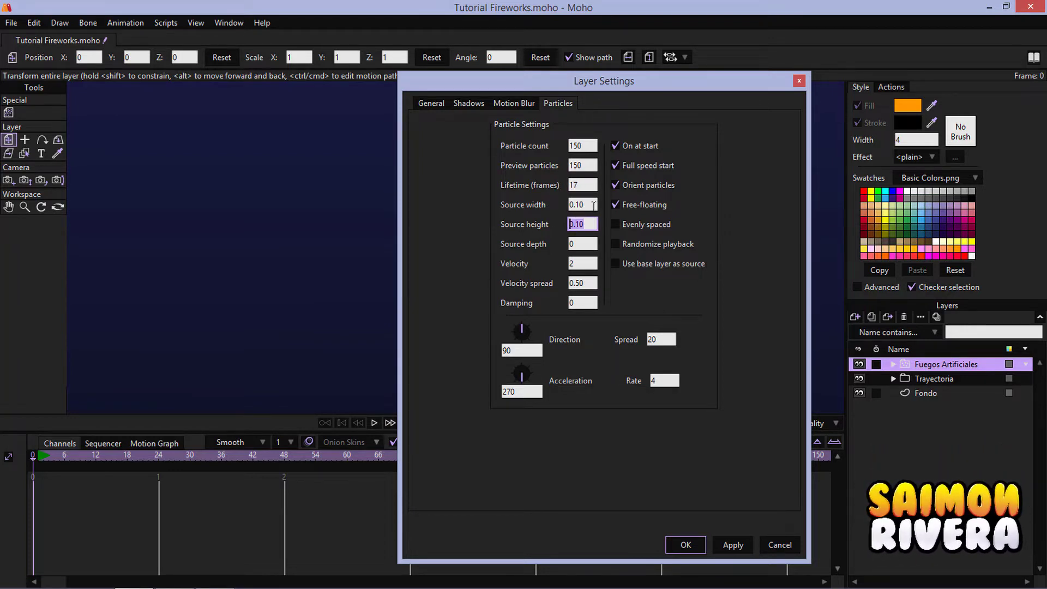
double_click(591, 243)
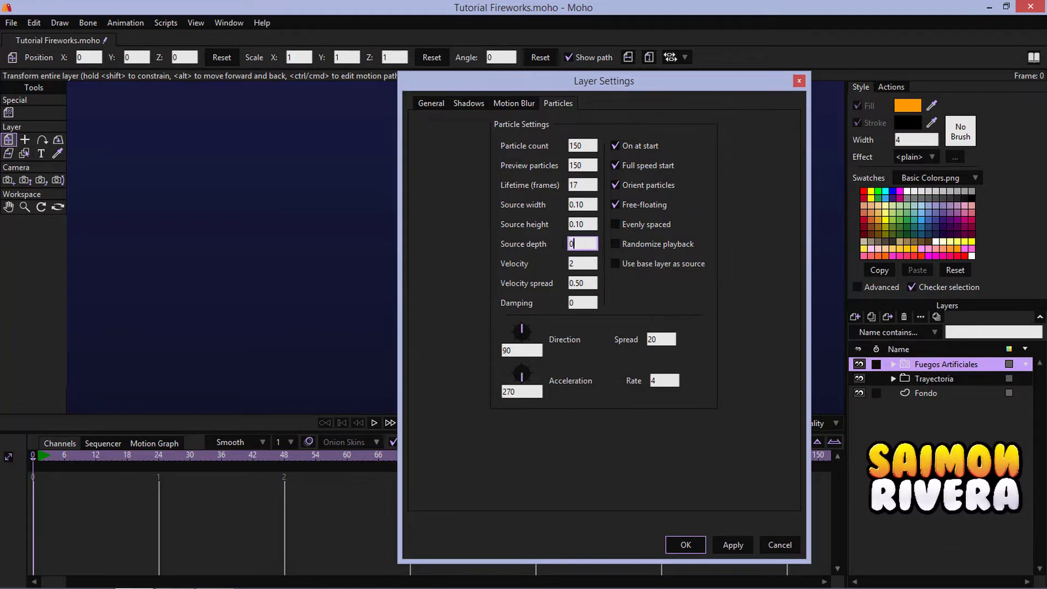
double_click(589, 265)
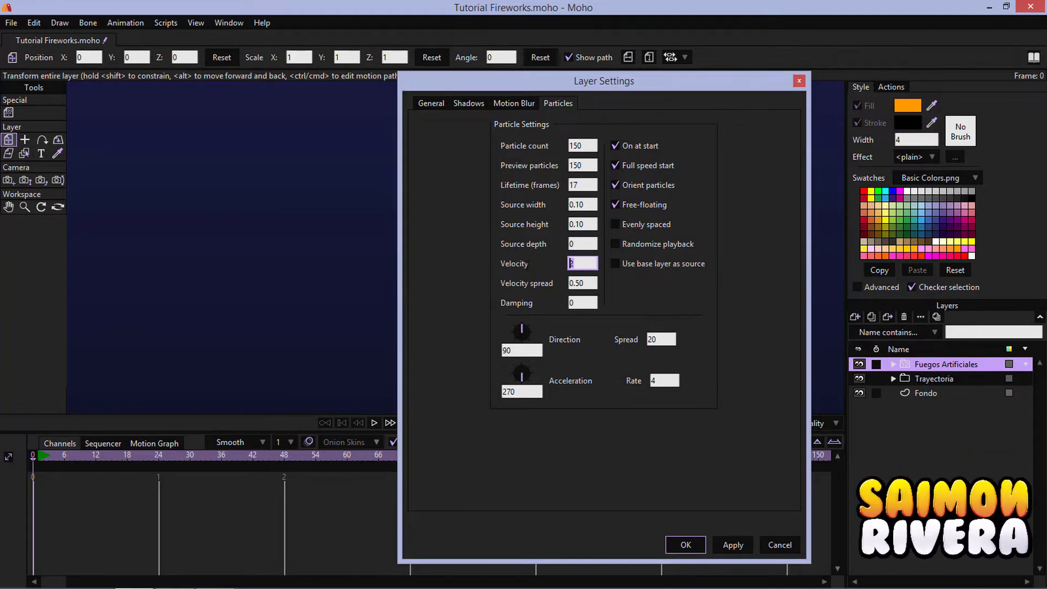
click(595, 281)
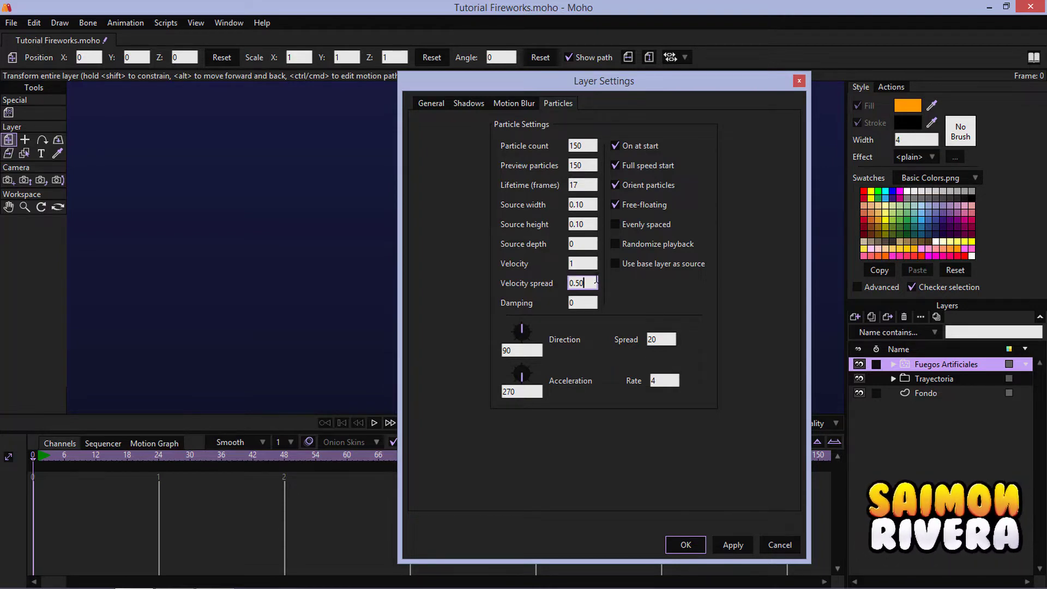
text(0.75)
double_click(573, 303)
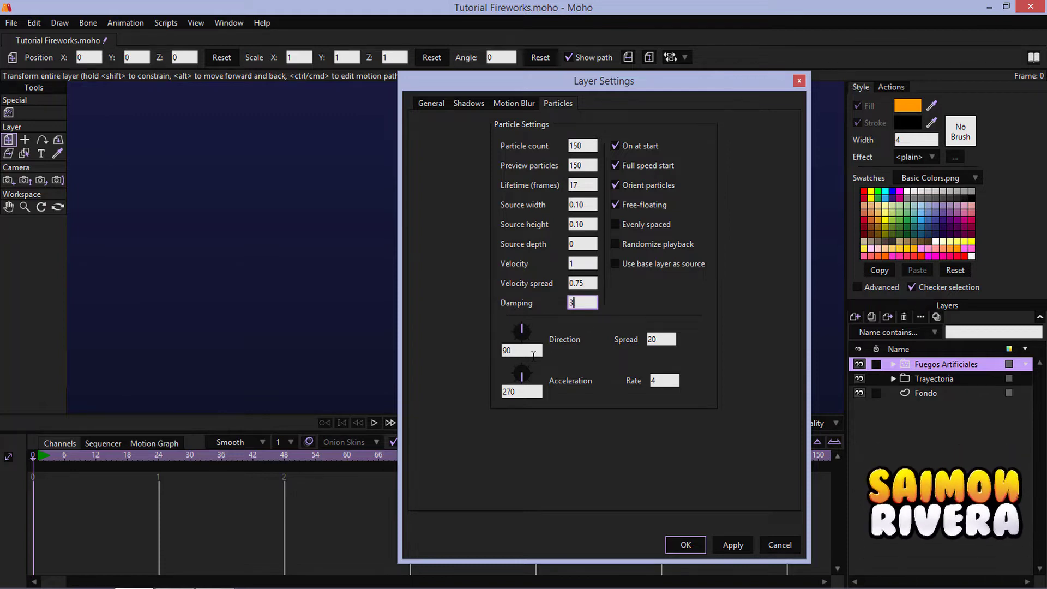
Set the particles' acceleration direction to 0, spread to 360 and acceleration rate to 0
double_click(533, 350)
double_click(504, 391)
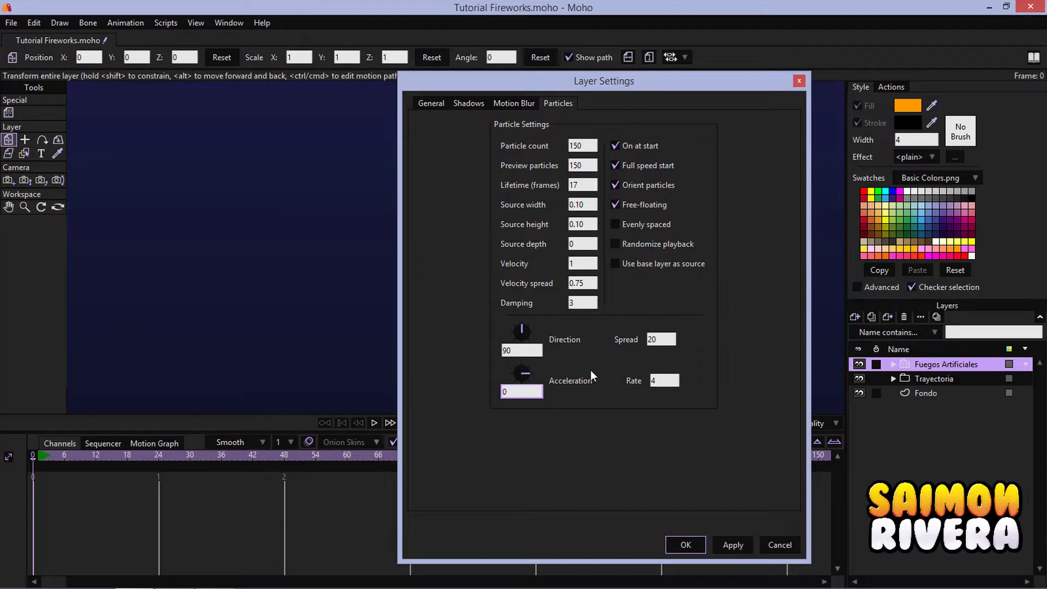
text(0)
double_click(660, 339)
text(36)
double_click(664, 382)
text(0)
Enable Evenly spaced, disable Orient particles, and apply the particle layer's settings
click(652, 226)
click(655, 187)
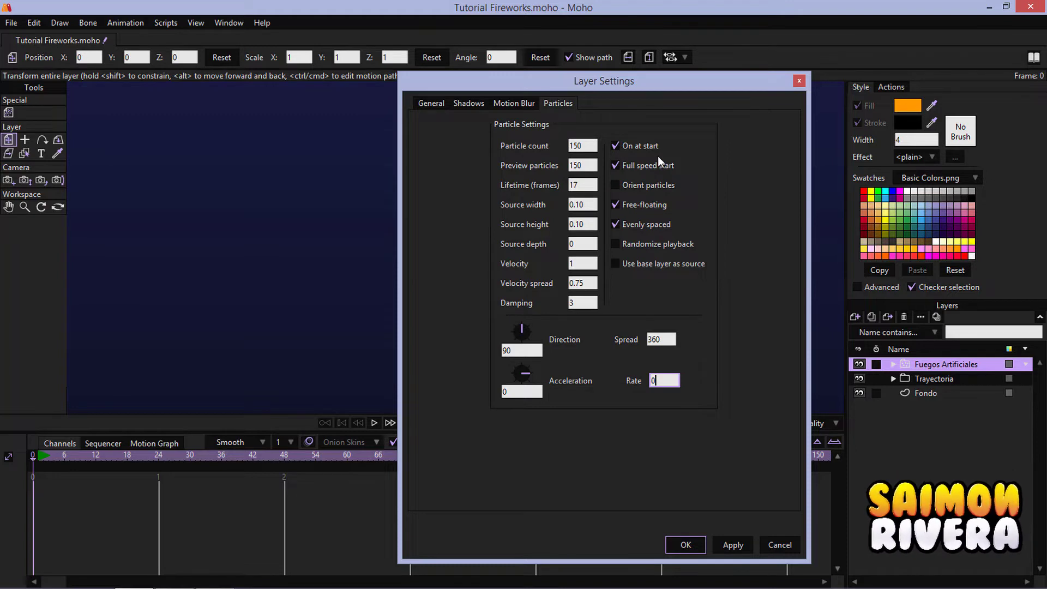
click(735, 544)
click(688, 544)
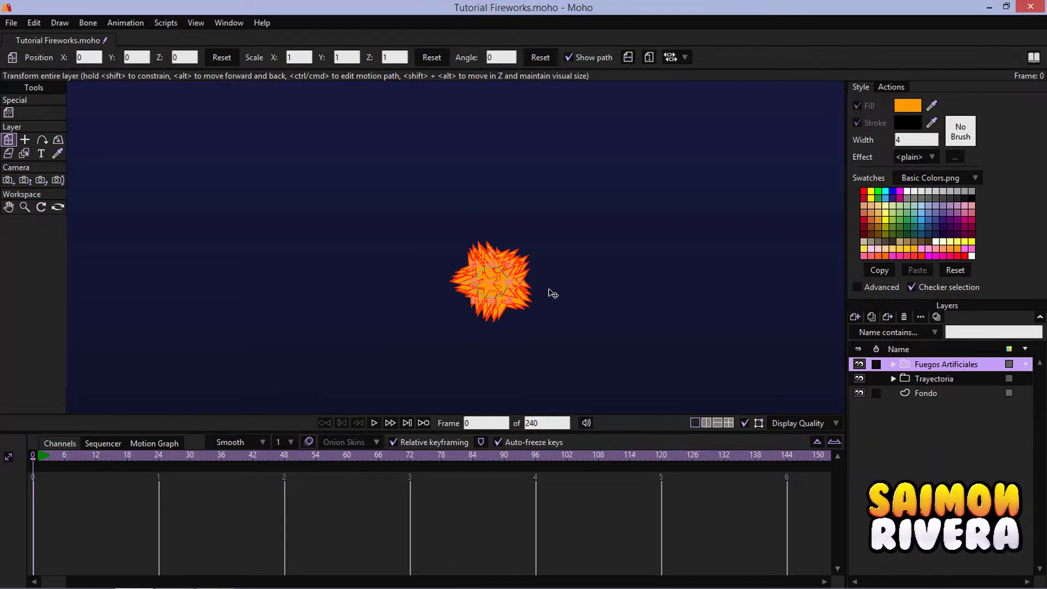
Play back the star burst and render frame 29 to check the particles' look and size
click(375, 424)
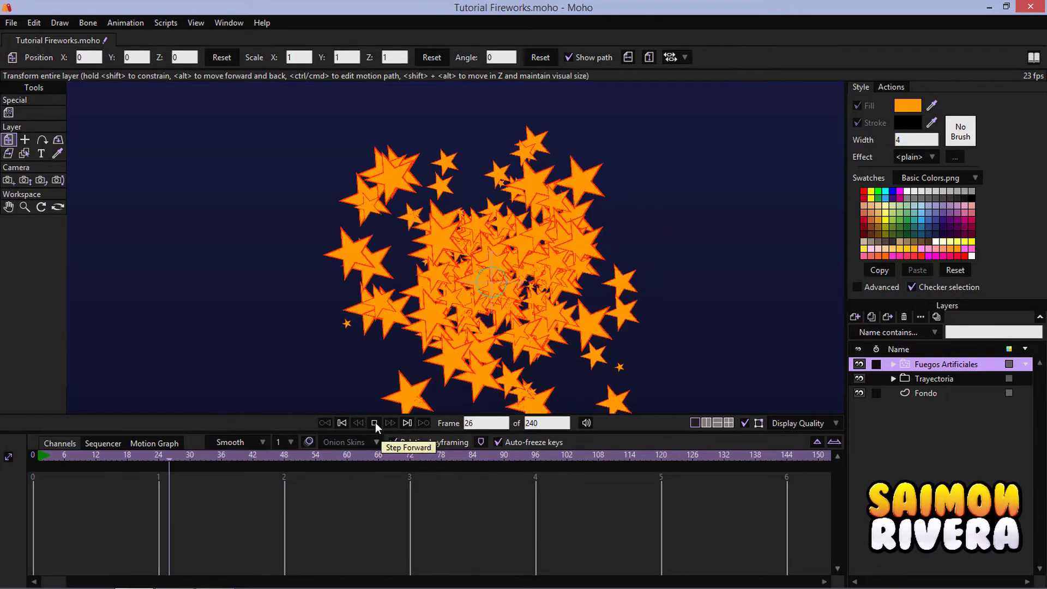
click(375, 423)
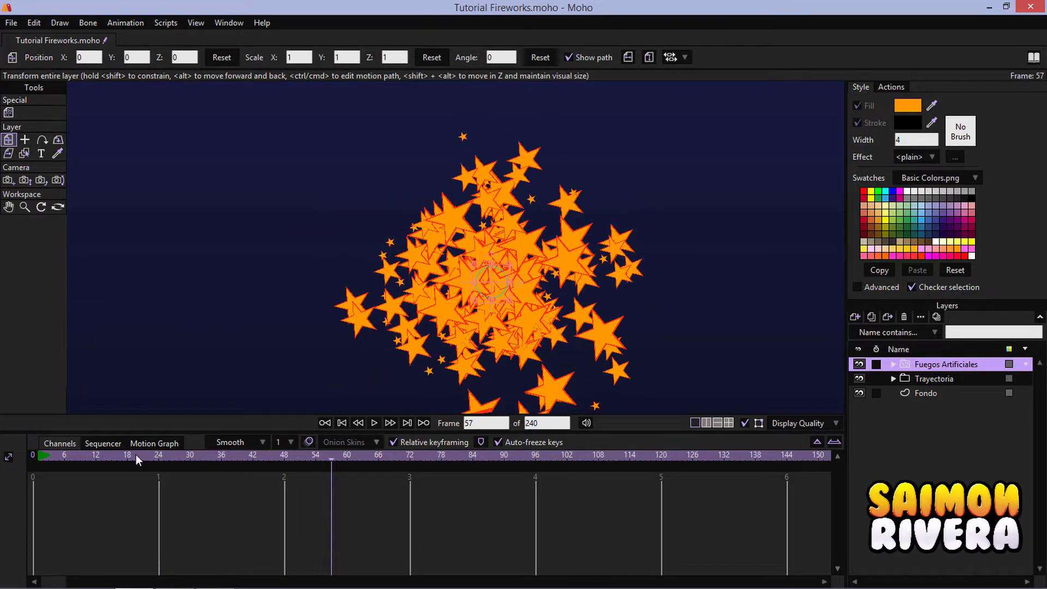
click(29, 454)
drag(143, 457, 185, 451)
key(ctrl+r)
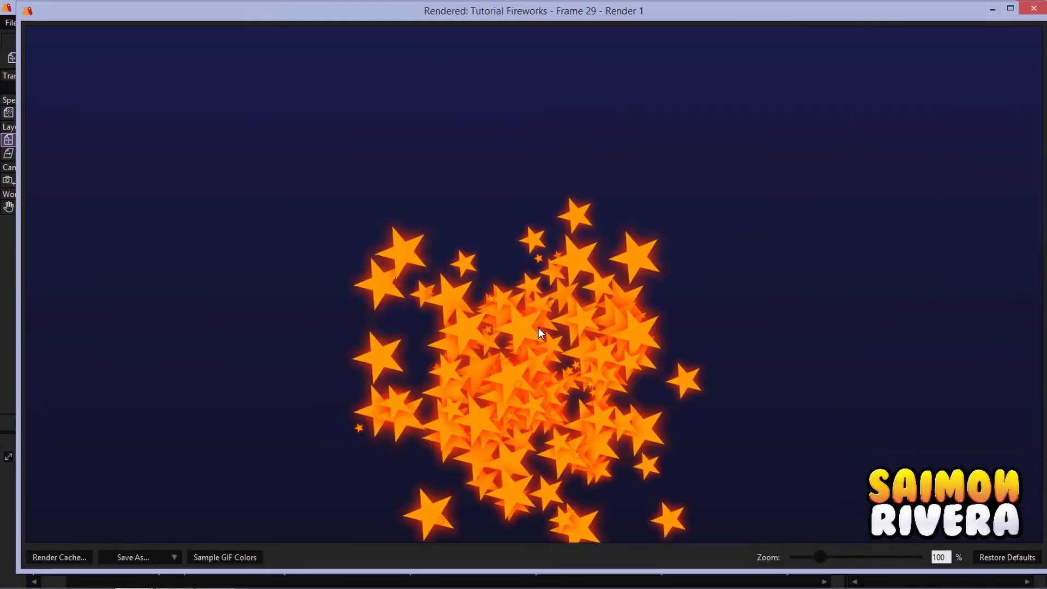
click(1034, 8)
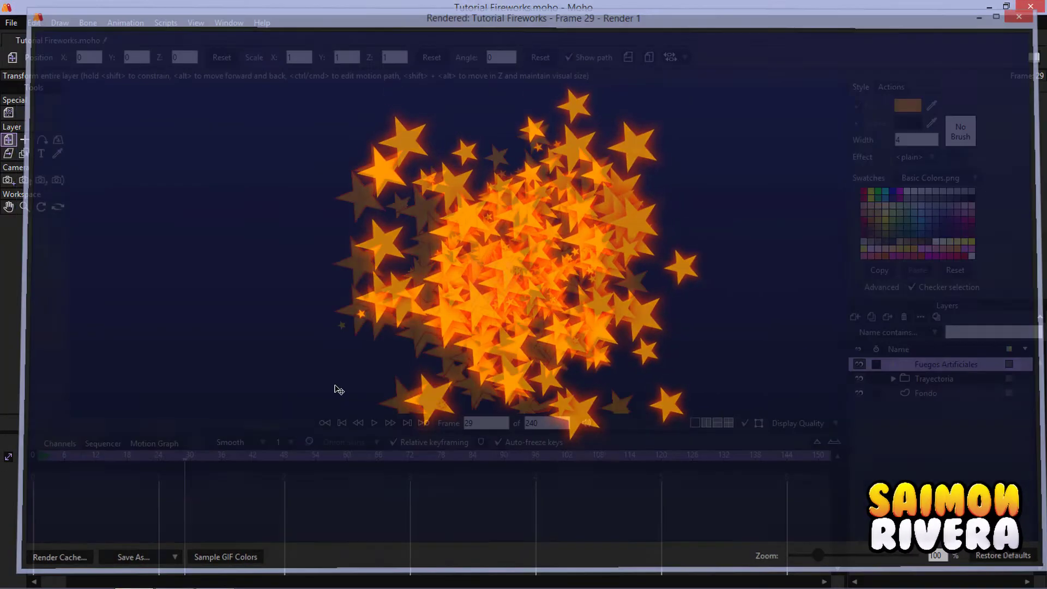
click(35, 458)
Scale down the p 1 to p 4 star layers inside Fuegos Artificiales, with p 4 at about 0.14
click(894, 364)
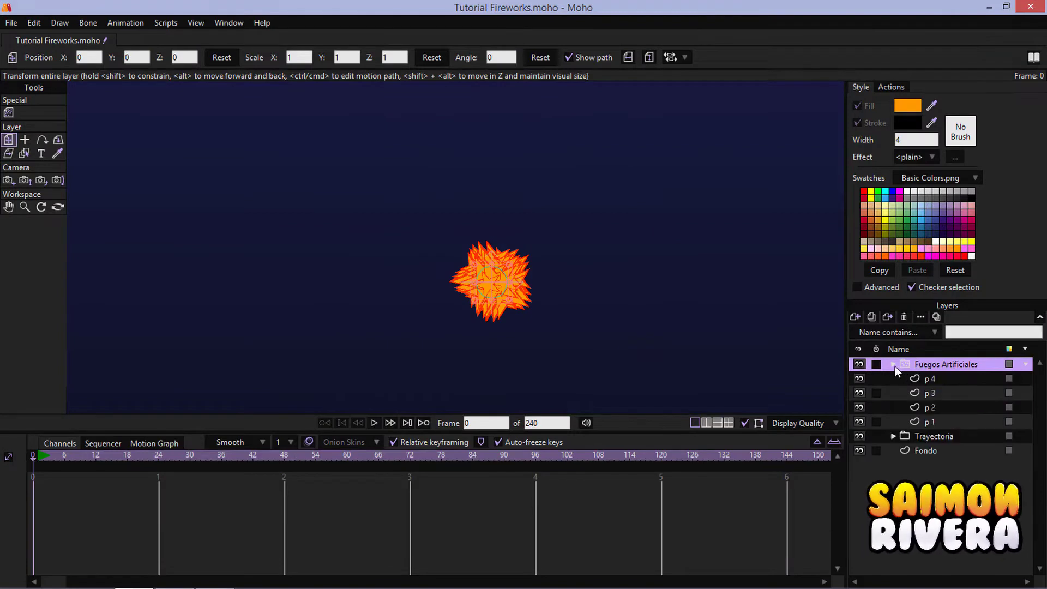
click(940, 423)
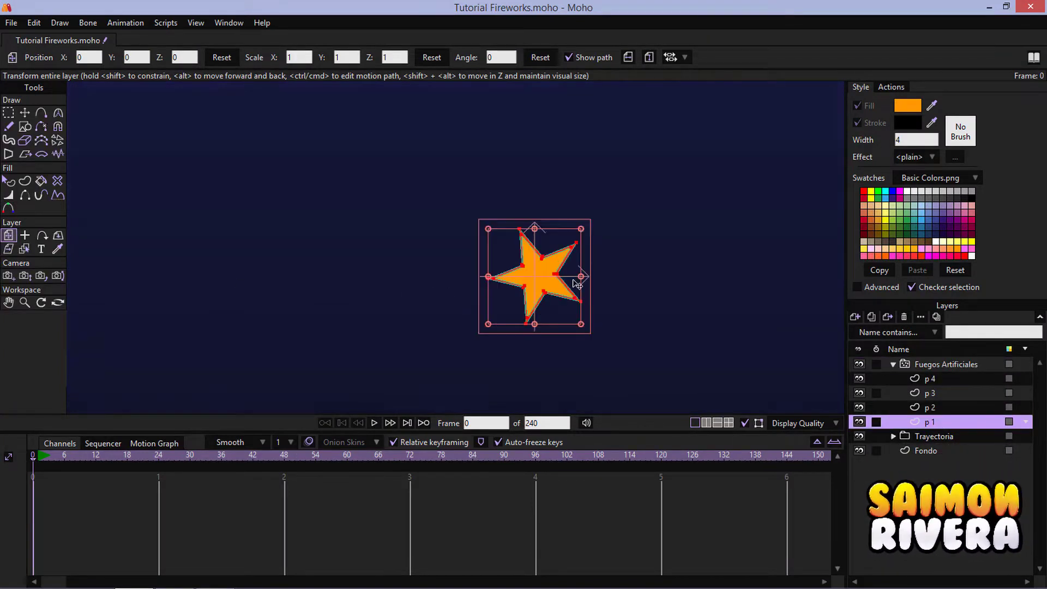
drag(583, 226, 550, 256)
click(945, 407)
click(930, 393)
click(951, 378)
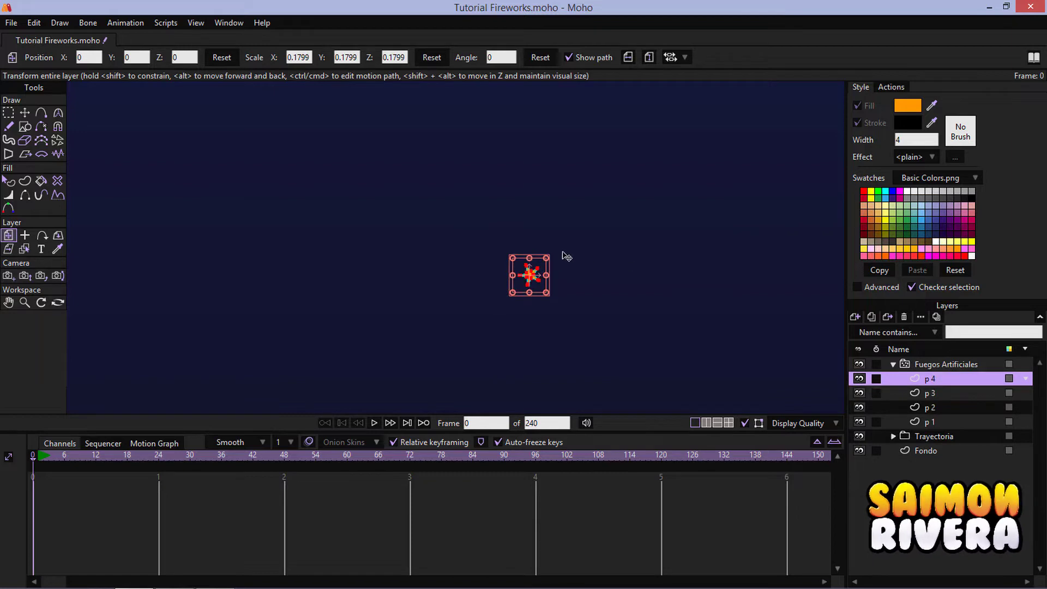
click(909, 363)
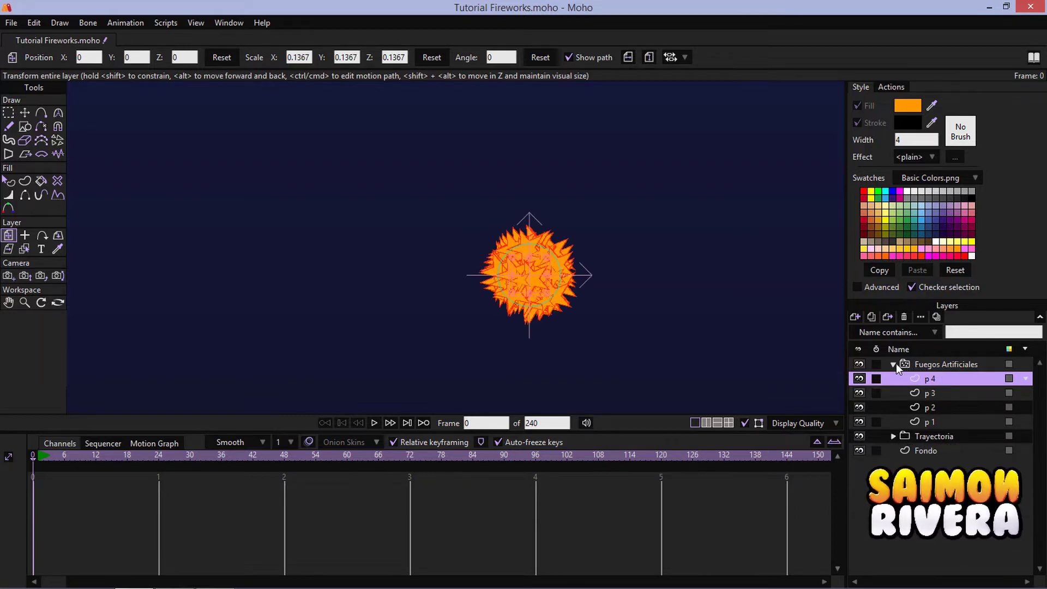
click(894, 364)
Play back the burst with the smaller stars and return to frame 0
scroll(628, 213, down, 6)
drag(636, 232, 577, 263)
scroll(577, 262, up, 4)
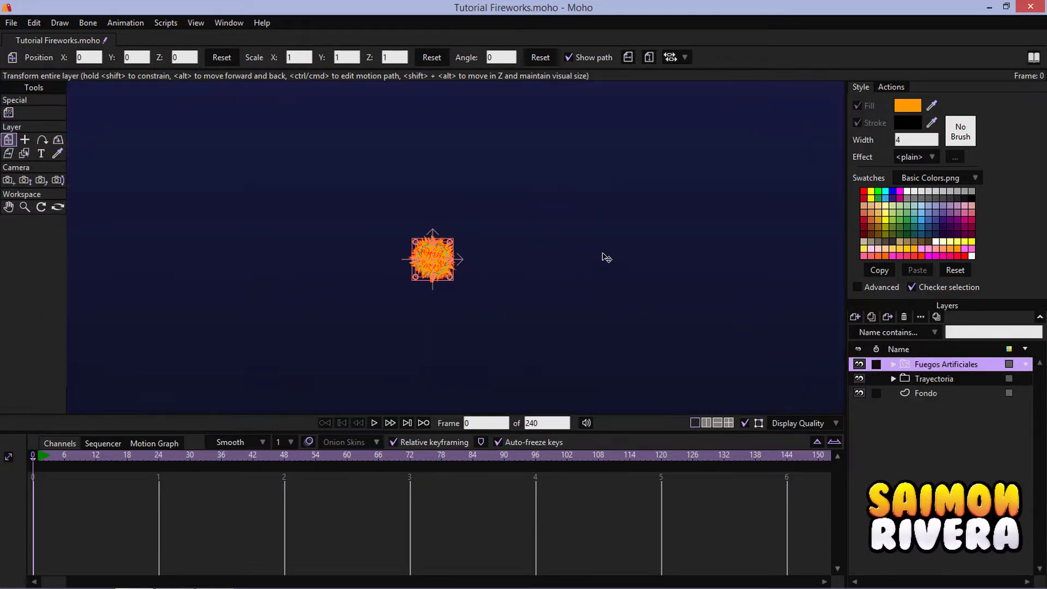
scroll(610, 255, down, 1)
click(377, 423)
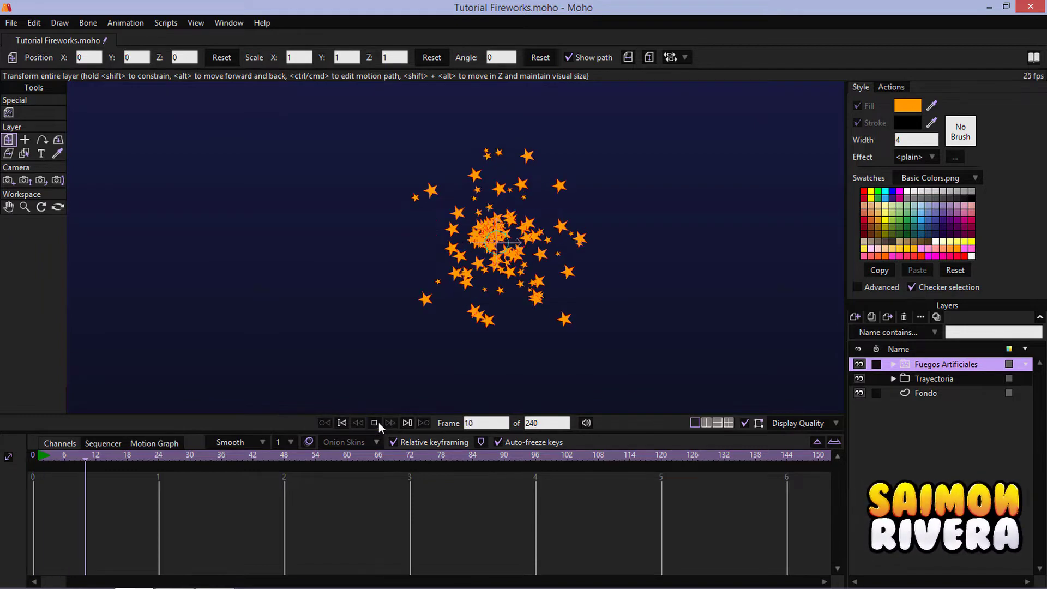
click(377, 423)
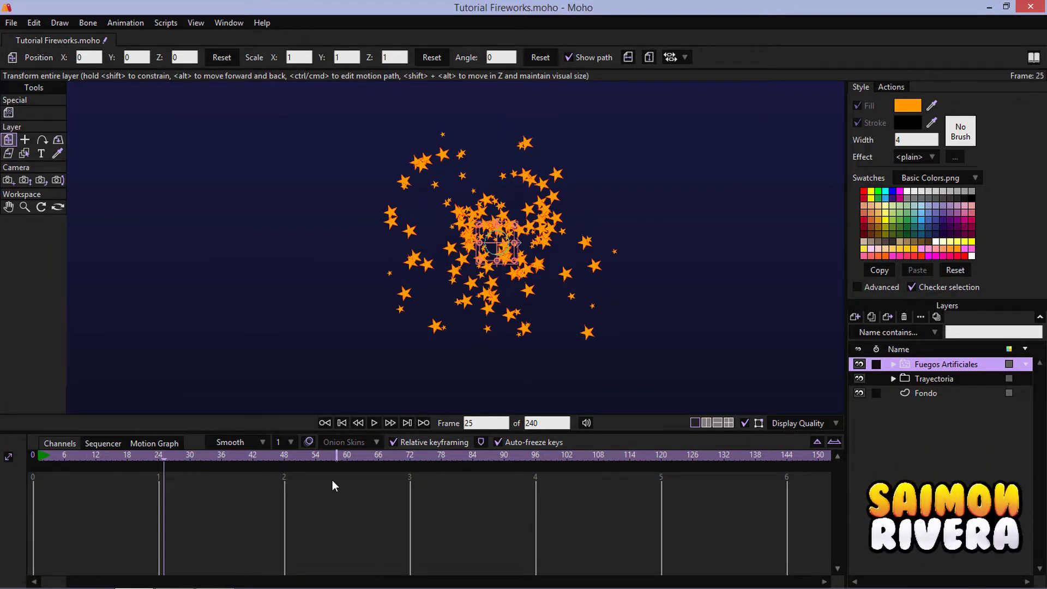
mouse_move(43, 455)
mouse_down()
mouse_move(708, 474)
mouse_move(35, 469)
mouse_up()
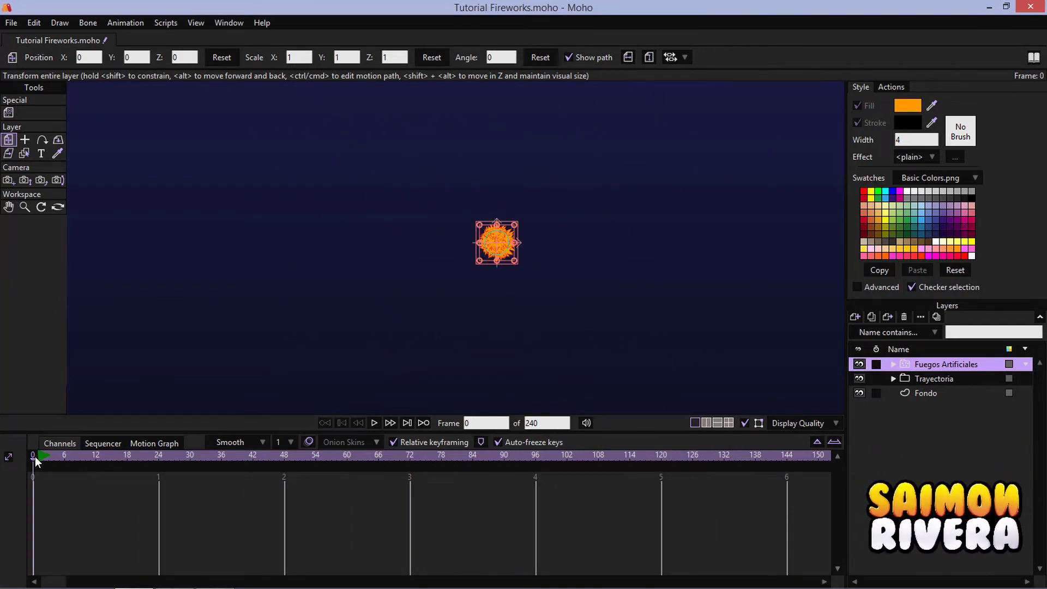
Turn the Fuegos Artificiales particles off at frame 1
click(38, 457)
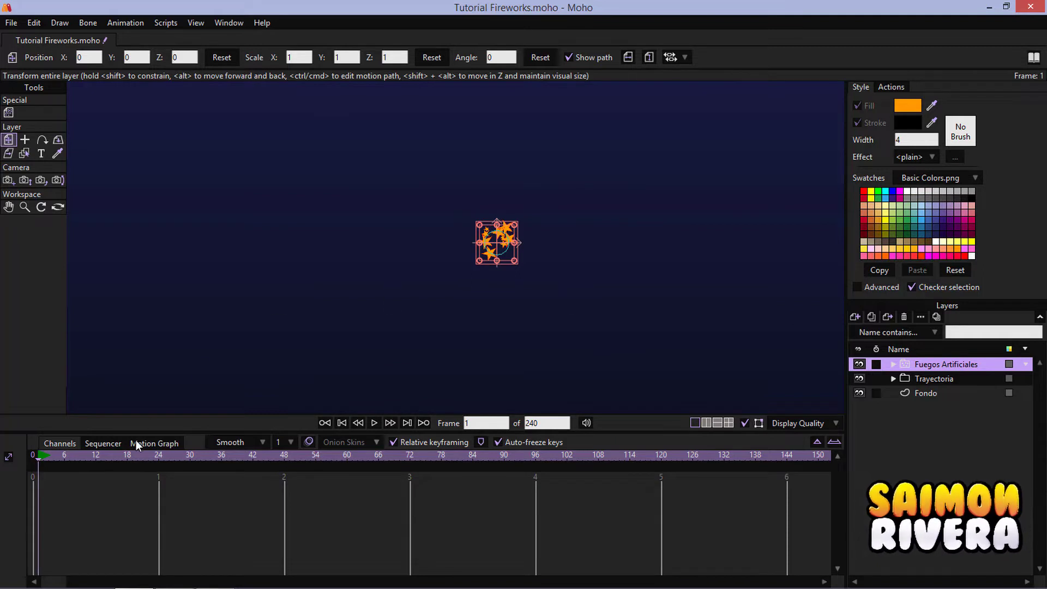
click(9, 113)
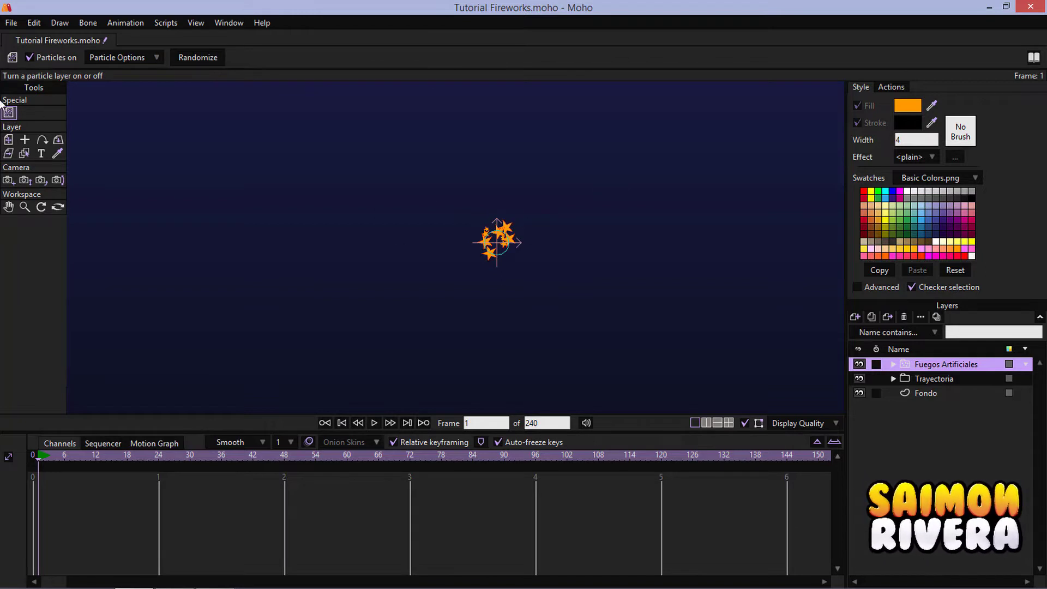
click(38, 58)
click(30, 456)
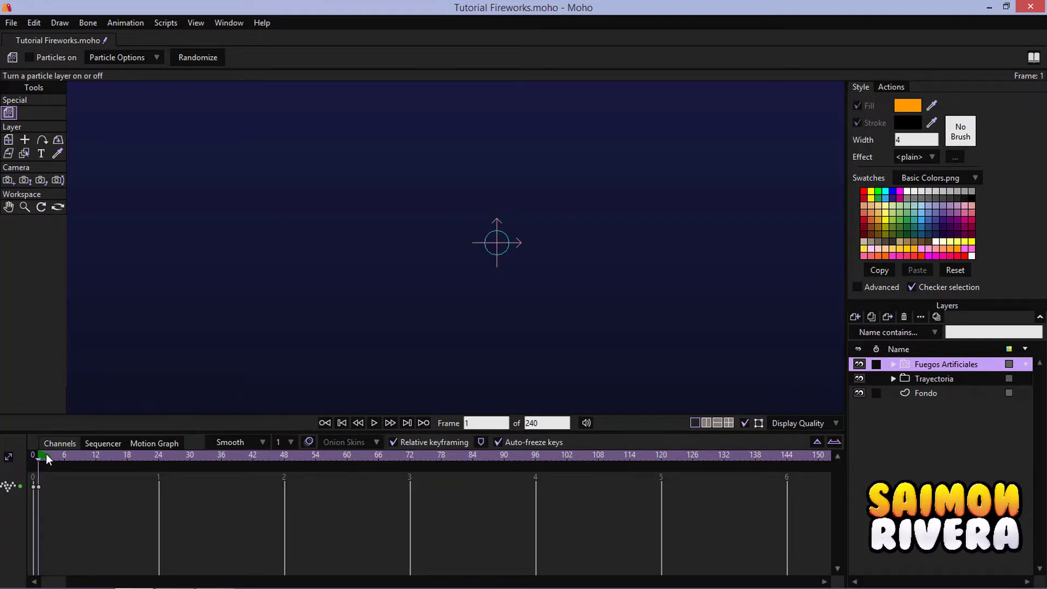
Turn the Fuegos Artificiales particles on at frame 86, where the rocket explodes, and off again at frame 104
drag(563, 448, 242, 457)
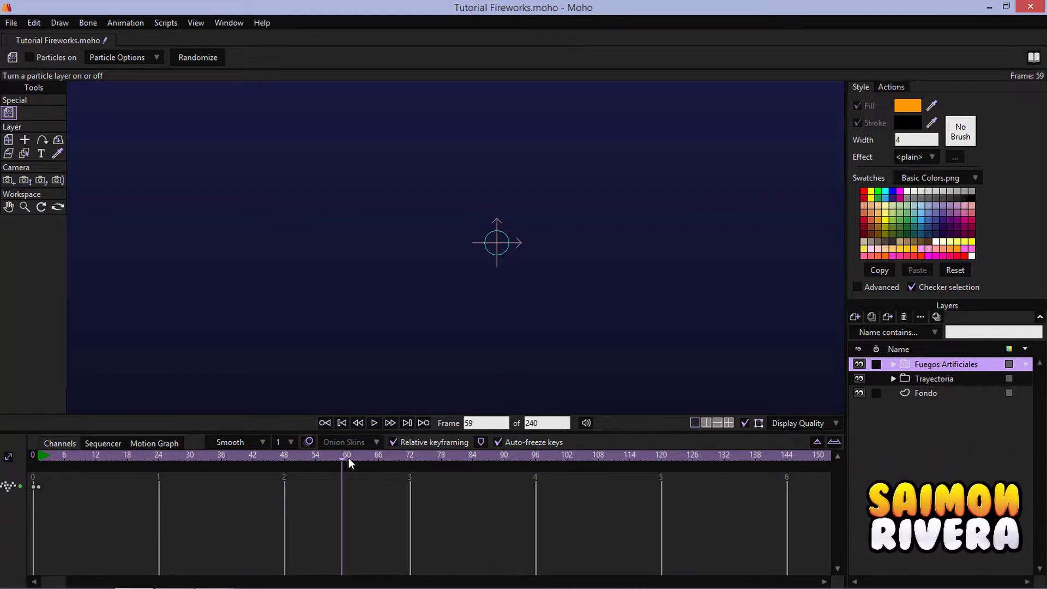
drag(467, 452, 481, 455)
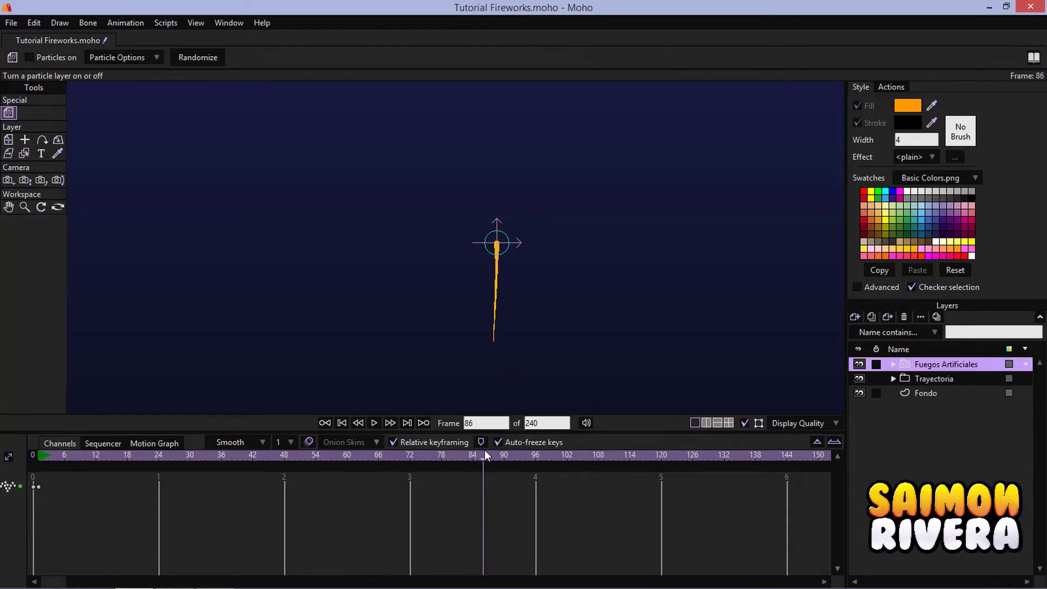
click(58, 57)
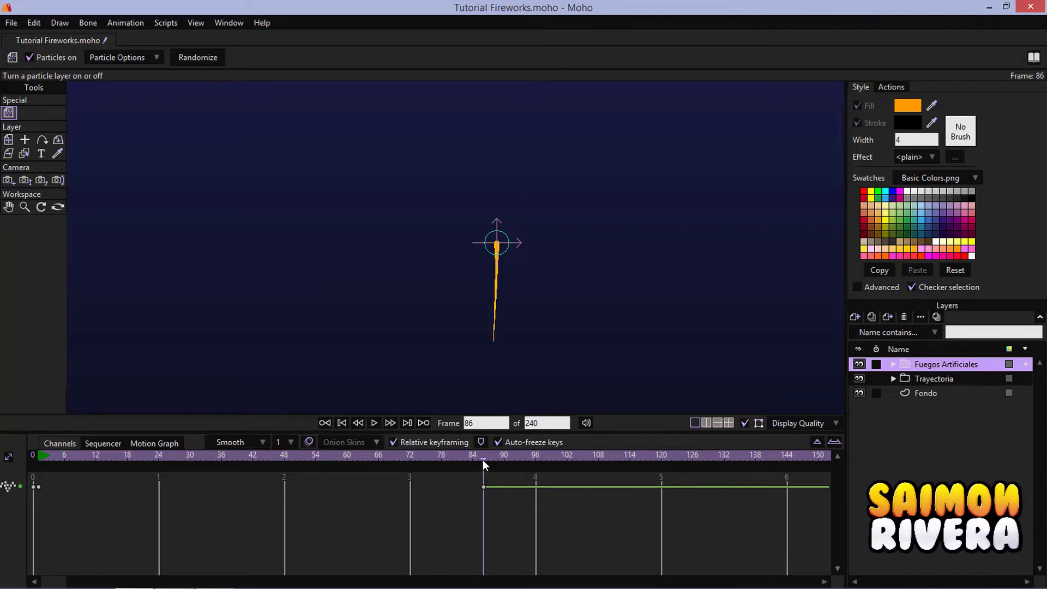
drag(483, 459, 578, 463)
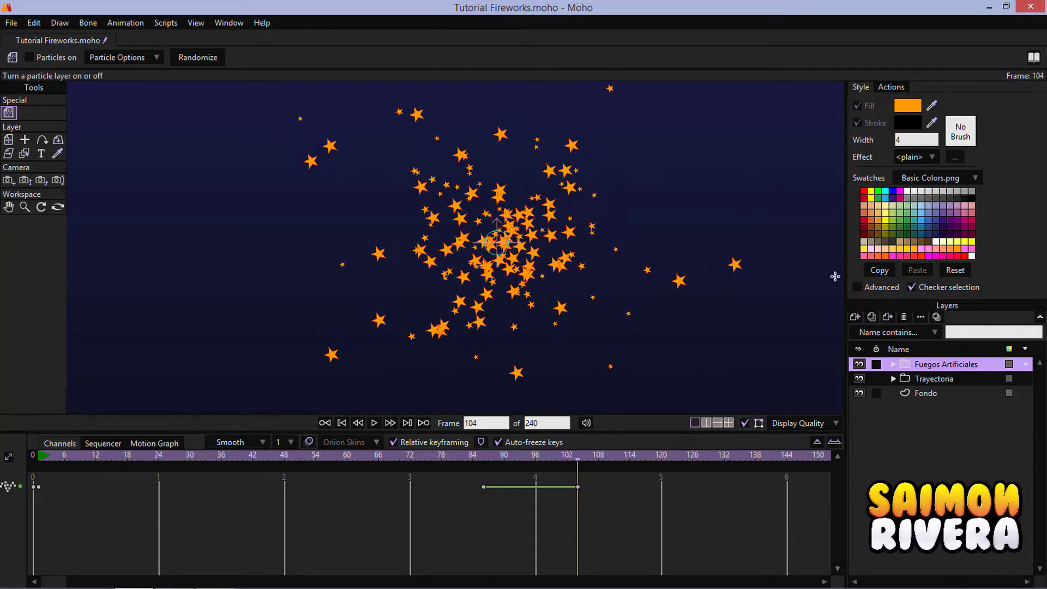
Play back the whole explosion from the start and render frame 95 to check the star burst, returning to frame 0
drag(600, 501, 419, 479)
drag(103, 461, 39, 462)
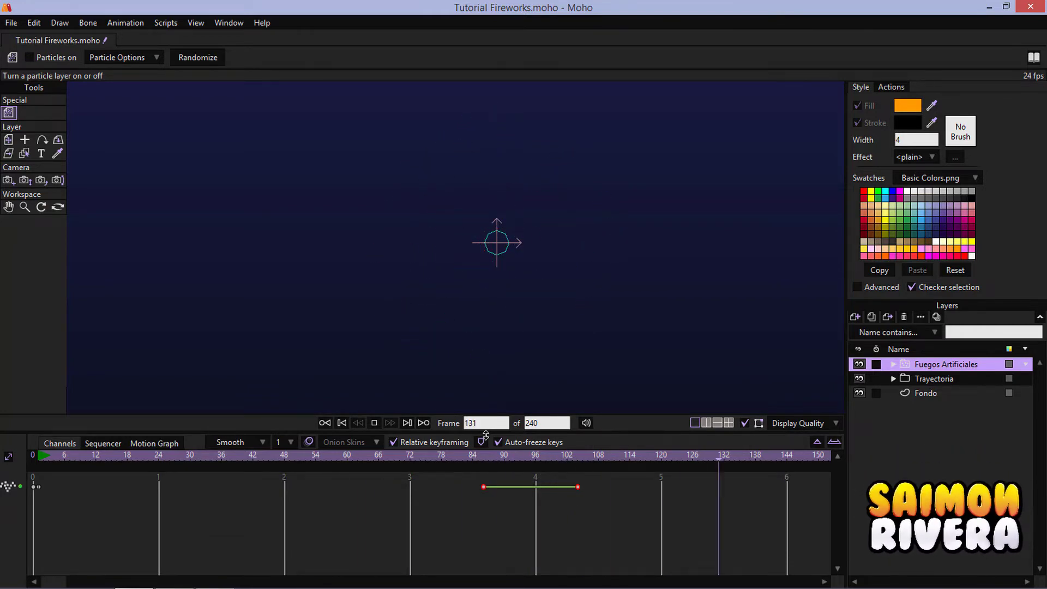
click(373, 424)
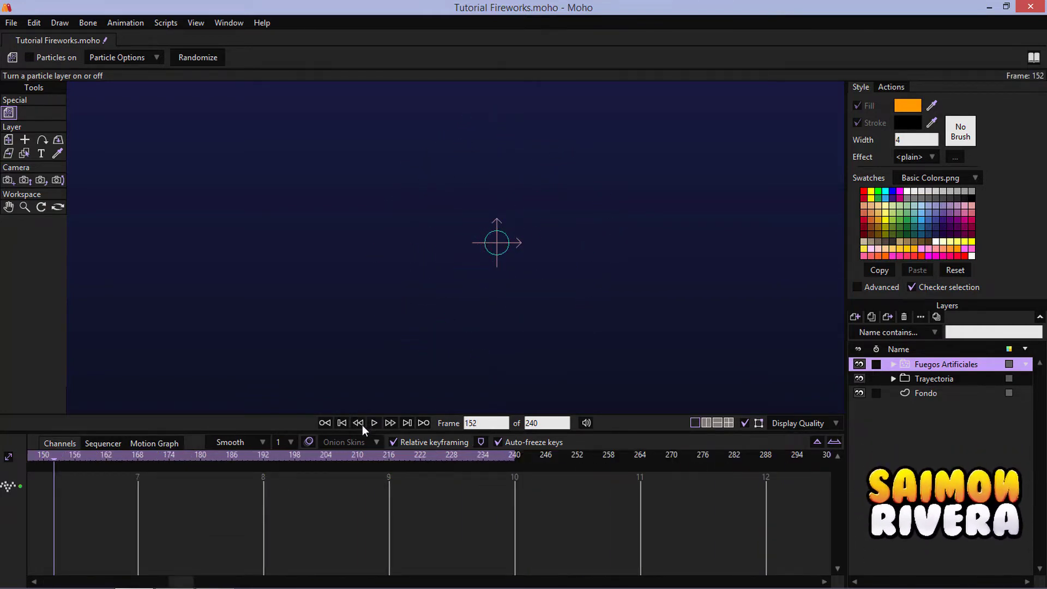
click(346, 424)
drag(439, 456, 531, 443)
key(ctrl+r)
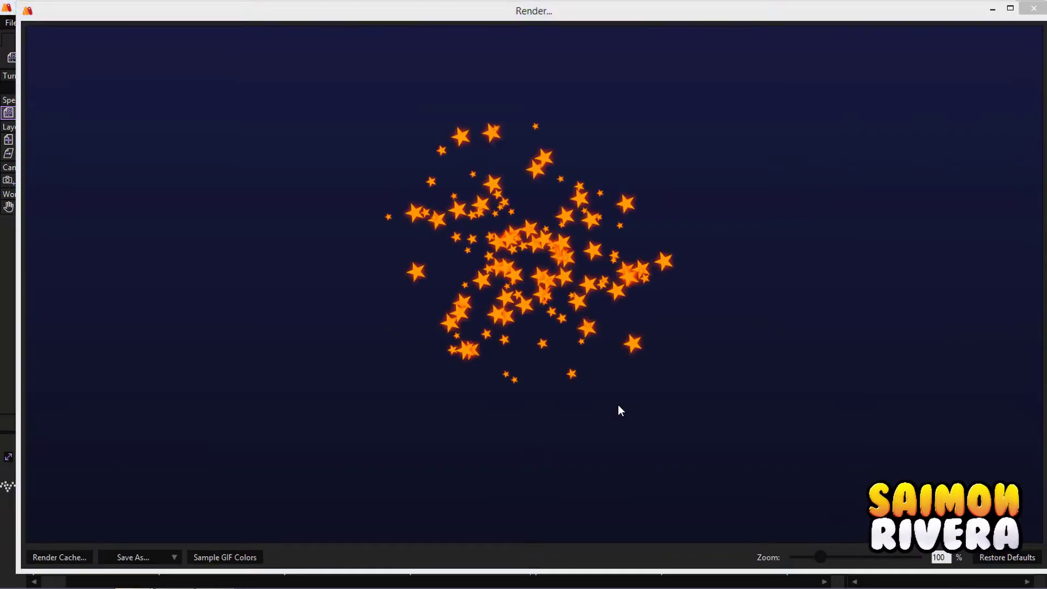
click(1033, 9)
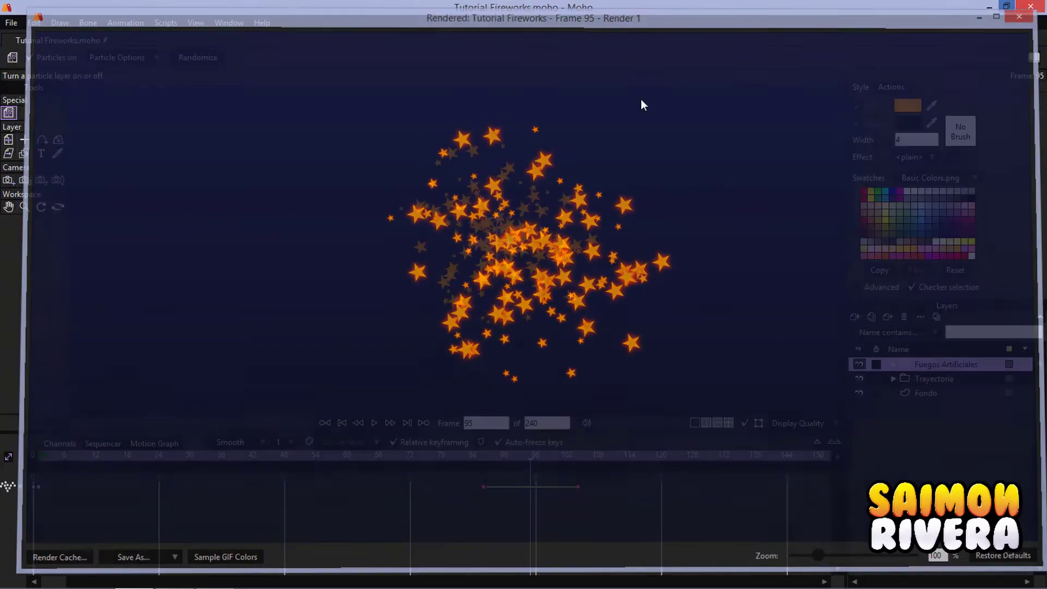
click(31, 456)
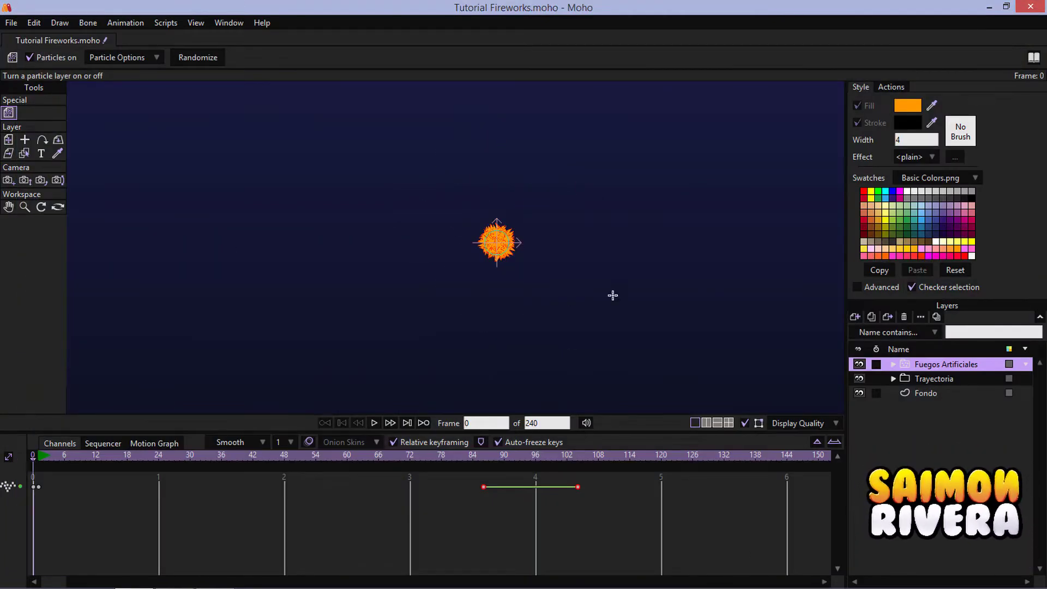
Add a group layer above Fuegos Artificiales and name it Fuego 1
scroll(586, 256, down, 3)
scroll(568, 264, up, 1)
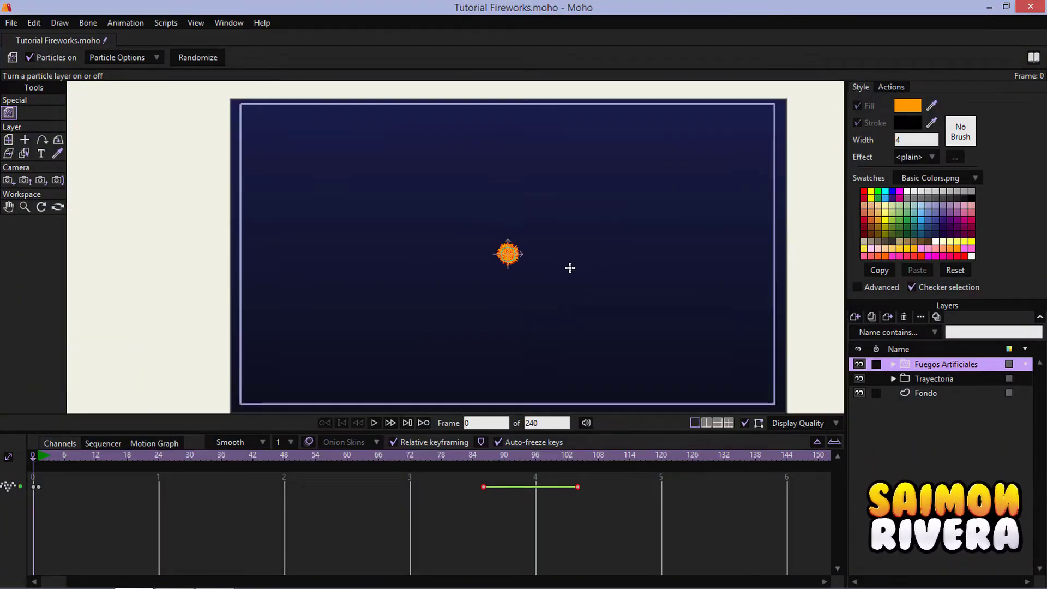
click(854, 316)
click(881, 362)
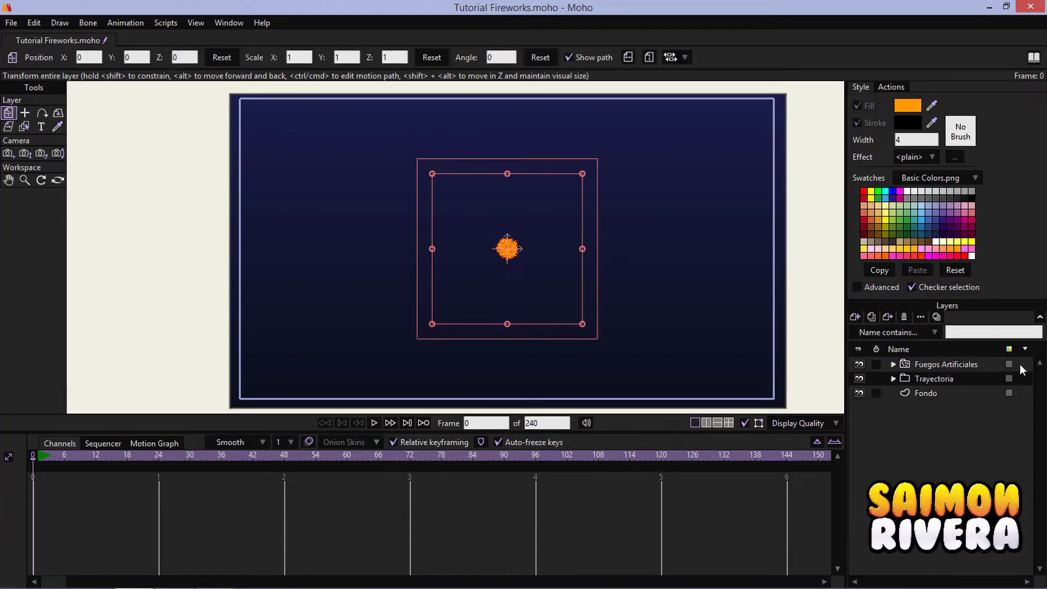
double_click(1020, 364)
text(F)
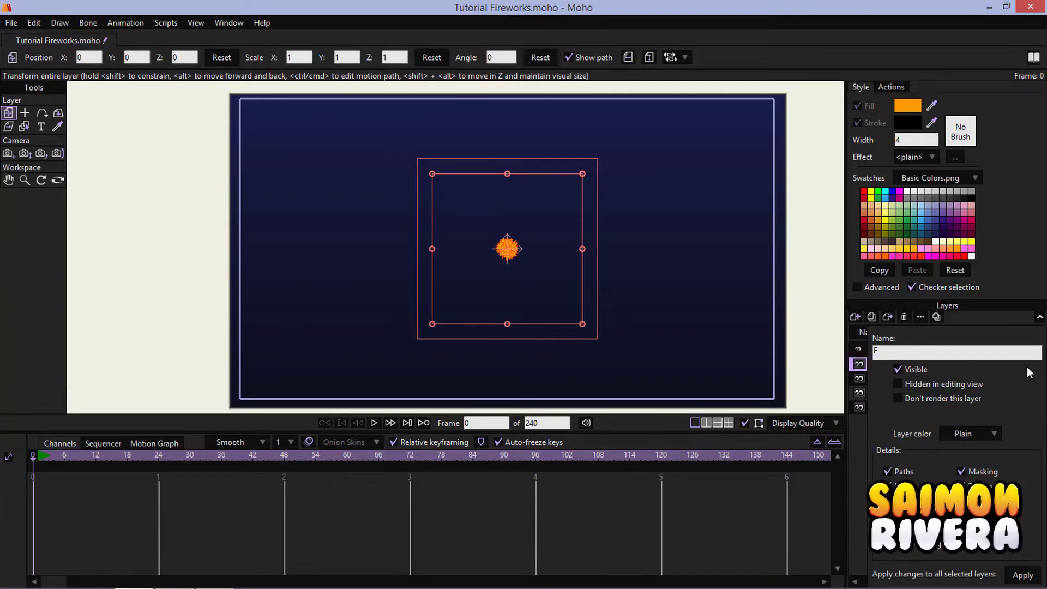
text(uego 1)
key(Return)
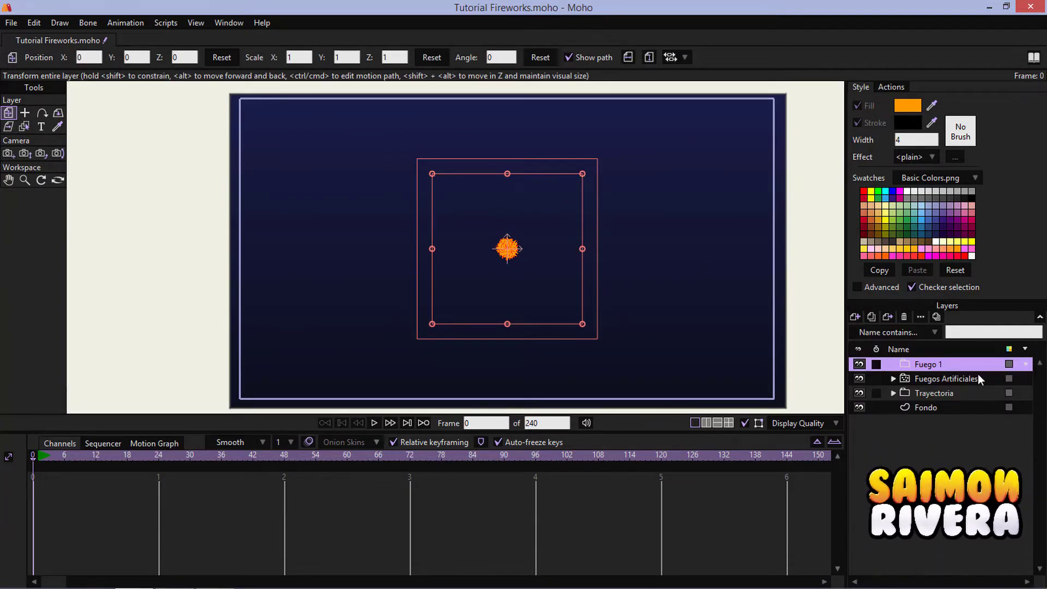
Move the Fuegos Artificiales and Trayectoria layers into the Fuego 1 group
click(965, 379)
shift+click(951, 391)
drag(952, 392, 892, 363)
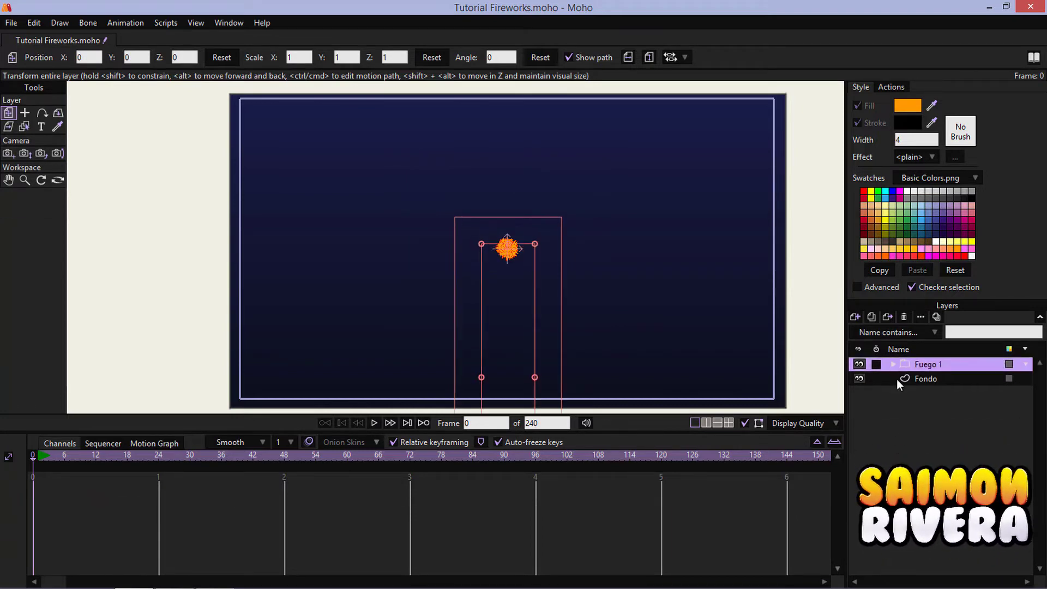
Duplicate the Fuego 1 group and hide the original
click(874, 320)
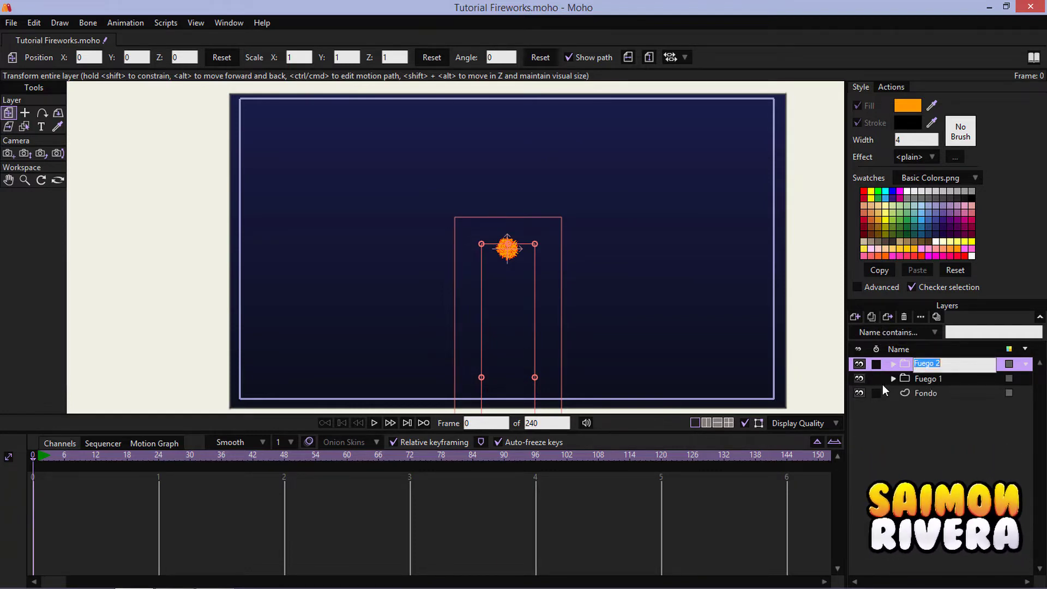
click(860, 378)
Set both the particle count and the preview particles of Fuego 2's Fuegos Artificiales layer to 250
click(899, 365)
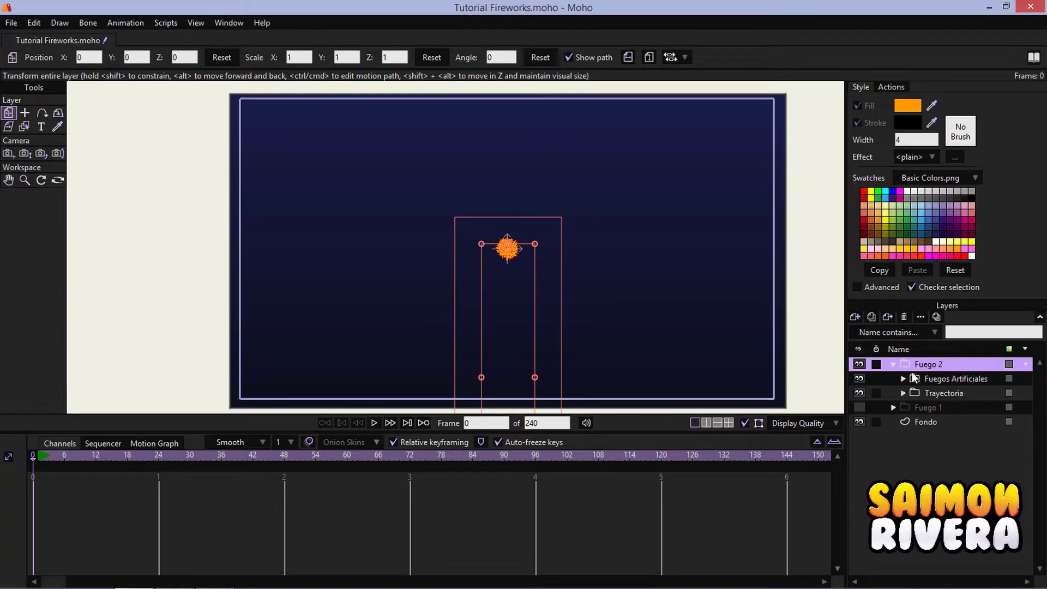
double_click(934, 373)
click(557, 103)
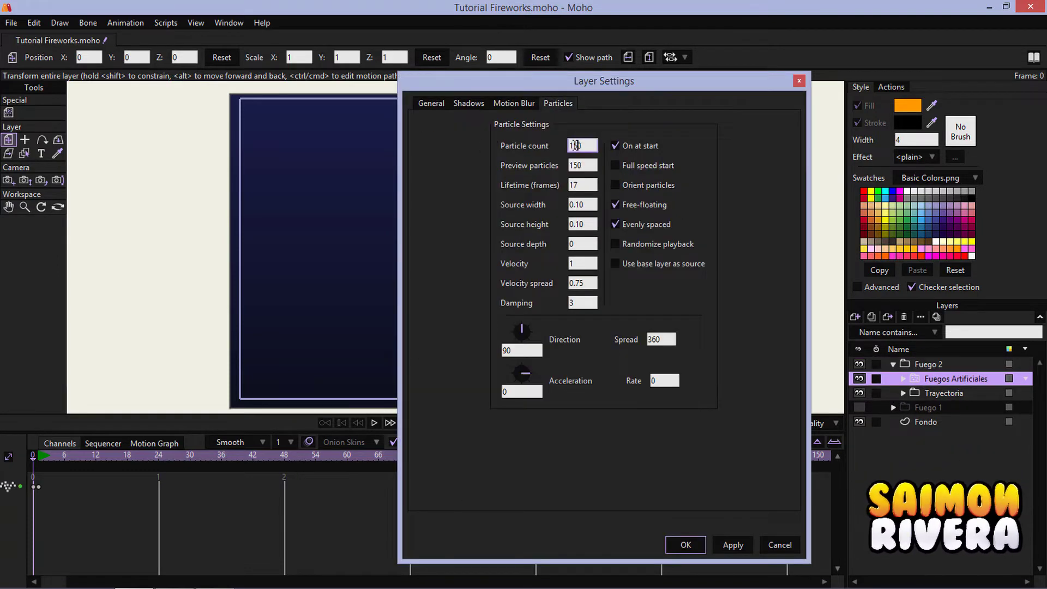
text(250)
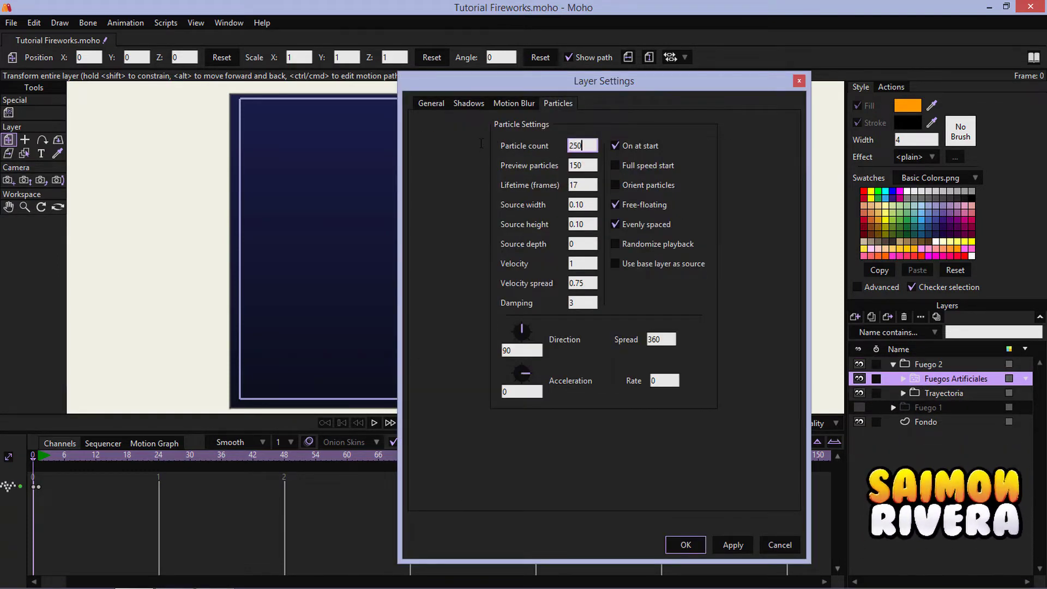
key(Tab)
text(250)
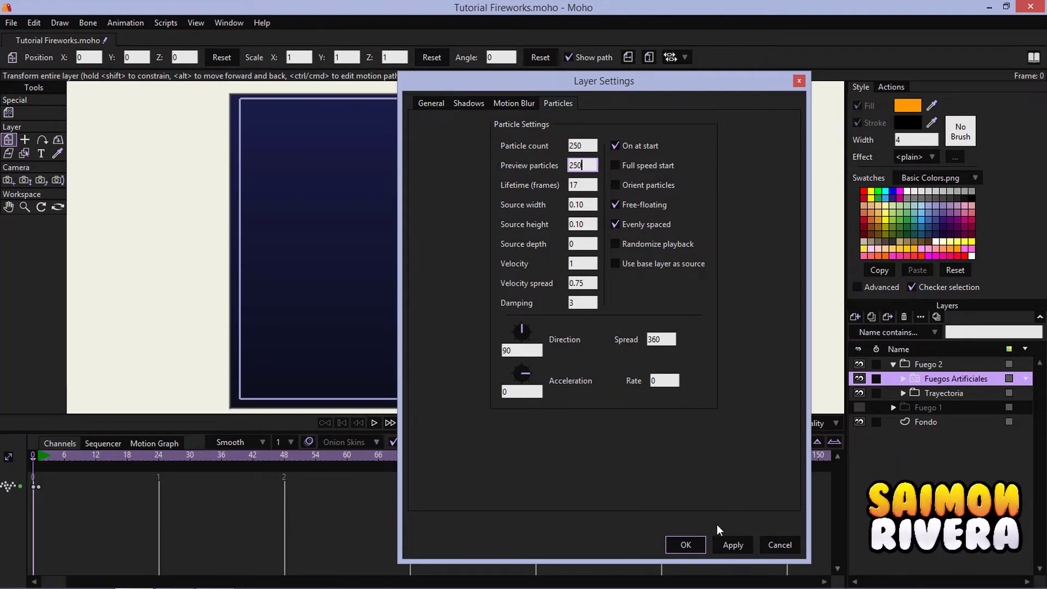
click(701, 544)
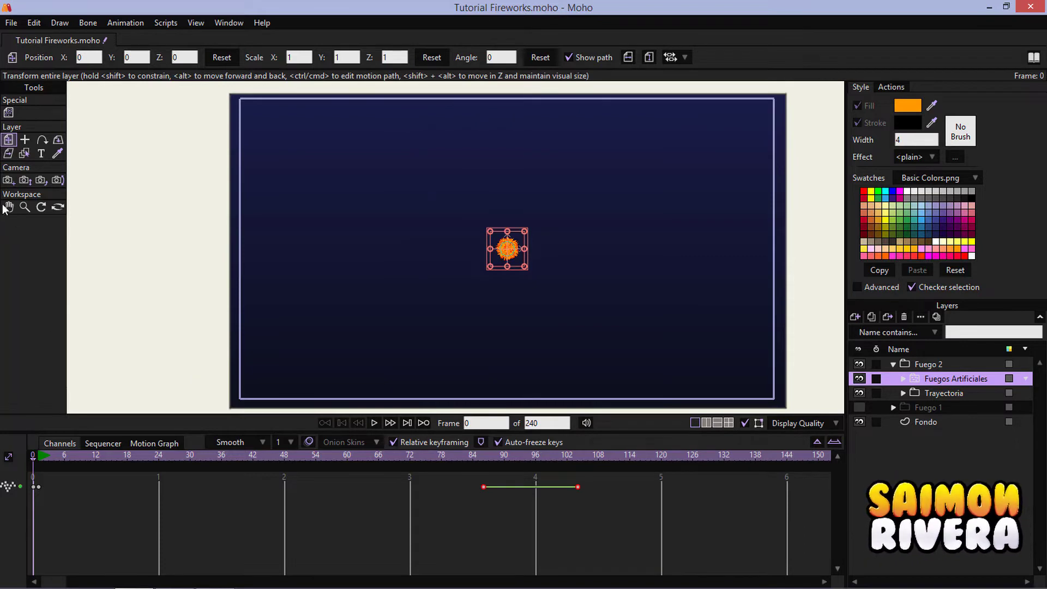
Move the Fuego 2 group to the canvas's upper-left area, at about X -1.16, Y 0.44
click(922, 364)
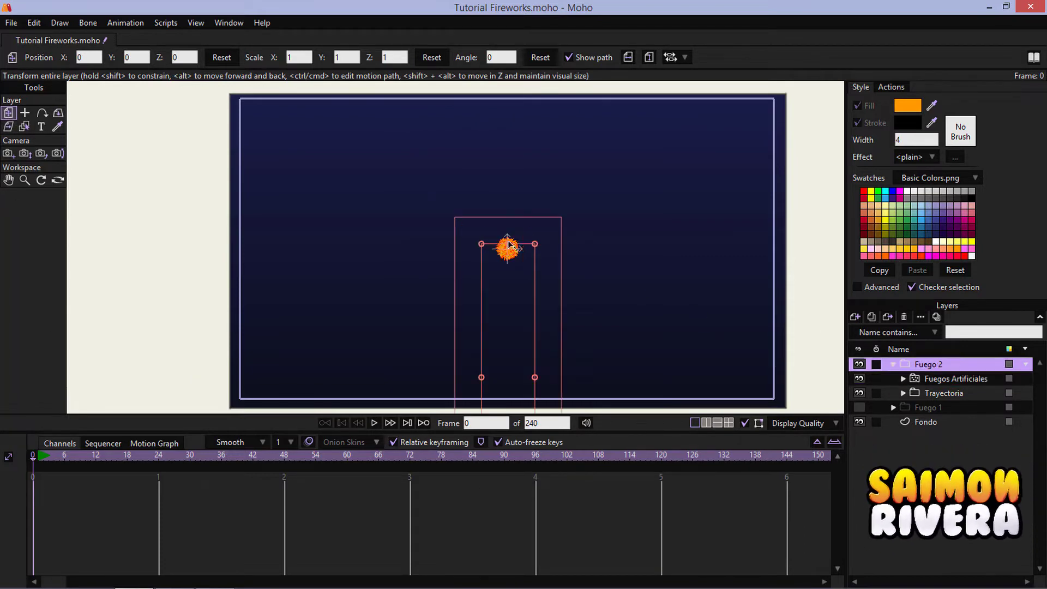
drag(514, 241, 337, 171)
drag(361, 314, 396, 286)
drag(103, 456, 24, 450)
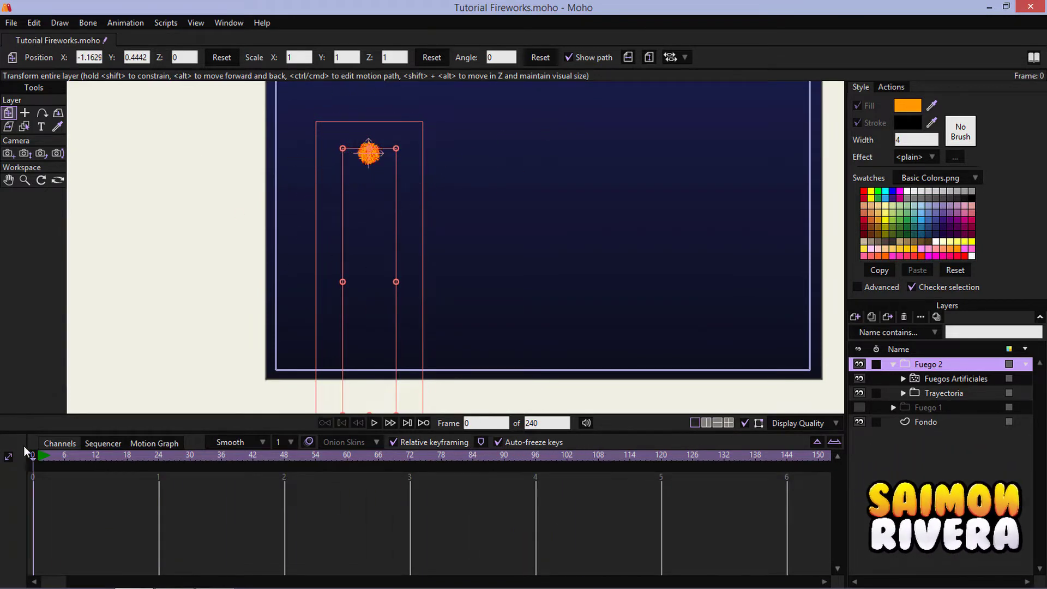
Delete the p 4, p 3 and p 2 layers from Fuego 2's Fuegos Artificiales, keeping only p 1
click(903, 378)
click(951, 437)
scroll(477, 233, up, 5)
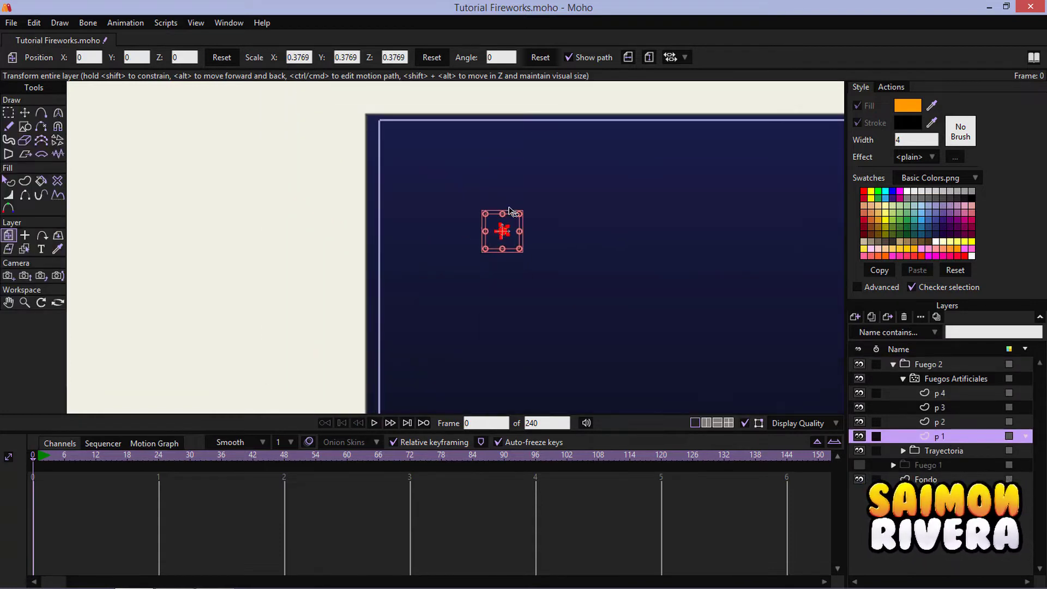
scroll(589, 331, up, 3)
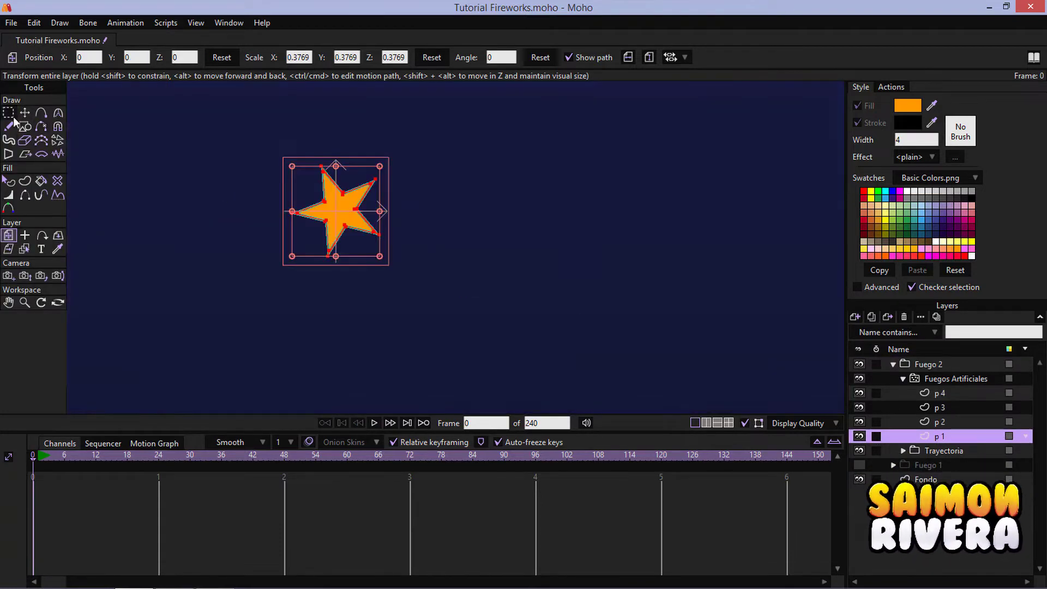
key(g)
click(905, 319)
click(905, 319)
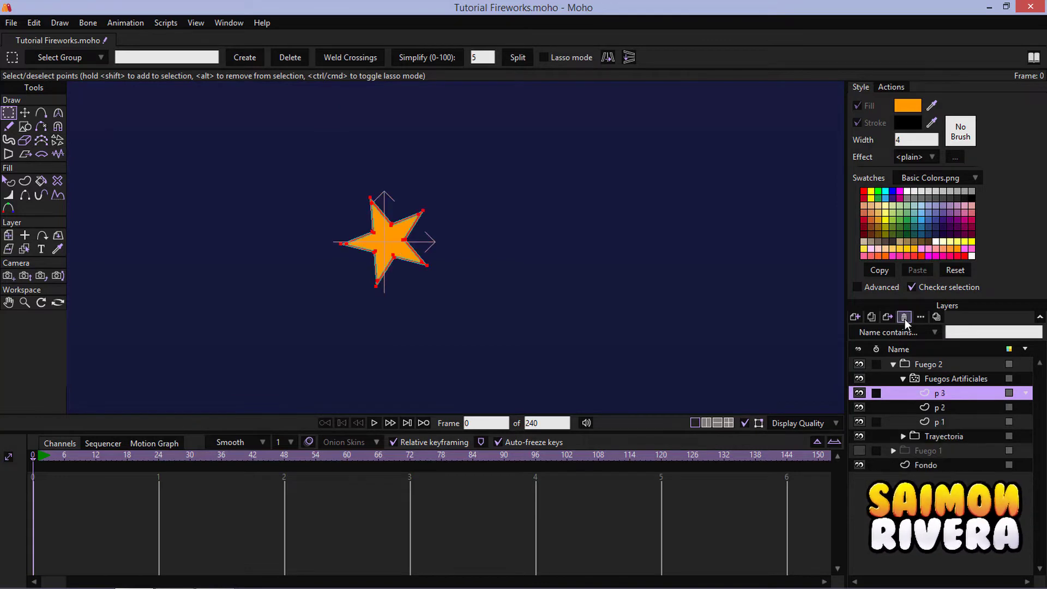
click(905, 320)
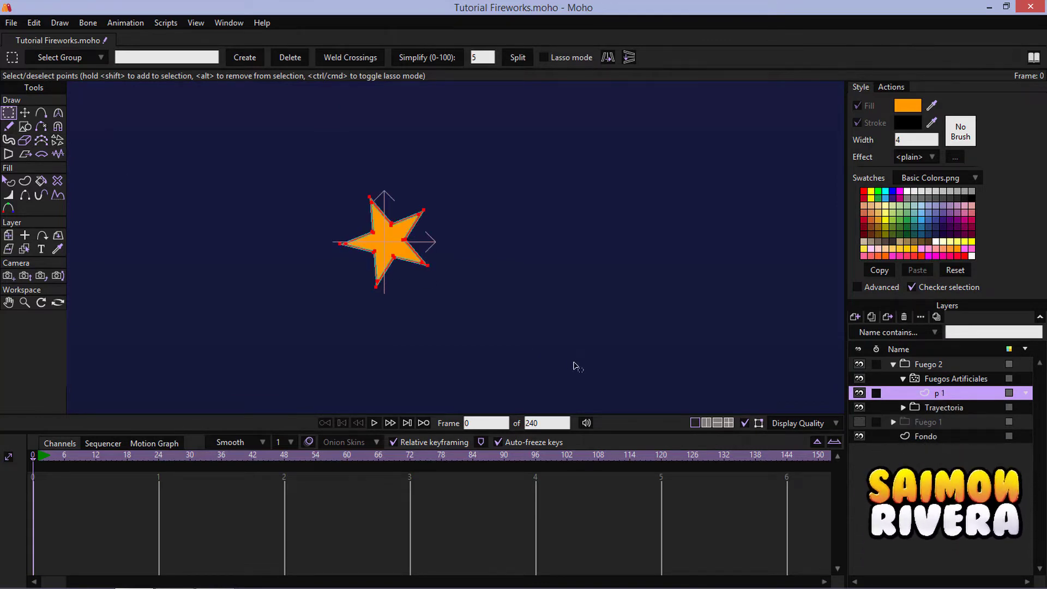
Replace the star in the p 1 layer with a small circle drawn around the layer's origin
key(Delete)
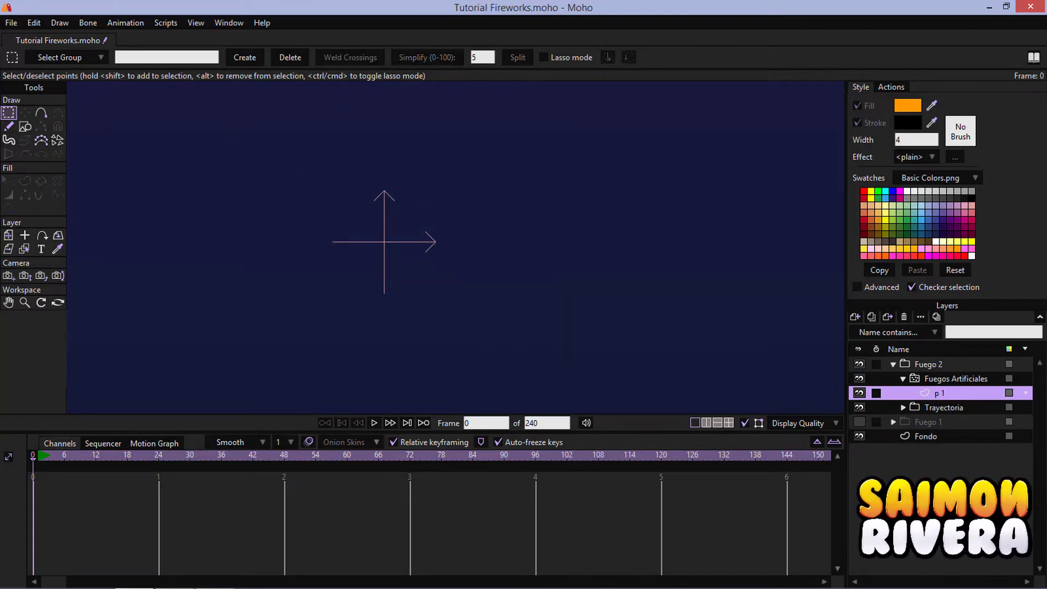
click(24, 126)
click(158, 57)
drag(358, 210, 416, 268)
Center the circle on the layer origin by setting its position to X 0, Y 0
click(9, 181)
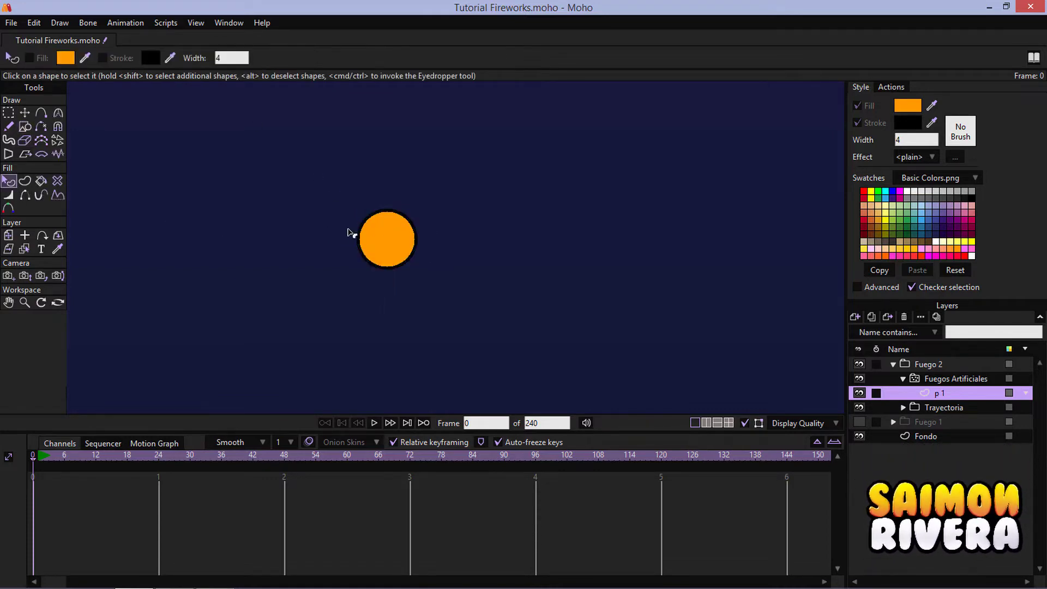
click(361, 235)
click(25, 113)
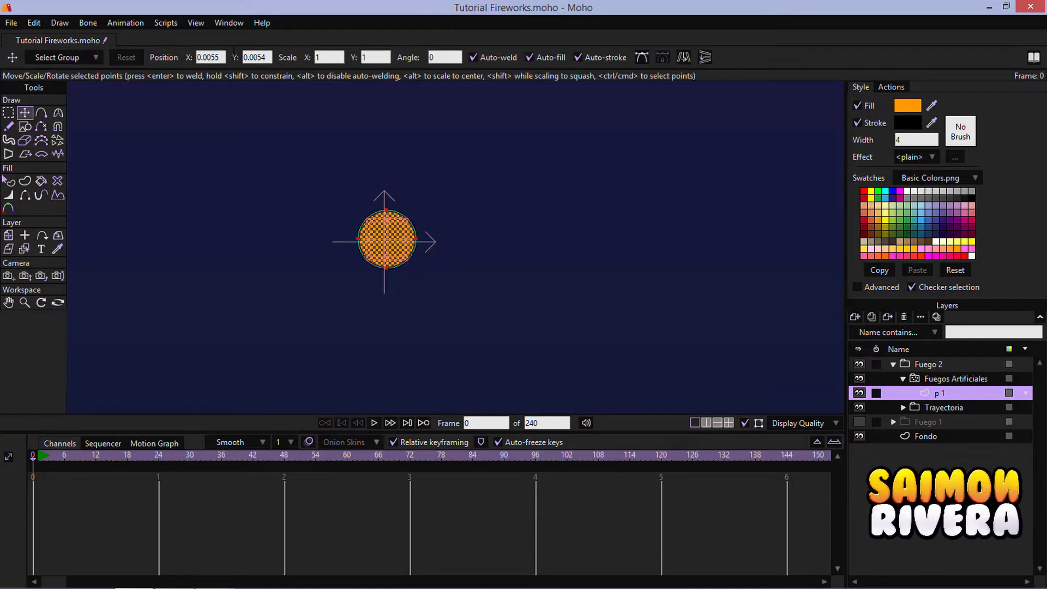
click(210, 56)
drag(269, 57, 147, 66)
text(0)
key(Return)
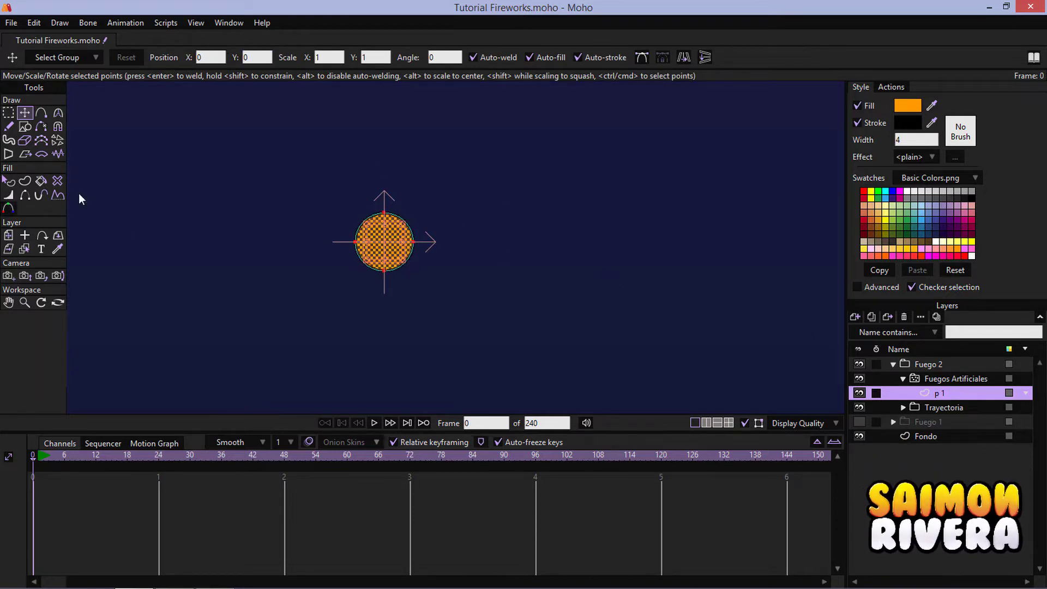
Set the circle's fill color to red D40005 and turn off its stroke
click(911, 109)
drag(892, 116, 891, 103)
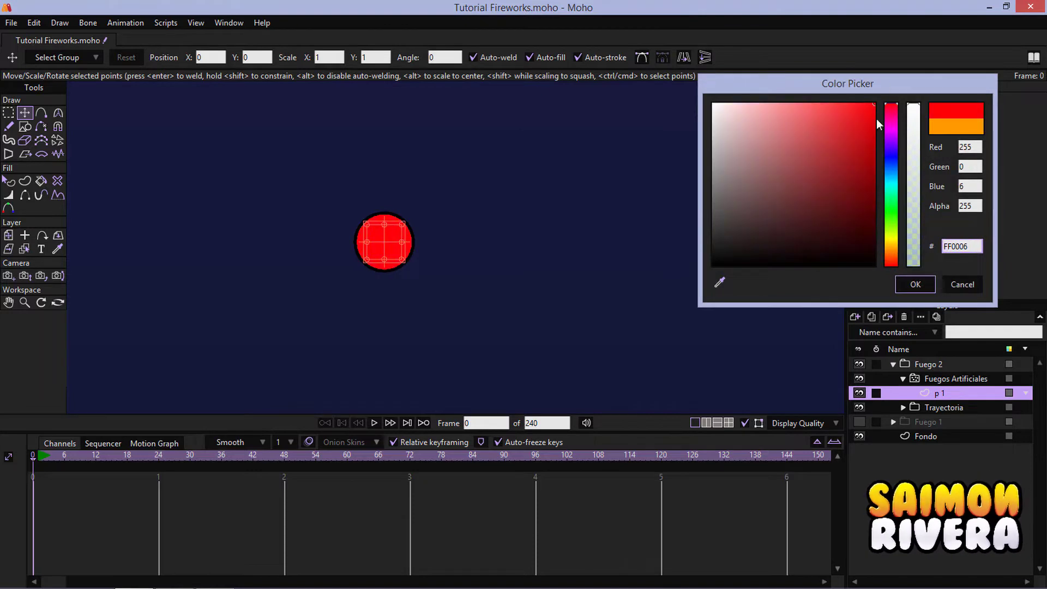
click(875, 130)
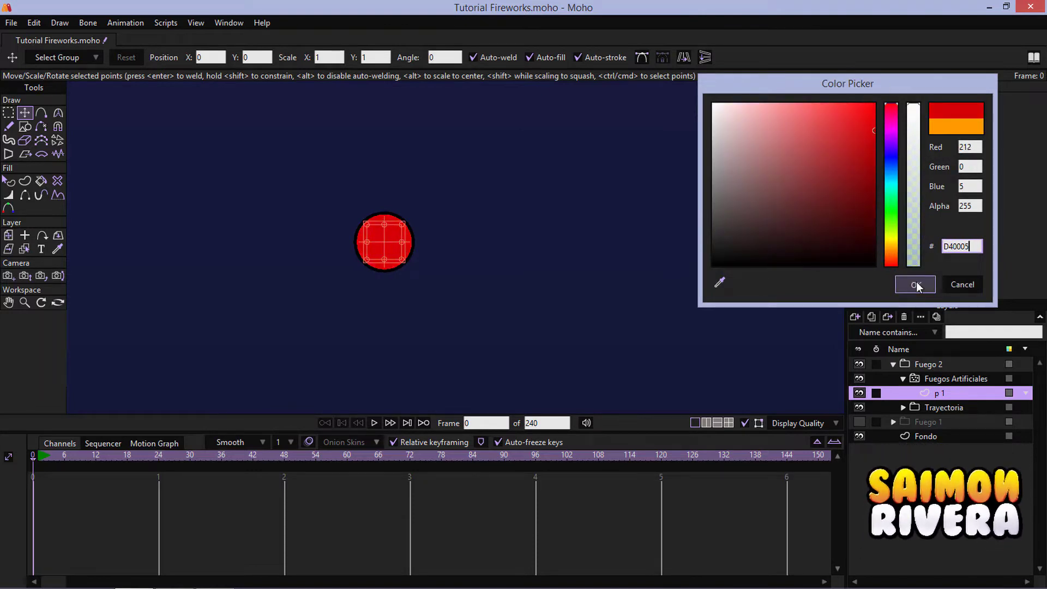
click(915, 284)
Apply the Soft Edge effect with a blur radius of 17.7779 to the circle and render frame 0 to check it
click(922, 157)
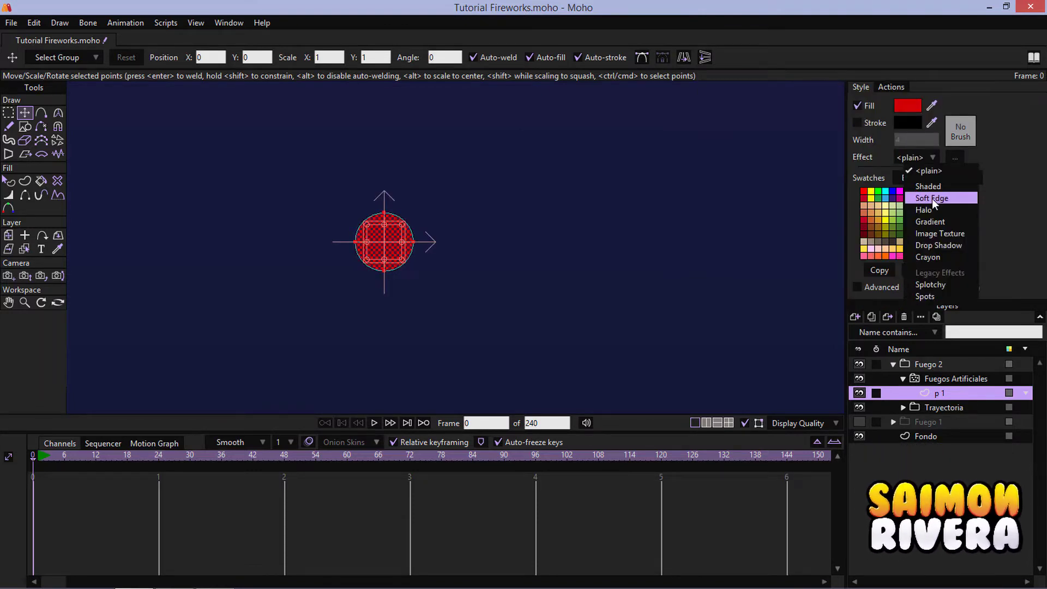
click(931, 198)
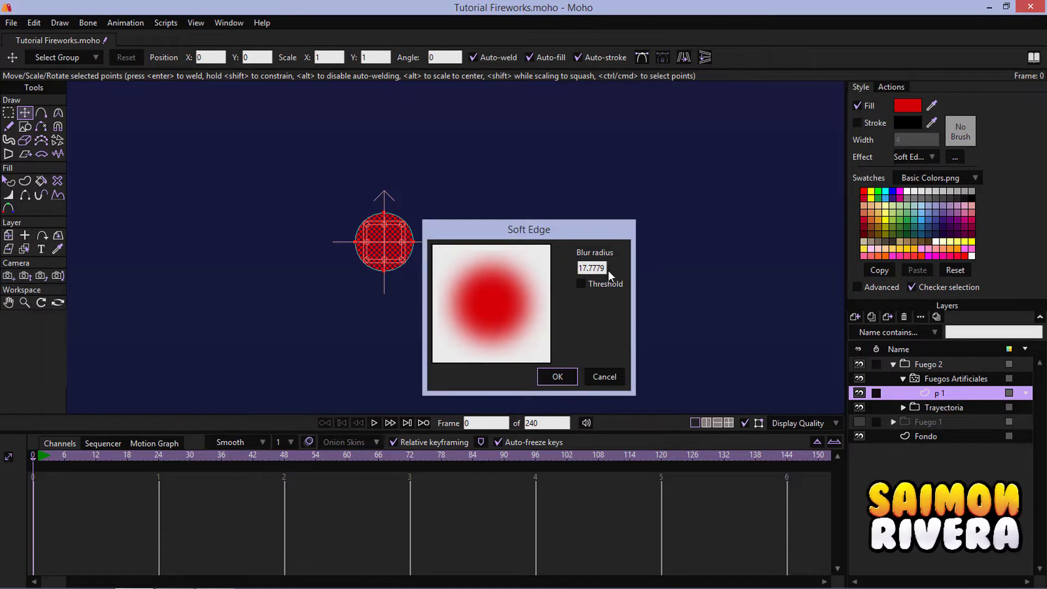
click(556, 377)
key(ctrl+r)
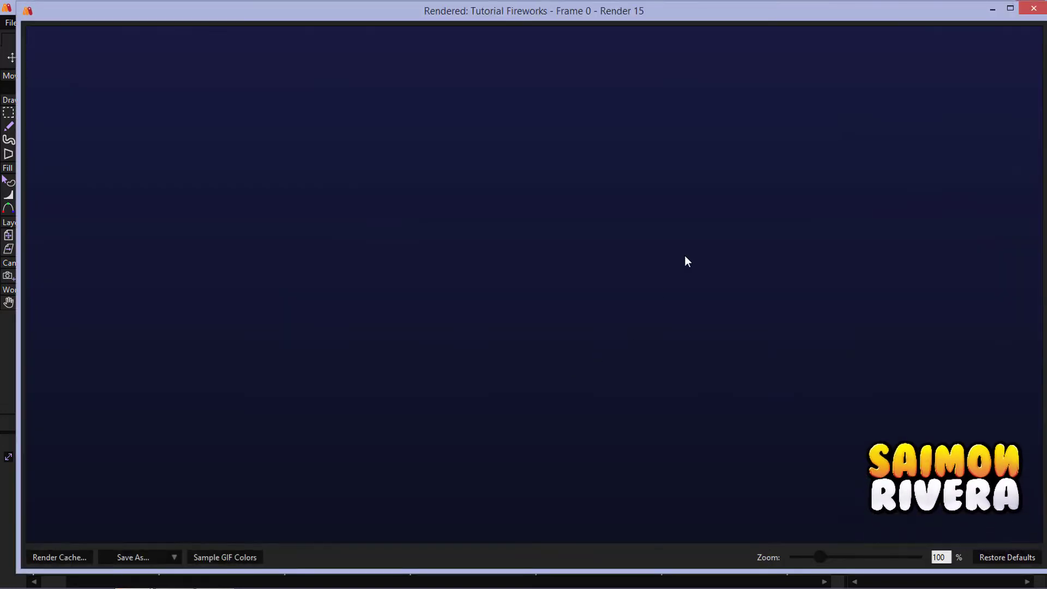
Render frame 0 once more and move the p 1 layer into the Fuegos Artificiales particle layer
click(1033, 8)
drag(934, 381, 934, 372)
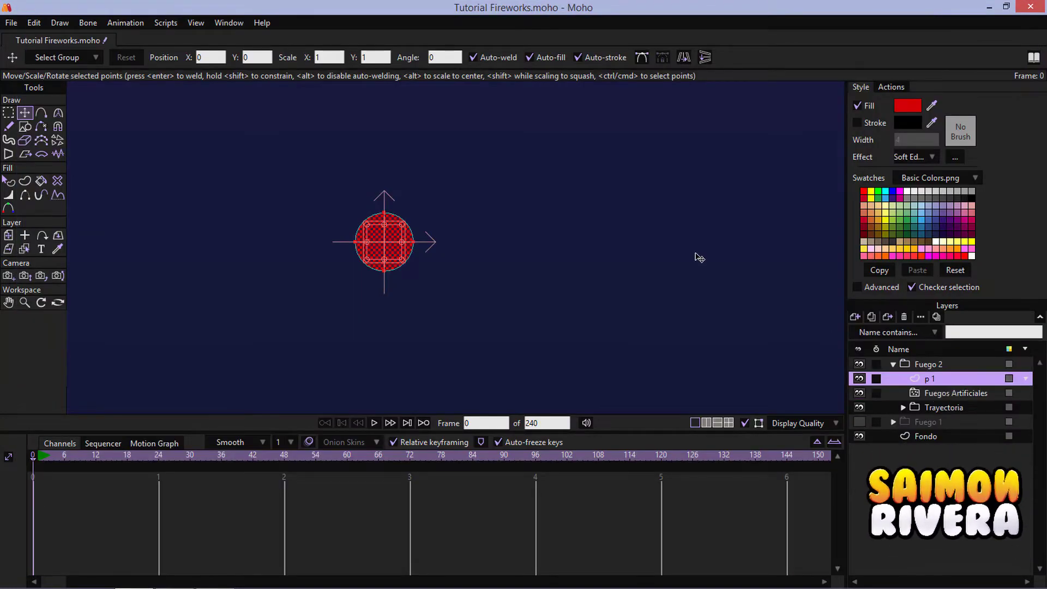
key(ctrl+r)
click(1035, 10)
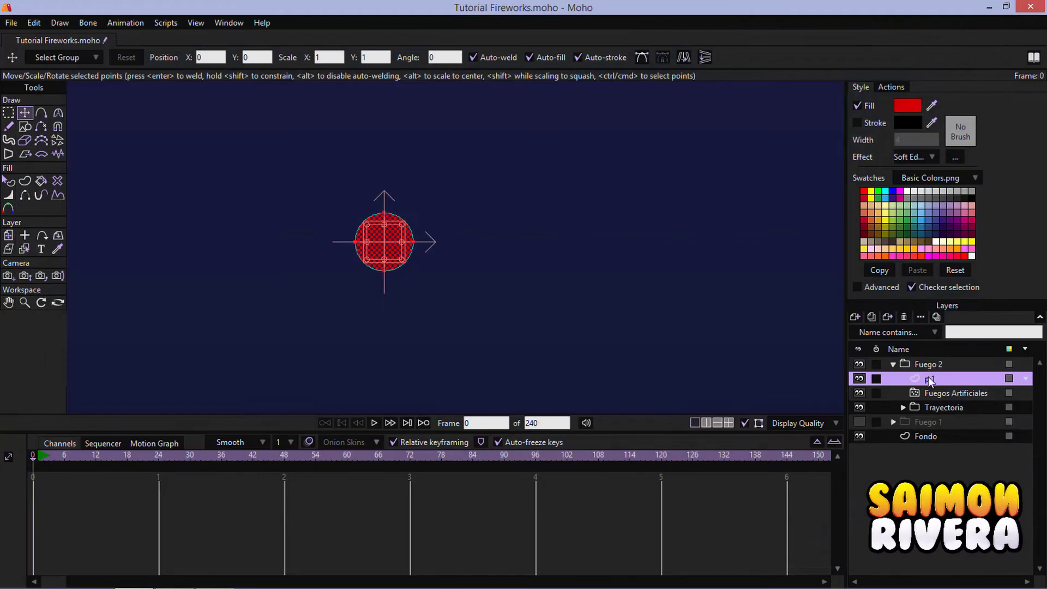
click(931, 394)
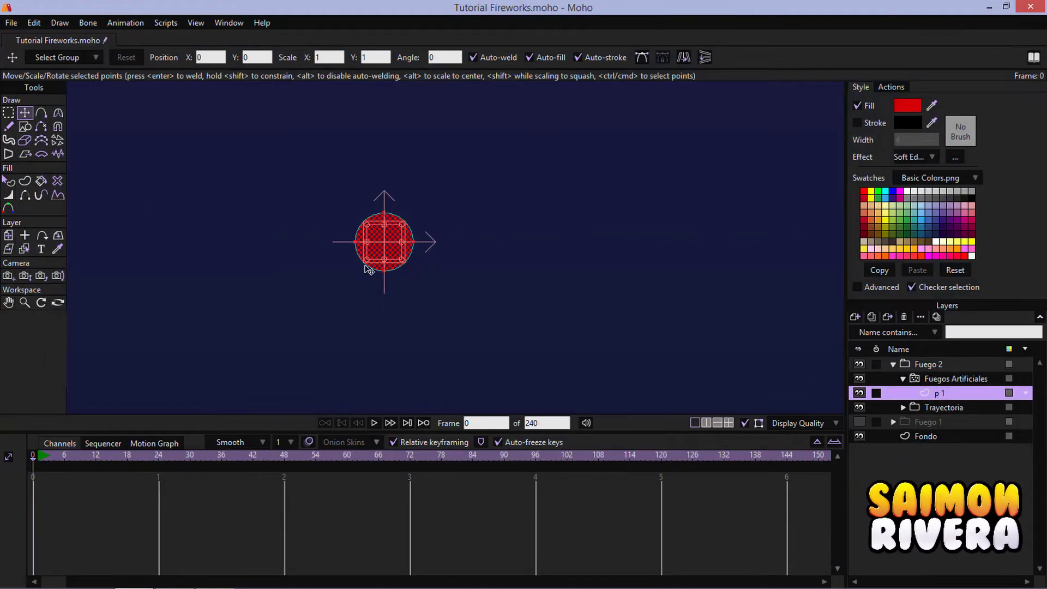
Add a smaller copy of the circle inside the red one and center it at position X 0, Y 0
scroll(392, 256, up, 2)
scroll(391, 253, up, 2)
drag(435, 286, 400, 251)
text(0)
drag(267, 58, 102, 60)
text(0)
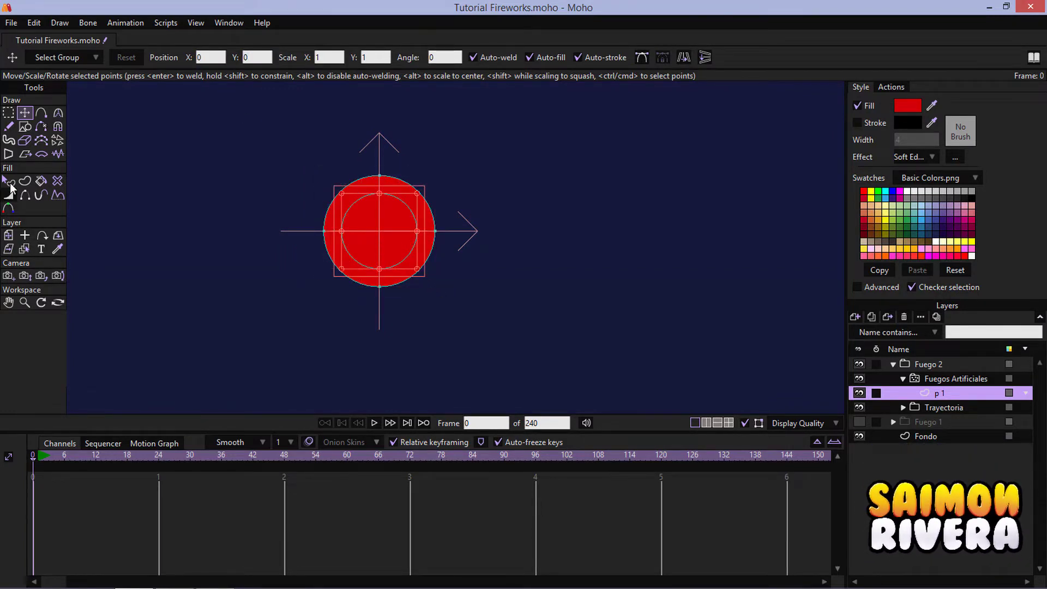
Set the inner circle's fill color to yellow FFC600 and its effect to plain
click(8, 181)
click(908, 106)
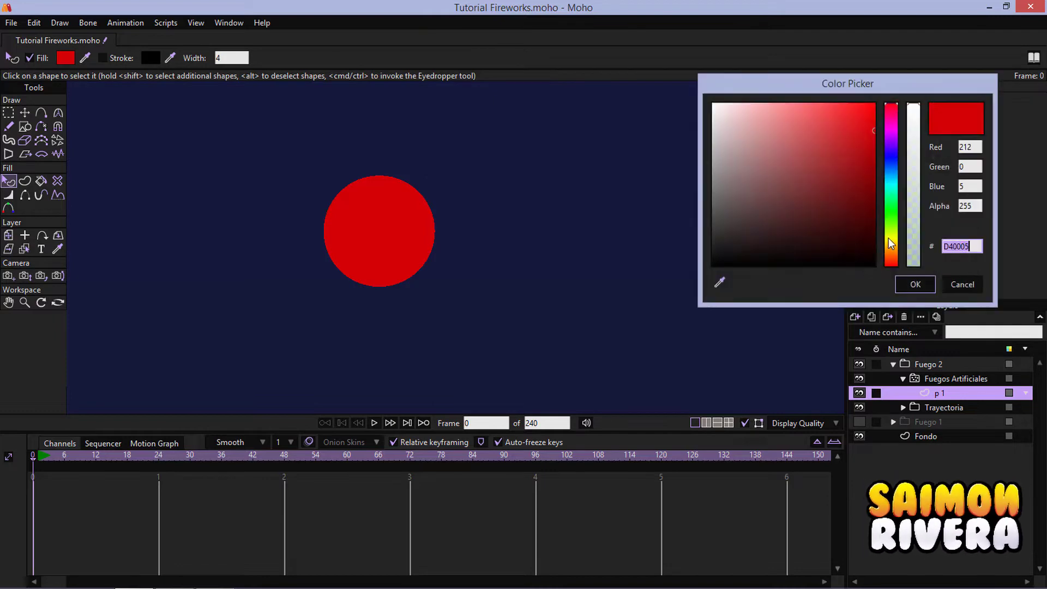
click(892, 244)
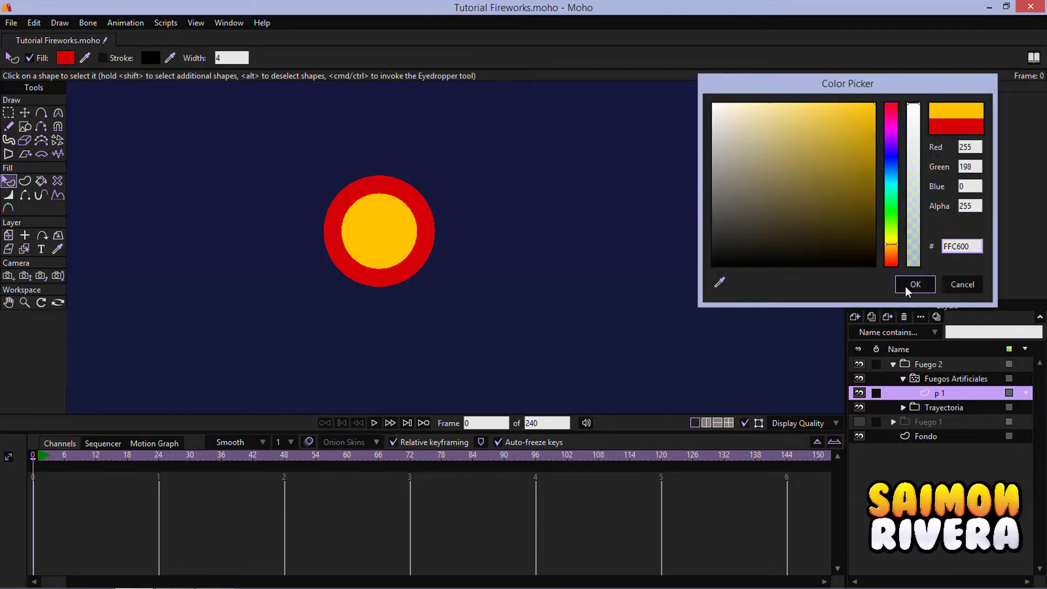
click(915, 284)
click(917, 157)
click(921, 170)
Enlarge the yellow inner circle slightly and recenter it at position X 0, Y 0
key(t)
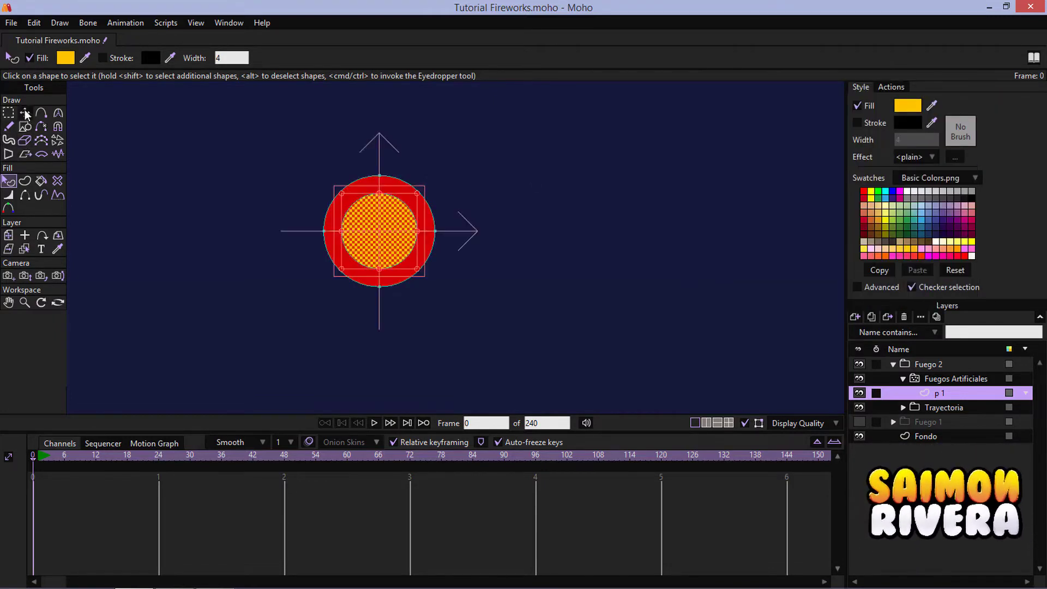
drag(417, 193, 430, 180)
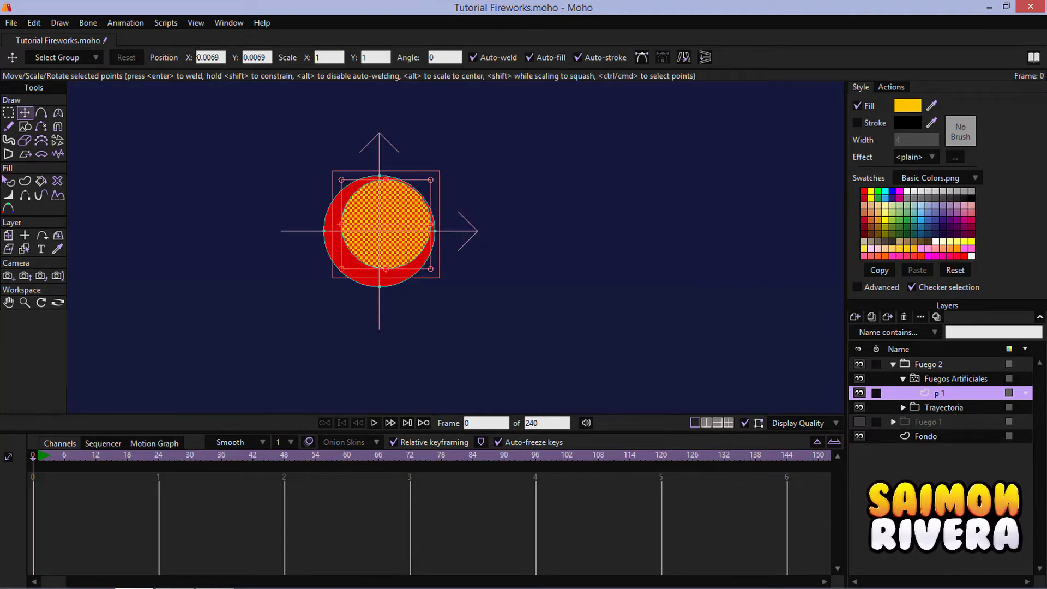
drag(220, 58, 156, 58)
click(250, 57)
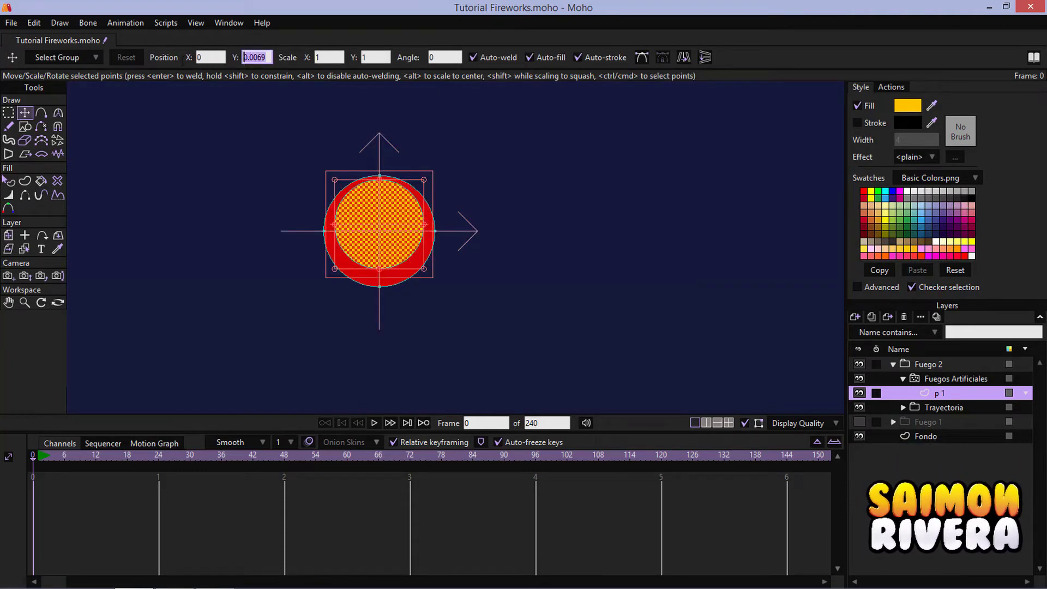
text(0)
key(Return)
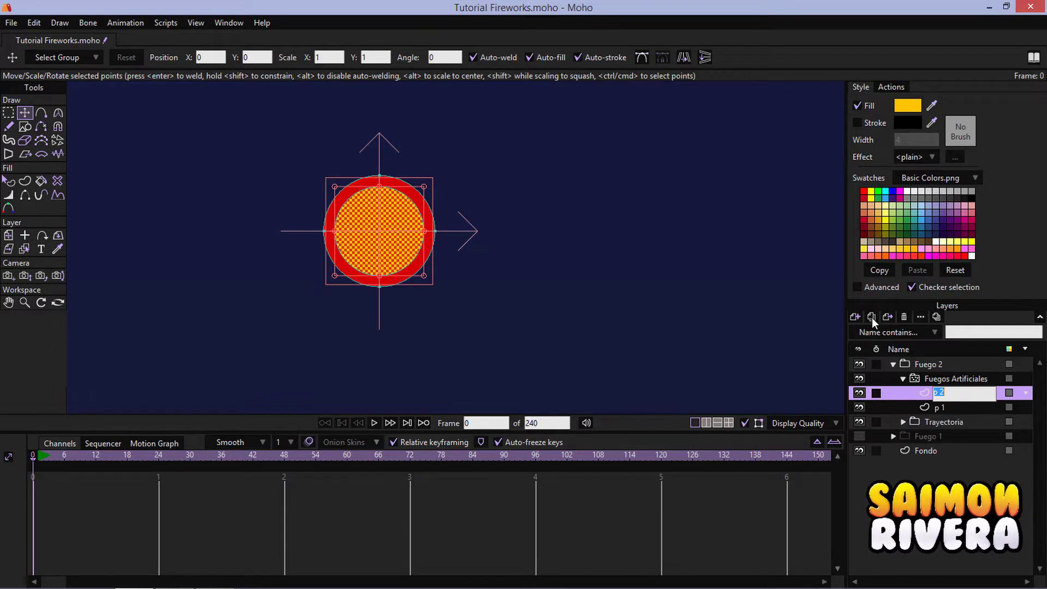
Duplicate the p 1 particle layer four times, scaling the copies down and rotating them slightly
click(872, 317)
click(8, 235)
drag(441, 176, 427, 202)
click(873, 317)
click(871, 317)
click(873, 317)
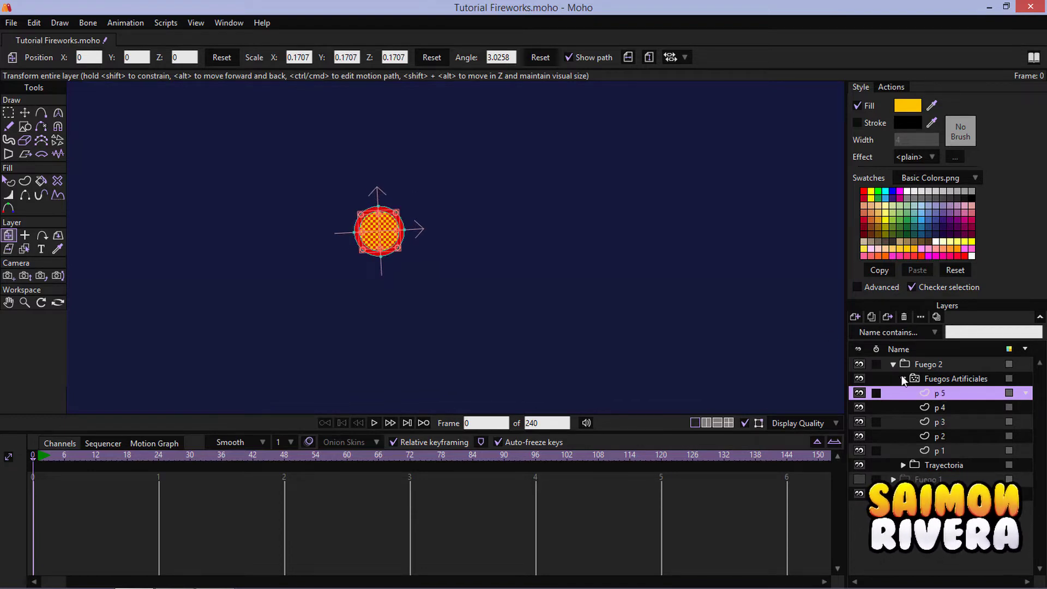
Scrub the timeline to frame 96 and render that frame to check the Fuego 2 particle burst
click(903, 380)
scroll(673, 304, down, 5)
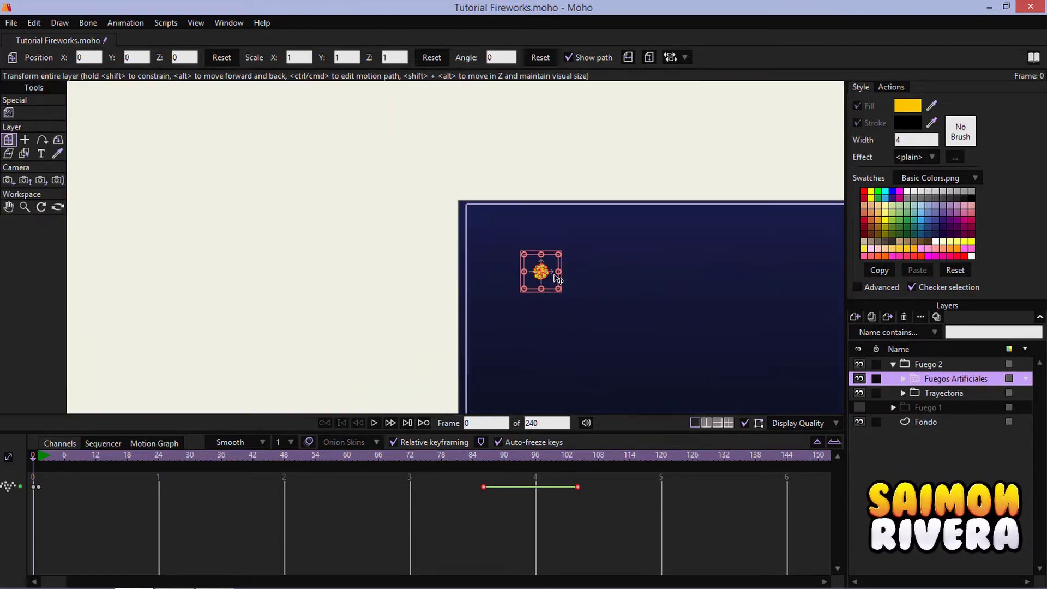
scroll(556, 276, down, 2)
drag(594, 305, 542, 271)
scroll(555, 273, up, 3)
click(904, 393)
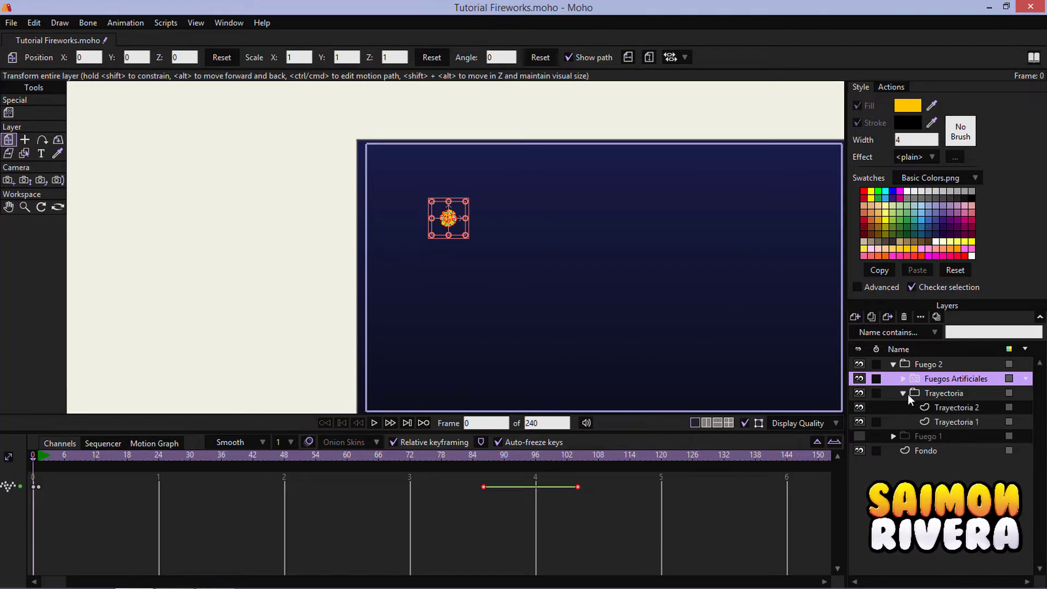
click(908, 394)
click(908, 394)
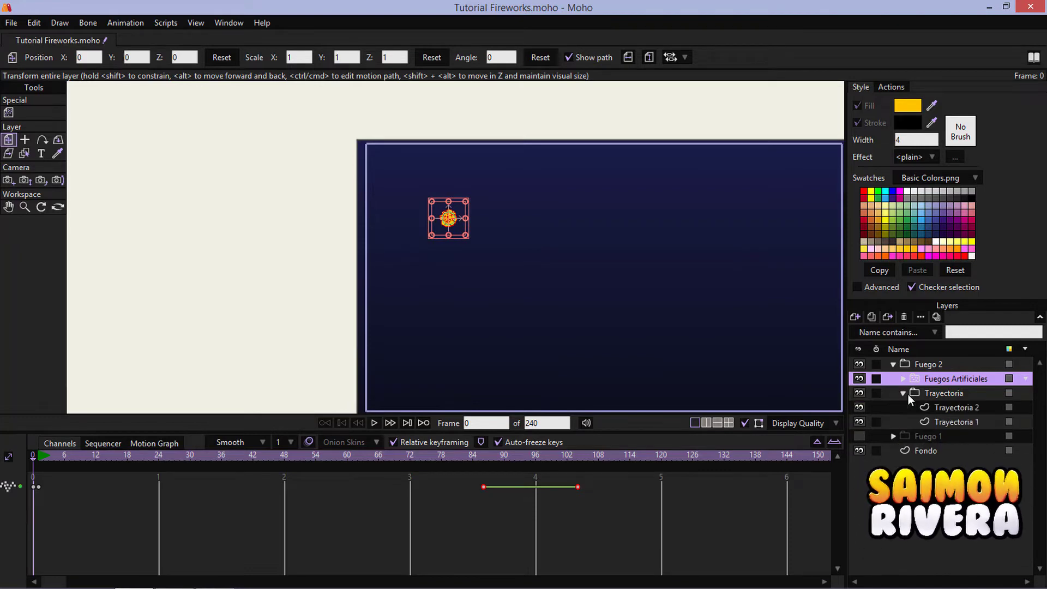
click(909, 394)
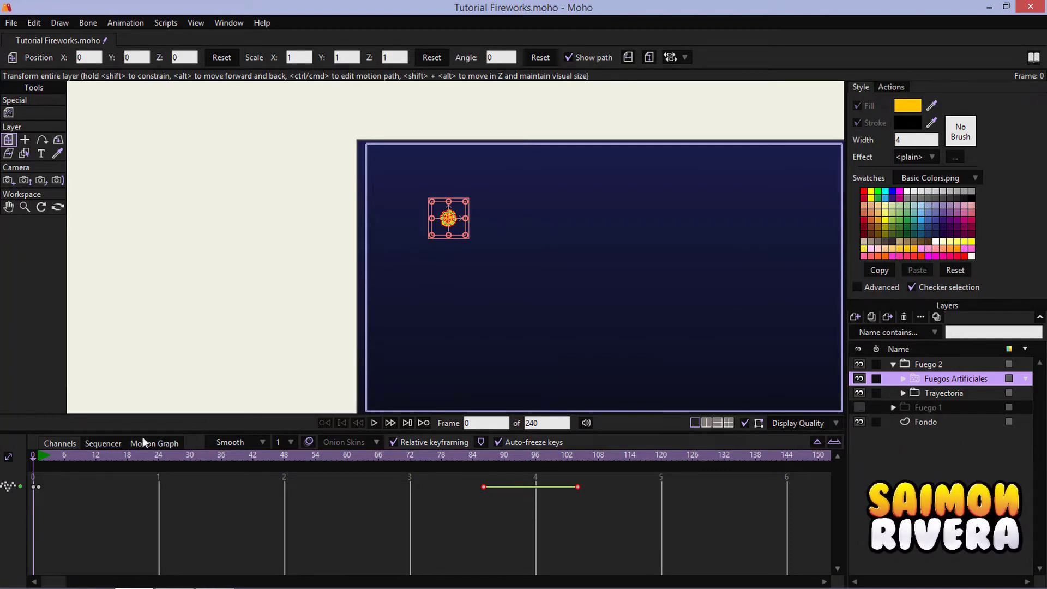
drag(107, 455, 345, 456)
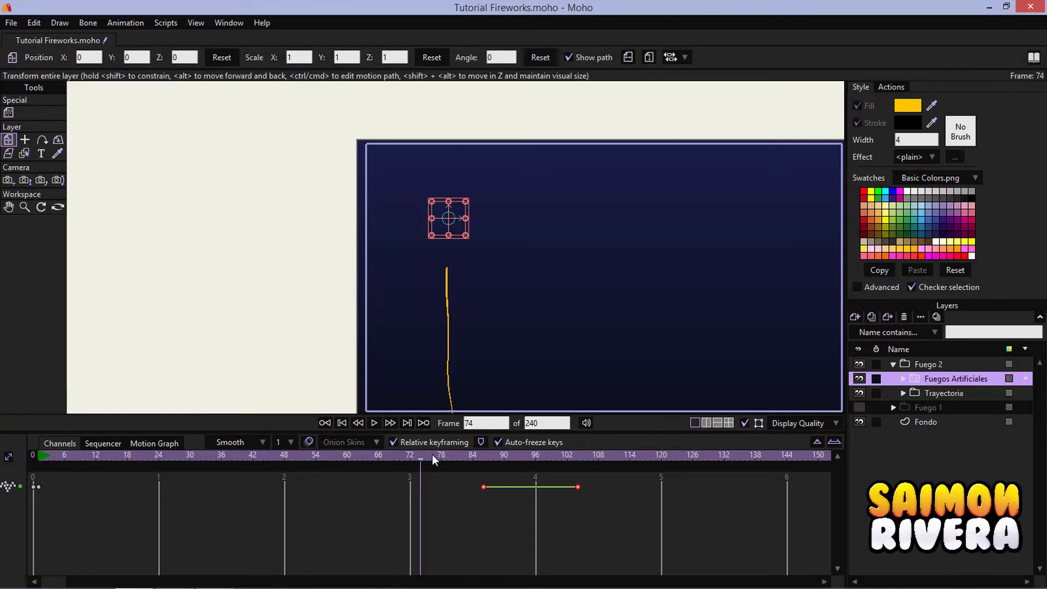
drag(432, 454, 532, 450)
key(ctrl+r)
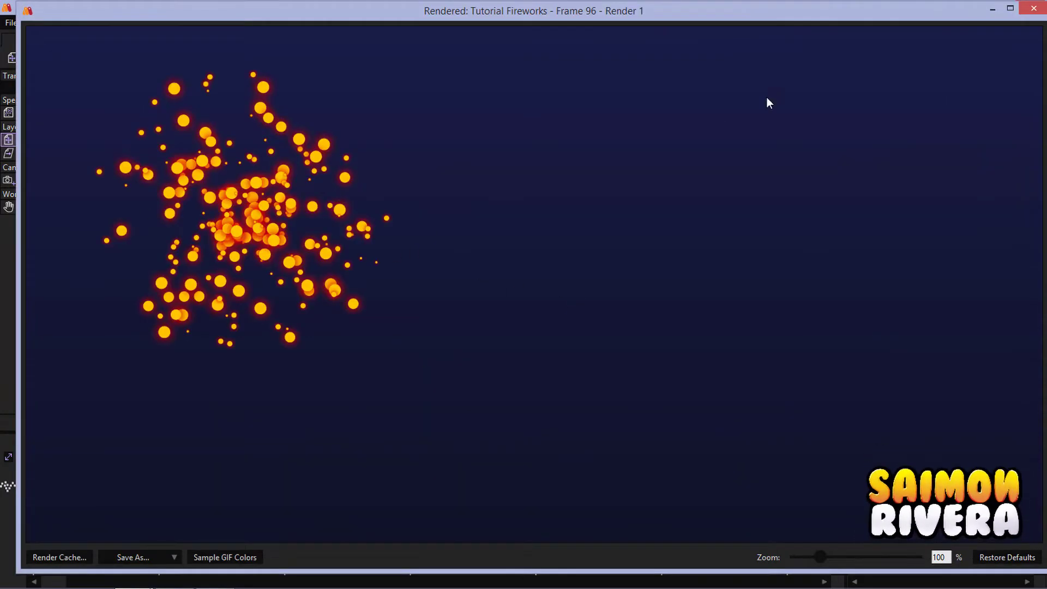
click(1037, 9)
Collapse the Fuego 2 group, show Fuego 1 again and play the animation of both fireworks from frame 0
click(894, 365)
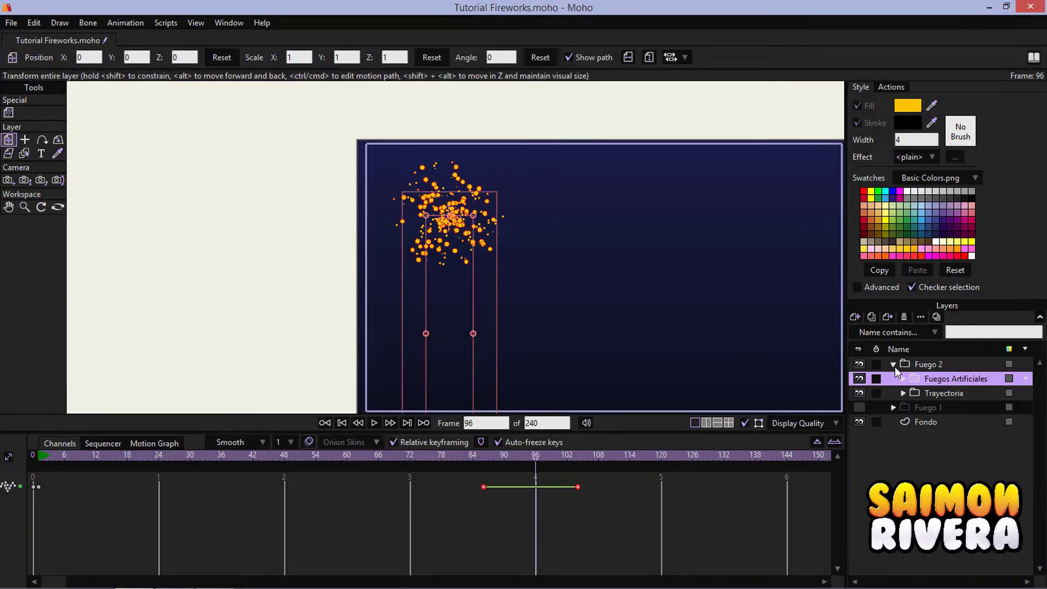
click(859, 378)
drag(643, 336, 579, 320)
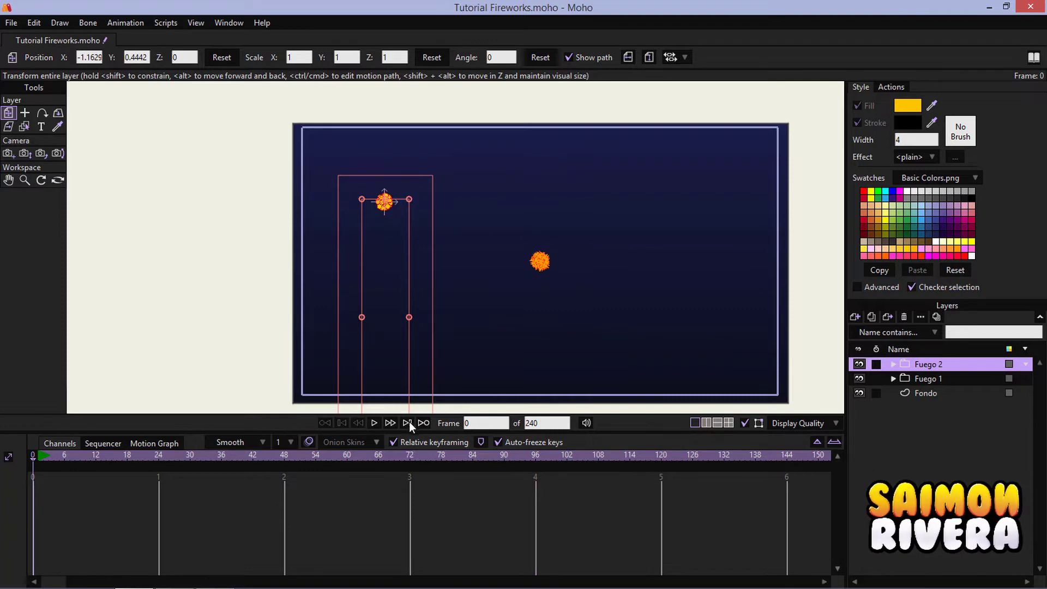
click(375, 424)
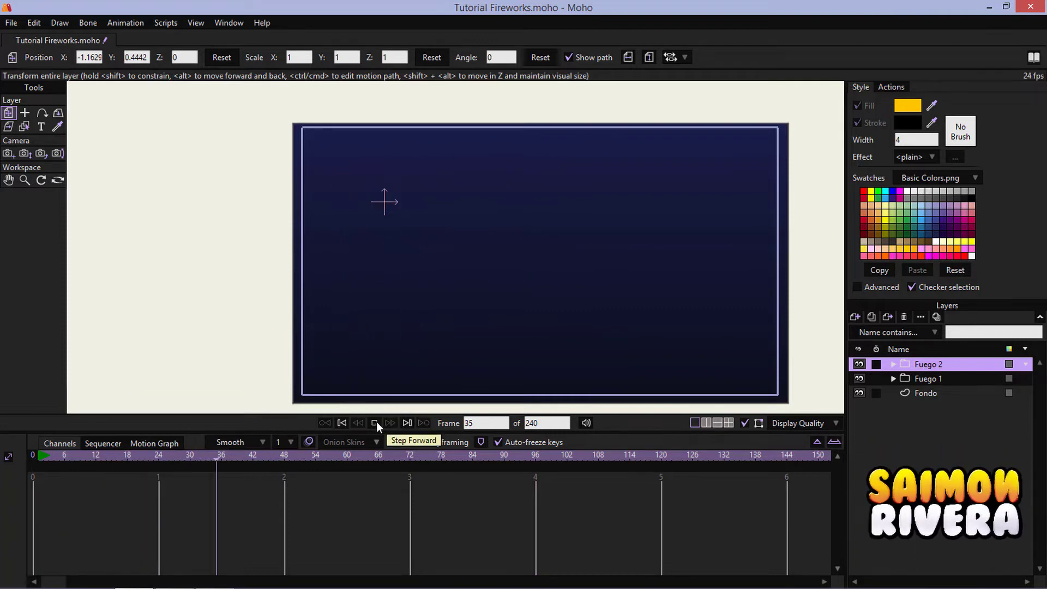
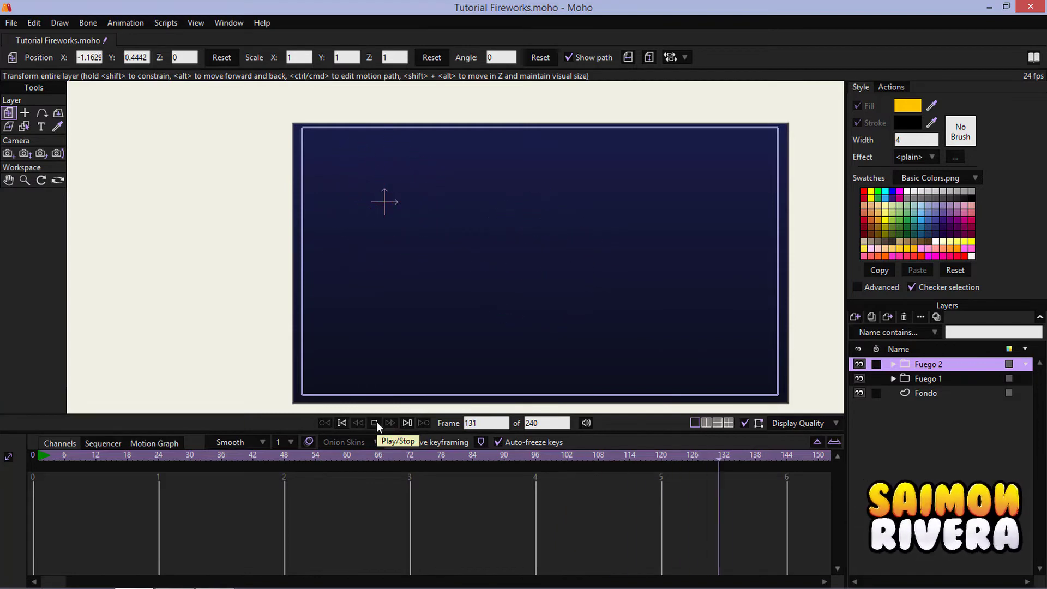
click(375, 423)
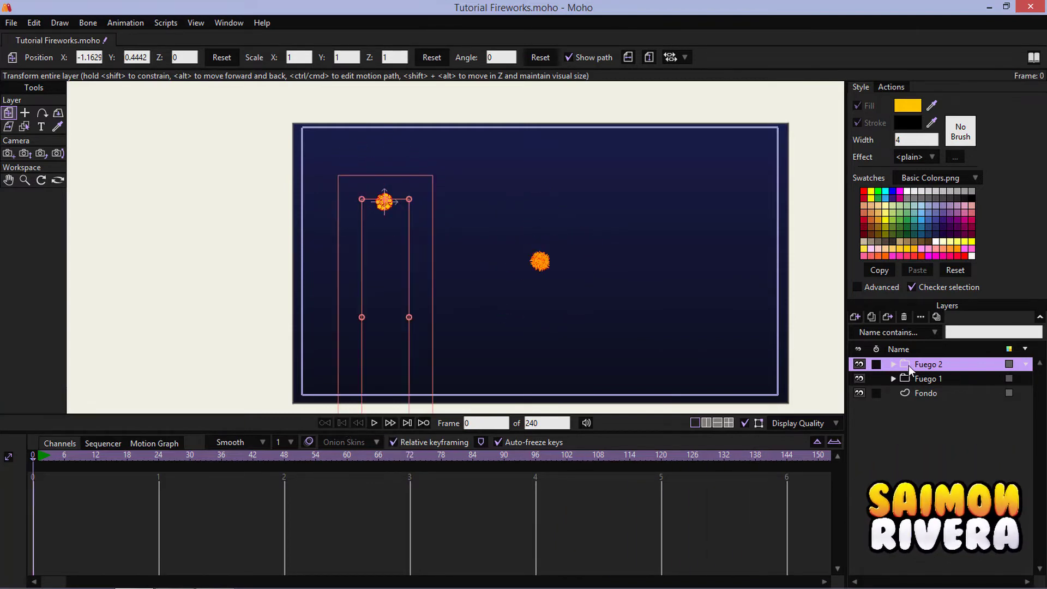
Delay the Fuego 2 rocket trail by shifting Trayectoria 1's keyframes to start at frame 60 and Trayectoria 2's at frame 61
click(894, 364)
click(904, 393)
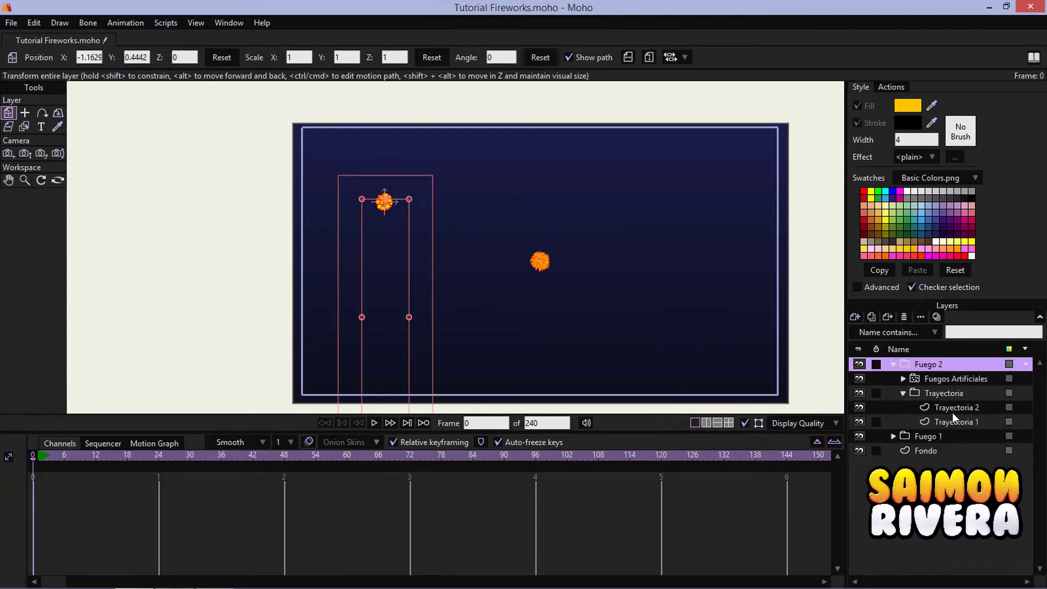
click(954, 419)
drag(578, 568, 204, 477)
drag(573, 562, 349, 489)
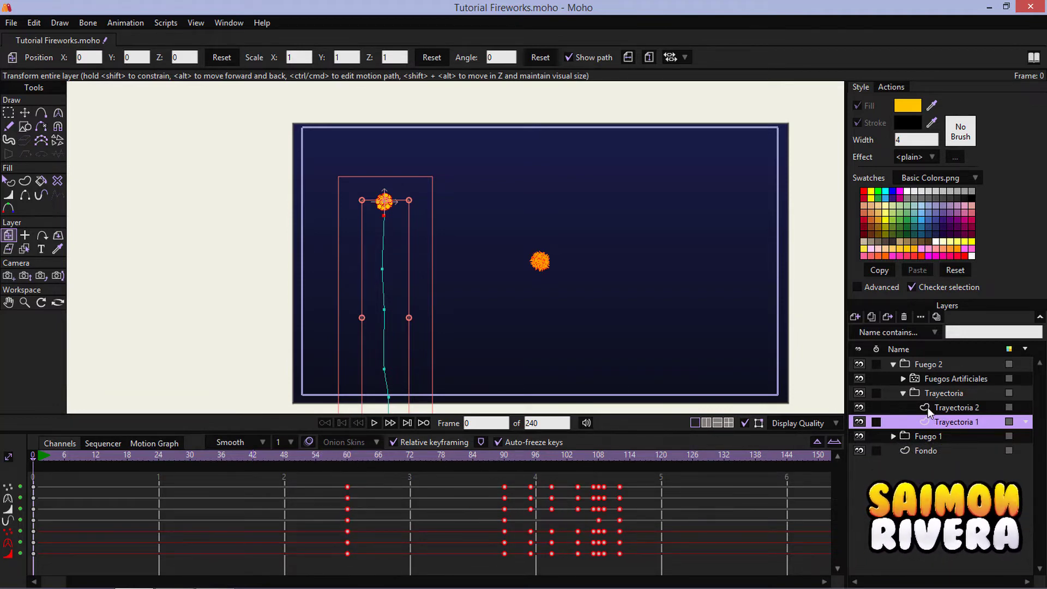
click(975, 408)
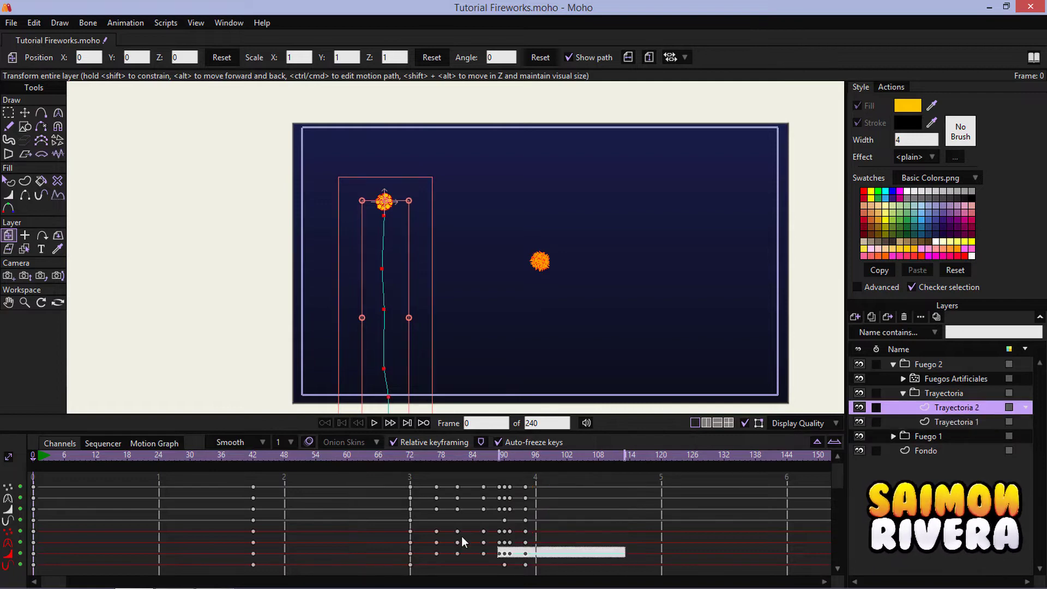
drag(564, 569, 349, 478)
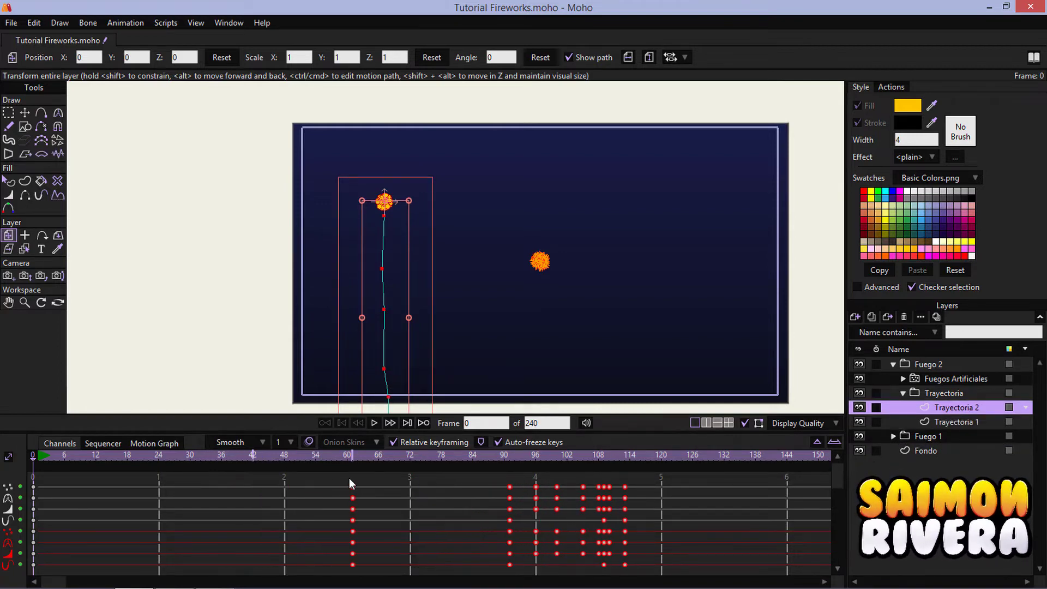
Shift the particle keyframes of Fuego 2's Fuegos Artificiales layer so the burst starts at frame 103
click(905, 394)
click(929, 381)
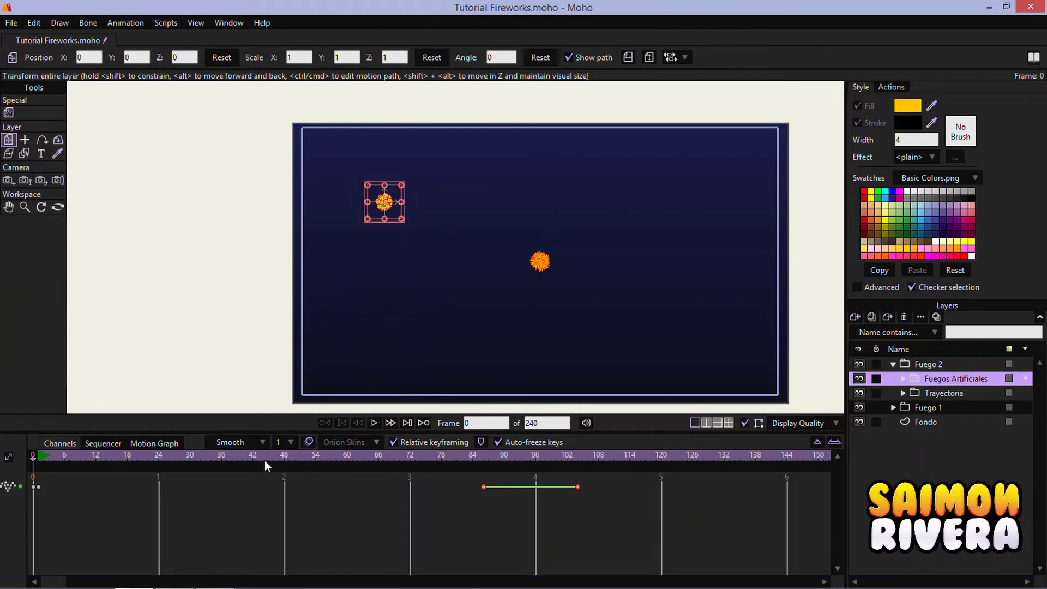
drag(245, 459, 575, 461)
click(860, 379)
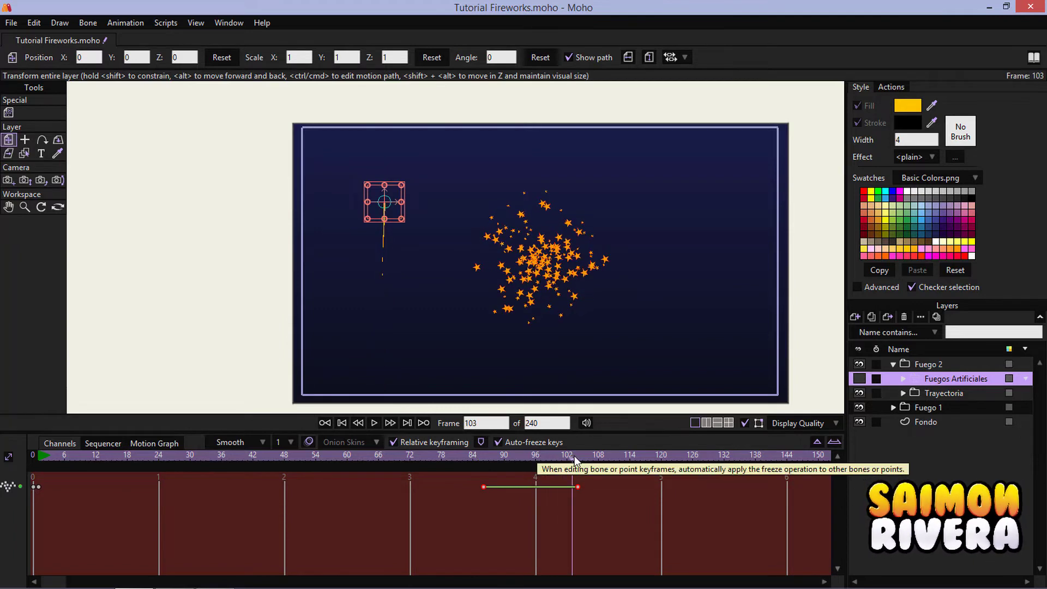
click(579, 498)
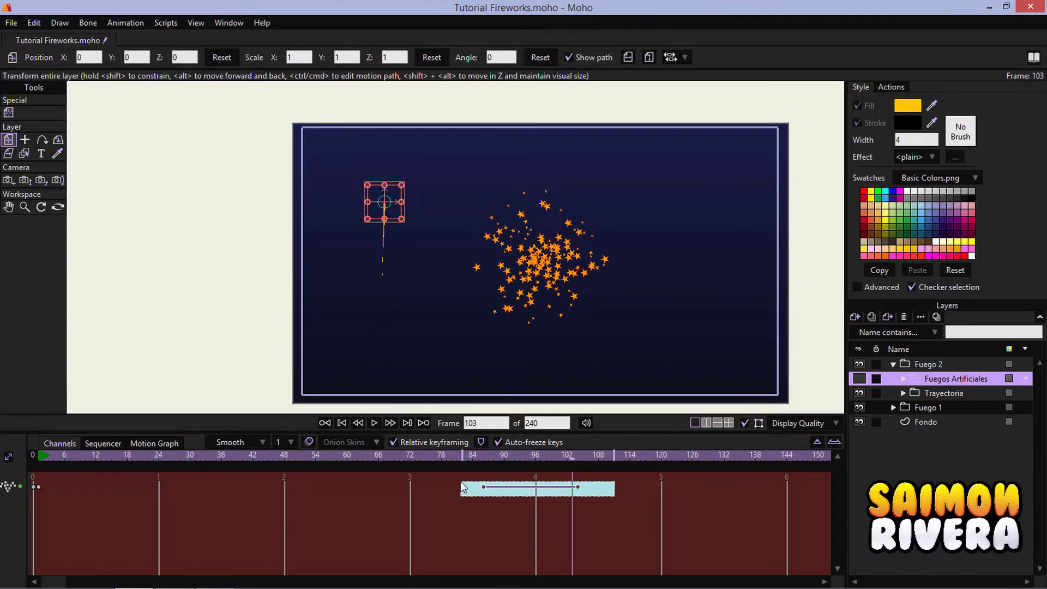
drag(485, 485, 571, 483)
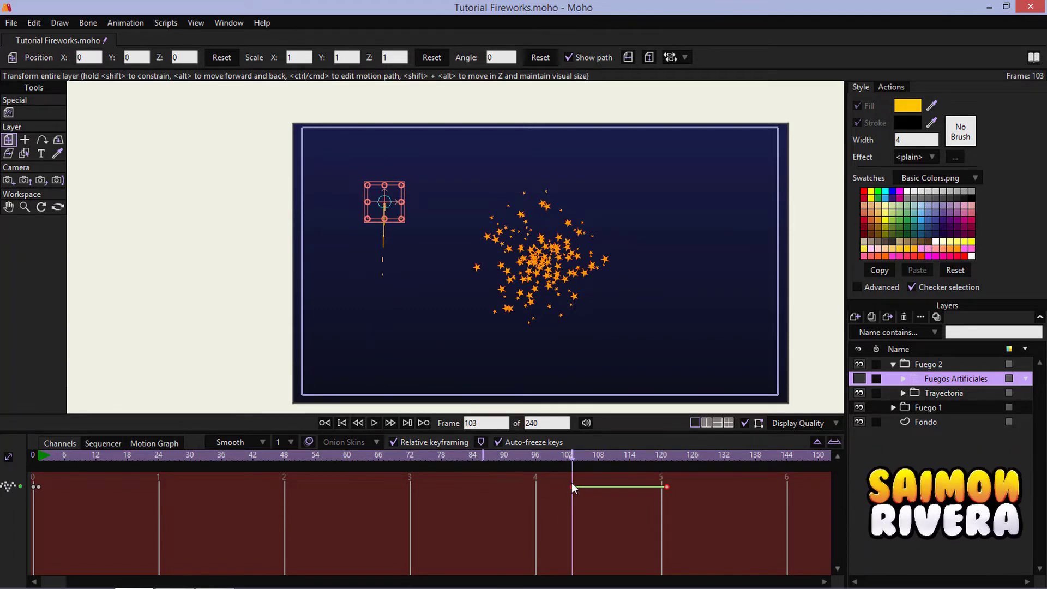
click(889, 364)
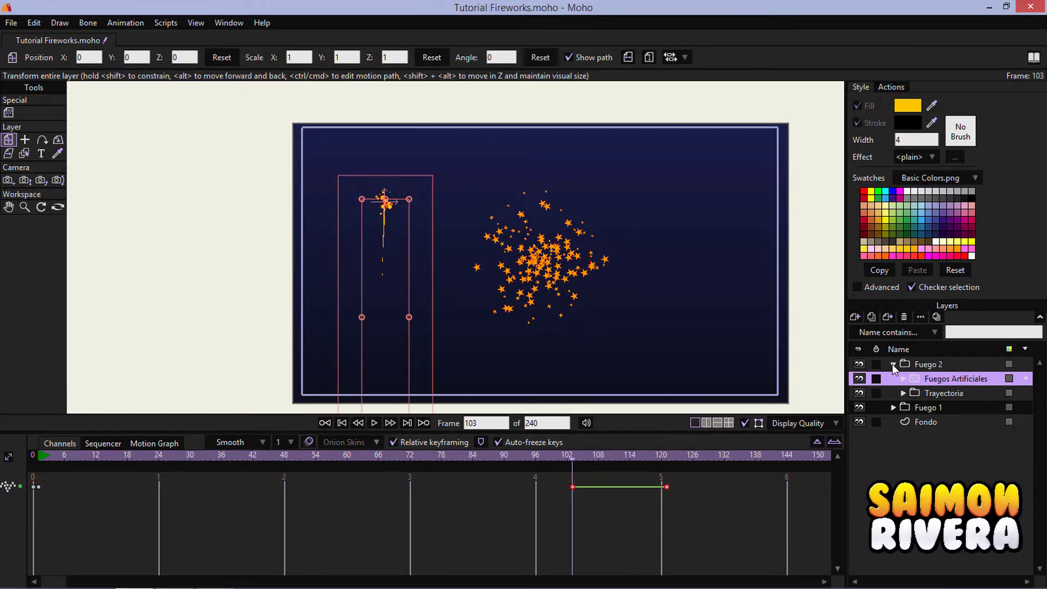
Collapse the Fuego 2 group and play the animation from frame 0 to check the staggered timing of both fireworks
click(893, 364)
click(35, 456)
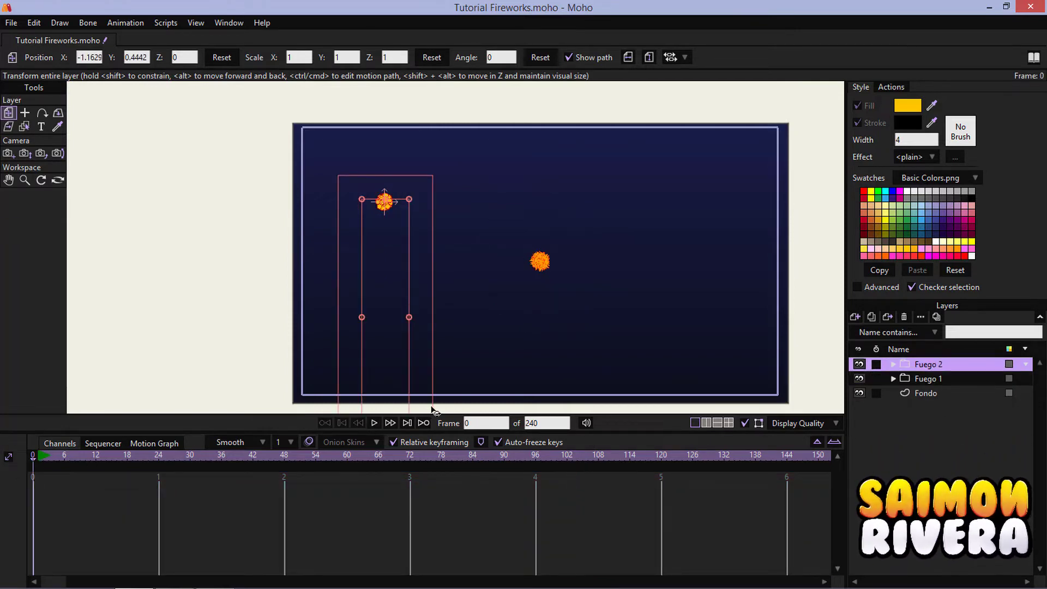
click(375, 423)
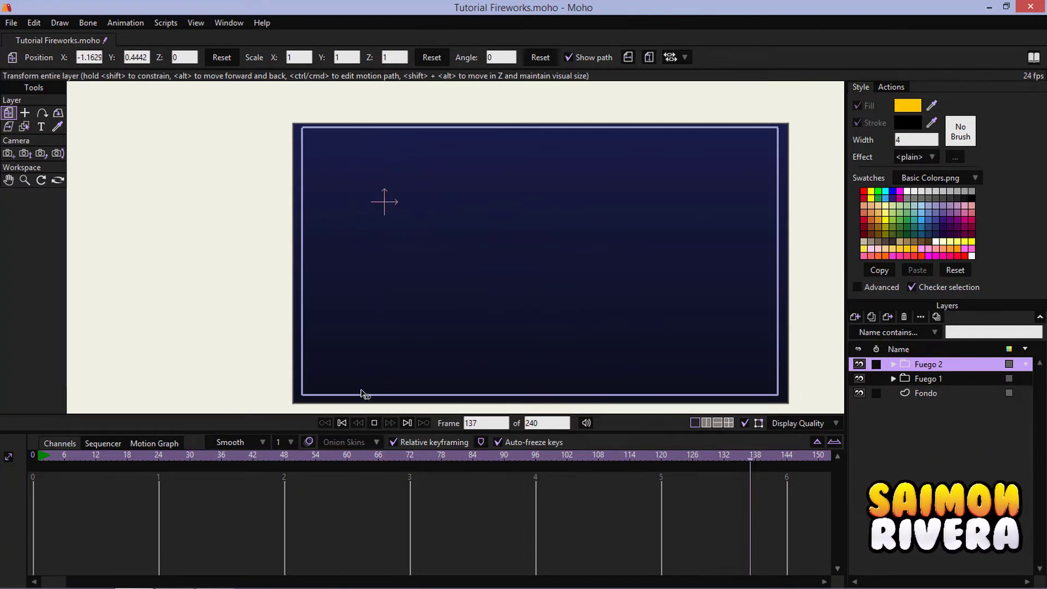
click(375, 423)
click(342, 423)
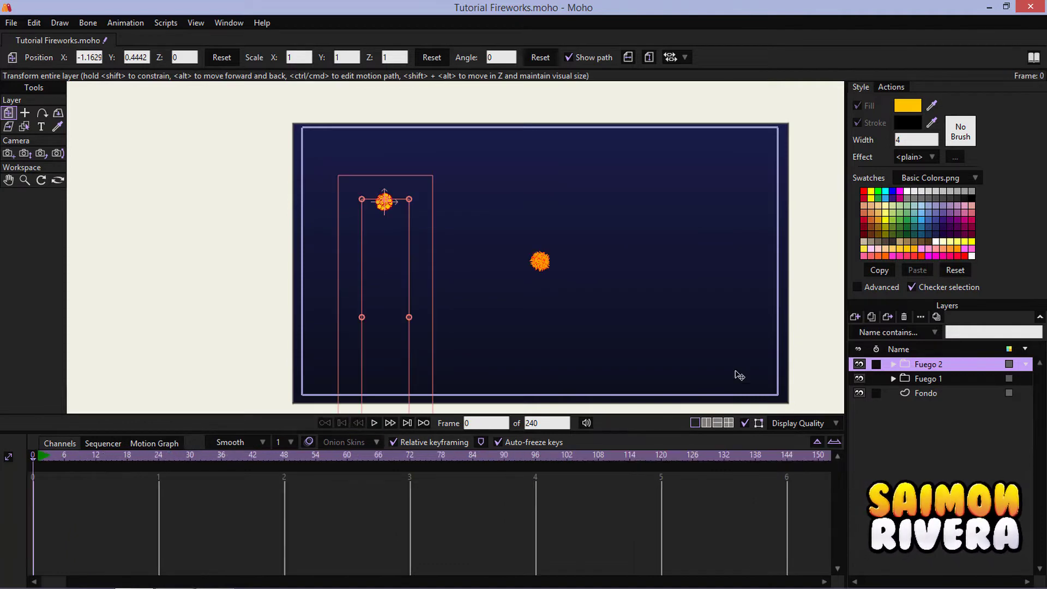
Duplicate the Fuego 2 group as Fuego 3, hide Fuego 1 and Fuego 2, and expand Fuego 3
click(872, 317)
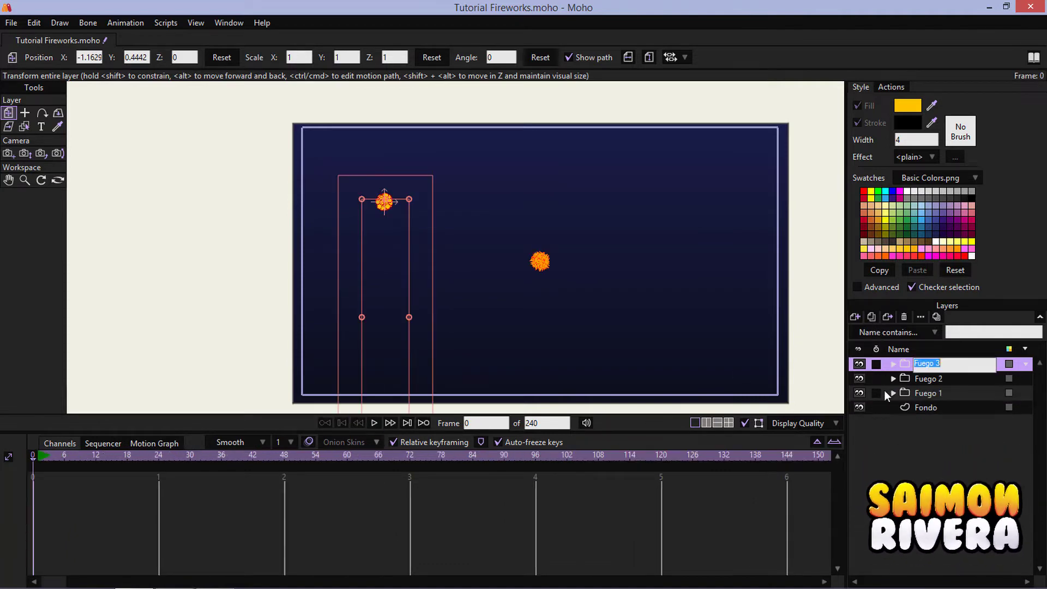
click(860, 393)
click(858, 378)
click(895, 364)
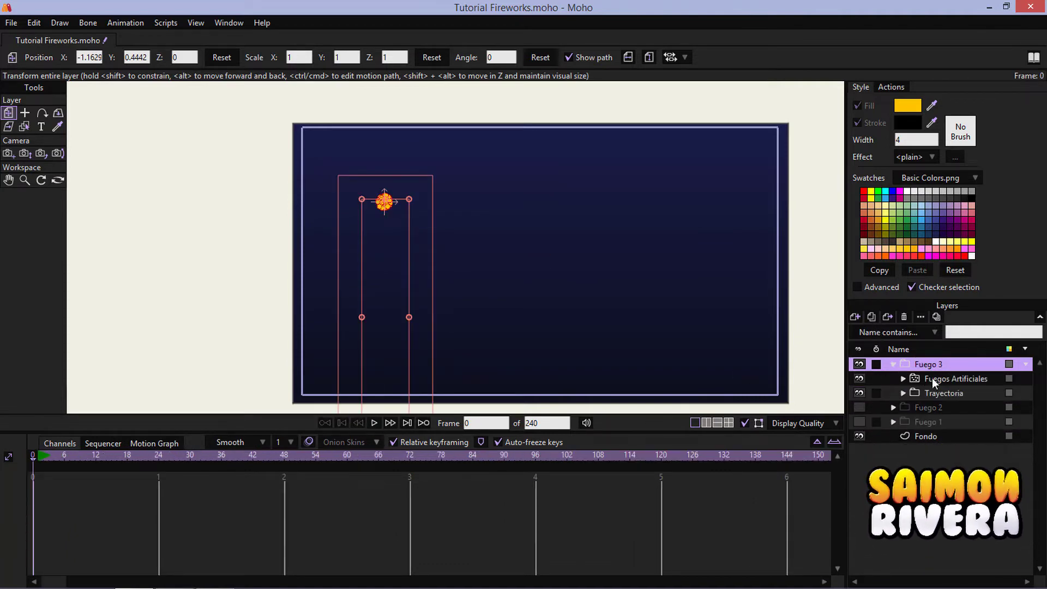
Set both the particle count and the preview particles of Fuego 3's Fuegos Artificiales layer to 75
click(933, 378)
double_click(933, 378)
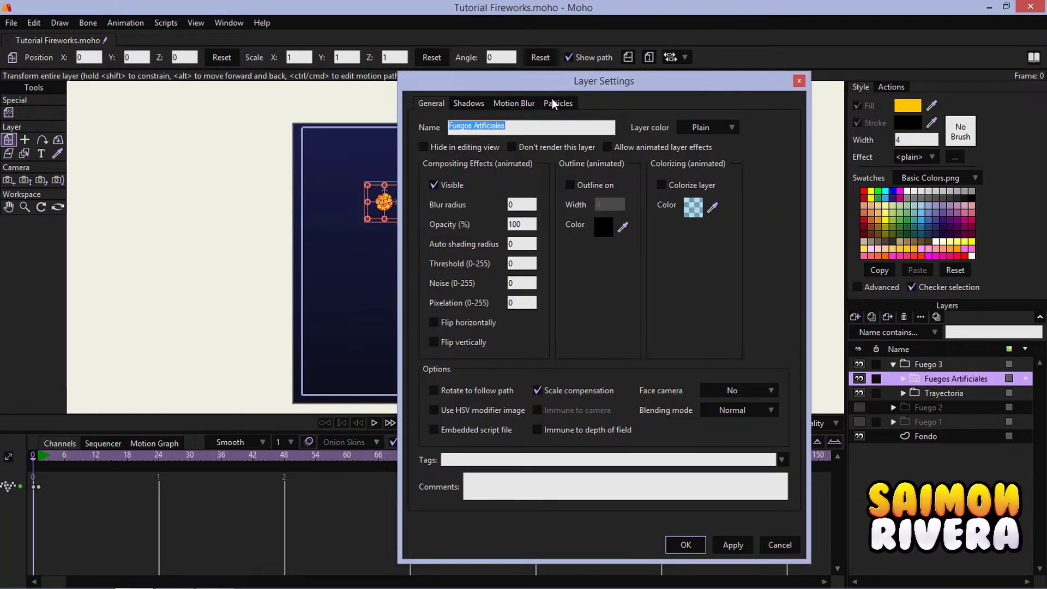
click(556, 103)
text(75)
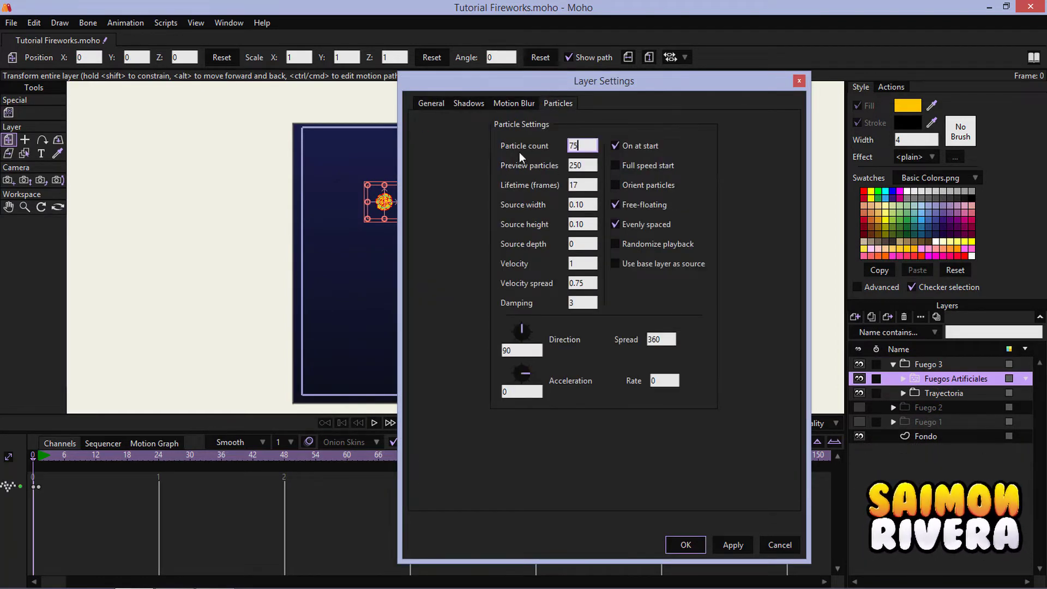
double_click(582, 165)
text(75)
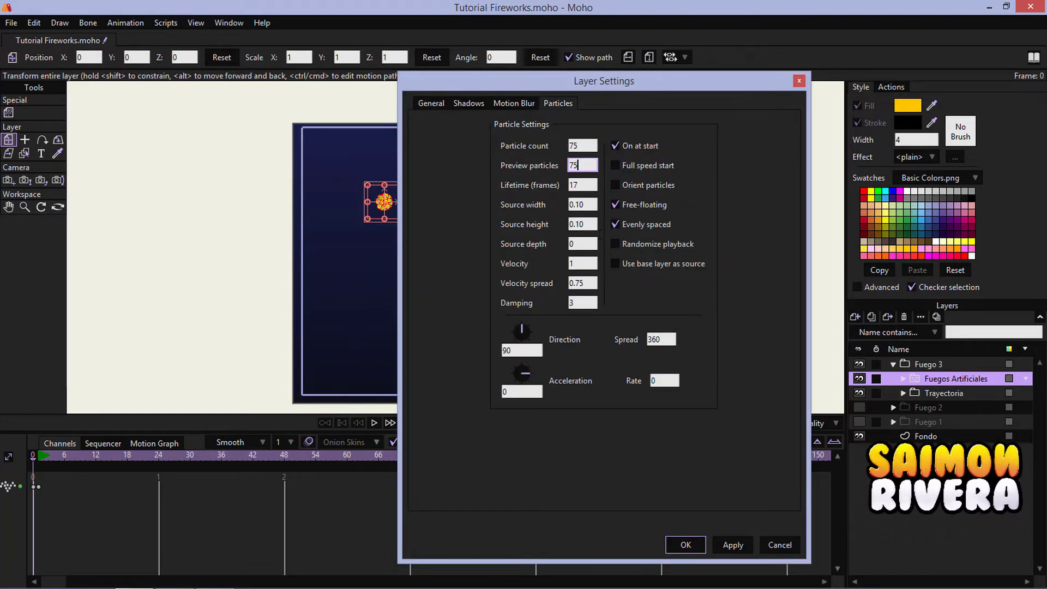
click(701, 543)
Expand Fuego 3's Fuegos Artificiales layer and recolour the outer circle of particle p 1 to cyan 00C3D4
click(904, 379)
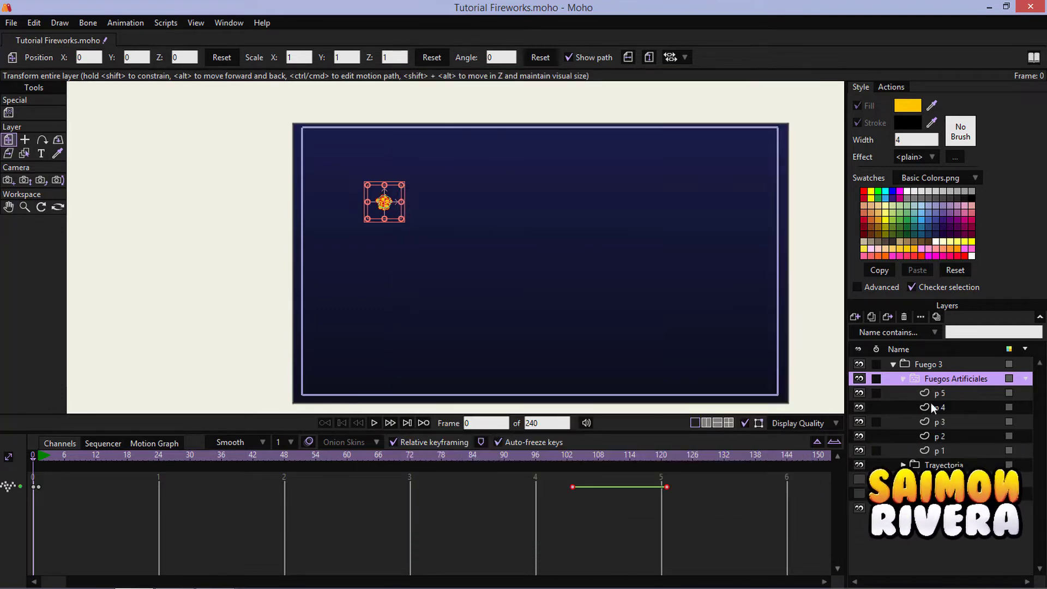
click(952, 448)
scroll(375, 188, up, 8)
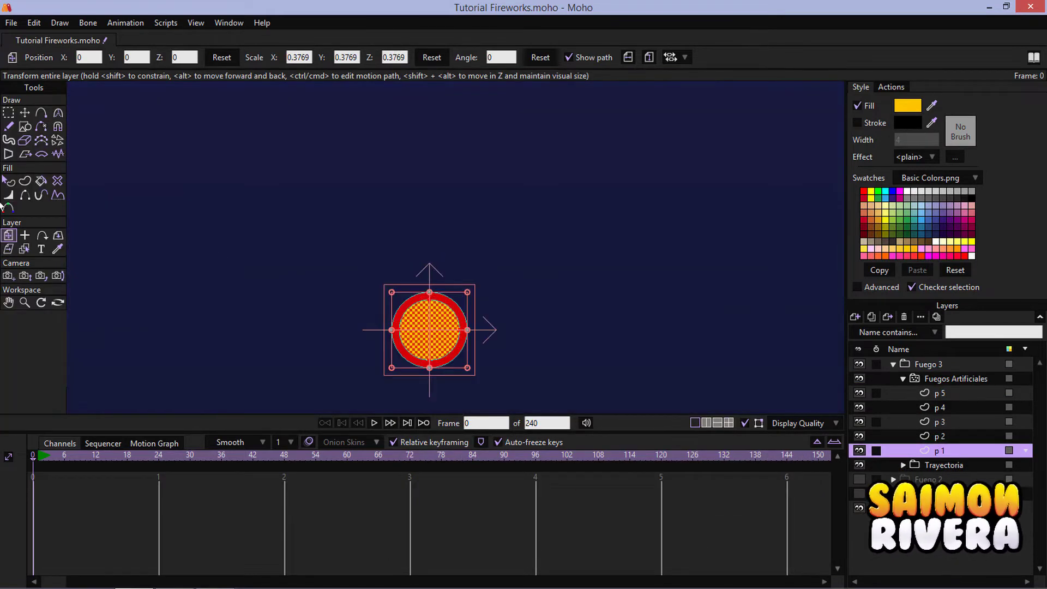
click(8, 182)
scroll(475, 299, up, 3)
click(439, 232)
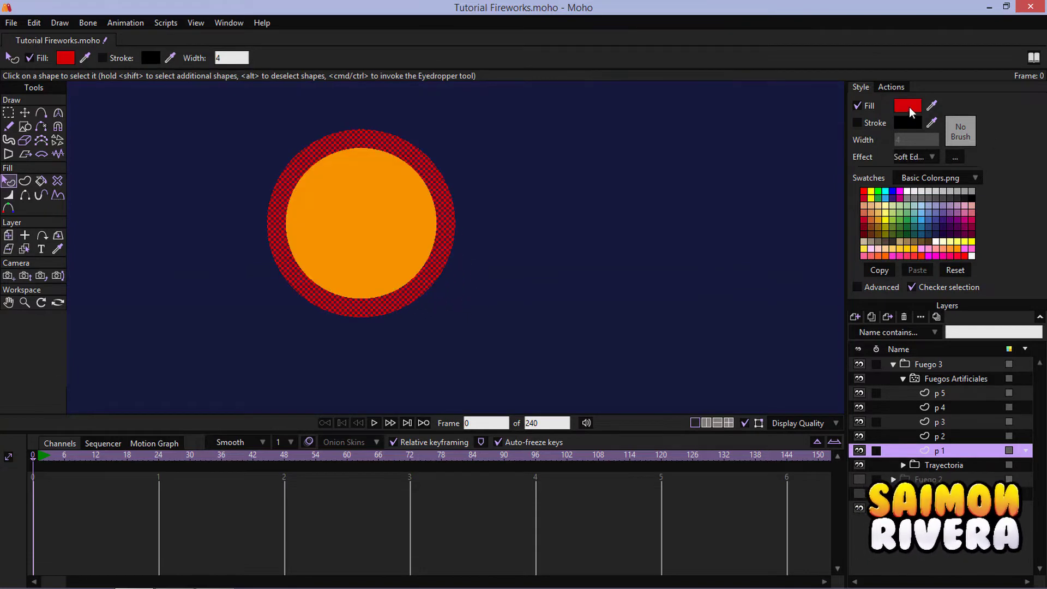
click(907, 105)
mouse_move(888, 185)
mouse_down()
mouse_move(895, 167)
mouse_move(900, 181)
mouse_up()
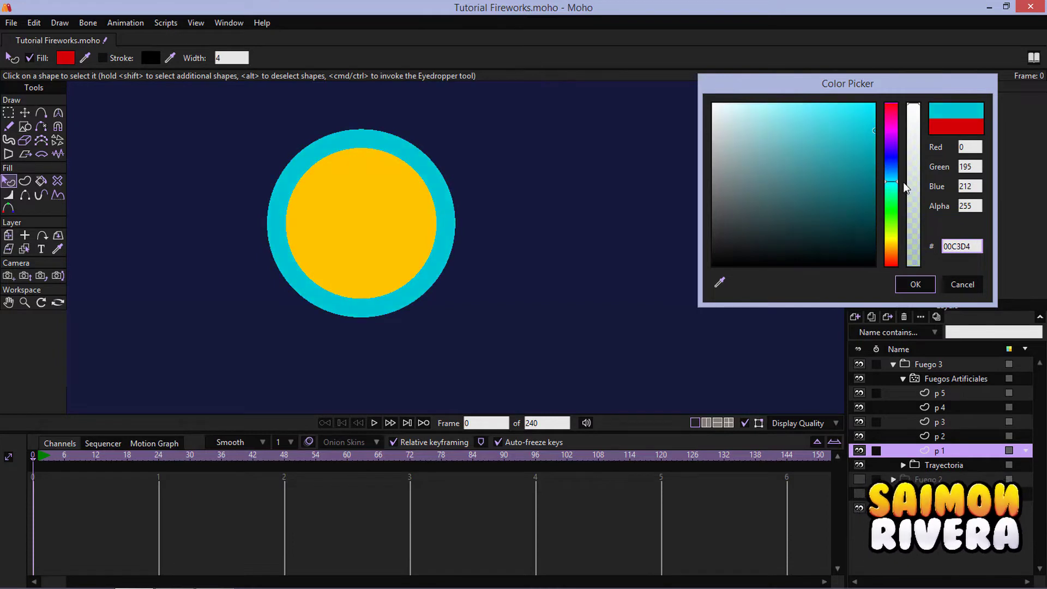
click(917, 285)
Change the fill of p 1's inner circle to pale cyan C1FAFF
click(907, 105)
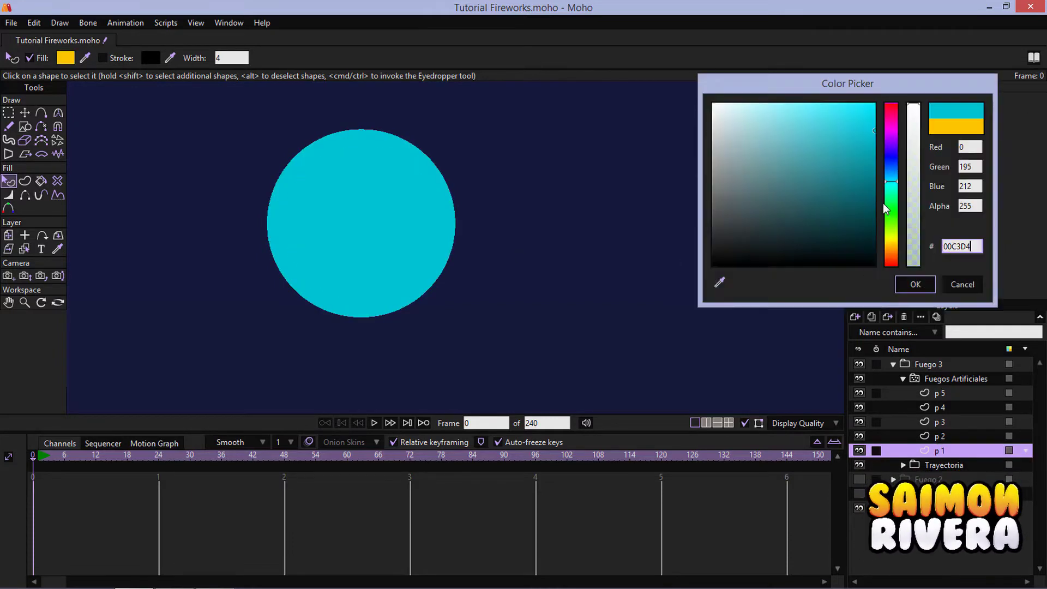
drag(768, 146, 752, 75)
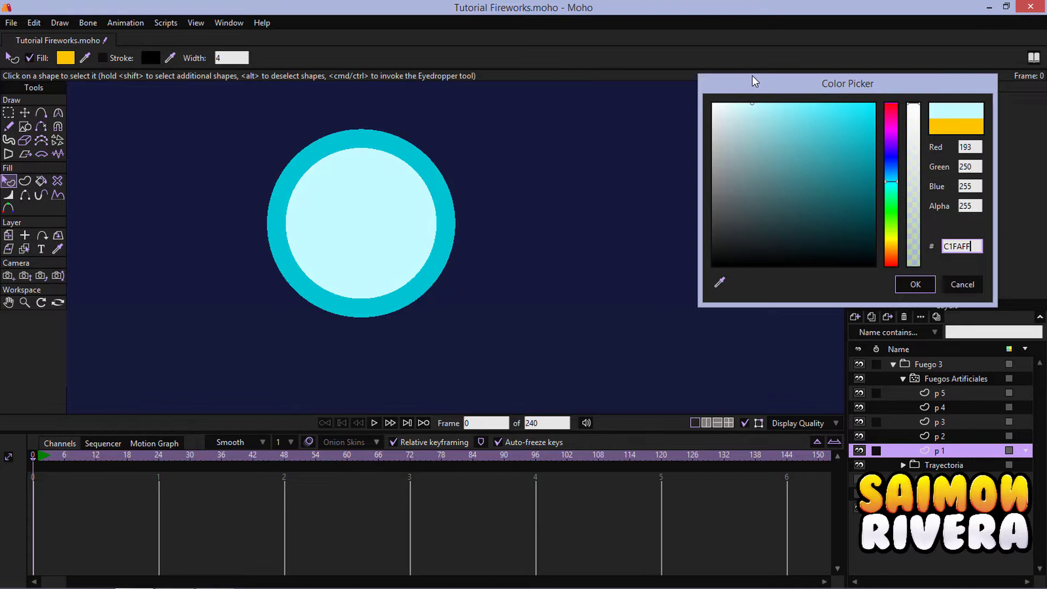
click(923, 285)
Fill the inner circle of particle p 2 with cyan 00C3D4
click(940, 436)
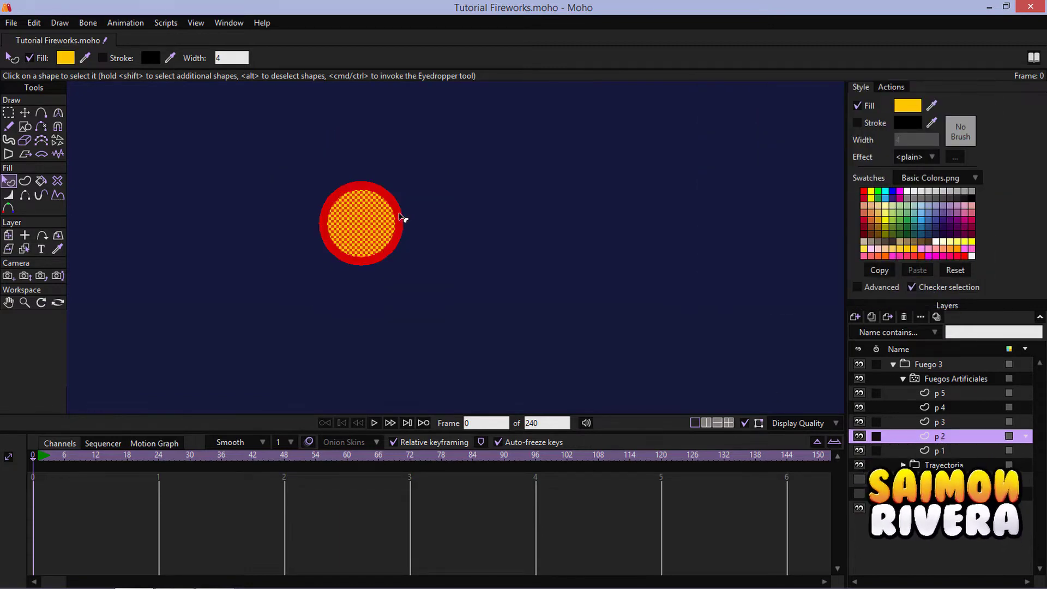
click(922, 106)
click(916, 283)
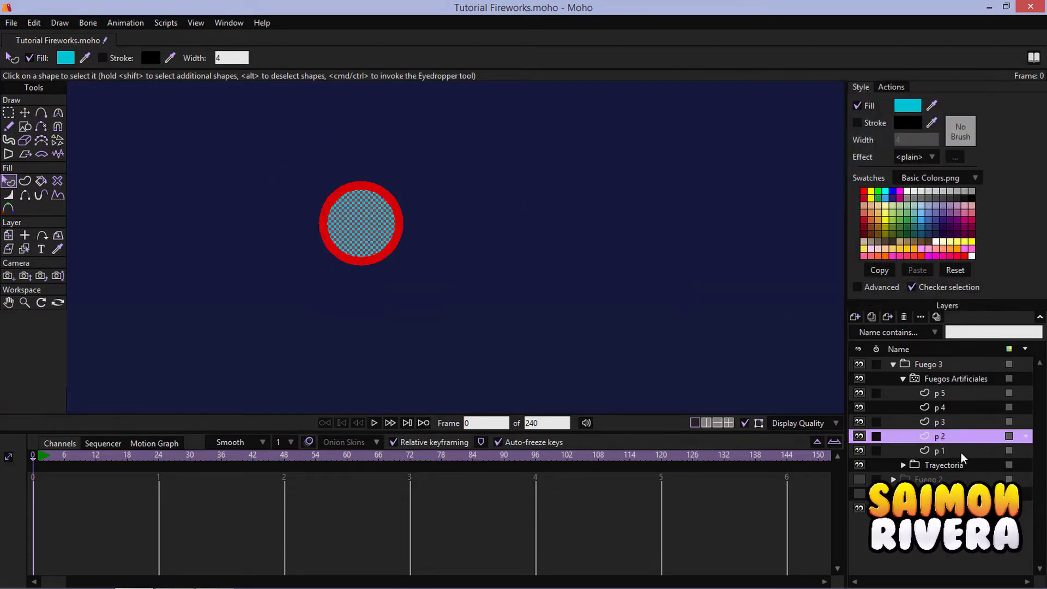
Copy the cyan 00C3D4 of p 1's outer circle and apply it to p 2's outer circle
click(940, 451)
click(446, 212)
click(902, 109)
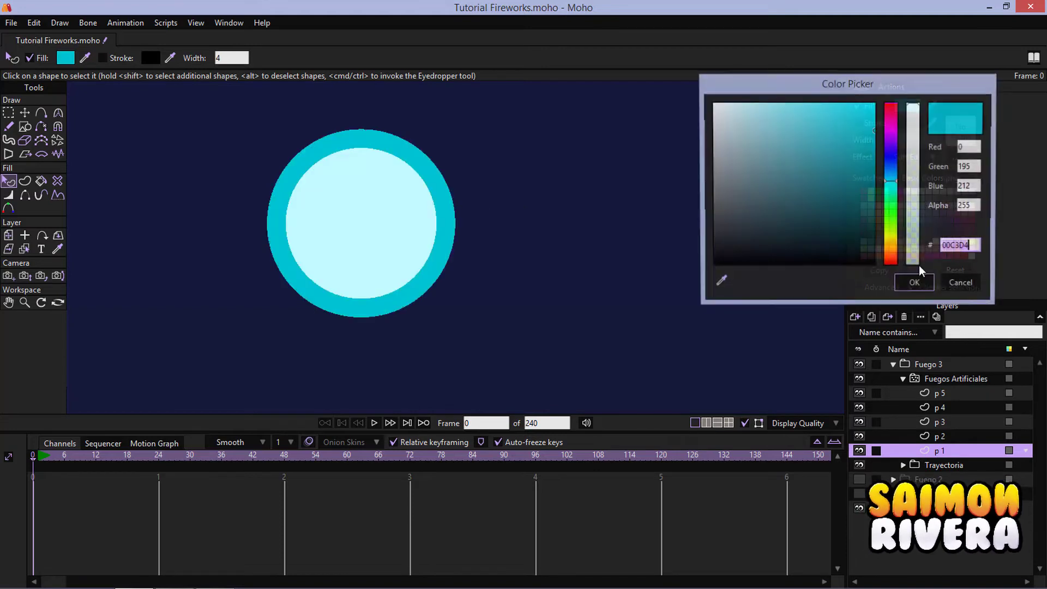
click(916, 285)
click(940, 437)
click(400, 211)
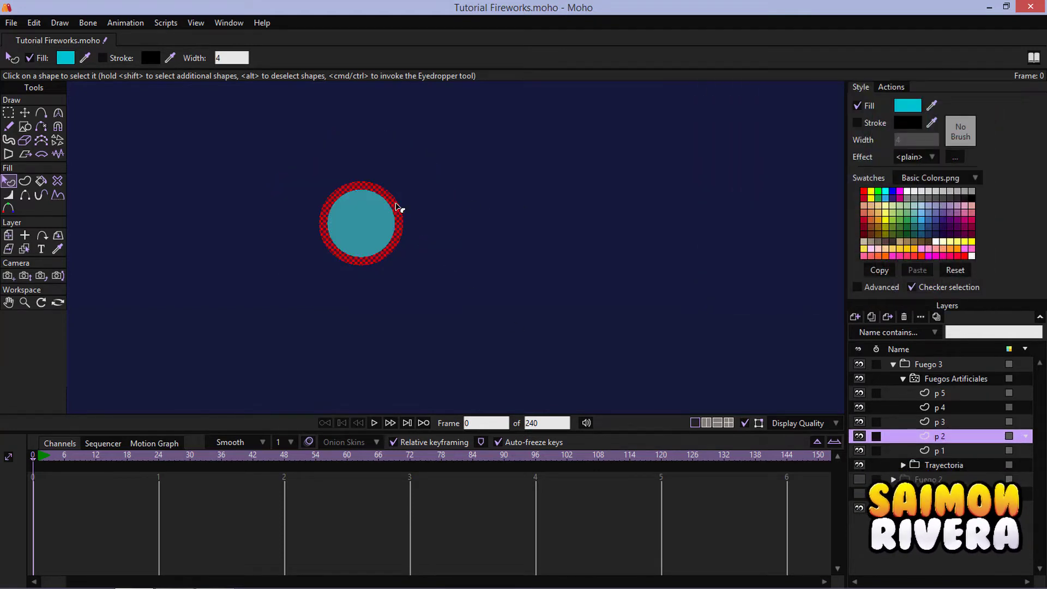
click(912, 108)
click(914, 283)
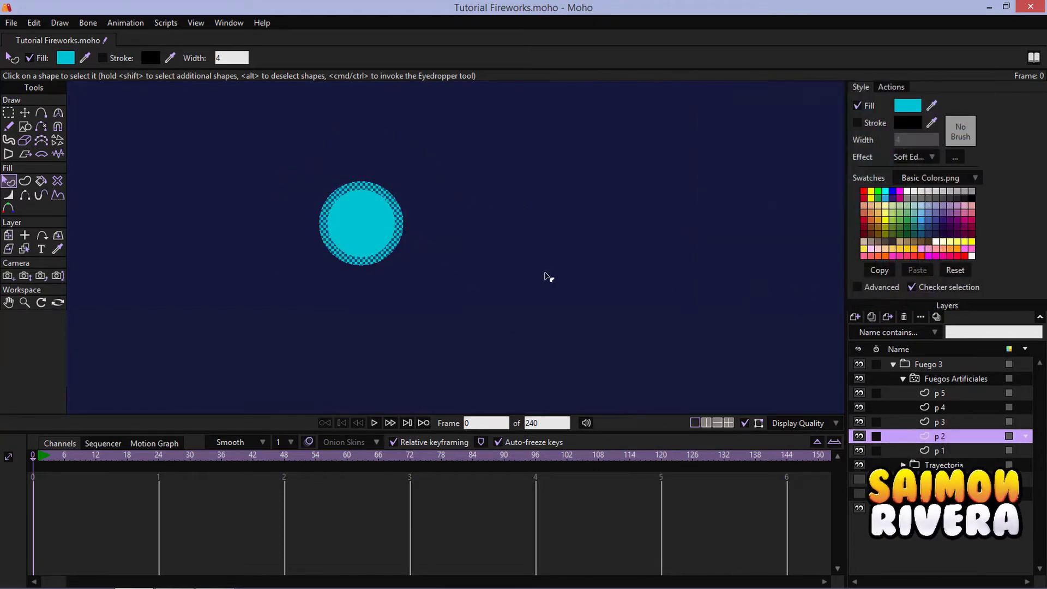
Lighten the fill of p 2's inner circle to a pale cyan
click(372, 225)
click(918, 106)
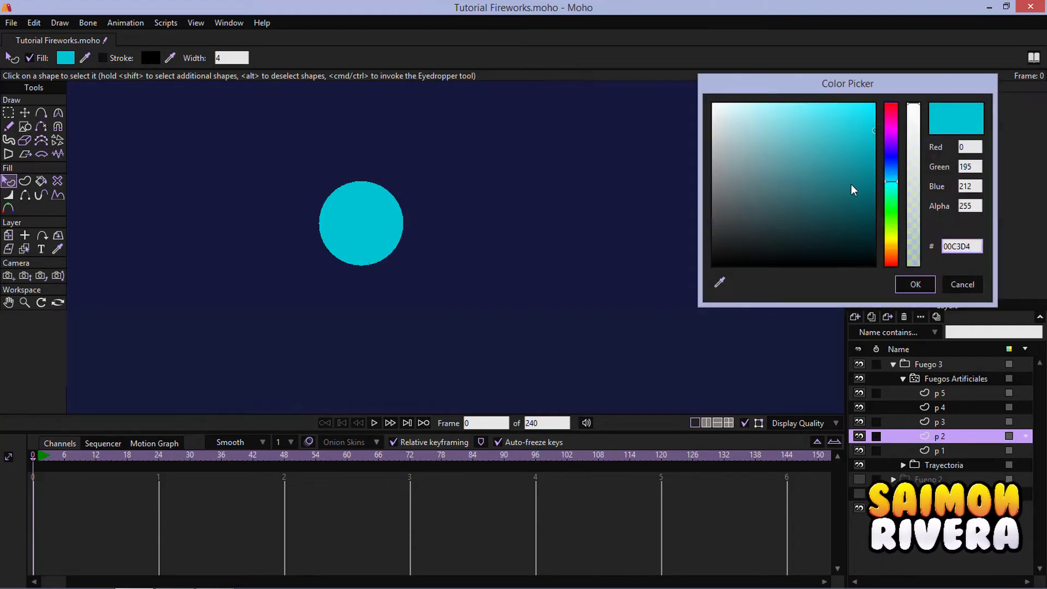
drag(852, 187, 775, 102)
click(916, 285)
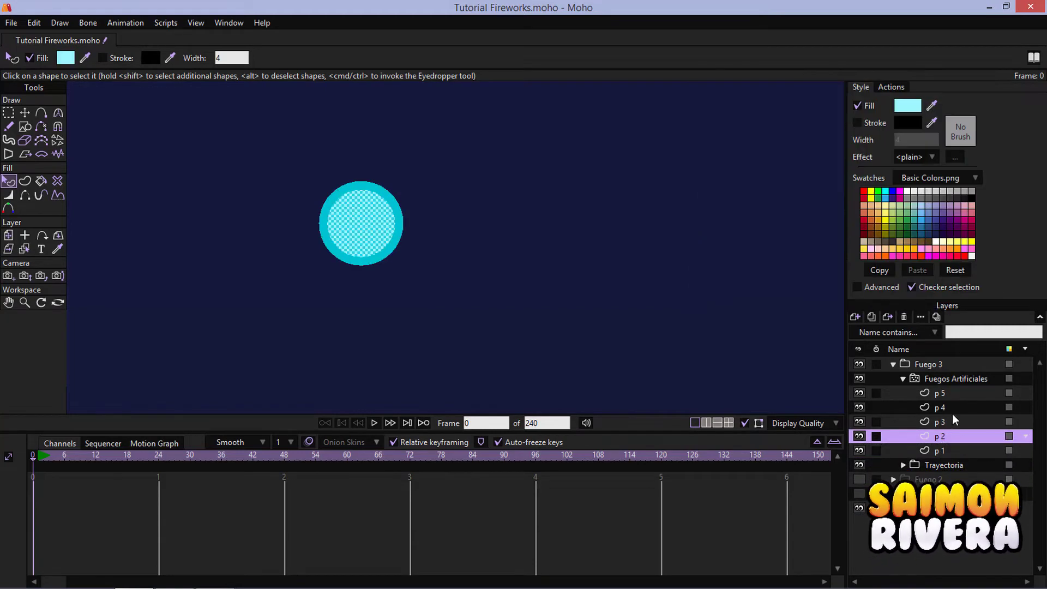
Recolour the outer circle of particle p 3 to purple 5A00D4
click(940, 422)
click(434, 187)
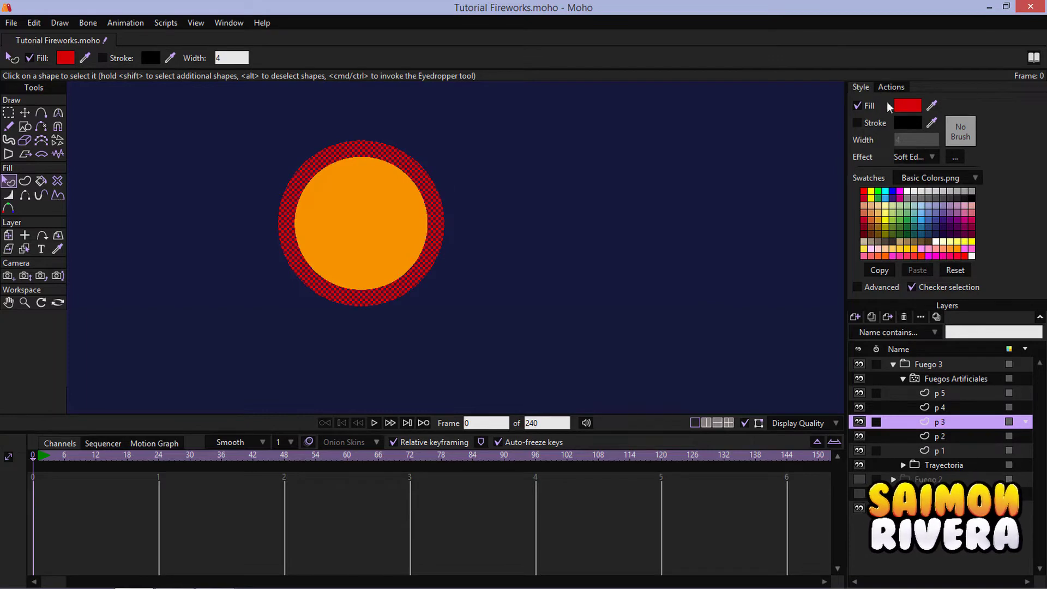
click(908, 105)
drag(884, 187, 895, 145)
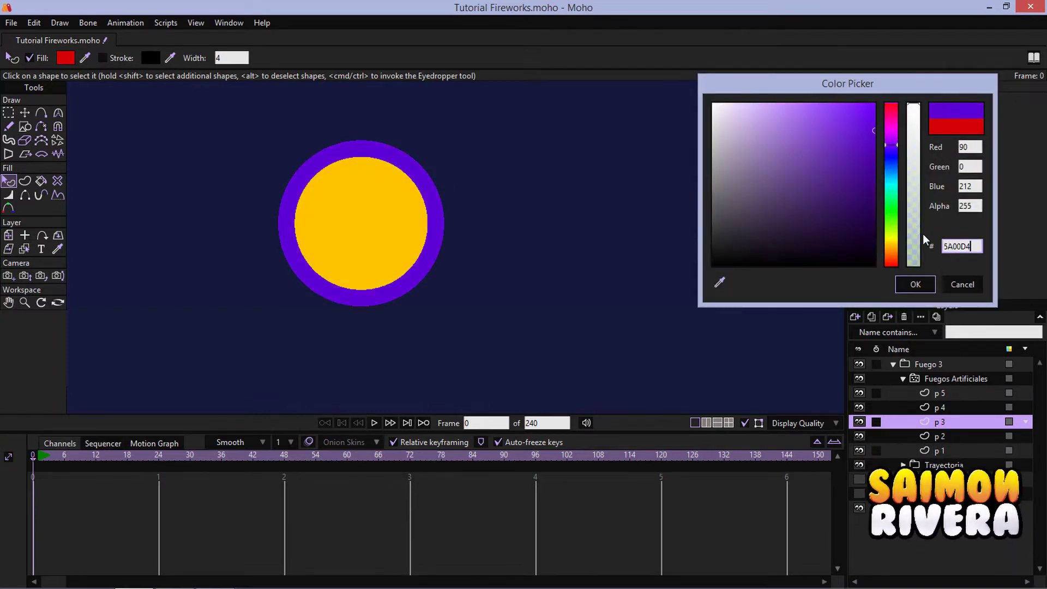
click(916, 284)
Change the fill of p 3's inner circle to light purple BF90FF
click(381, 227)
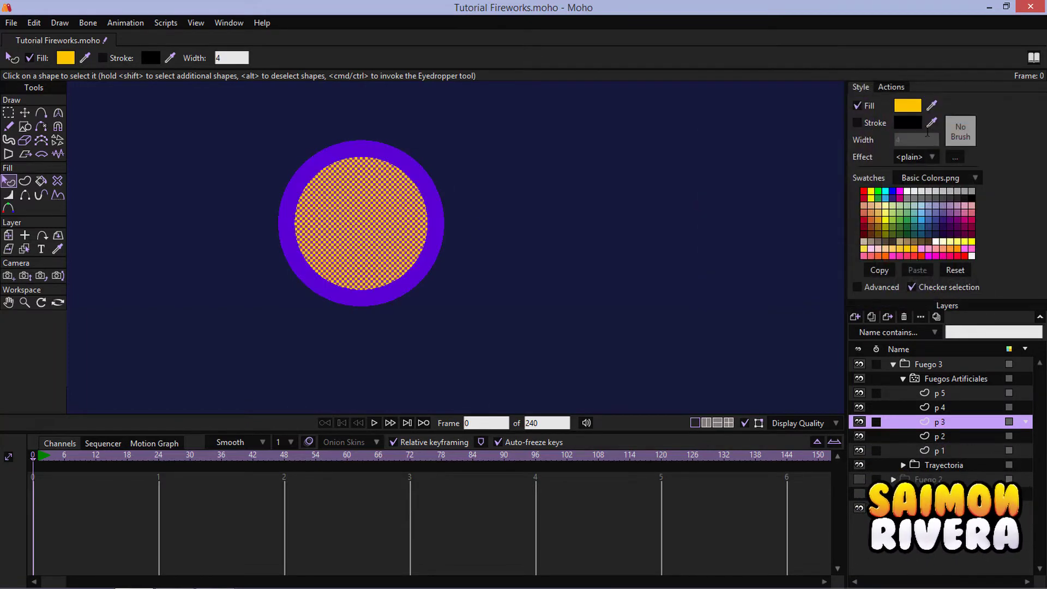
click(908, 107)
click(891, 146)
drag(785, 162, 783, 103)
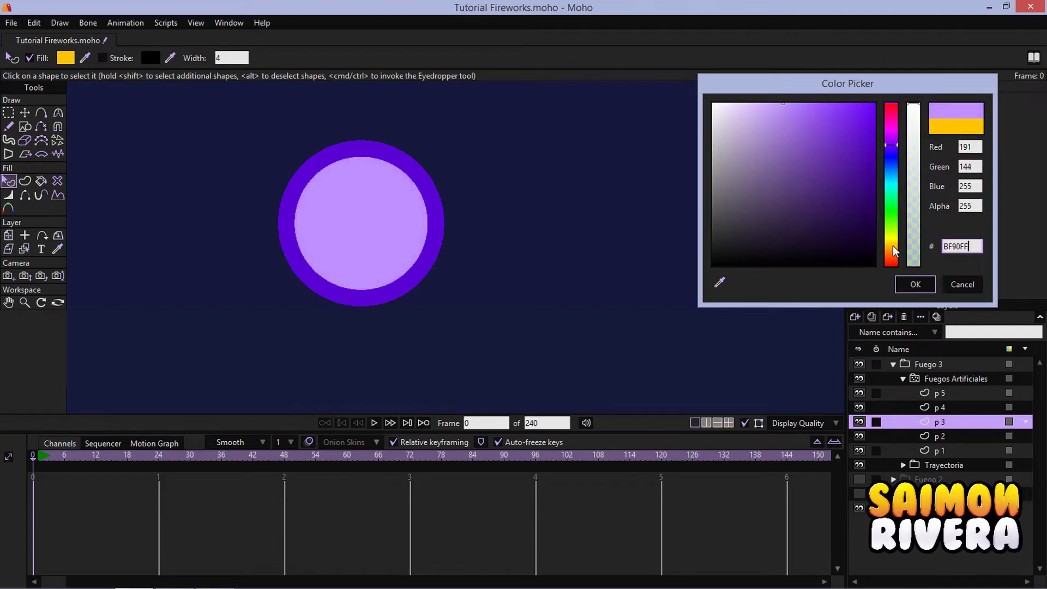
click(916, 284)
Recolour particle p 4 with a deep purple outer circle and a light purple inner circle
click(939, 407)
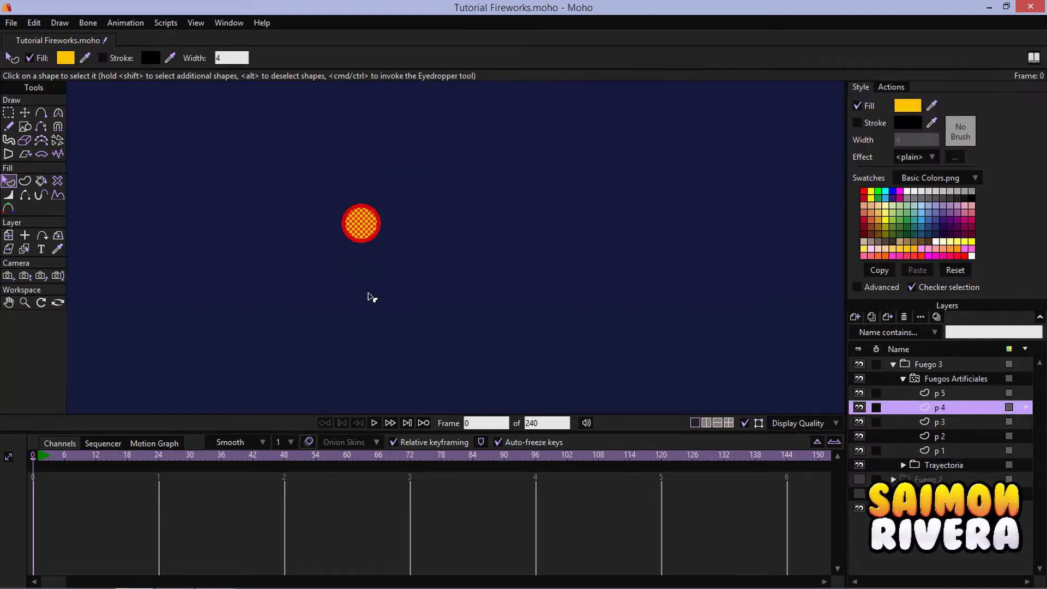
click(908, 107)
click(916, 285)
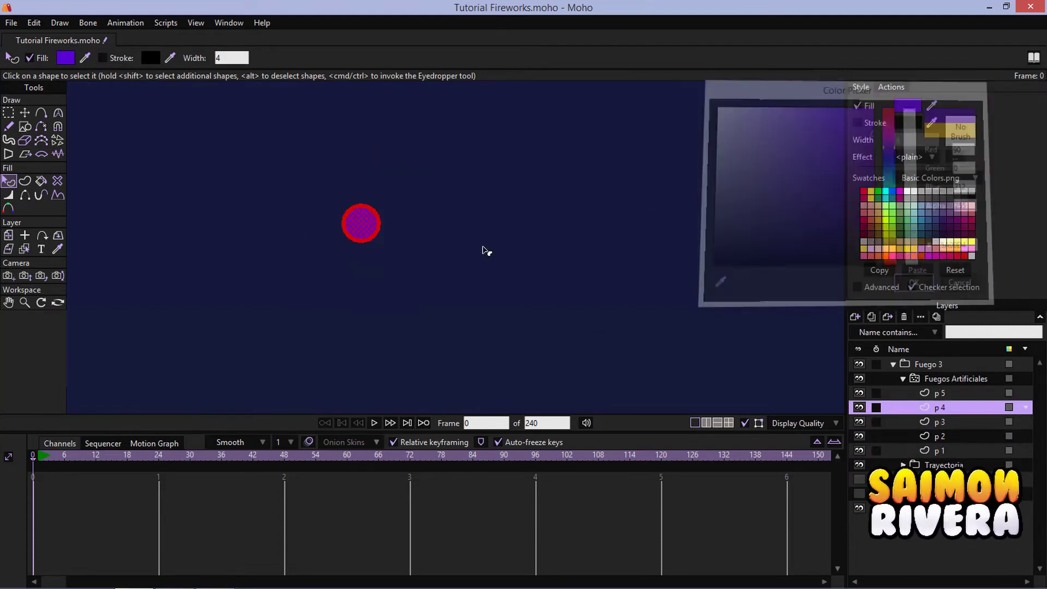
click(361, 229)
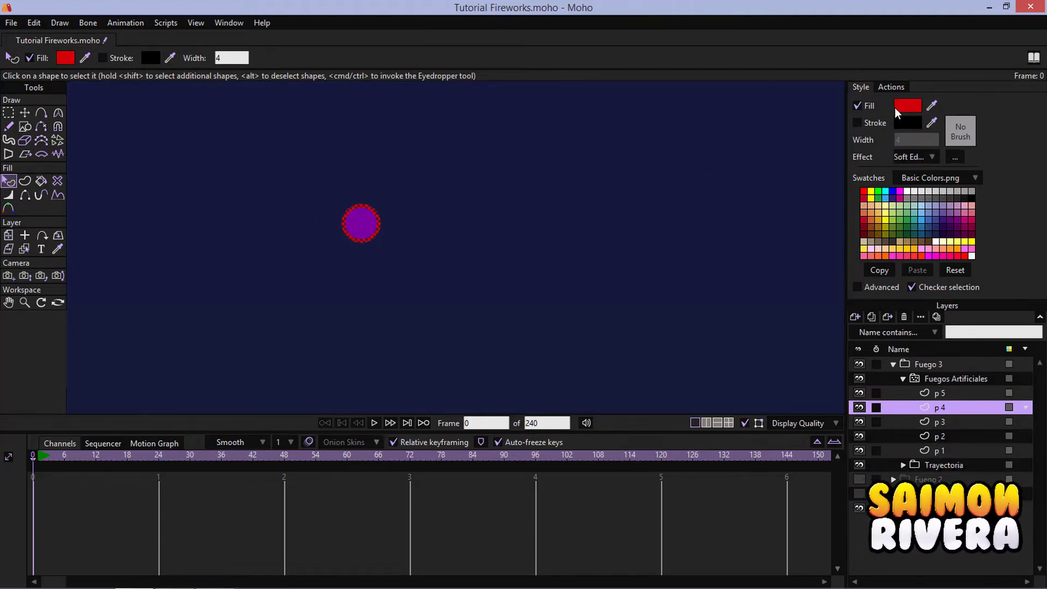
click(895, 107)
click(916, 284)
click(908, 107)
click(916, 285)
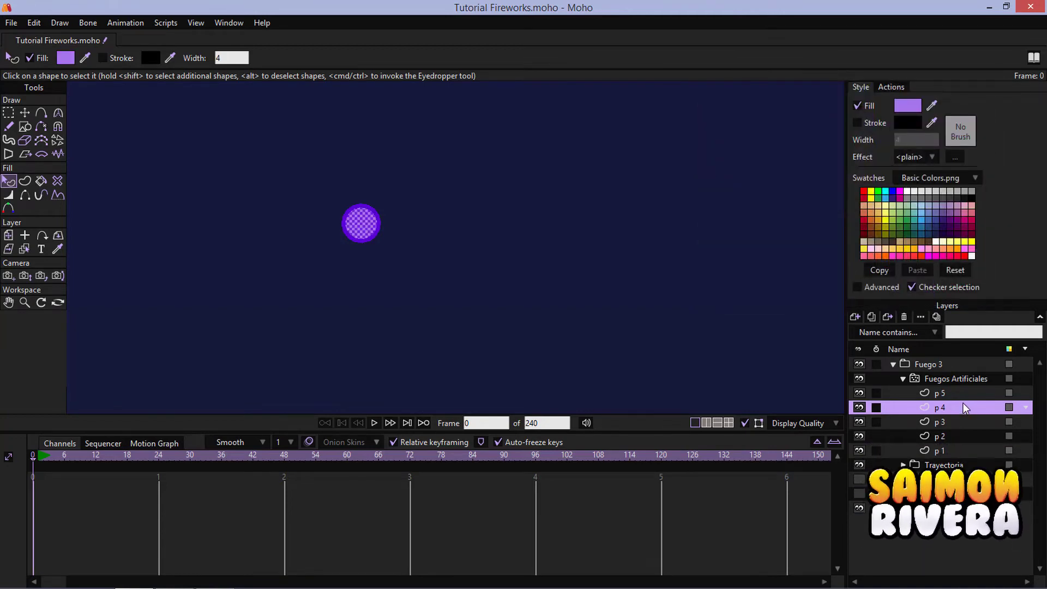
Recolour the outer circle of particle p 5 to deep purple
click(960, 394)
click(402, 225)
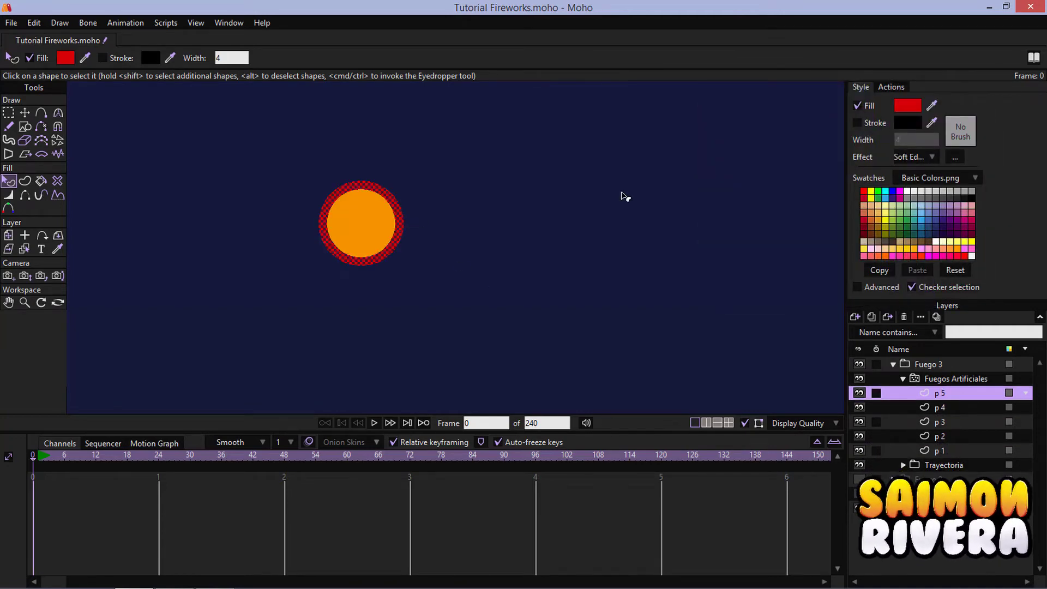
click(900, 110)
click(891, 143)
click(909, 283)
Change the fill of p 5's inner circle to light purple C2A1F0
click(384, 226)
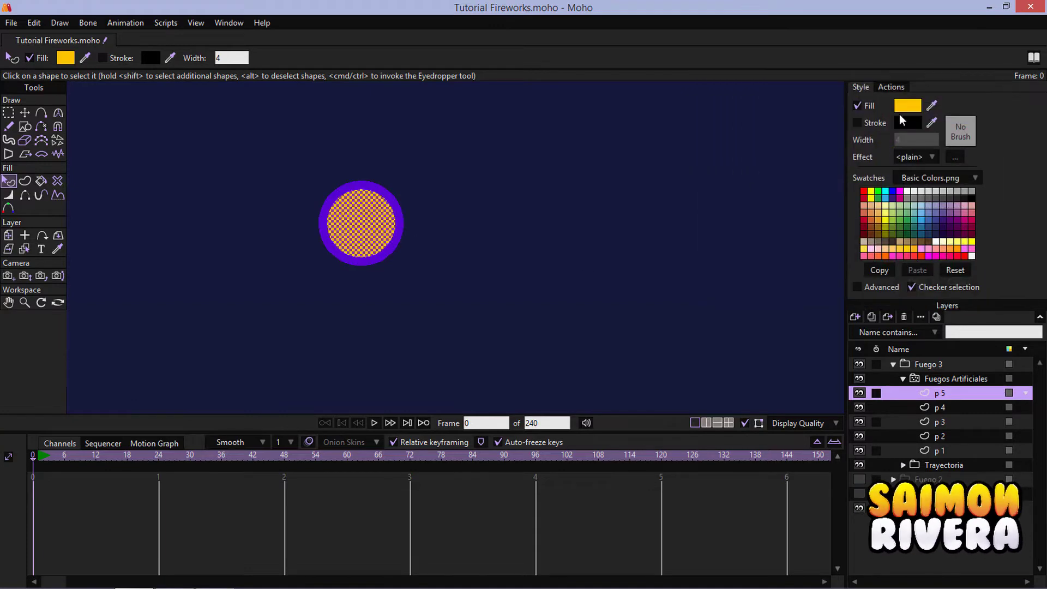
click(901, 109)
click(891, 145)
drag(785, 159, 765, 112)
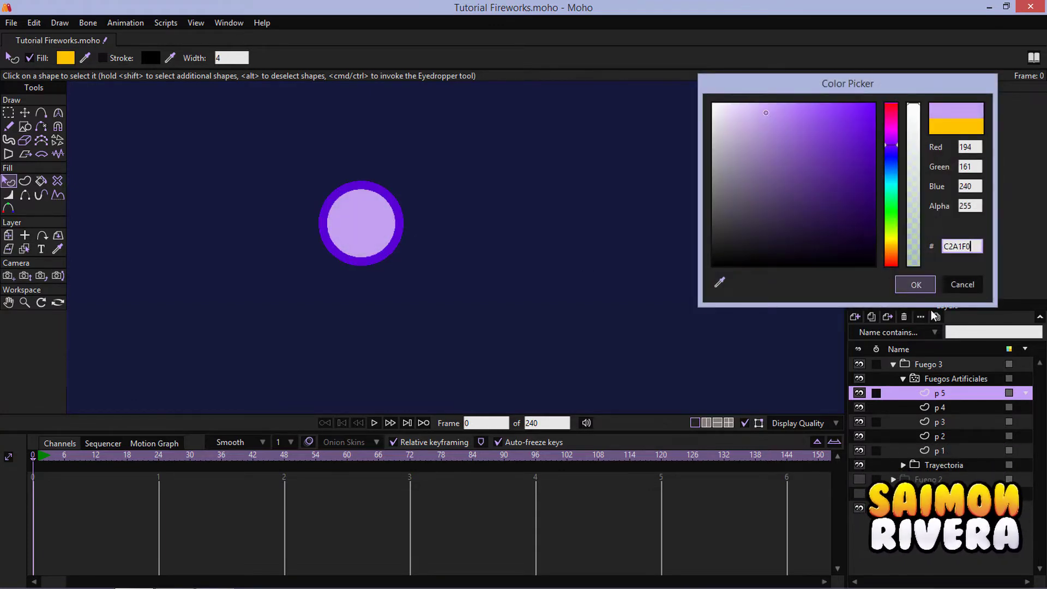
click(917, 286)
Collapse the Fuegos Artificiales particle layer inside Fuego 3
click(904, 380)
scroll(546, 235, down, 6)
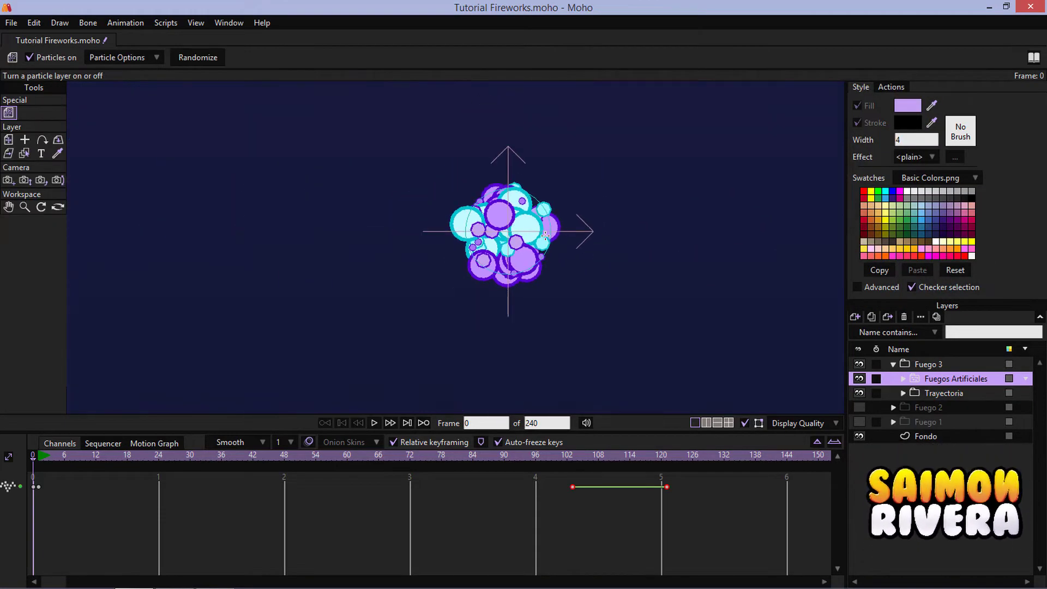
scroll(546, 234, down, 5)
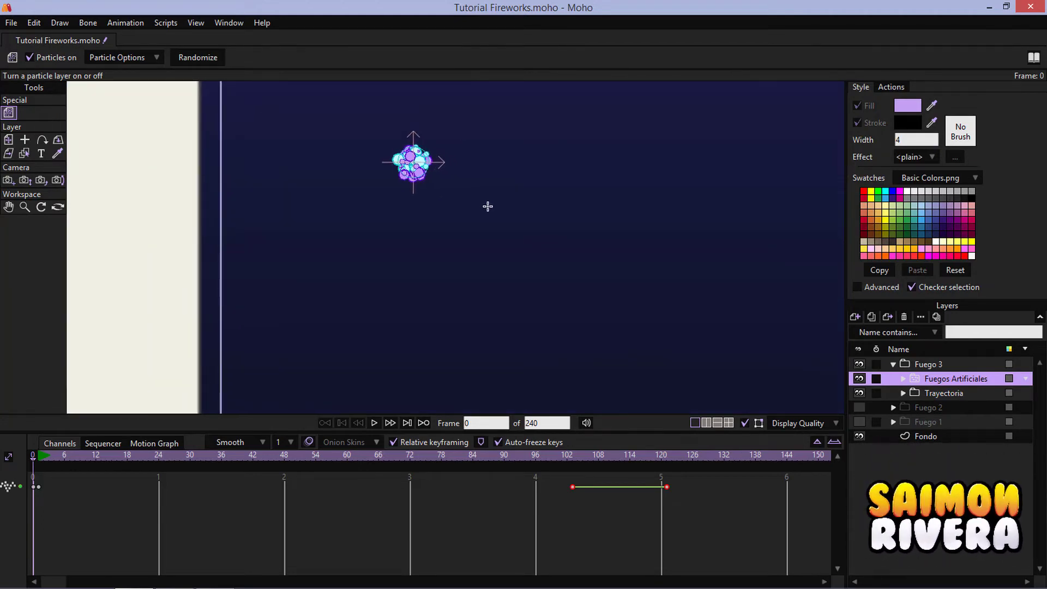
Change the stroke colour of the Trayectoria 1 line in Fuego 3 to deep purple 5A00D4 at frame 0
click(903, 393)
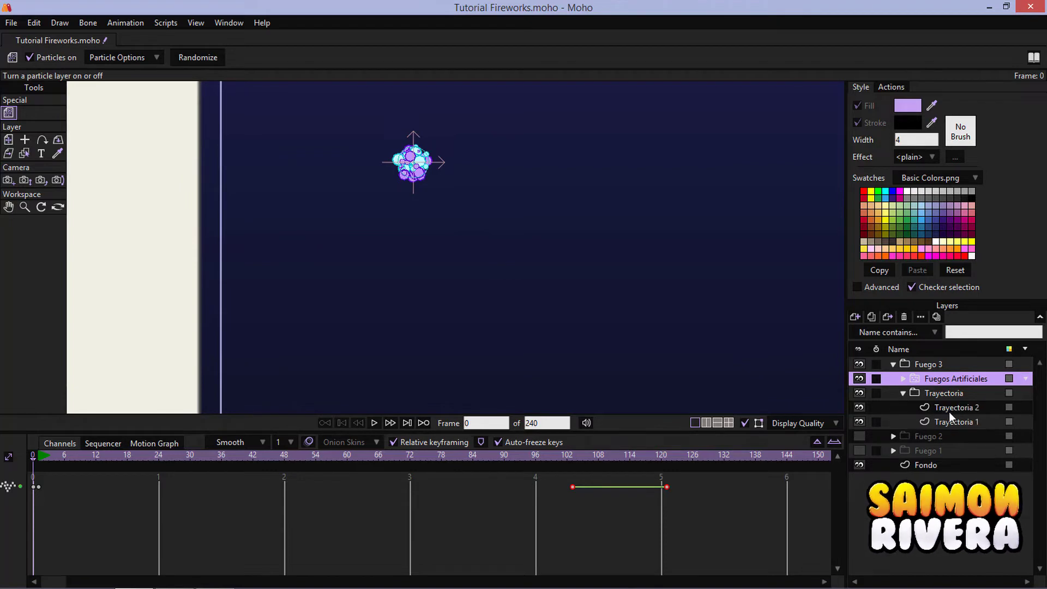
click(953, 421)
drag(593, 333, 608, 213)
click(490, 456)
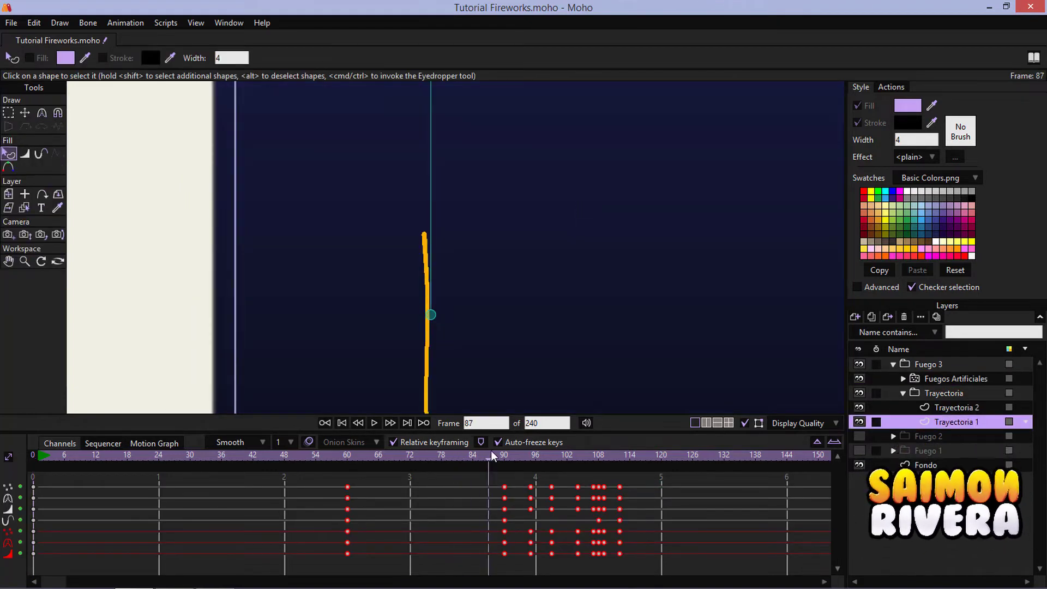
scroll(417, 311, up, 2)
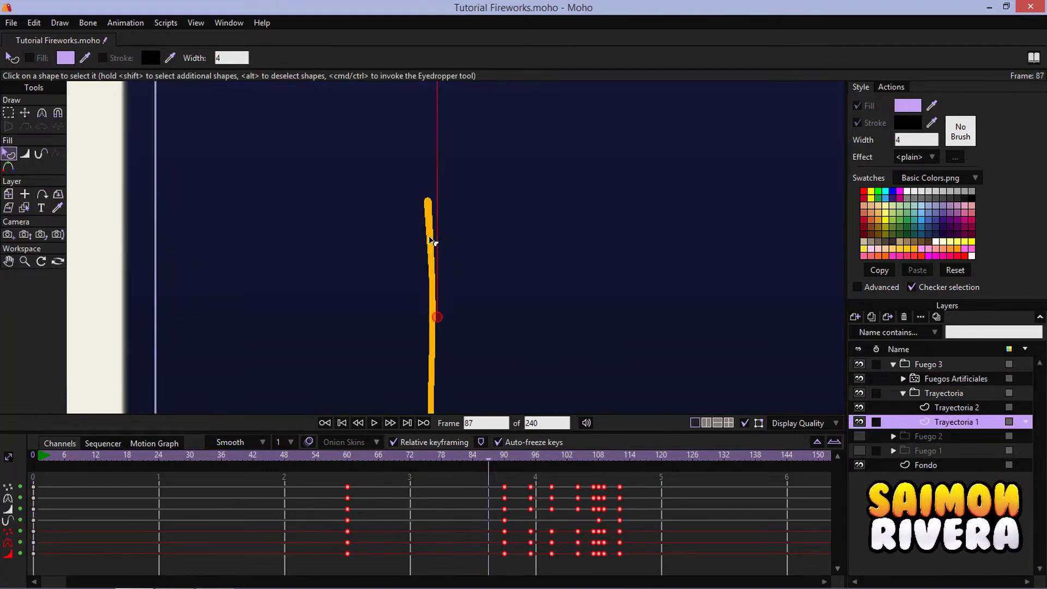
click(431, 240)
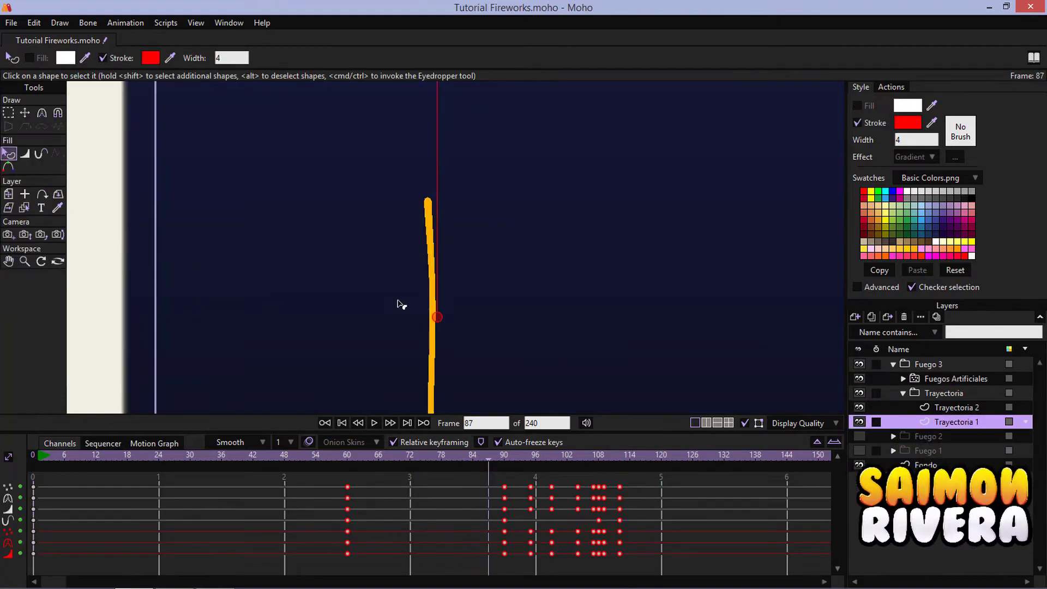
click(860, 408)
scroll(407, 234, up, 3)
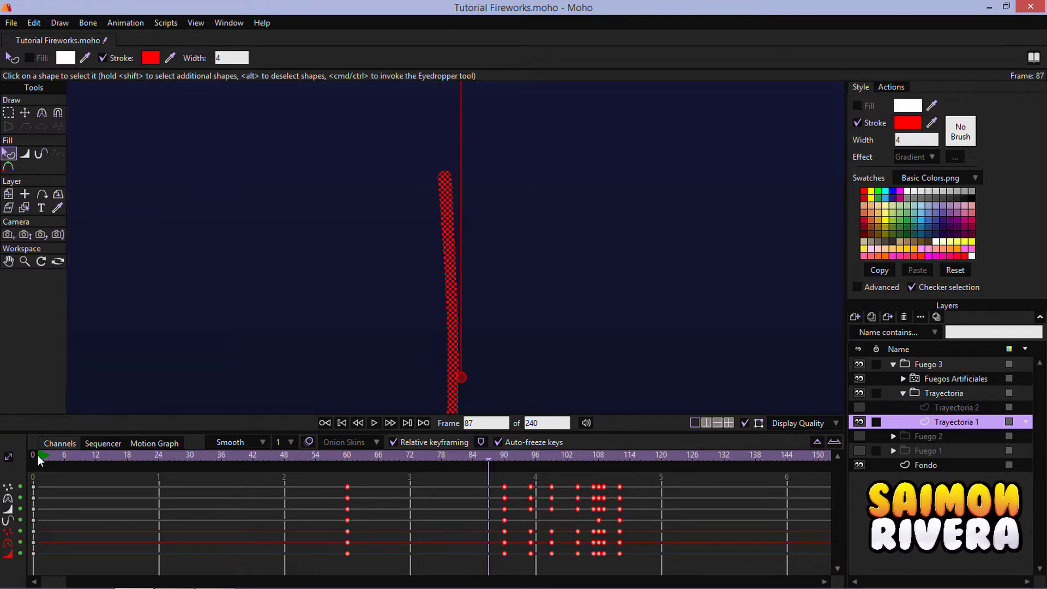
click(37, 454)
click(914, 122)
text(5A00D4)
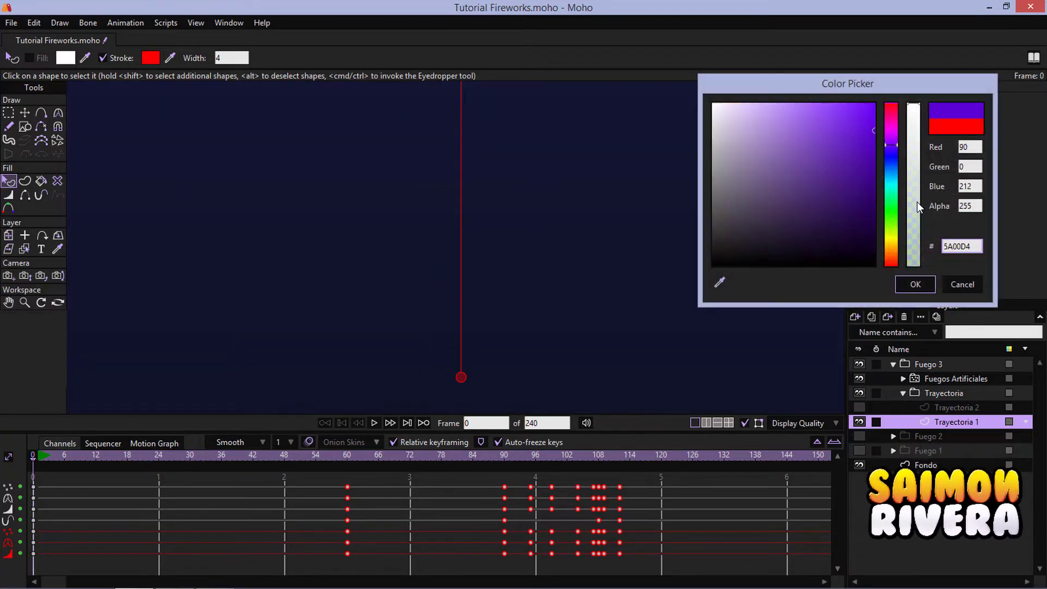
click(901, 288)
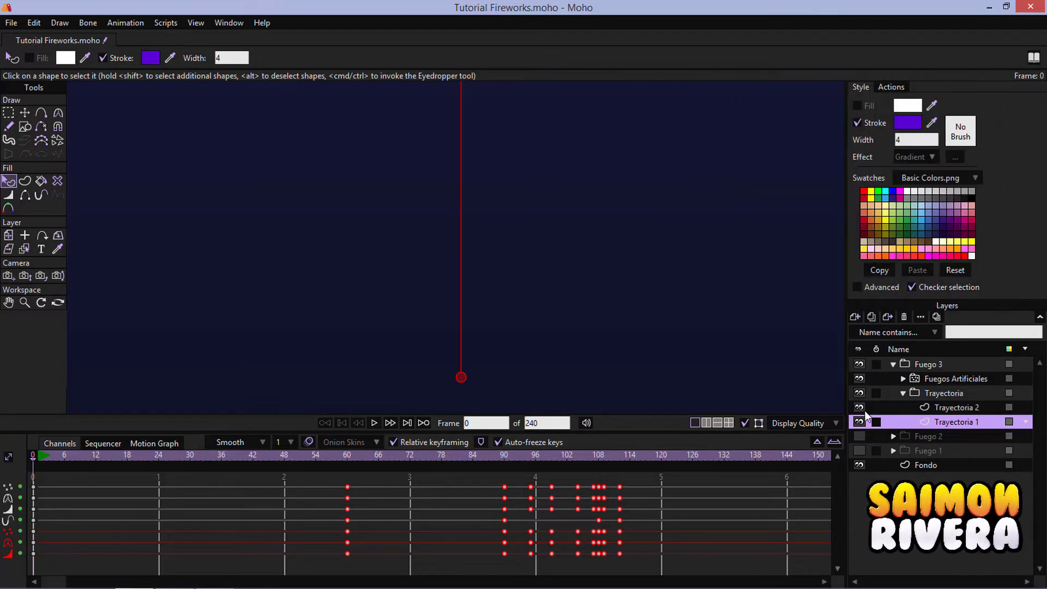
Change the stroke colour of the Trayectoria 2 line to light purple CBA4FF at frame 0
click(936, 409)
click(500, 458)
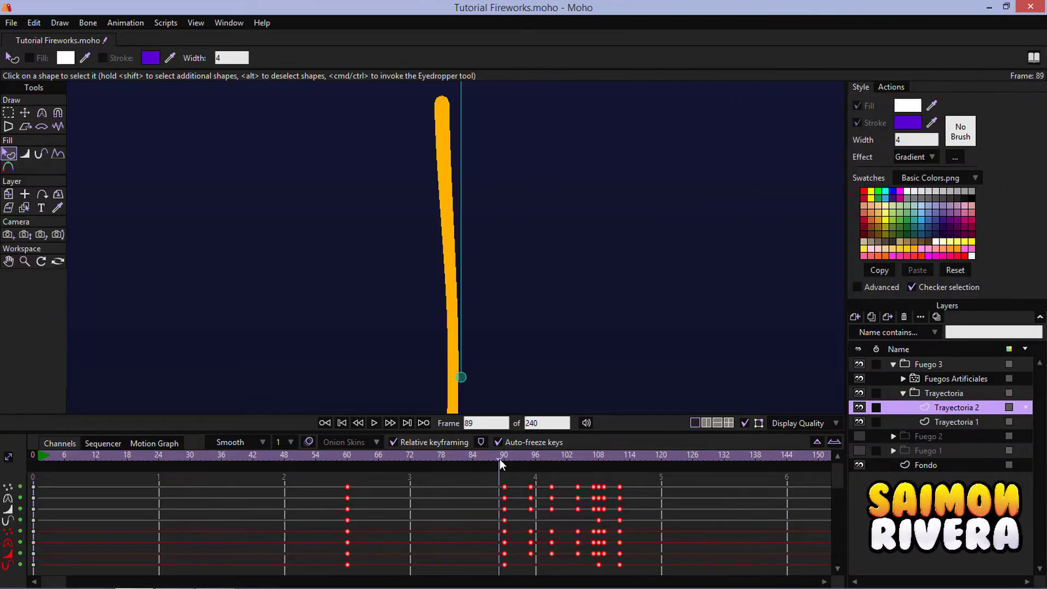
click(450, 244)
click(34, 456)
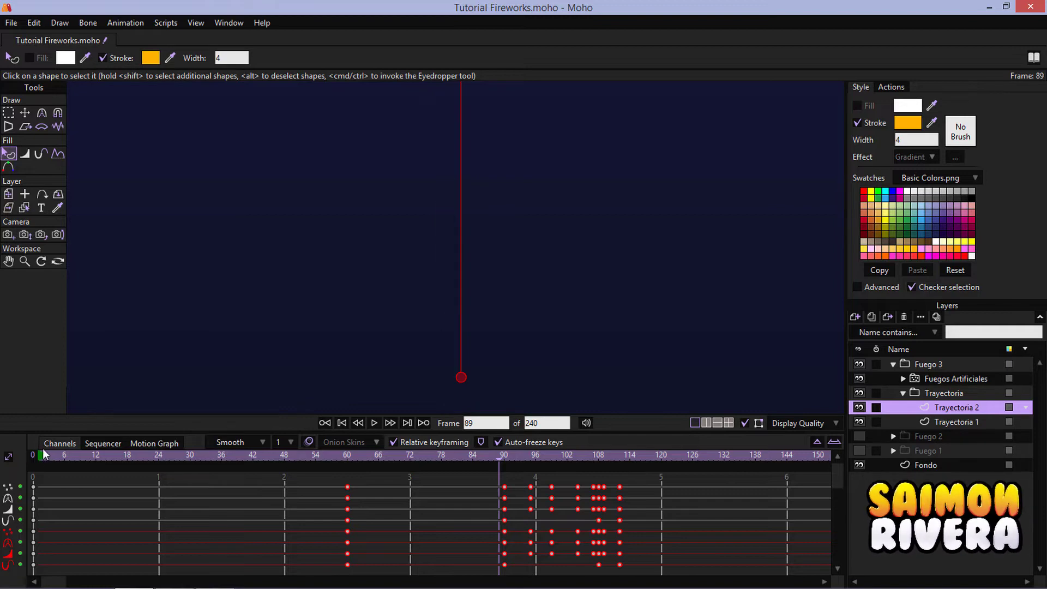
click(908, 106)
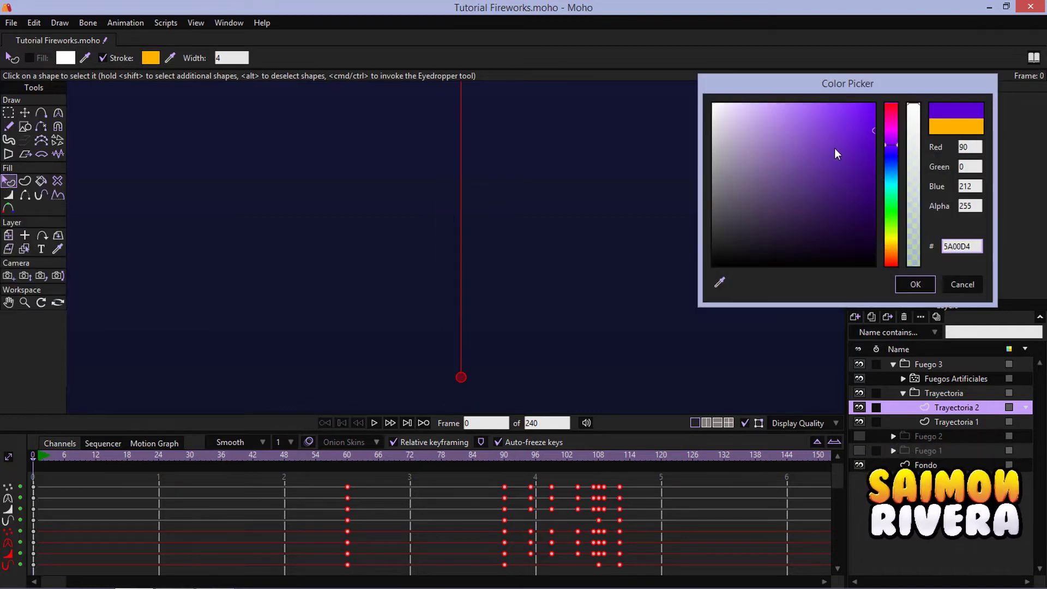
drag(834, 149, 743, 96)
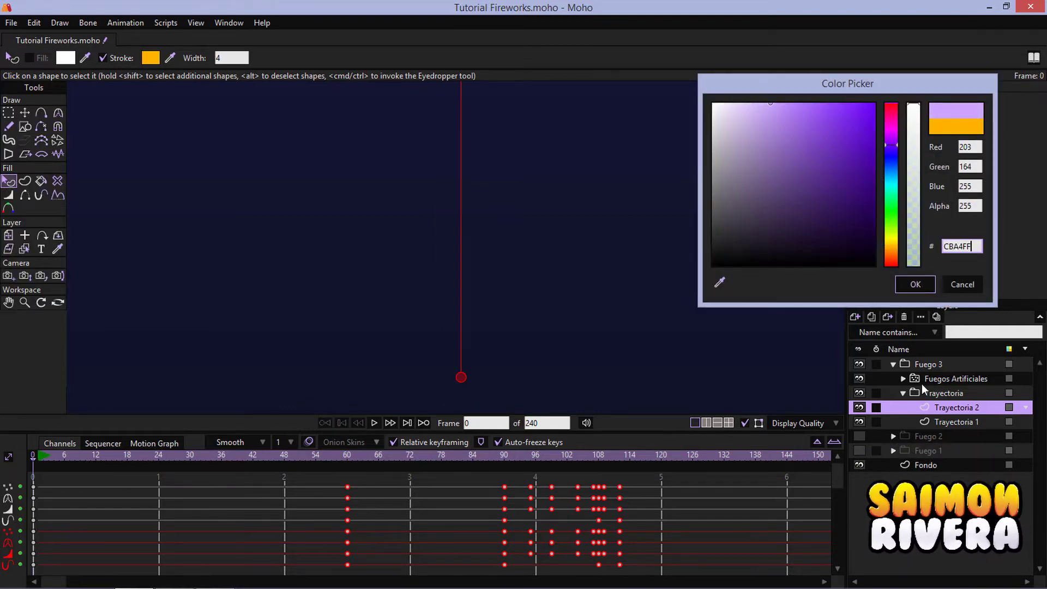
click(916, 283)
Shift the animation keyframes of Trayectoria 1 and Trayectoria 2 earlier so they begin at frame 36
click(904, 392)
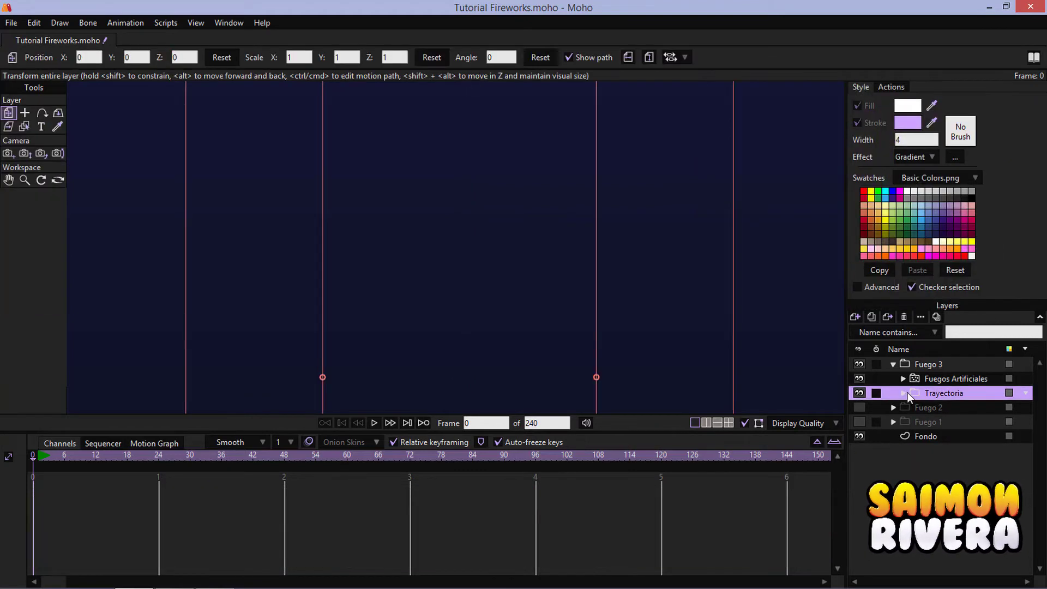
click(904, 393)
click(952, 422)
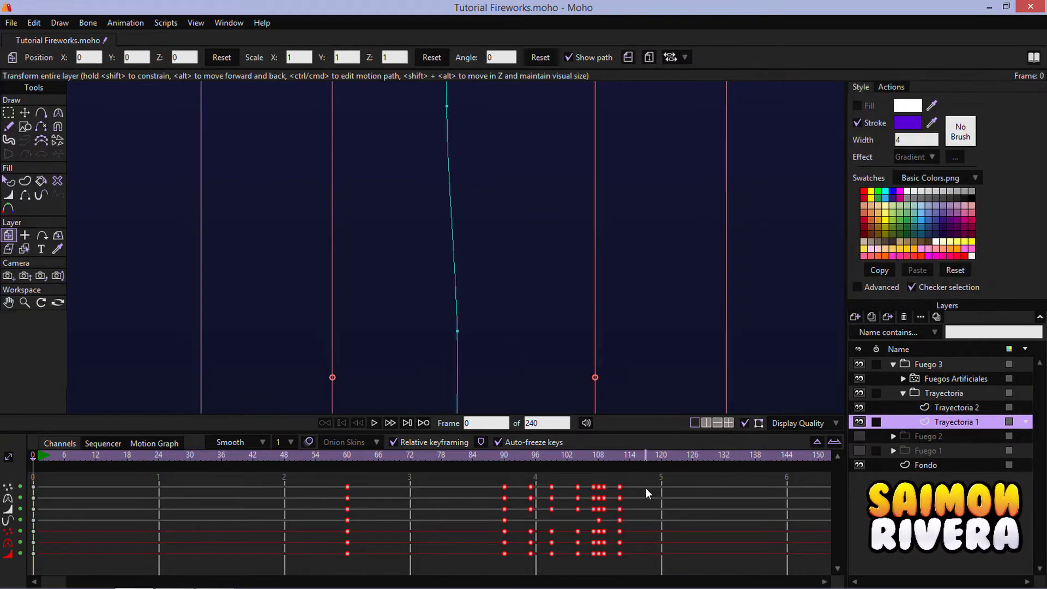
drag(673, 557, 279, 489)
drag(66, 582, 41, 581)
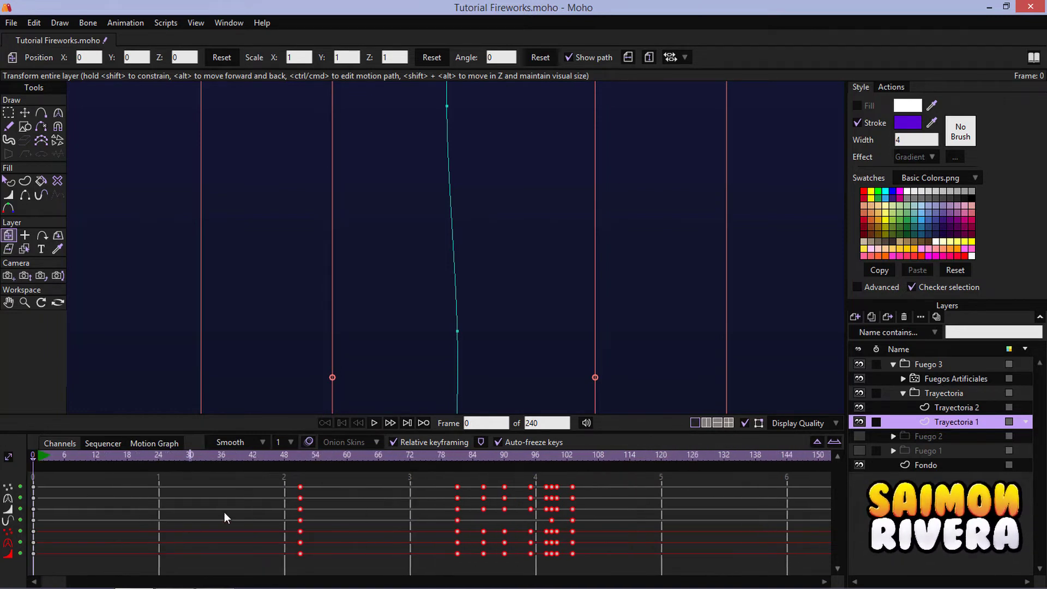
drag(233, 490, 221, 490)
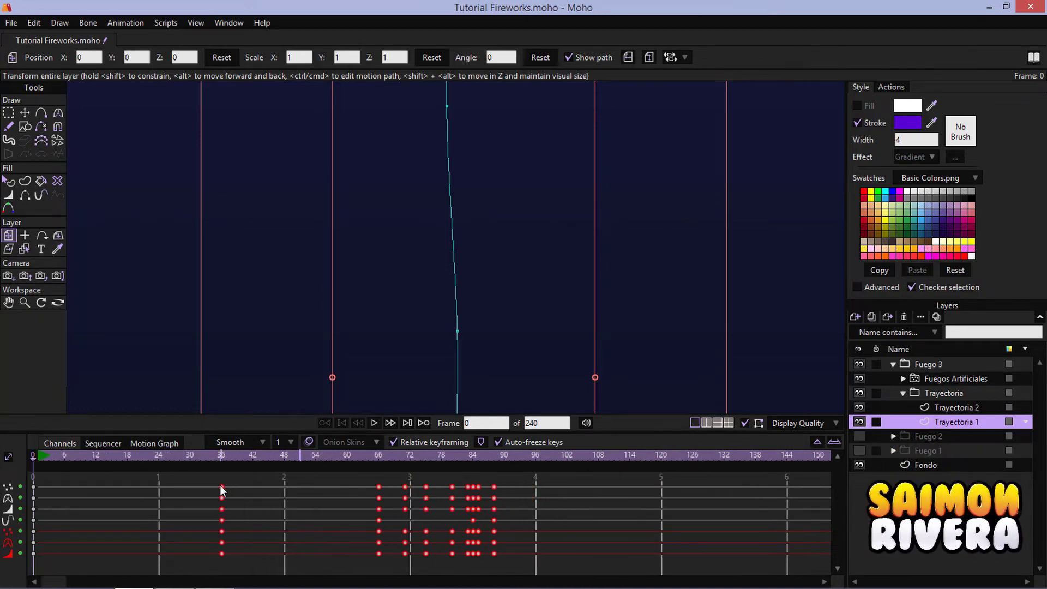
click(989, 406)
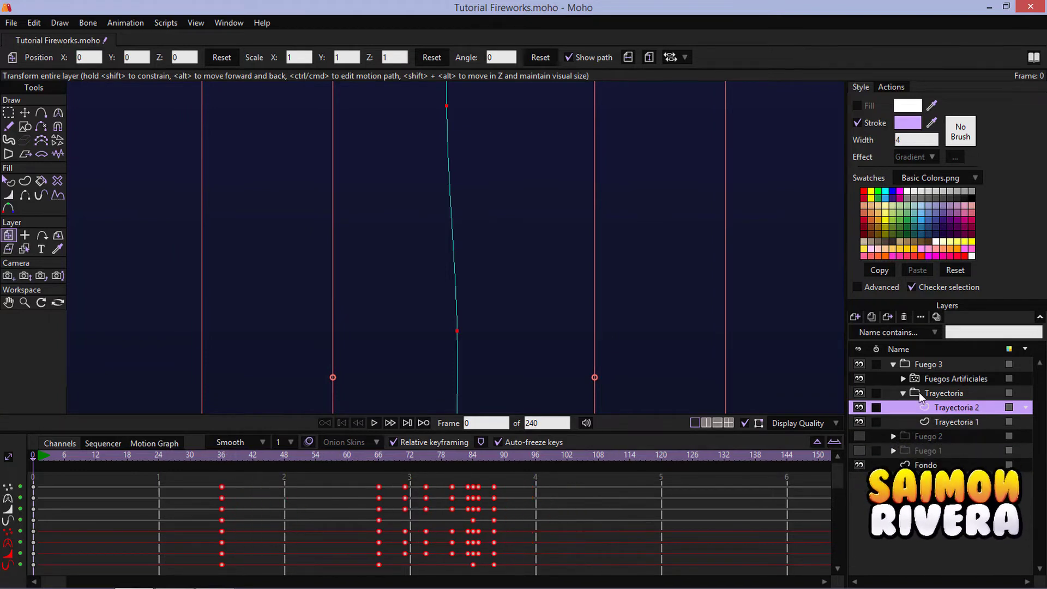
Move the whole Fuego 3 group to the right side of the scene, at about X 0.76, Y 0.33
click(927, 380)
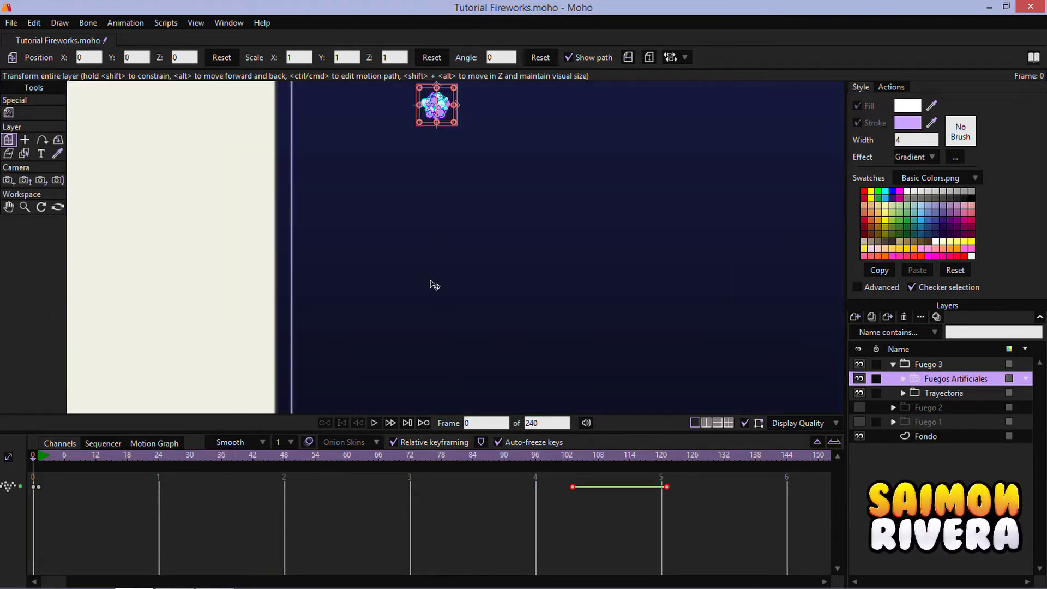
click(896, 364)
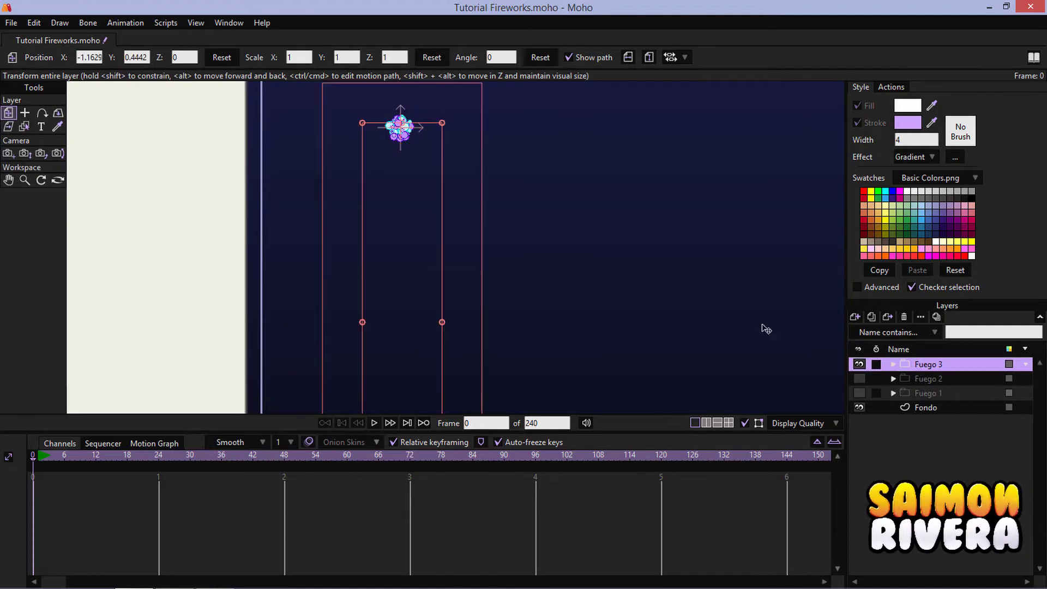
drag(560, 276, 625, 243)
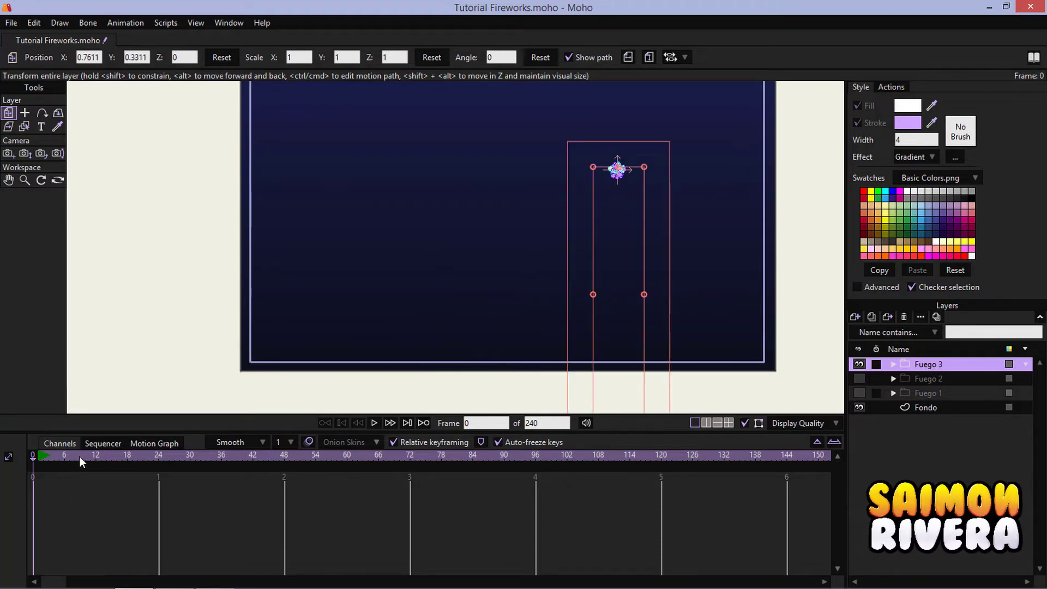
Shift Fuego 3's particle emission keyframes earlier to start at frame 81, when the rocket trail reaches the burst point
click(110, 455)
click(915, 368)
click(915, 377)
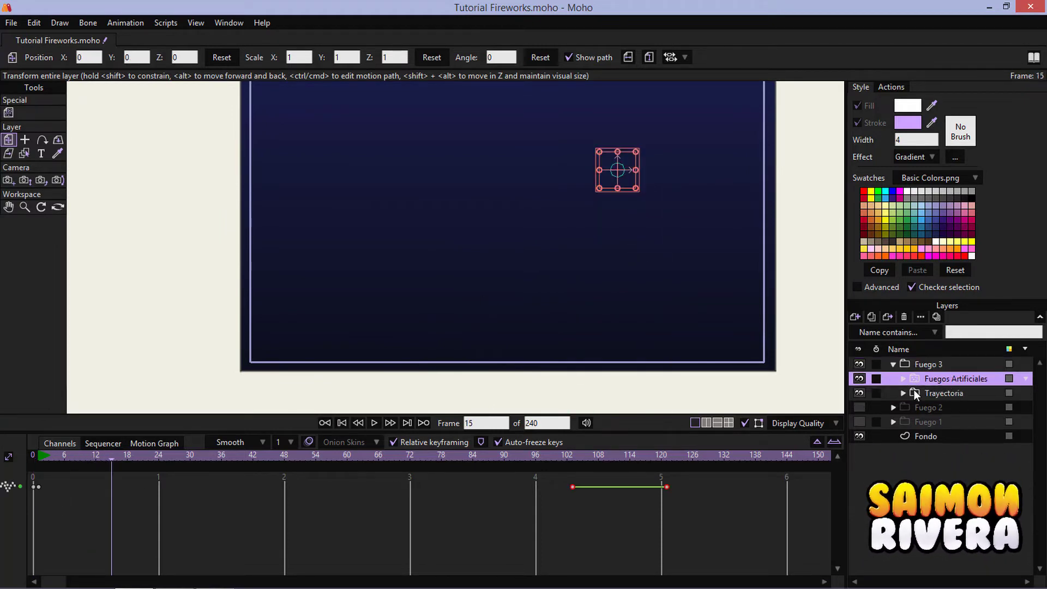
drag(257, 456, 444, 457)
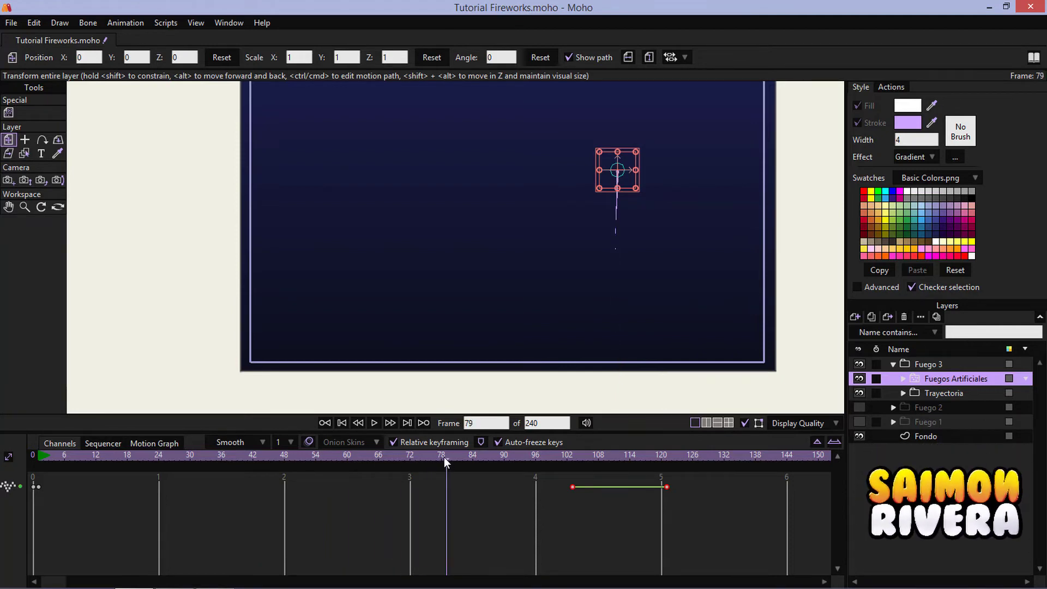
scroll(666, 173, up, 2)
scroll(613, 325, up, 2)
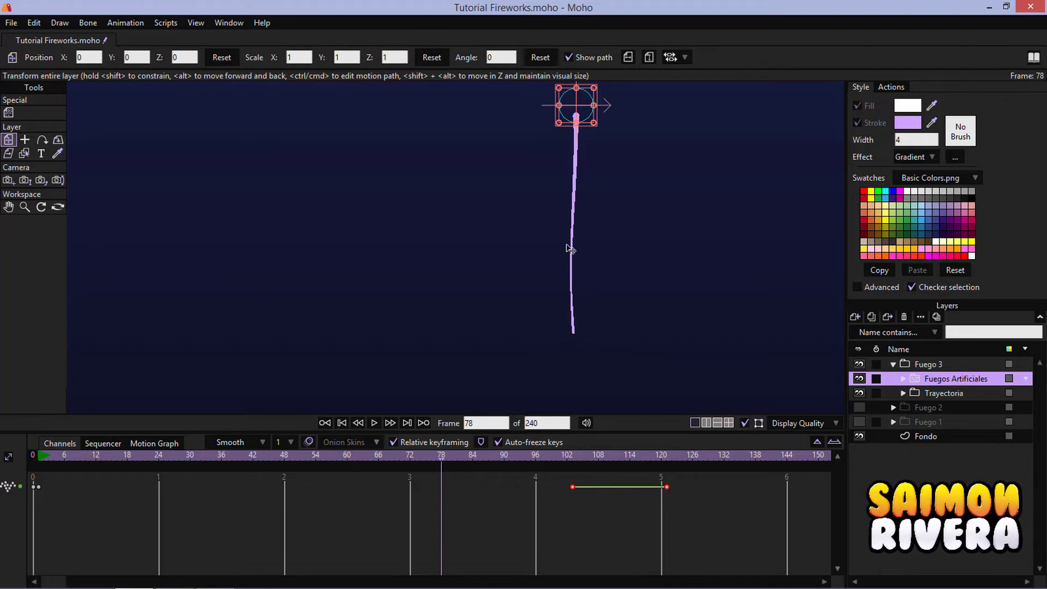
drag(446, 458, 470, 456)
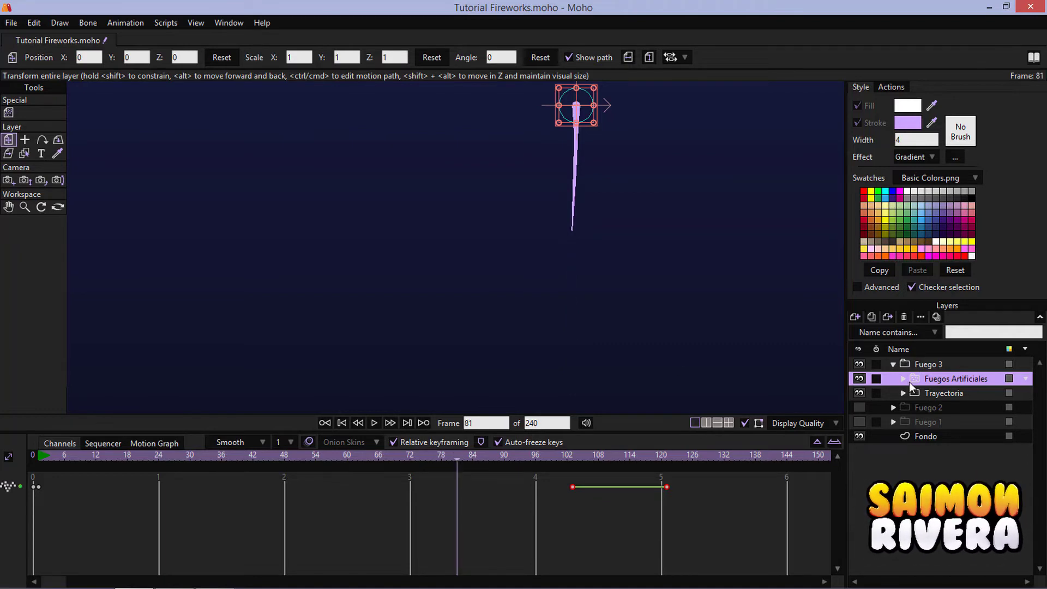
drag(572, 487, 457, 495)
Set the Fuegos Artificiales particles to count 75, preview 75, lifetime 17 frames, velocity 1.2 and velocity spread 0.85
double_click(926, 380)
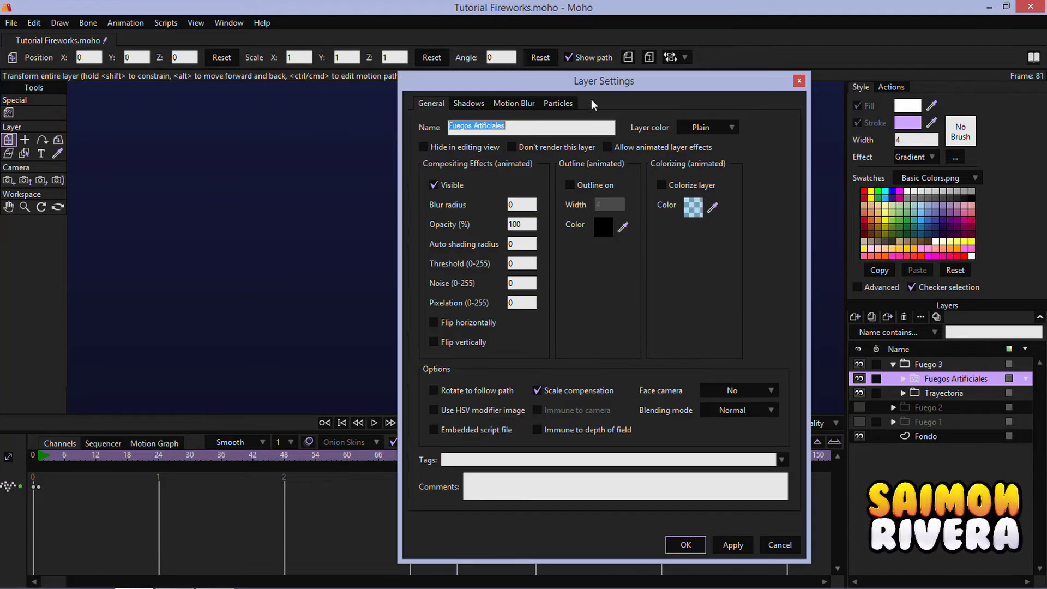
click(576, 102)
drag(611, 87, 770, 104)
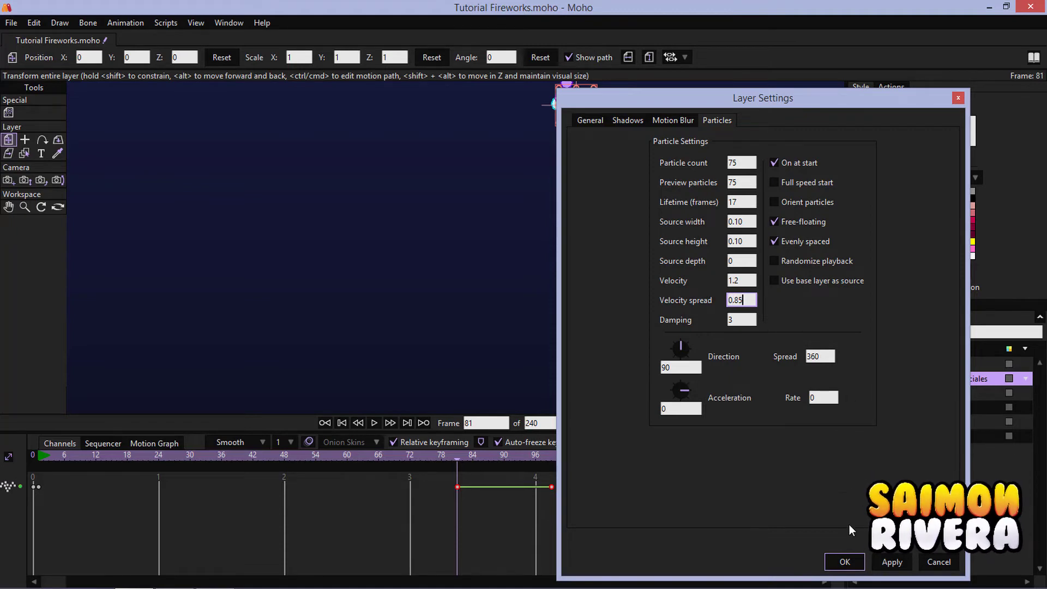
click(845, 562)
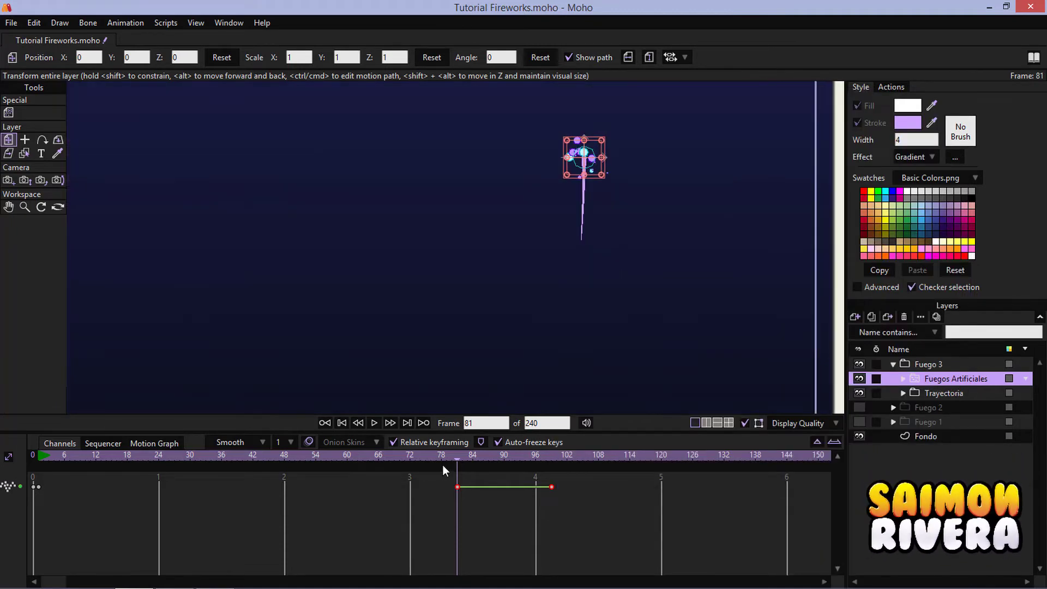
Collapse Fuego 3, make the Fuego 2 and Fuego 1 groups visible again, and save the project
click(893, 364)
click(860, 378)
click(860, 392)
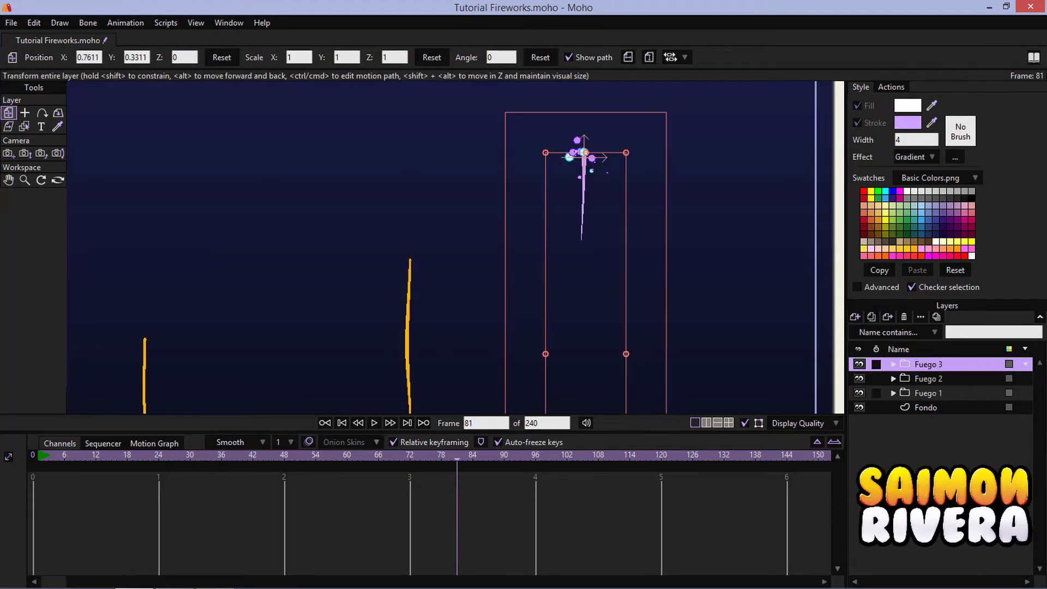
click(9, 22)
click(42, 124)
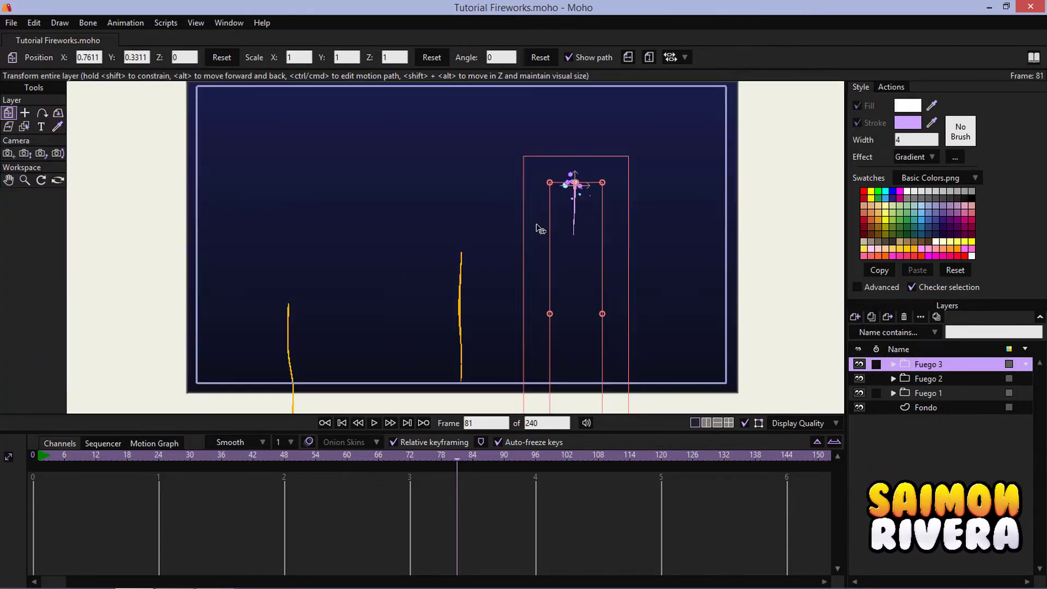
Play the animation from the first frame to review all three fireworks together
drag(537, 225, 536, 232)
click(342, 423)
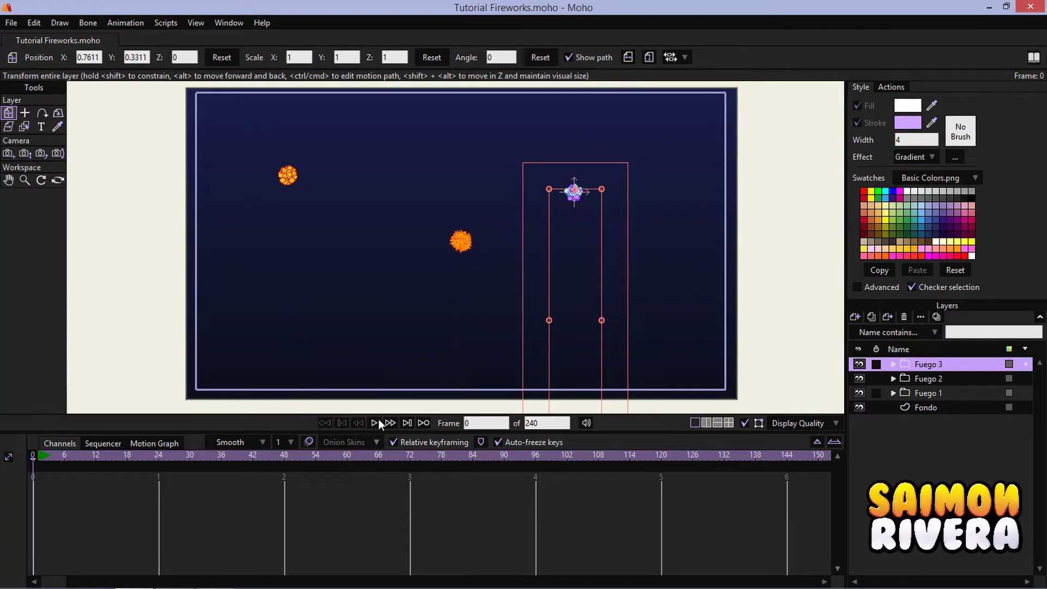
click(374, 423)
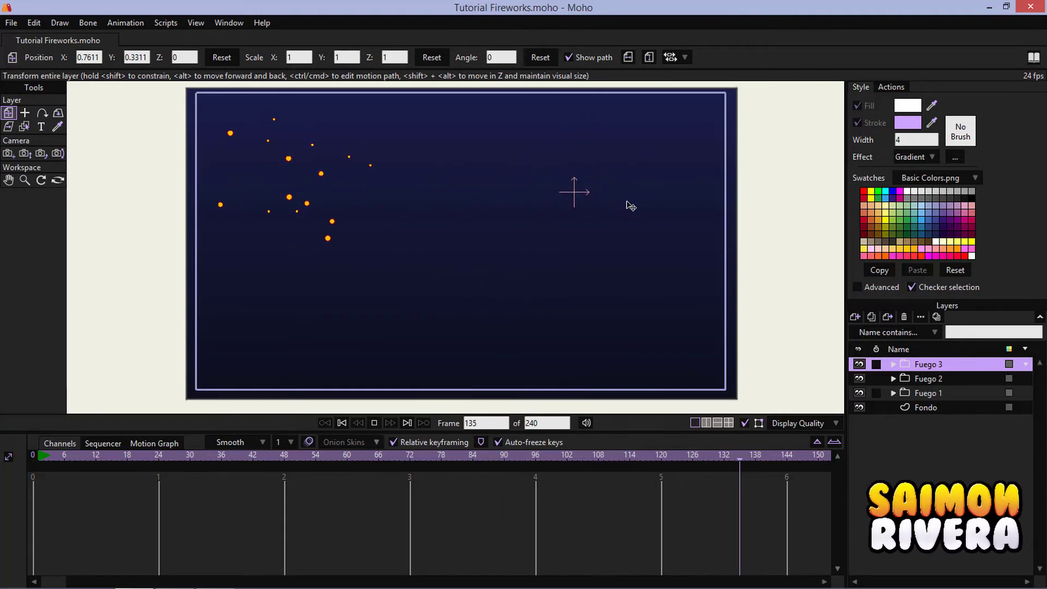
click(374, 424)
click(342, 423)
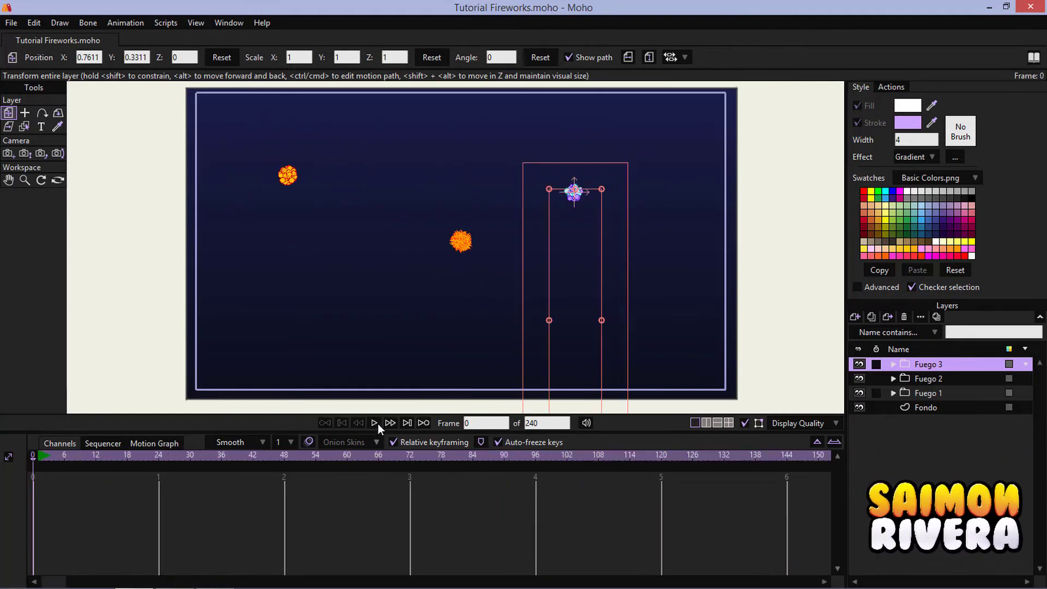
click(375, 423)
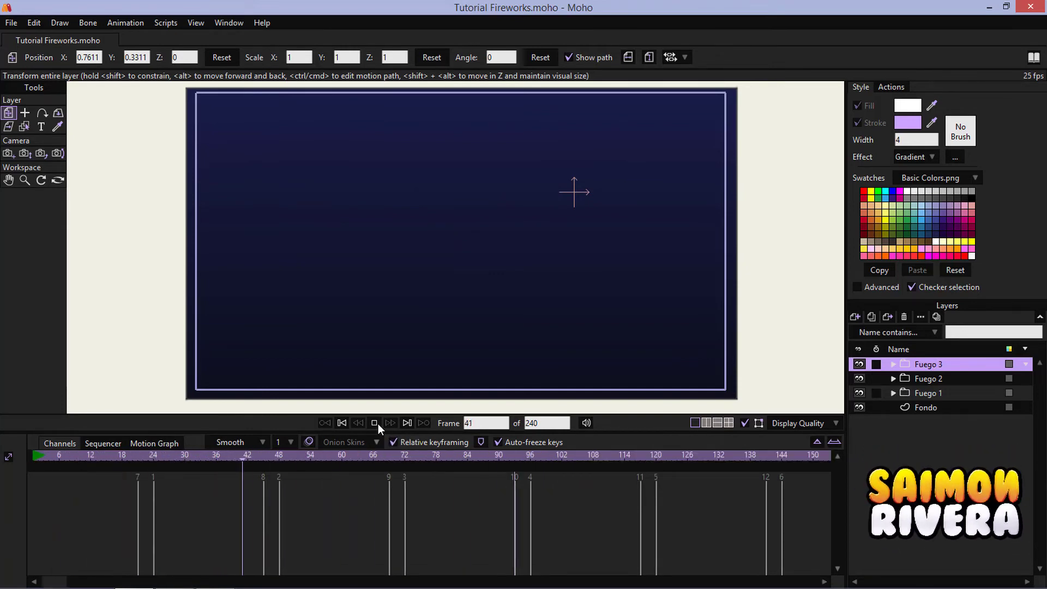
click(378, 423)
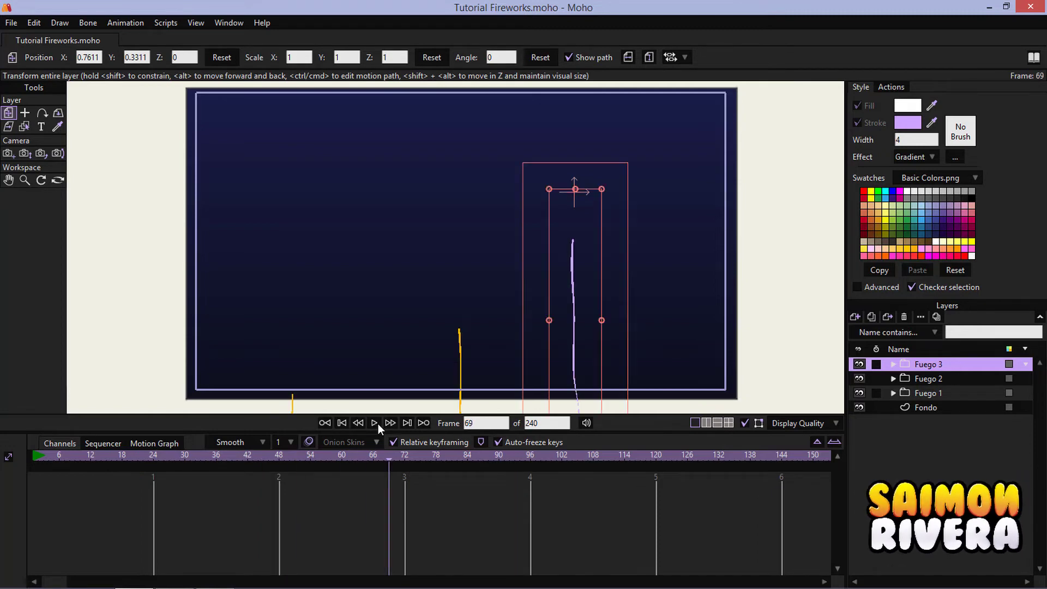
Render frame 69 to inspect the glow of the rising rocket trails, and close the preview
key(ctrl+r)
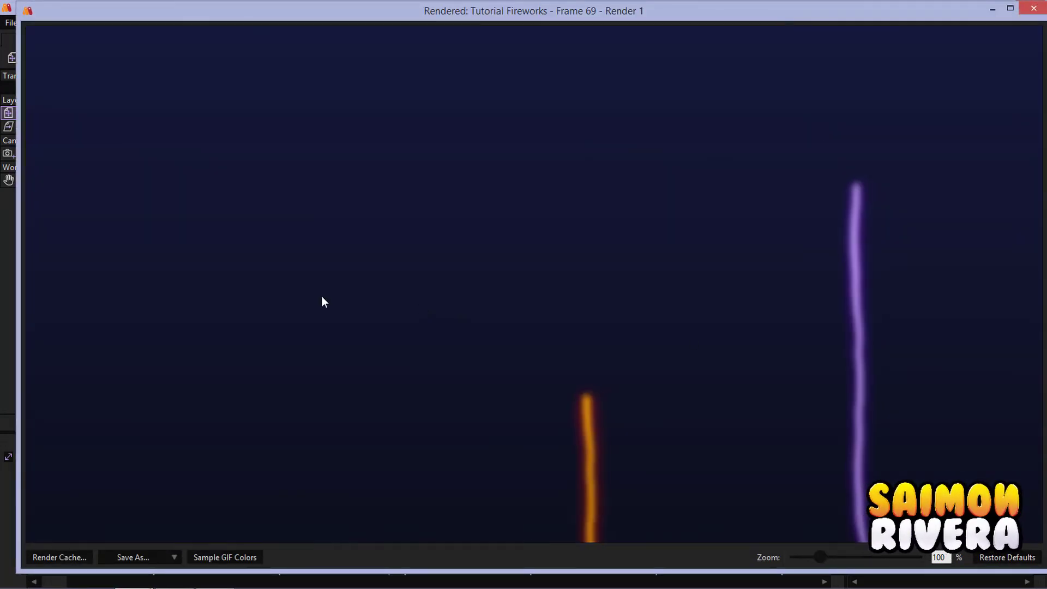
drag(322, 297, 268, 378)
click(1007, 12)
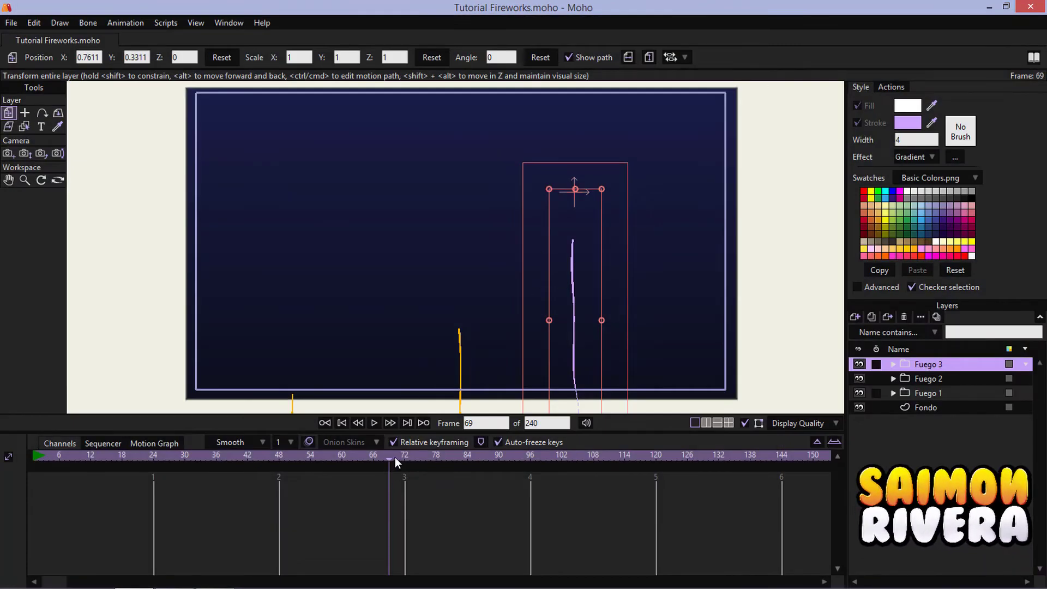
Render frame 104 to inspect the three bursts, close the preview and scrub through the explosion frames
drag(395, 457, 573, 452)
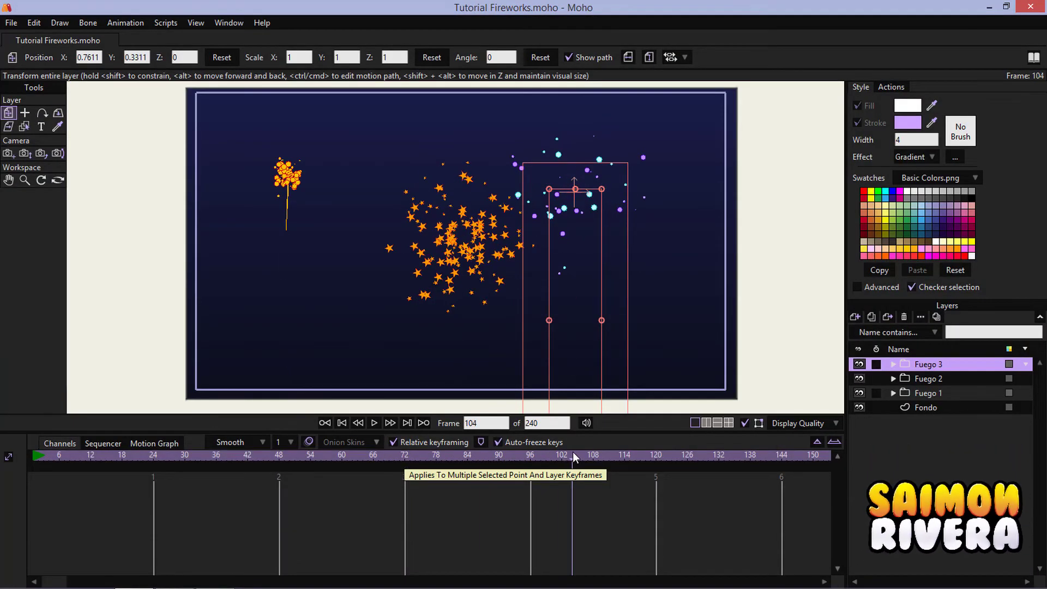
key(ctrl+r)
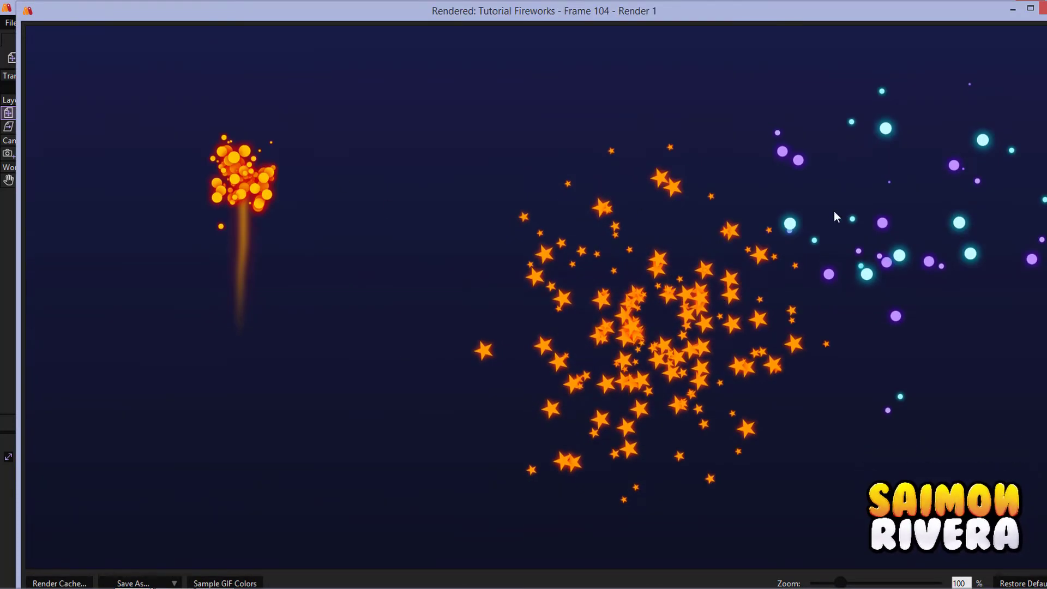
drag(835, 213, 652, 194)
click(1030, 8)
click(1033, 8)
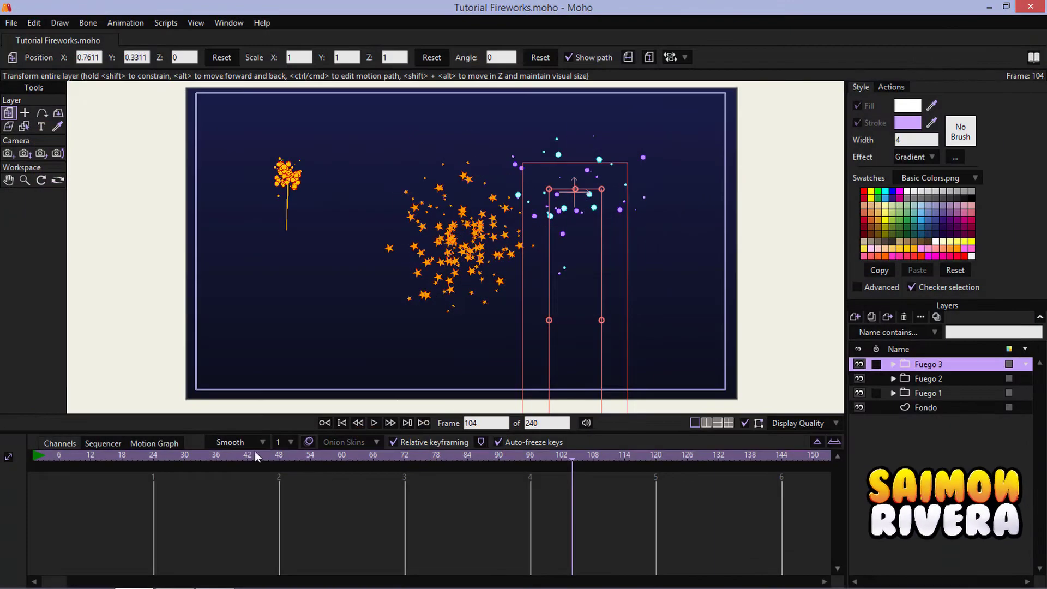
drag(256, 453, 574, 443)
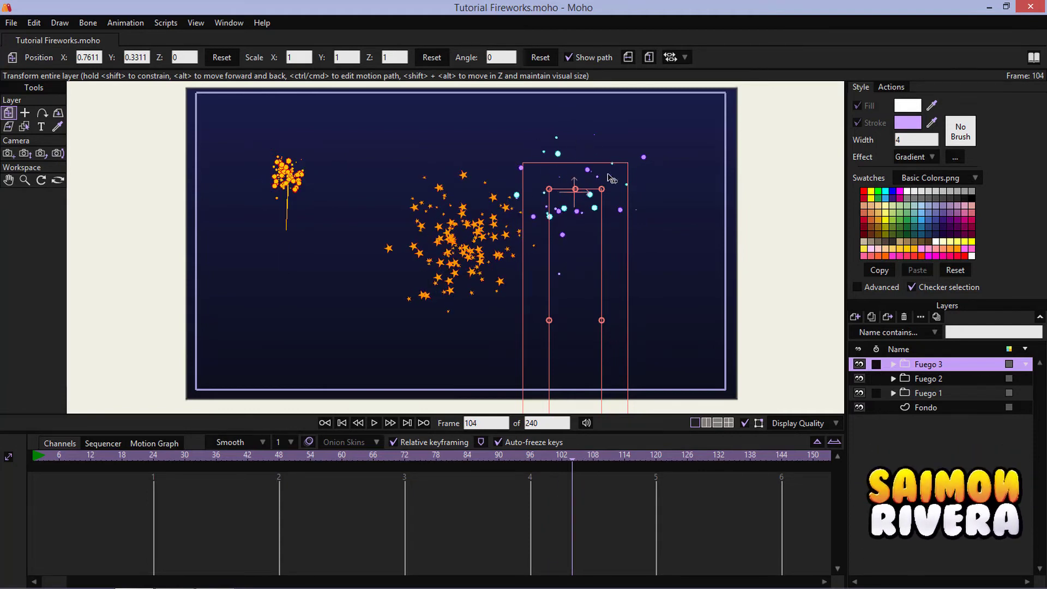
Go to frame 85, expand Fuego 3 and examine the particle settings of its Fuegos Artificiales layer
drag(398, 446, 472, 431)
click(894, 364)
double_click(967, 382)
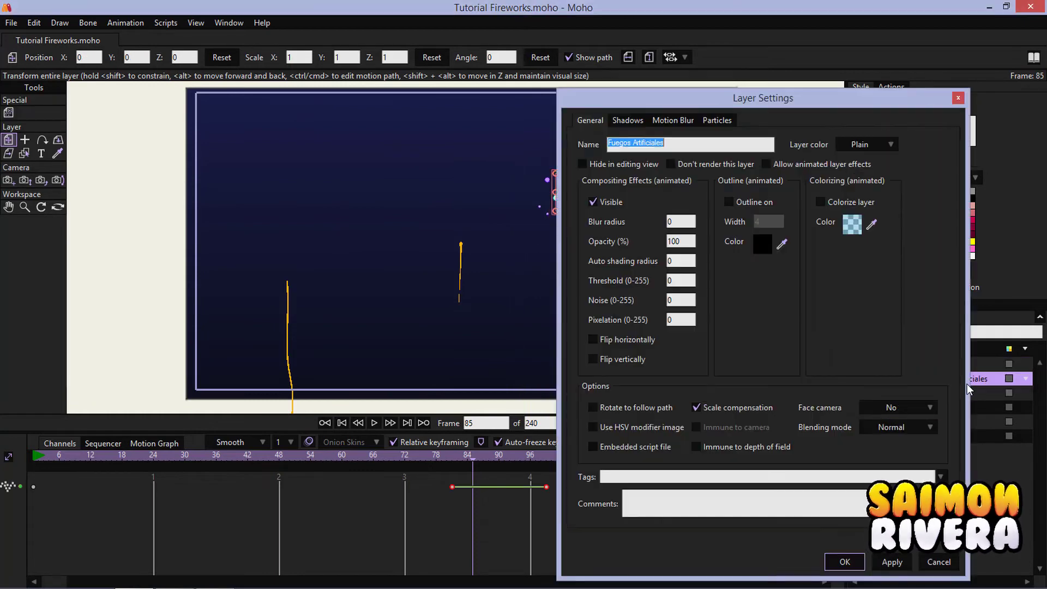
click(717, 120)
drag(796, 97, 820, 38)
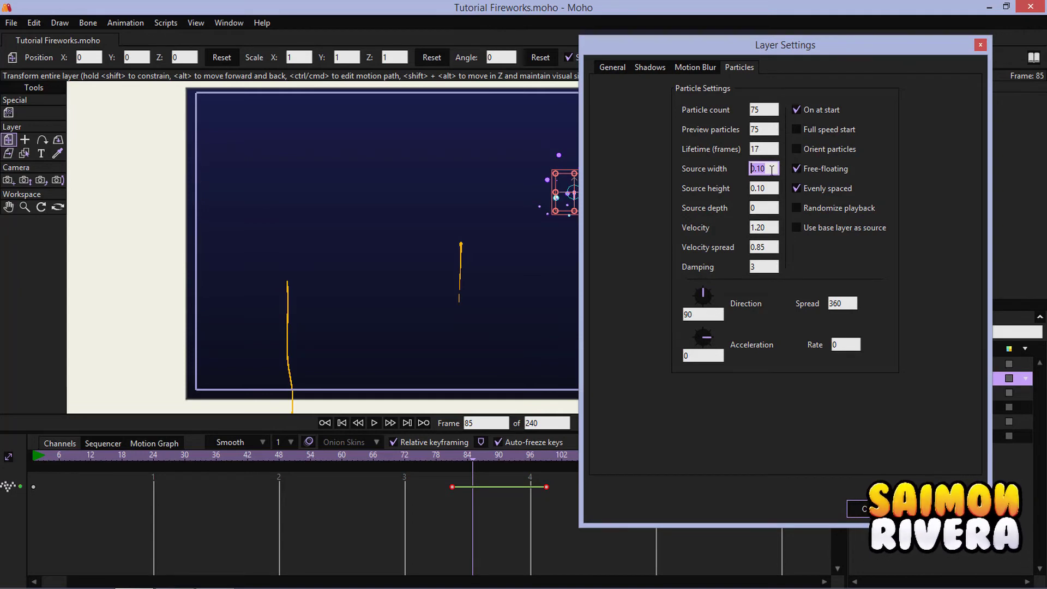
drag(744, 48, 797, 44)
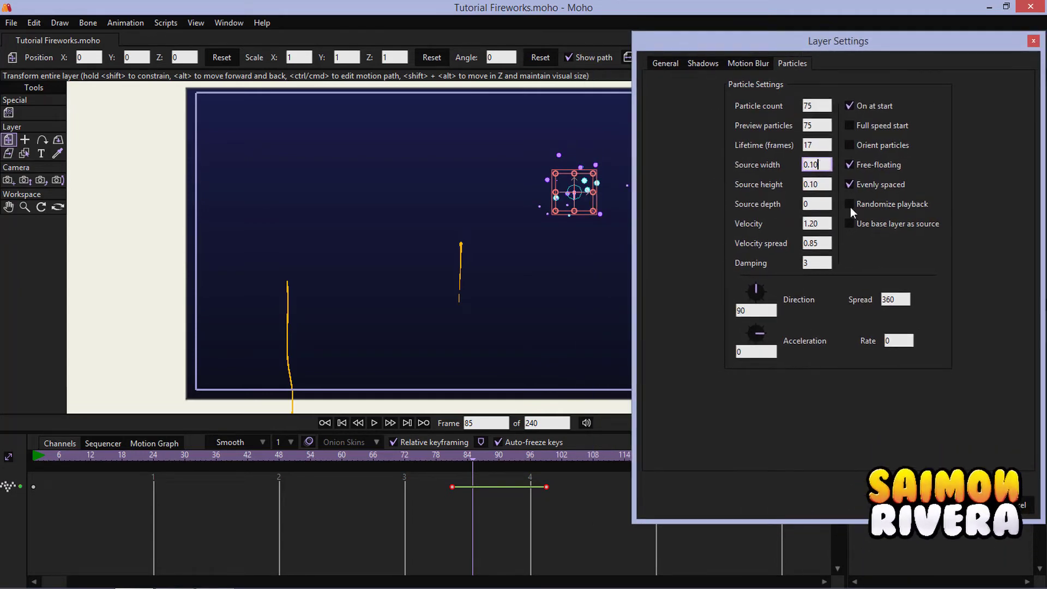
key(Return)
Compare source widths of 0.25 and 1 for Fuego 3's Fuegos Artificiales particles and set the width to 0.75
click(8, 112)
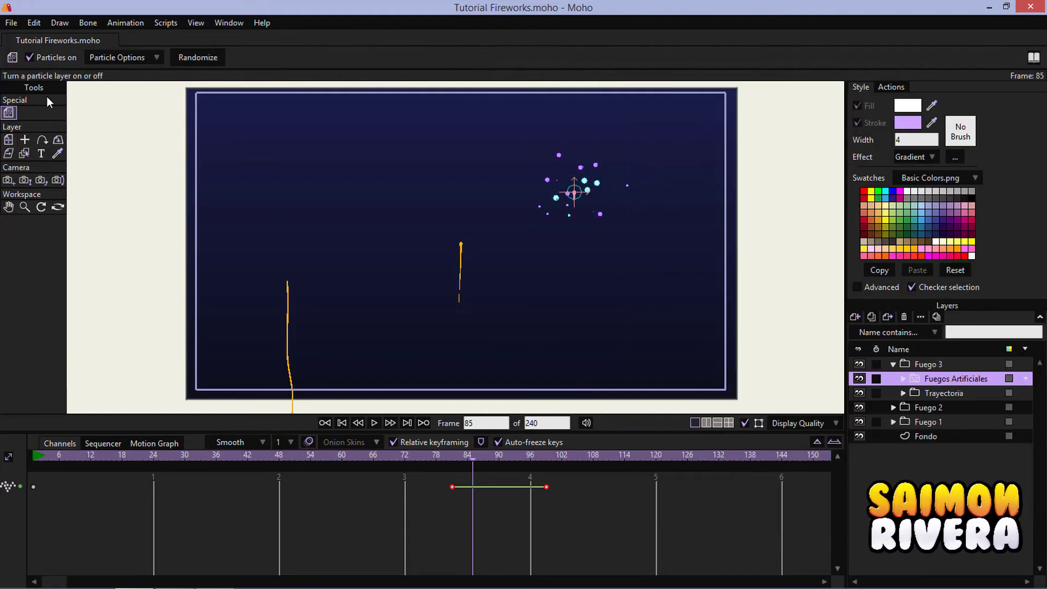
click(112, 59)
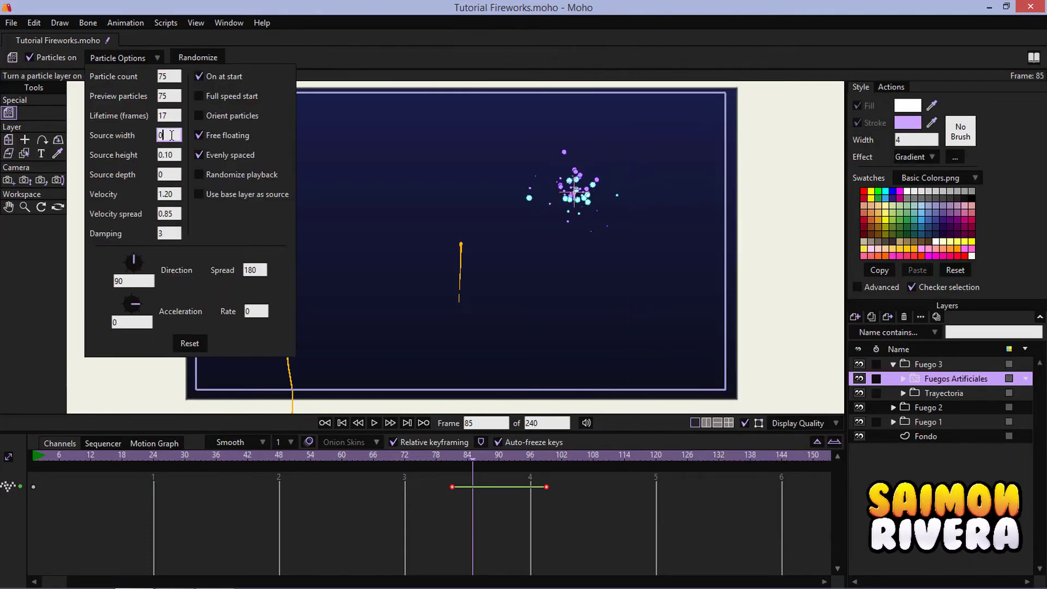
text(.75)
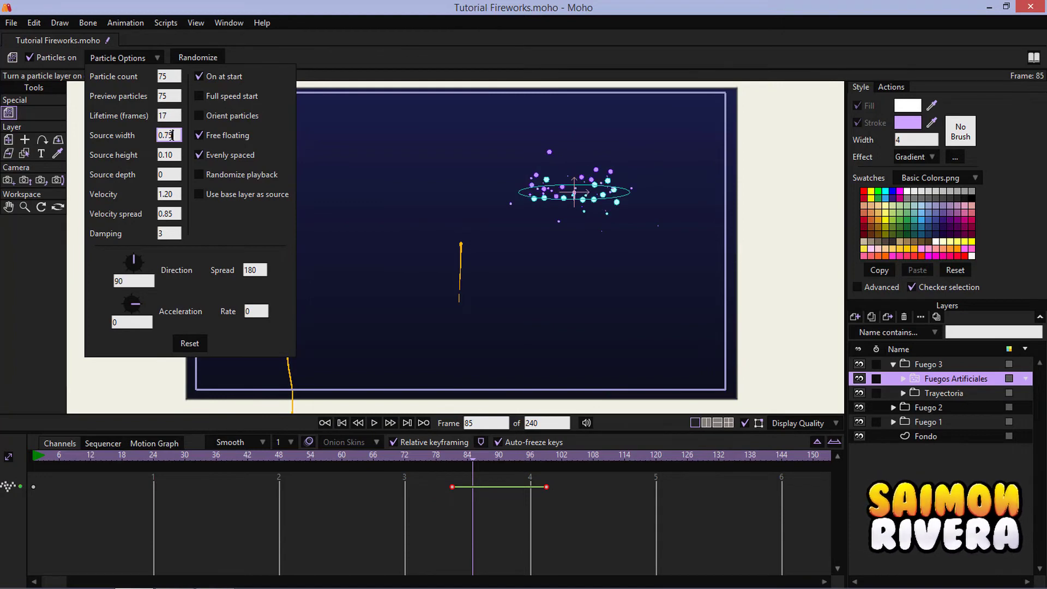
key(BackSpace)
key(BackSpace)
text(50)
key(BackSpace)
key(BackSpace)
key(BackSpace)
key(BackSpace)
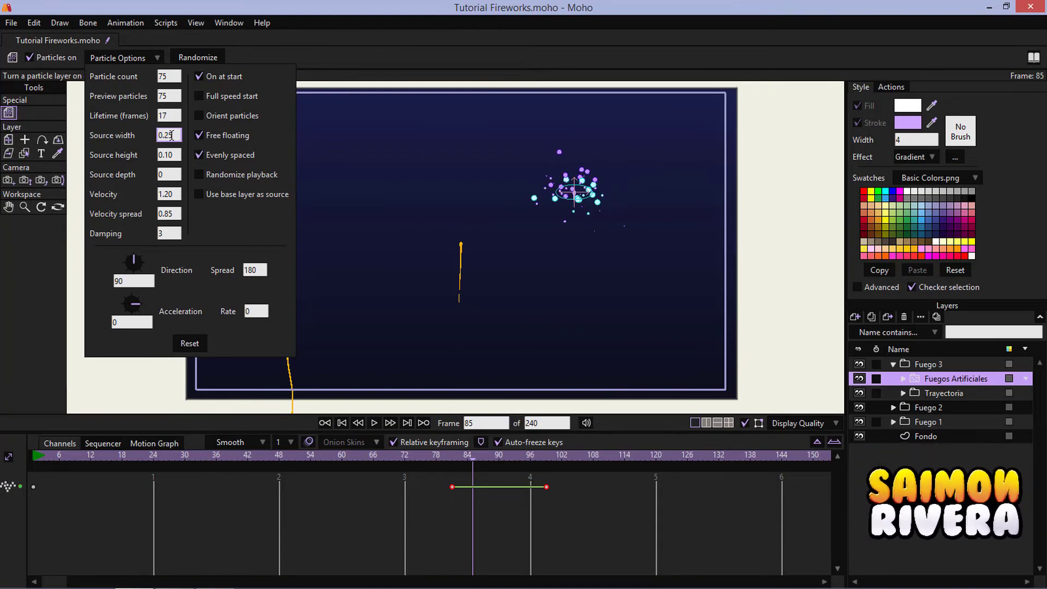
text(1)
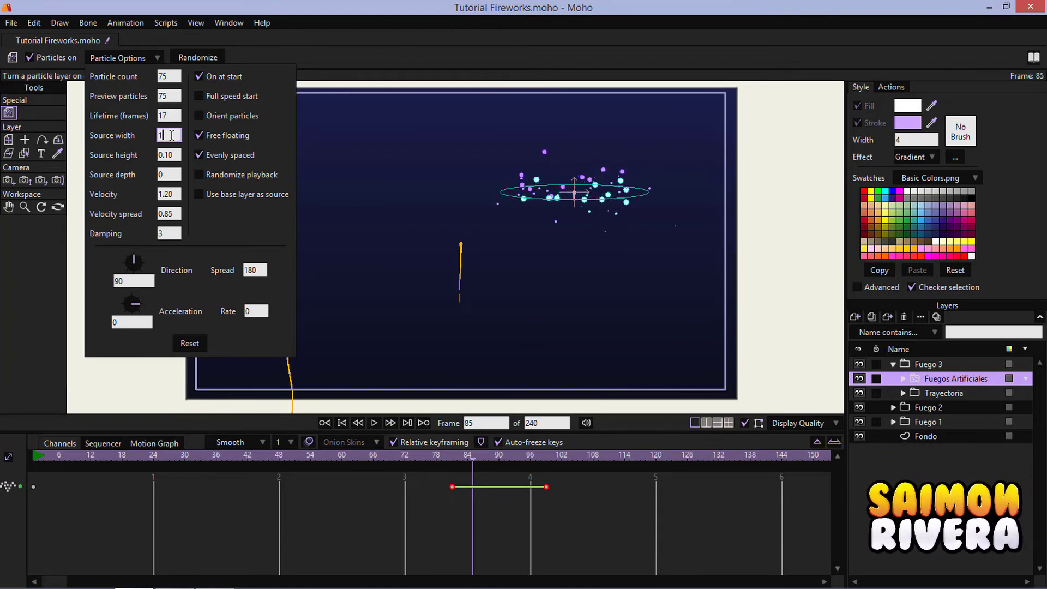
key(BackSpace)
text(0.75)
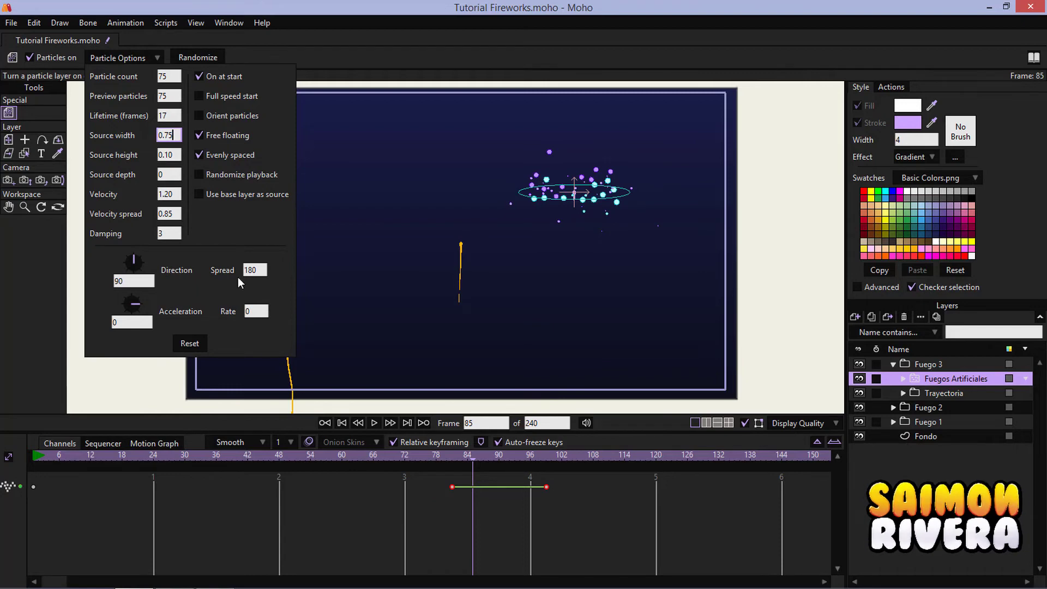
Play and scrub the animation with Fuego 3 selected to review its widened burst
click(68, 460)
click(374, 422)
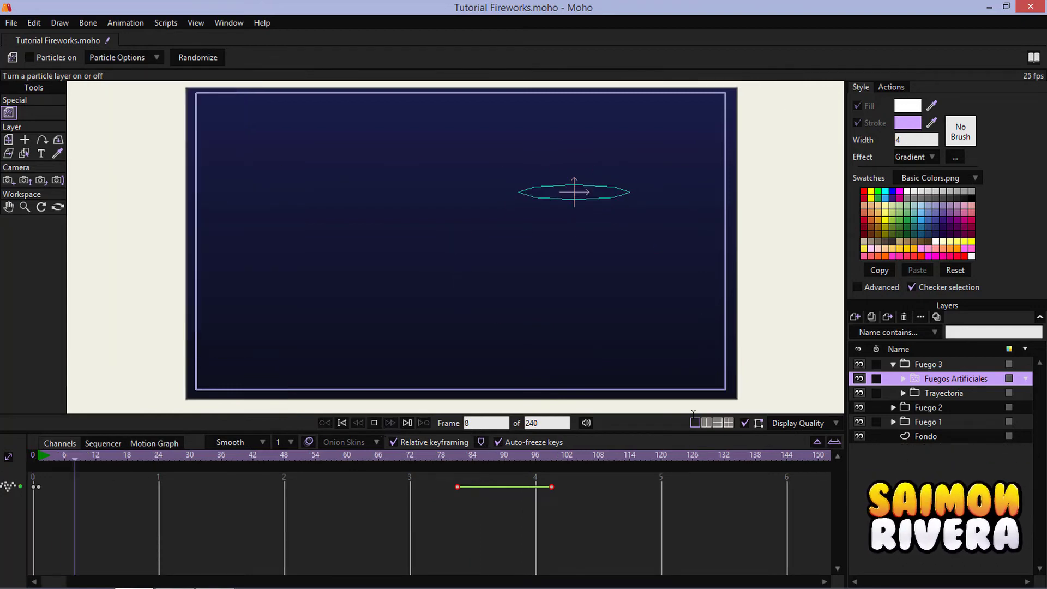
click(958, 362)
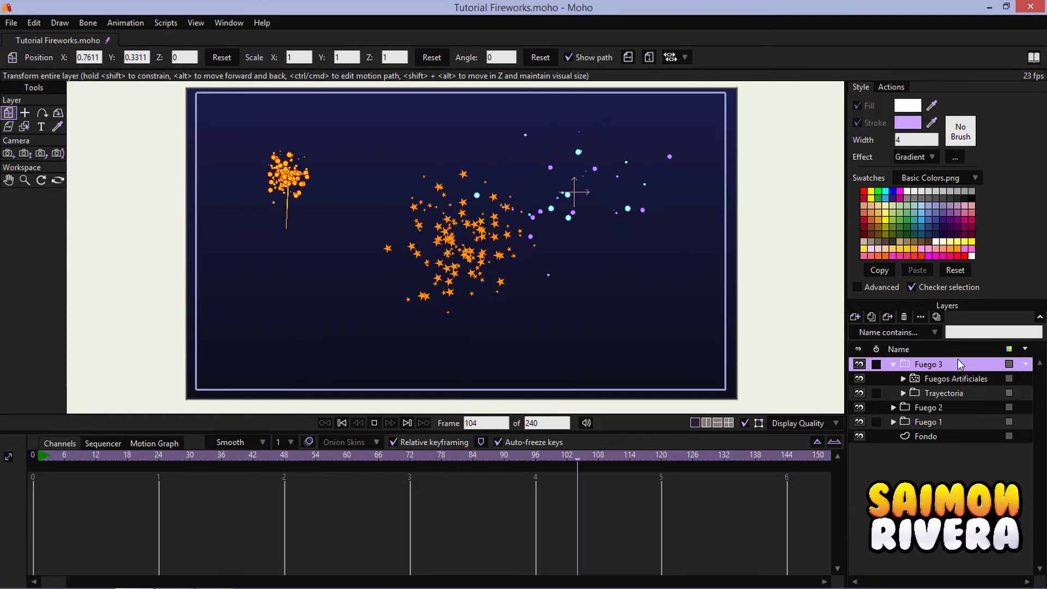
click(175, 462)
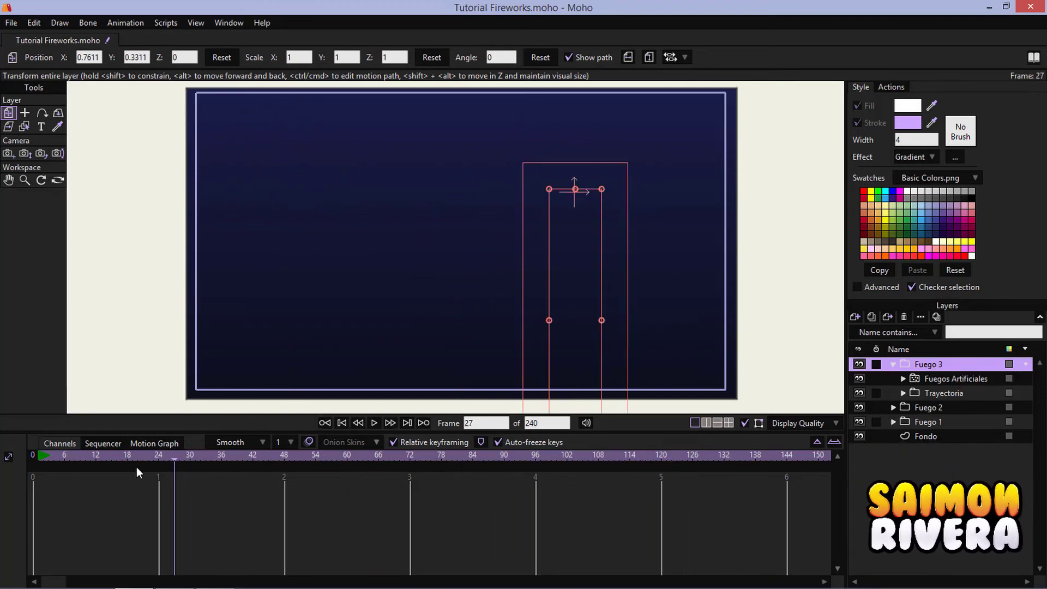
key(space)
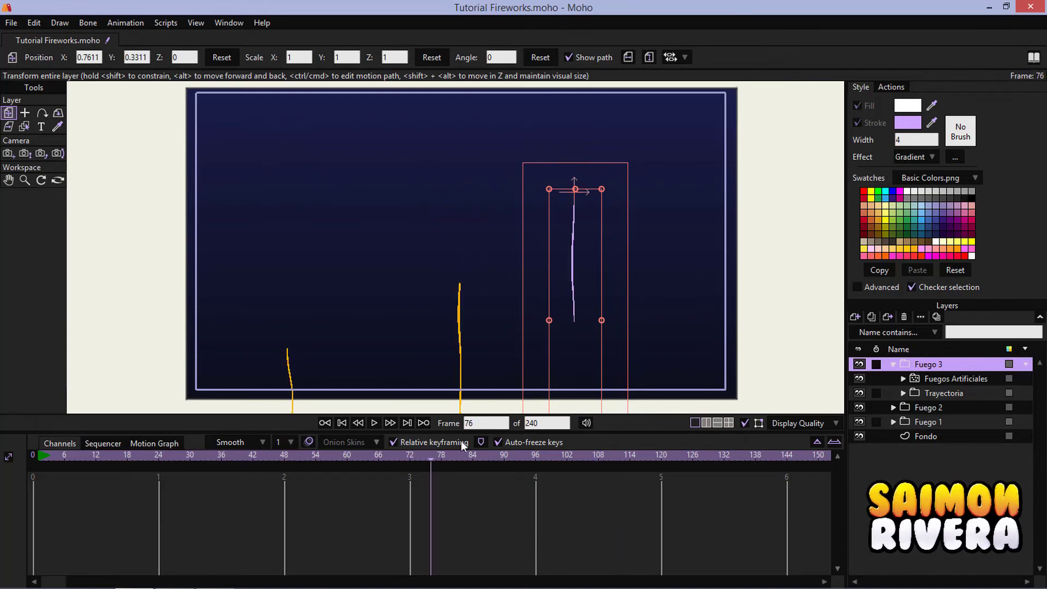
mouse_move(461, 442)
mouse_down()
mouse_move(662, 435)
mouse_move(80, 443)
mouse_move(622, 441)
mouse_move(396, 460)
mouse_up()
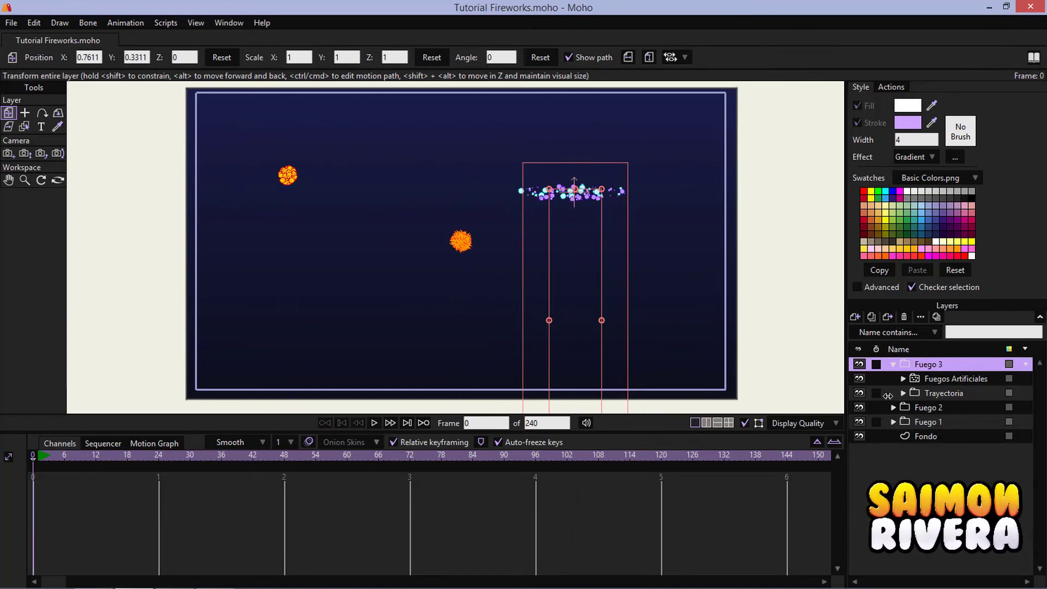
Collapse Fuego 3 and add a new group layer named Particulas above it
click(893, 364)
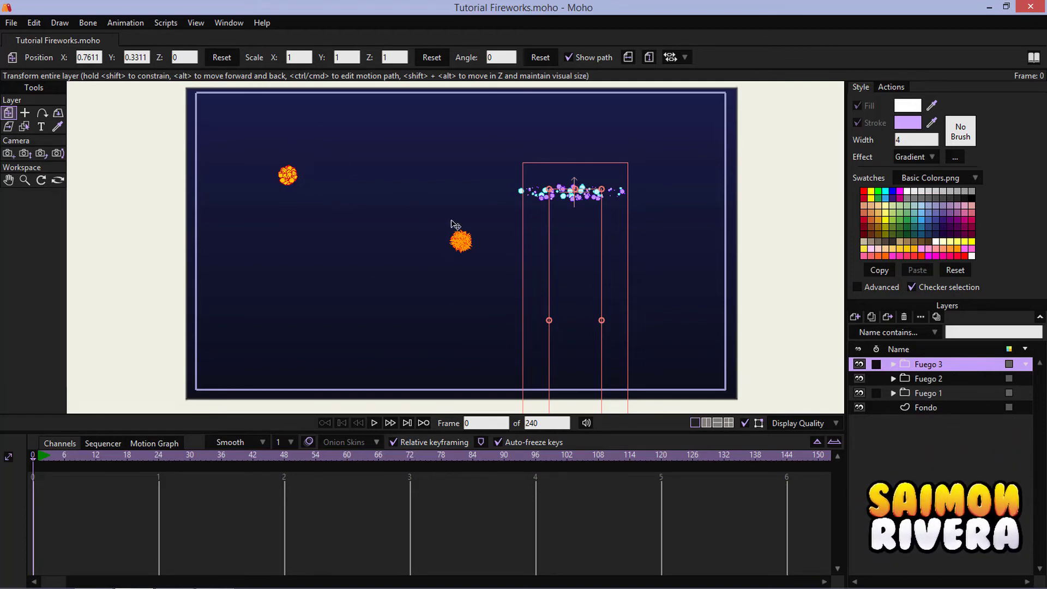
mouse_move(451, 220)
mouse_down()
mouse_move(464, 216)
mouse_move(458, 223)
mouse_up()
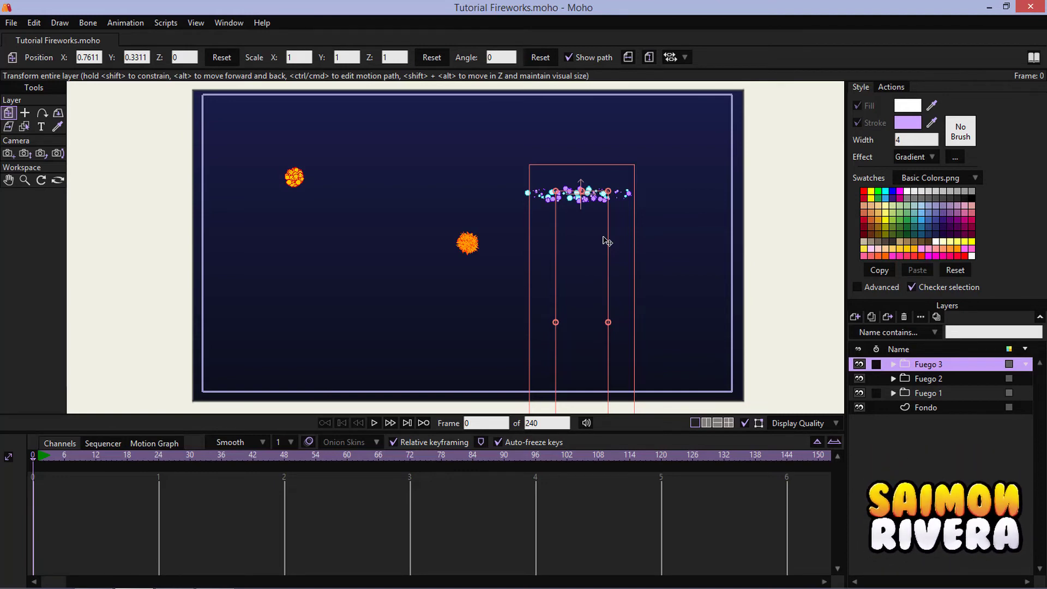
click(854, 318)
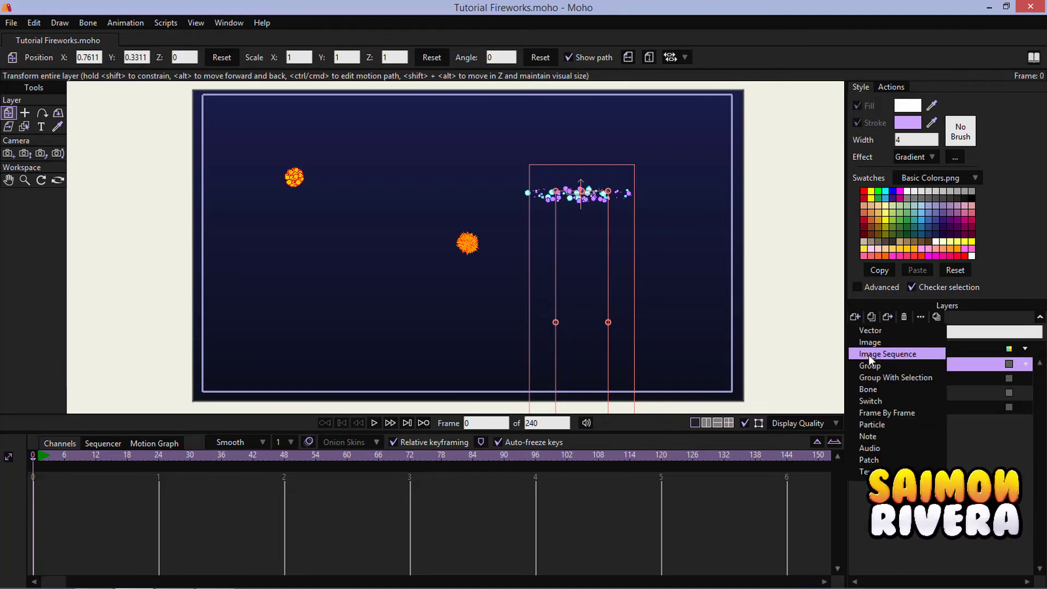
click(1024, 364)
double_click(1025, 364)
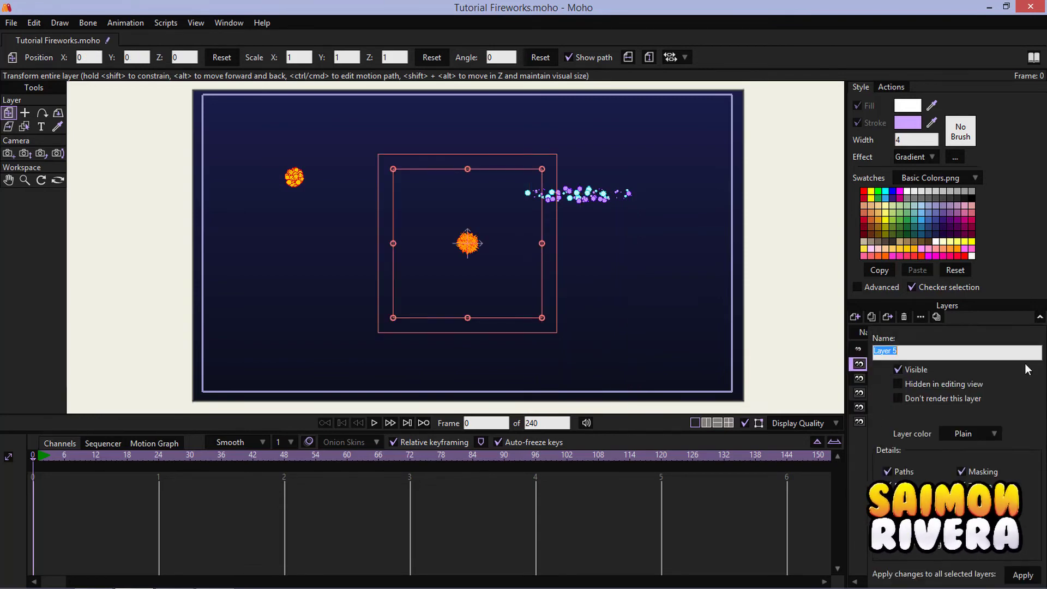
text(Parliculas)
key(Return)
Move the Fuego 3, Fuego 2 and Fuego 1 groups together into the Particulas group
click(942, 382)
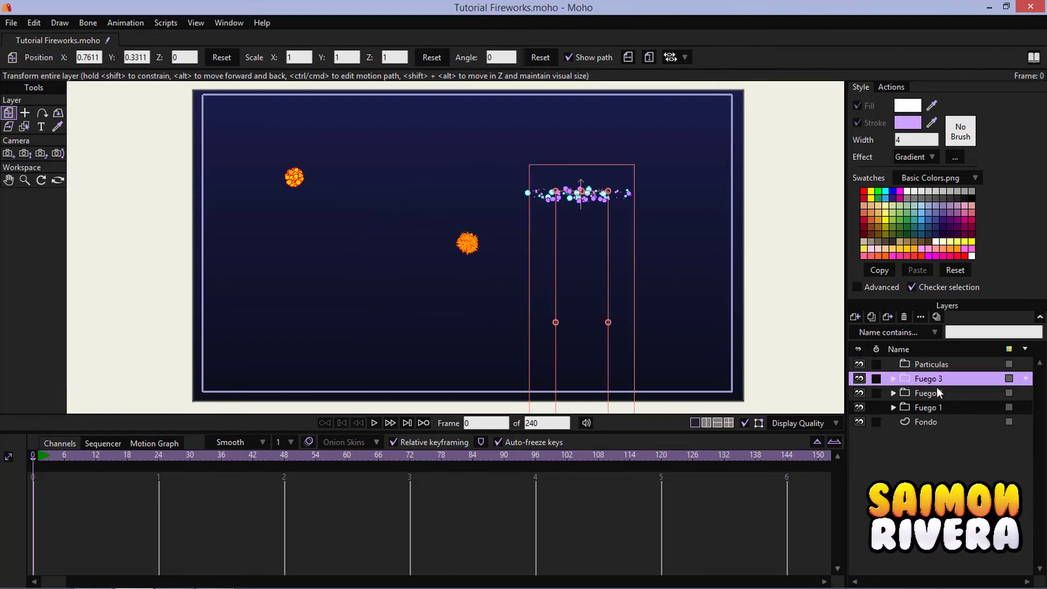
shift+click(938, 406)
drag(938, 368, 892, 369)
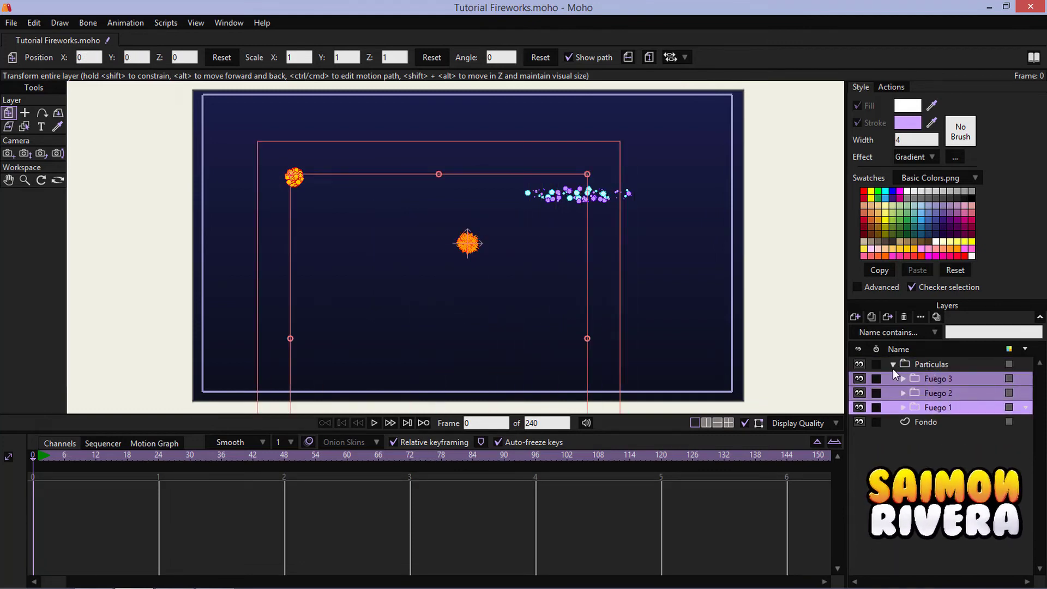
Duplicate the Particulas group and give the copy a blur radius of 6, 75% opacity and Screen blending mode
click(874, 317)
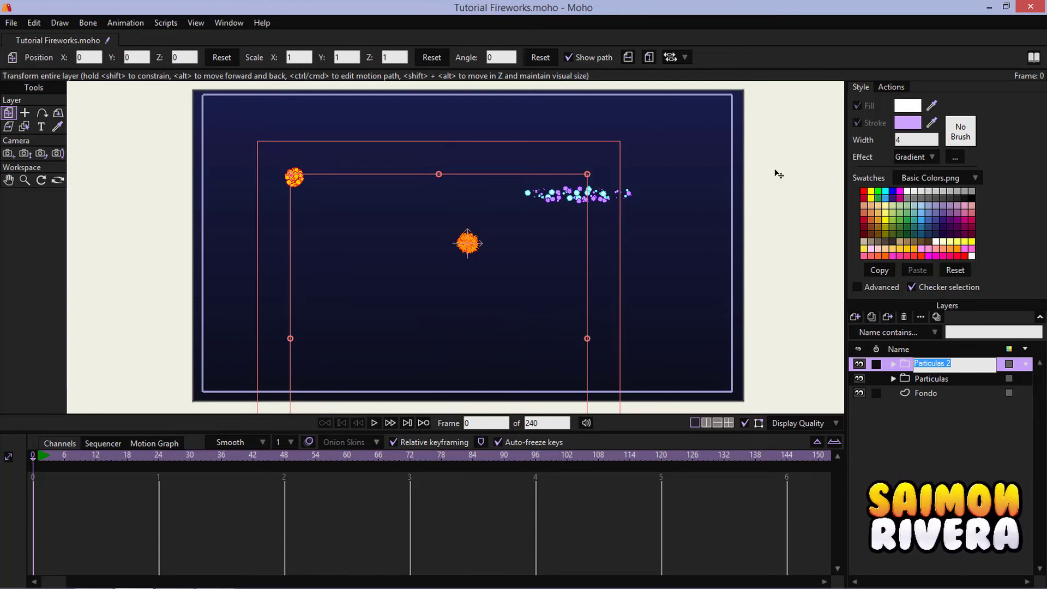
click(925, 316)
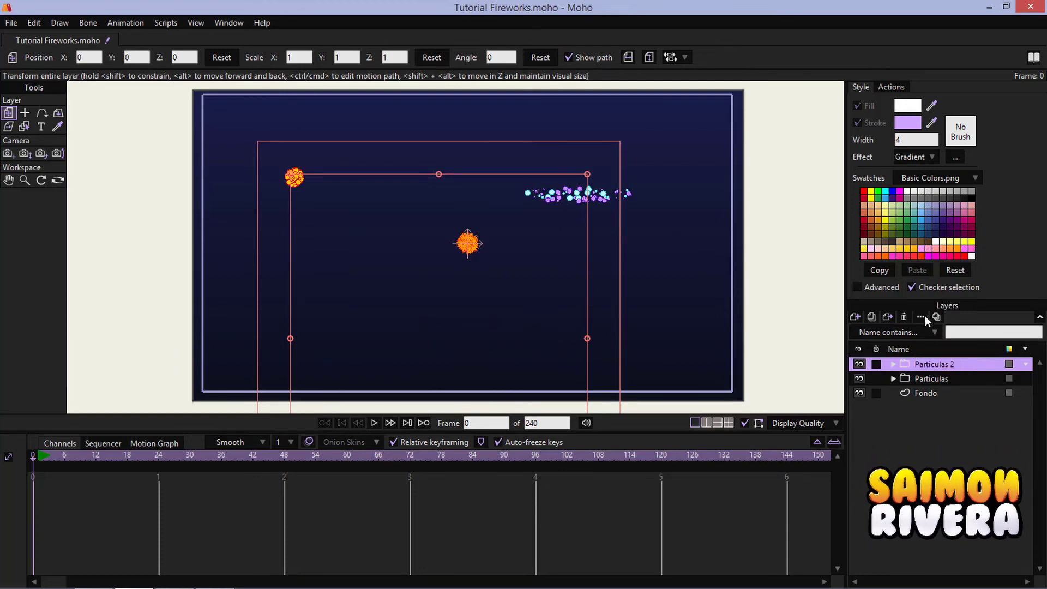
click(925, 316)
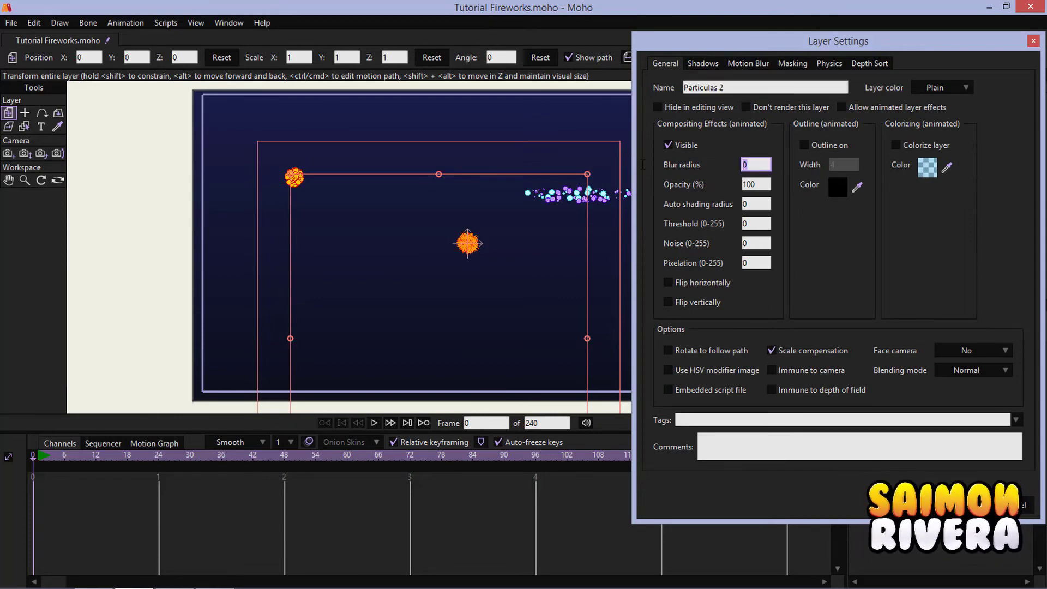
text(6)
key(Tab)
text(75)
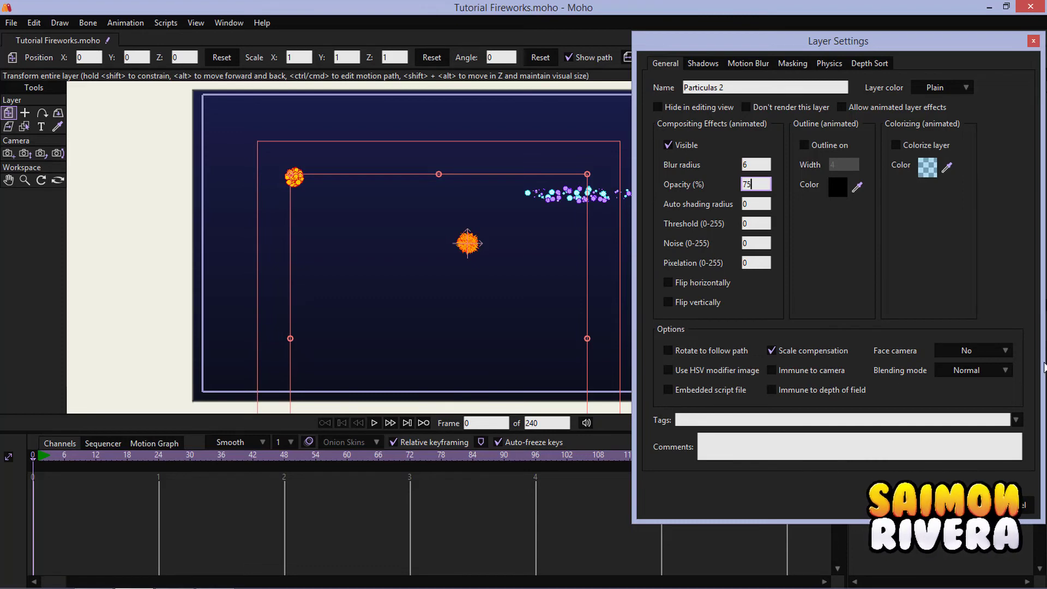
click(970, 370)
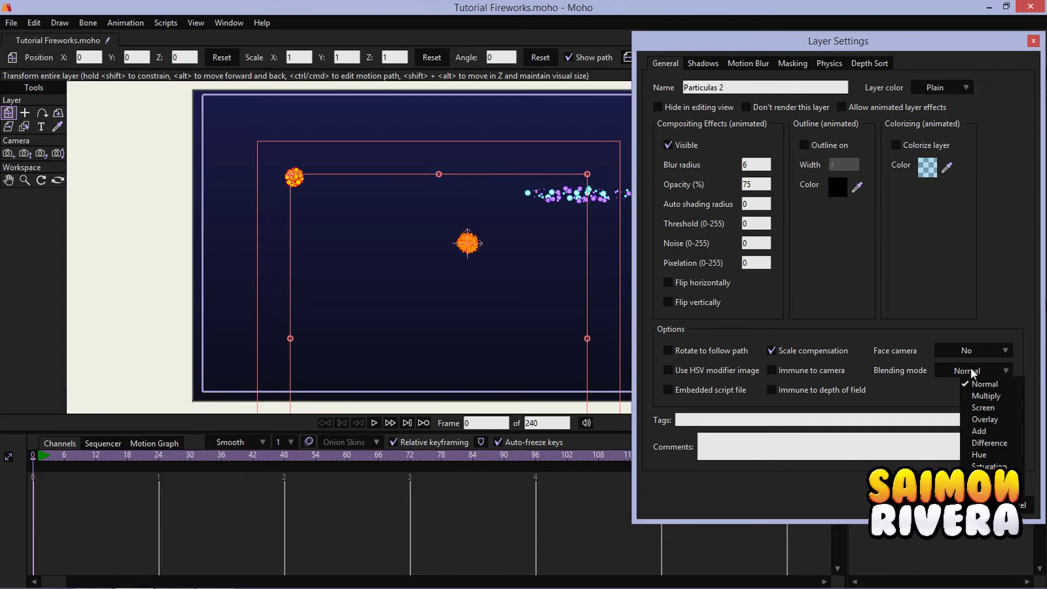
click(983, 407)
click(976, 505)
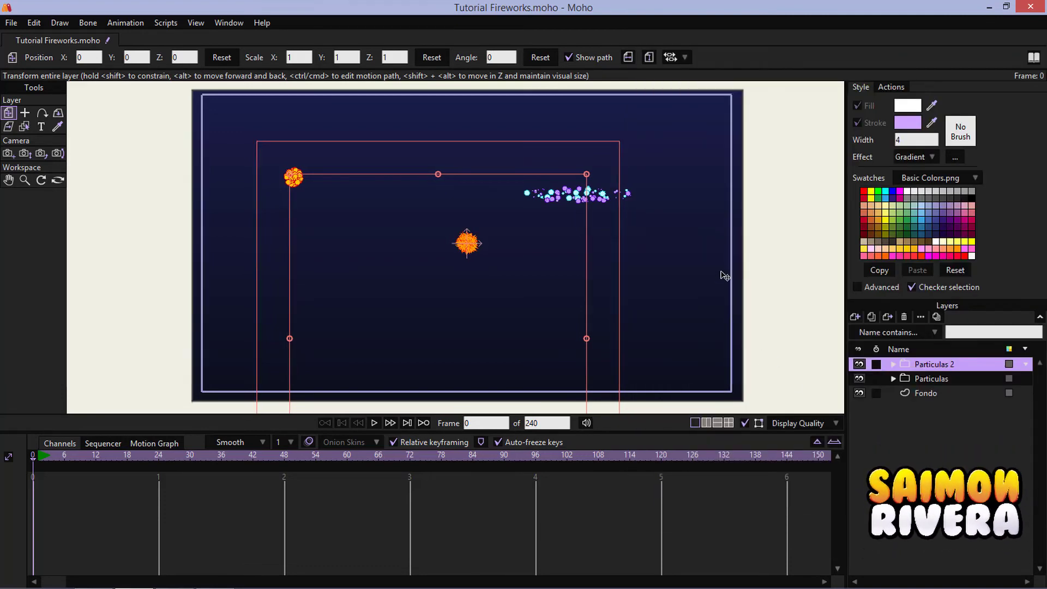
Play the animation from frame 0 and stop at frame 103 to review the bursts
drag(721, 272, 731, 279)
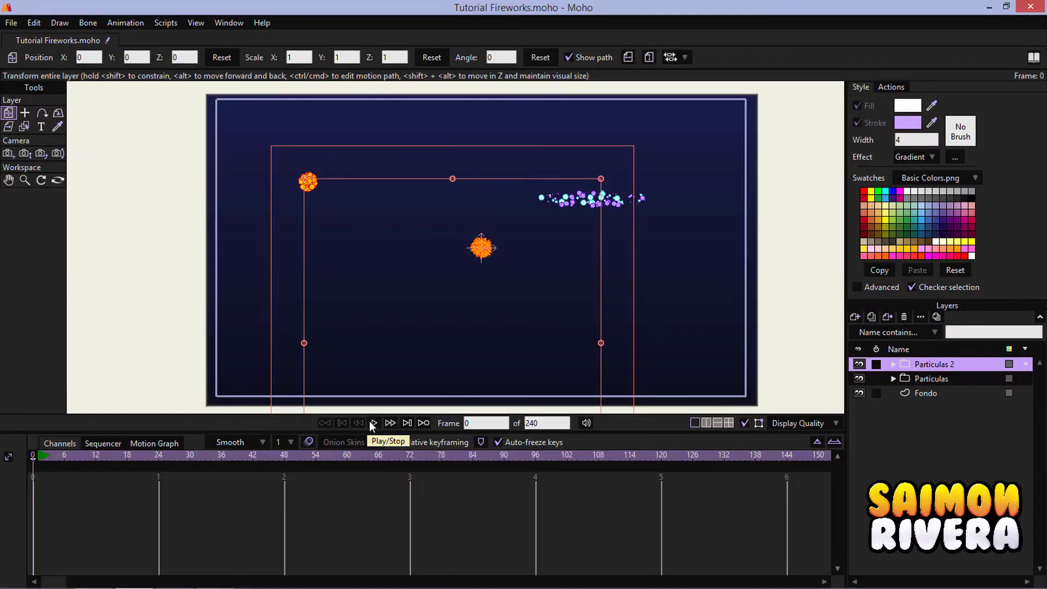
click(374, 421)
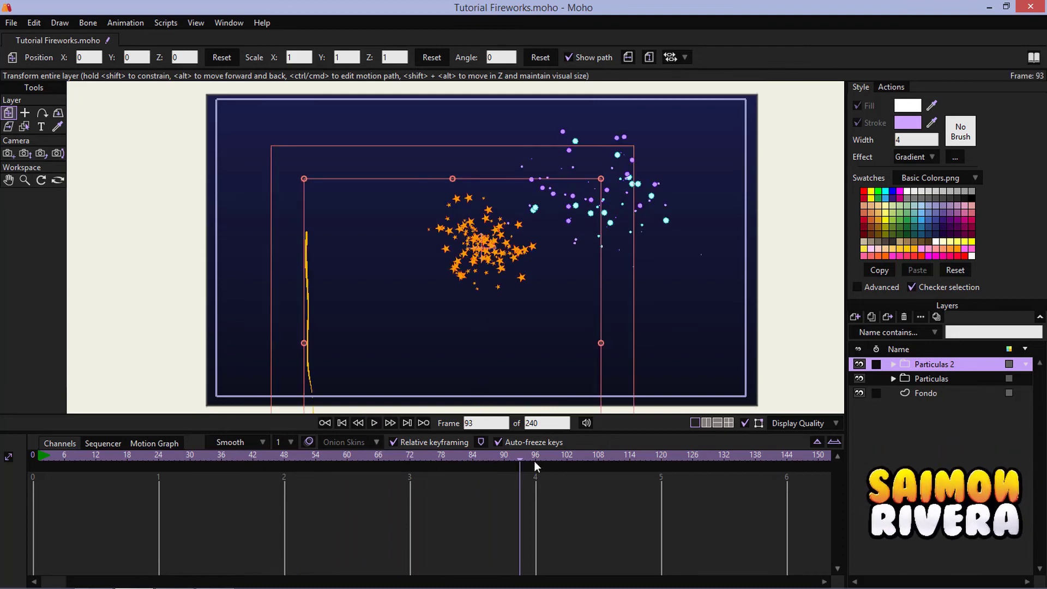
drag(534, 466, 573, 462)
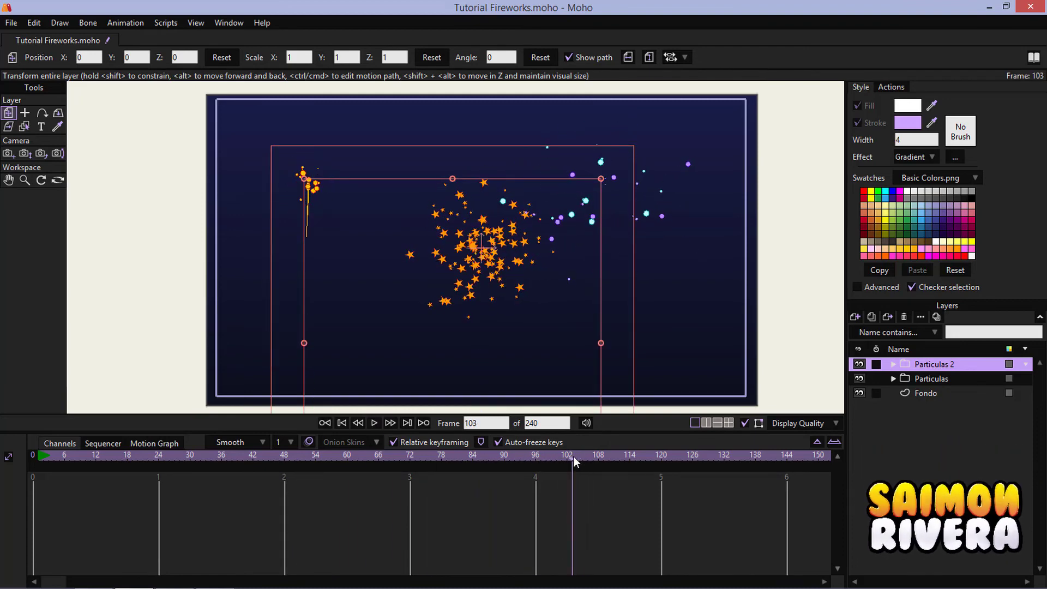
Render frame 103 and examine the glow around the trail, star and particle bursts across the image, closing the render when done
key(ctrl+r)
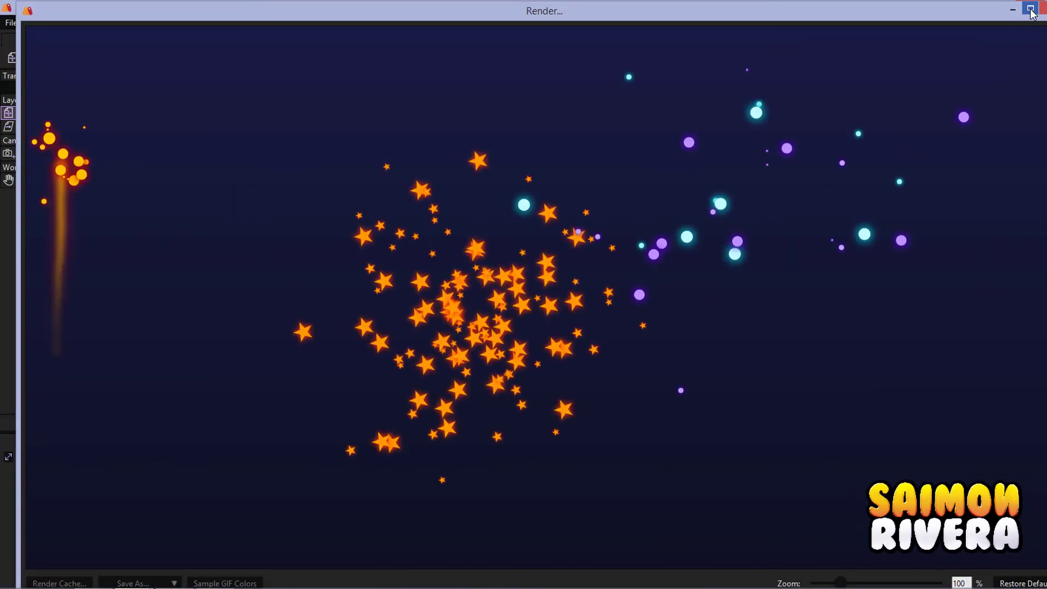
drag(503, 275, 748, 240)
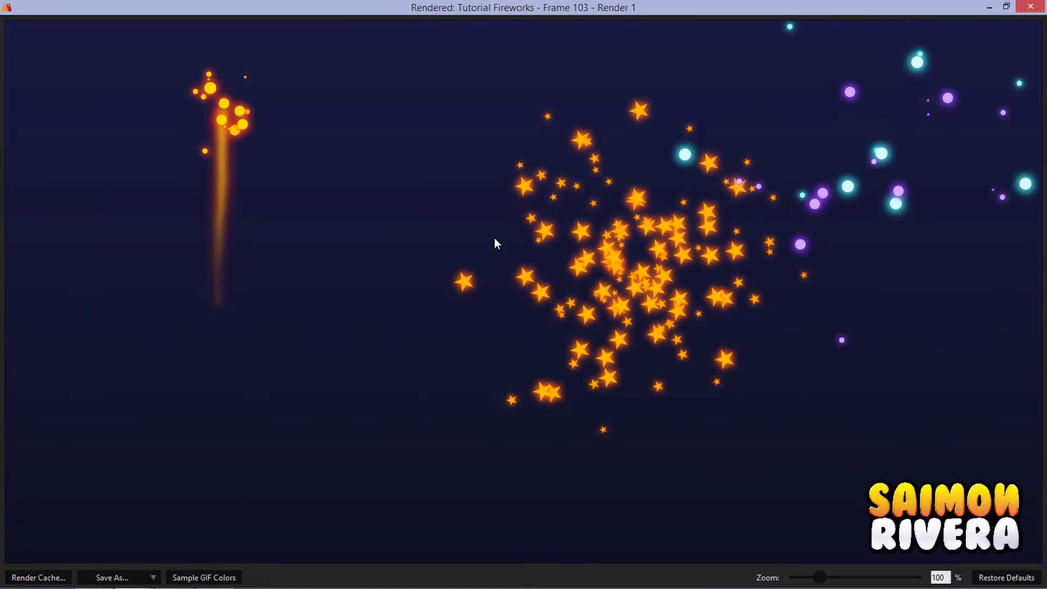
drag(699, 163, 630, 219)
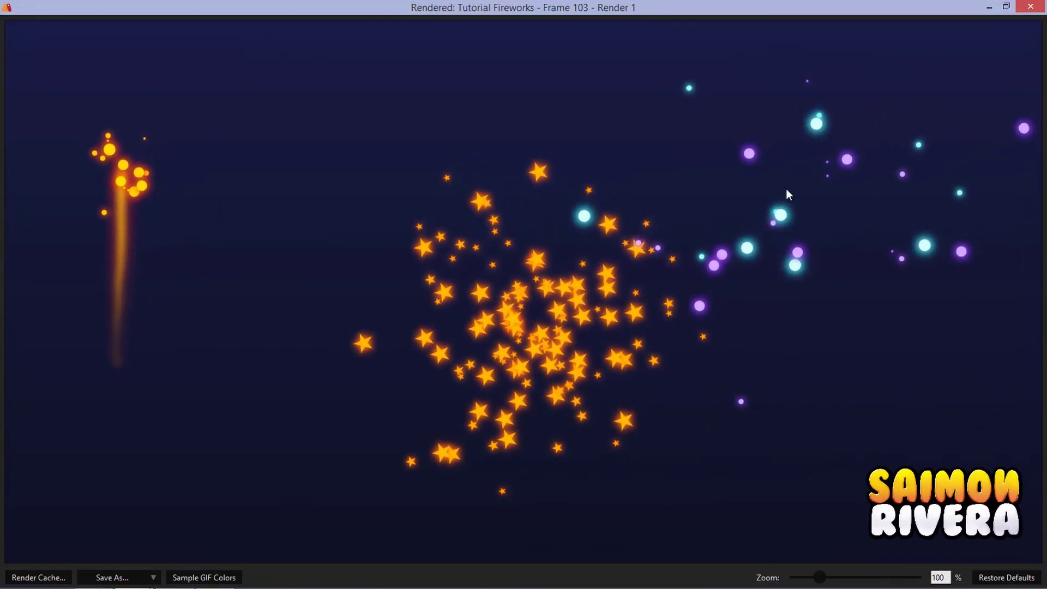
drag(671, 323, 519, 320)
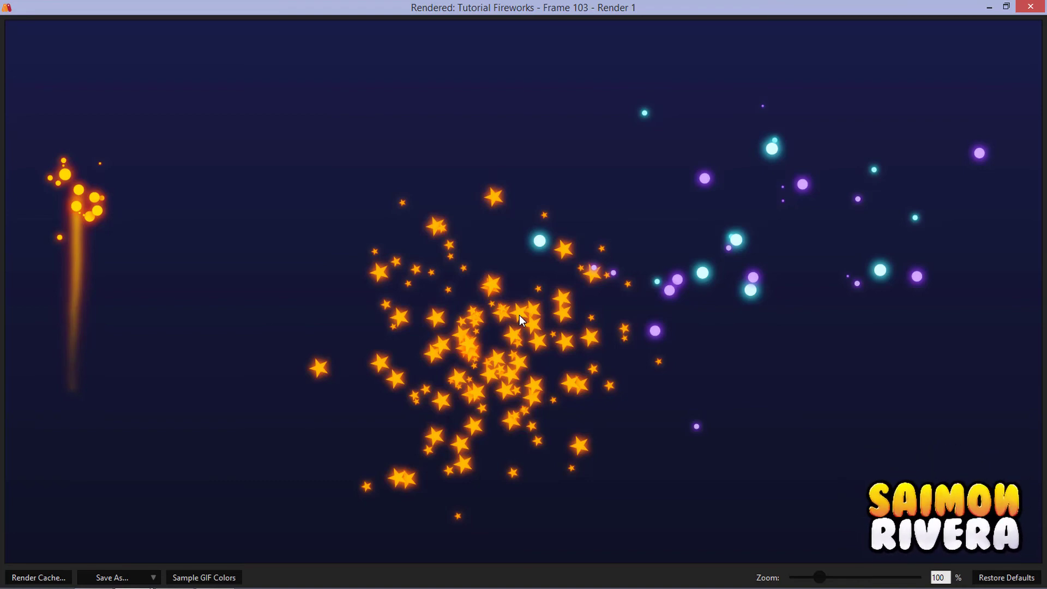
drag(520, 315, 606, 395)
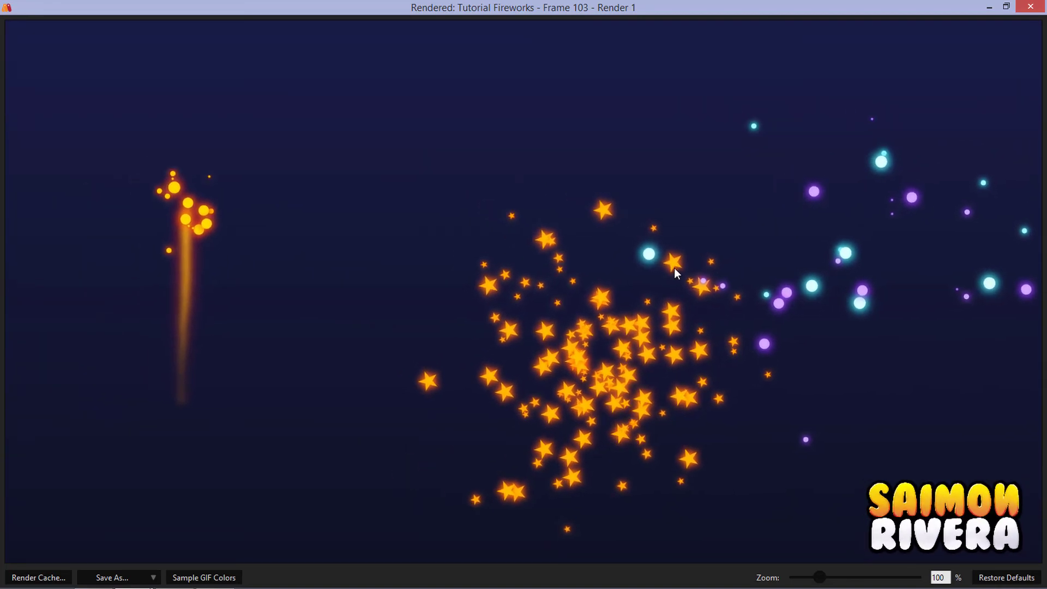
drag(630, 343, 476, 328)
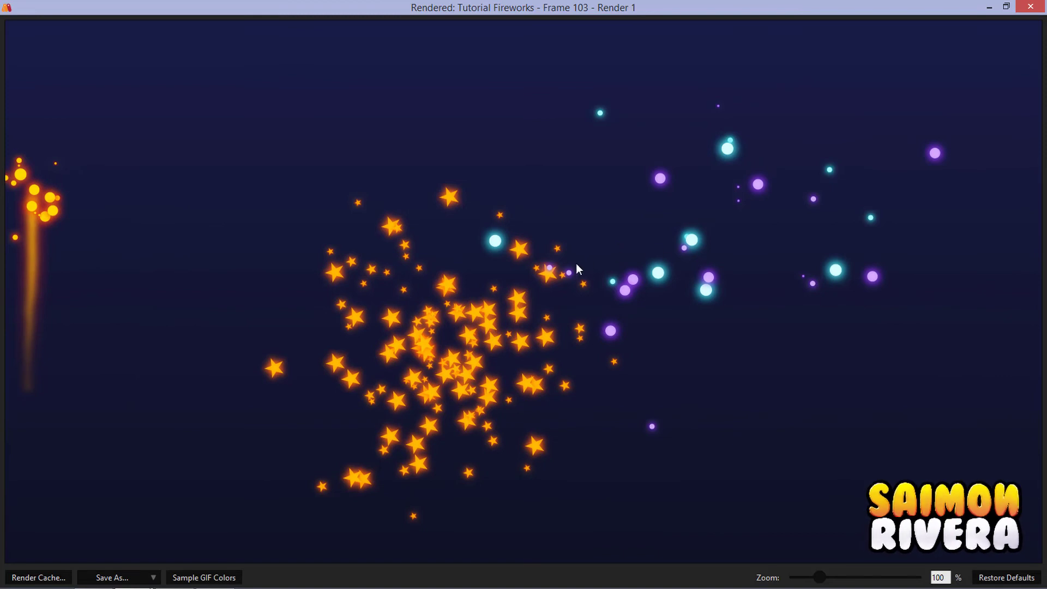
drag(503, 283, 630, 318)
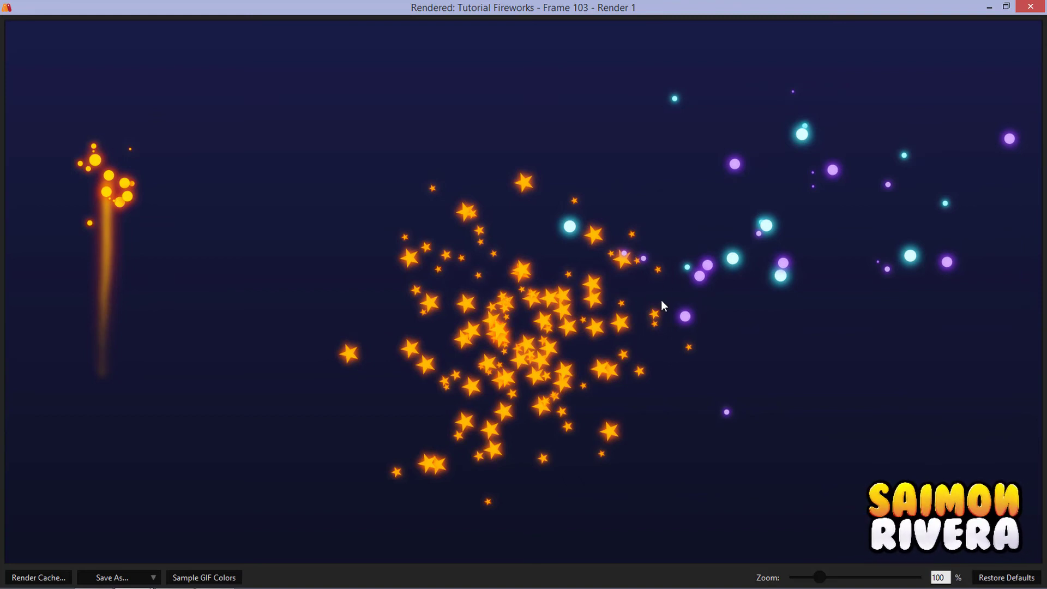
drag(659, 303, 675, 288)
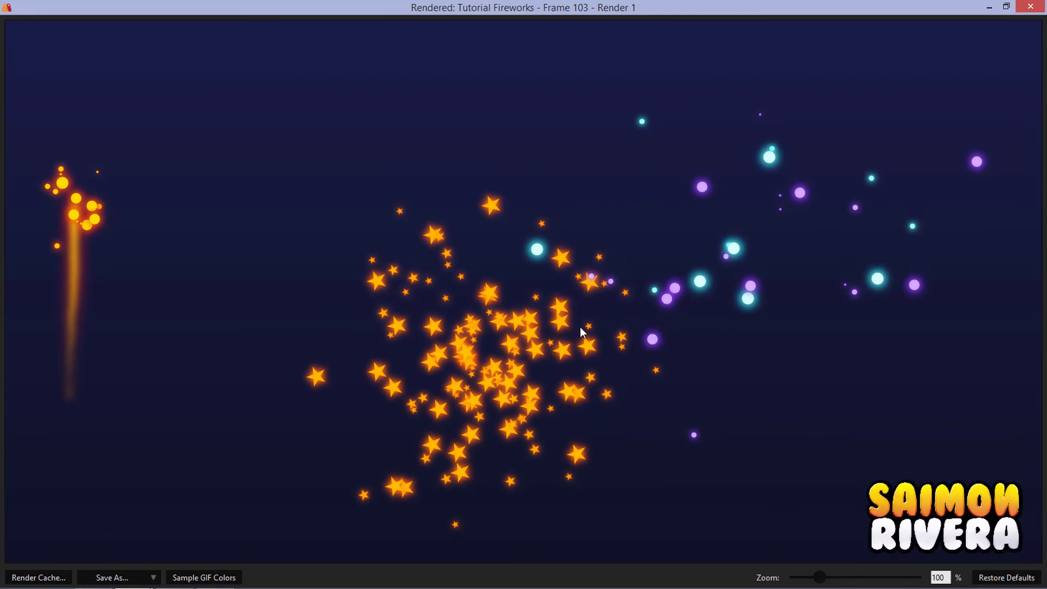
drag(580, 326, 583, 308)
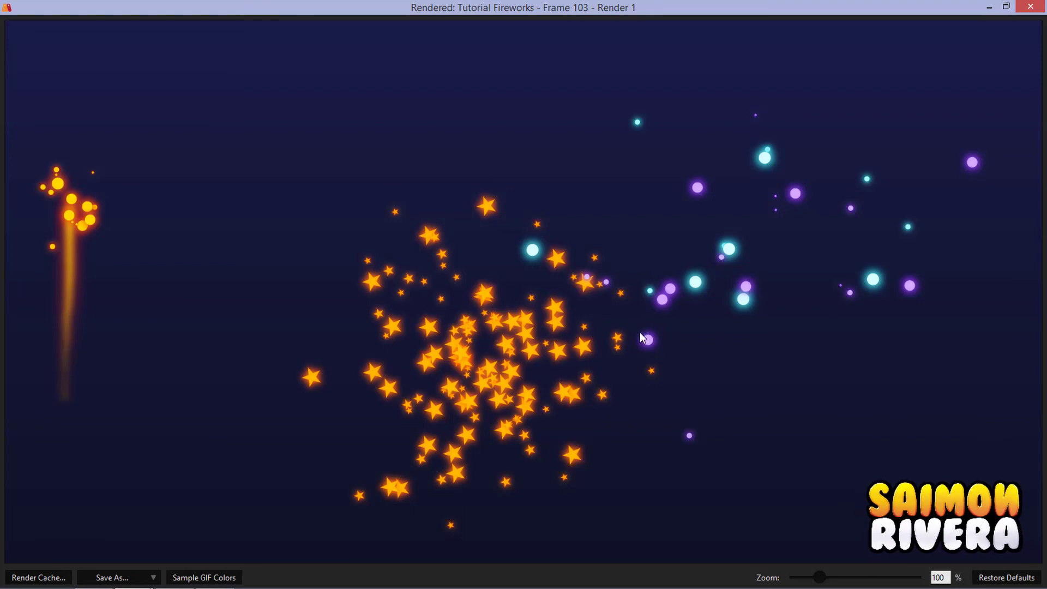
drag(640, 332, 644, 333)
click(1030, 7)
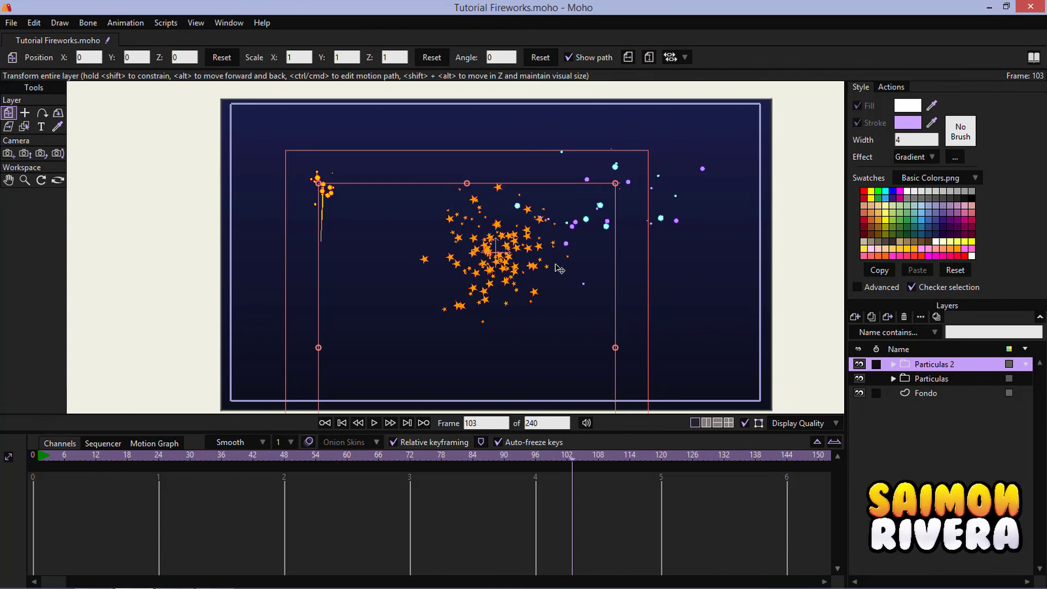
Scrub the timeline back and forth between about frames 80 and 133 to review the firework bursts, stopping at frame 121
drag(383, 463, 642, 461)
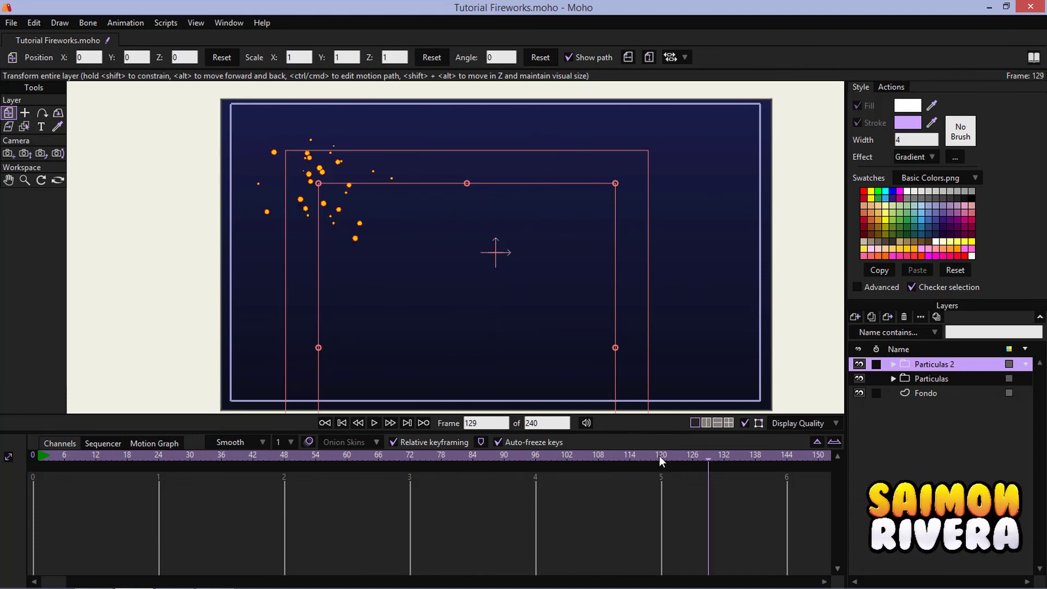
drag(659, 456, 451, 464)
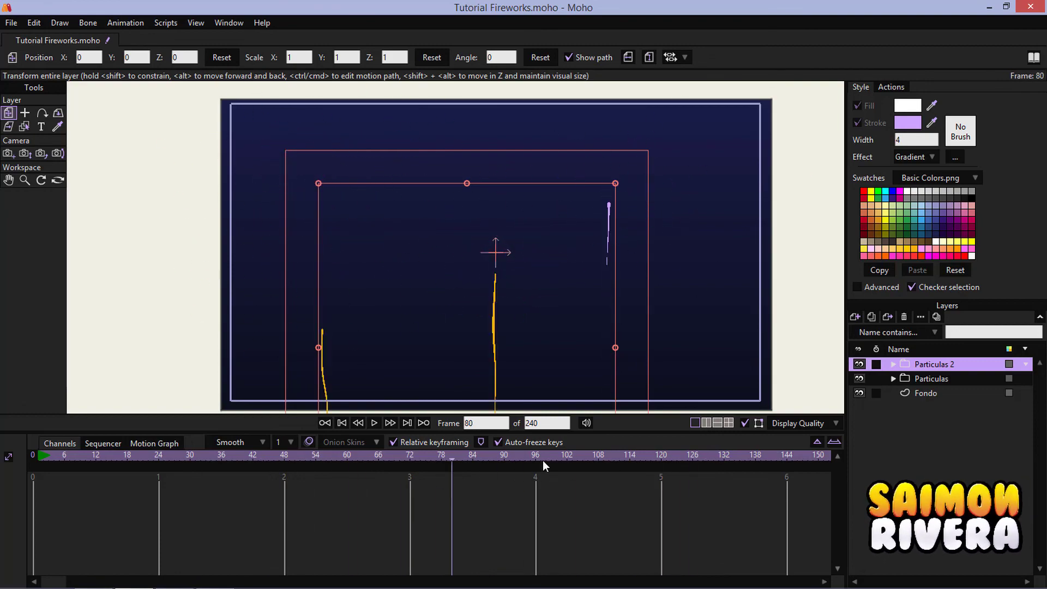
drag(543, 465, 729, 458)
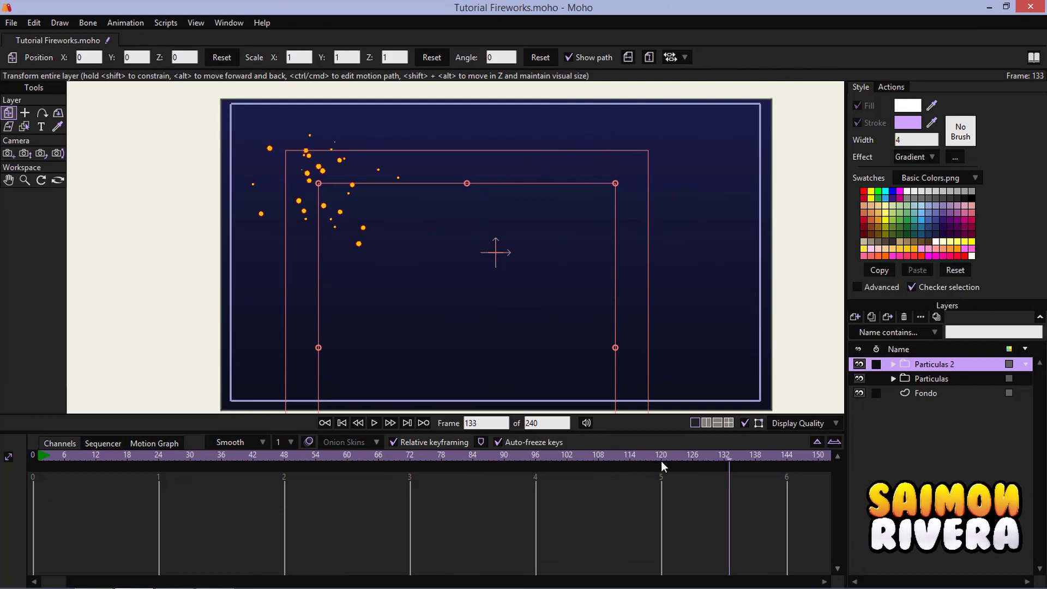
mouse_move(661, 464)
mouse_down()
mouse_move(266, 457)
mouse_move(684, 462)
mouse_move(255, 466)
mouse_move(700, 463)
mouse_move(666, 464)
mouse_up()
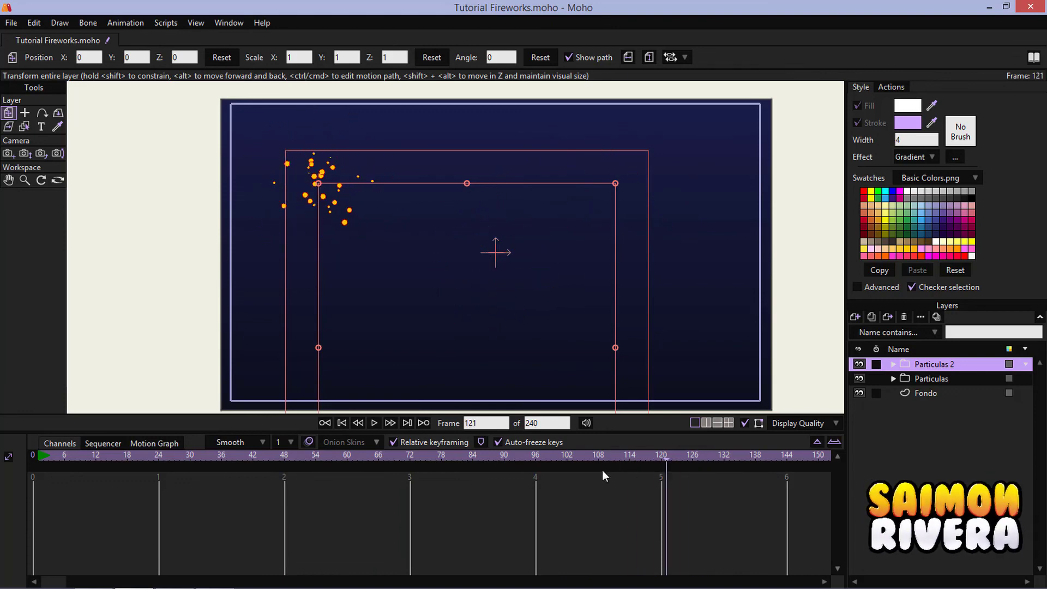